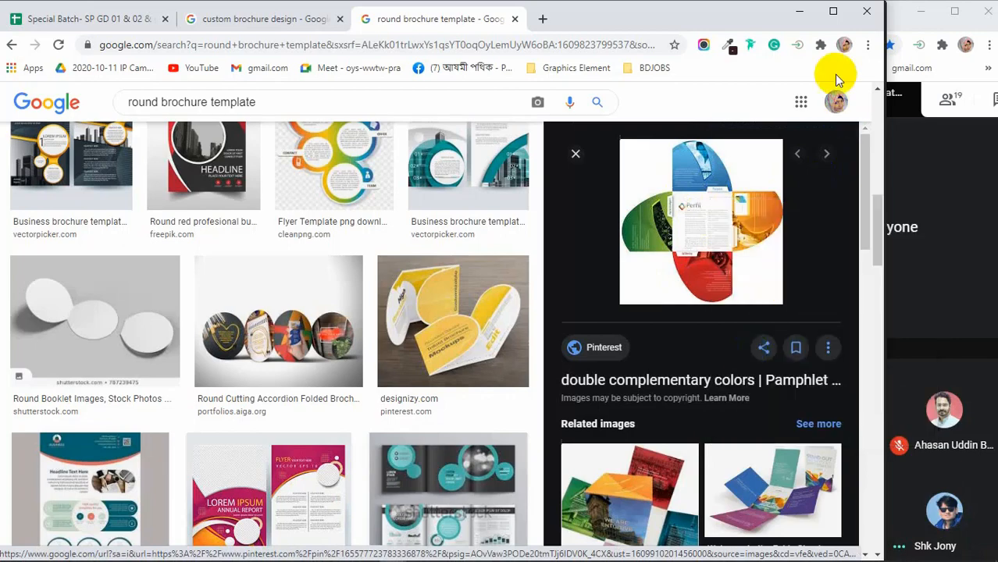
# Step: Switch to Illustrator, paste the copied four-petal brochure image, and place it at the end of the reference row
pyautogui.click(799, 11)
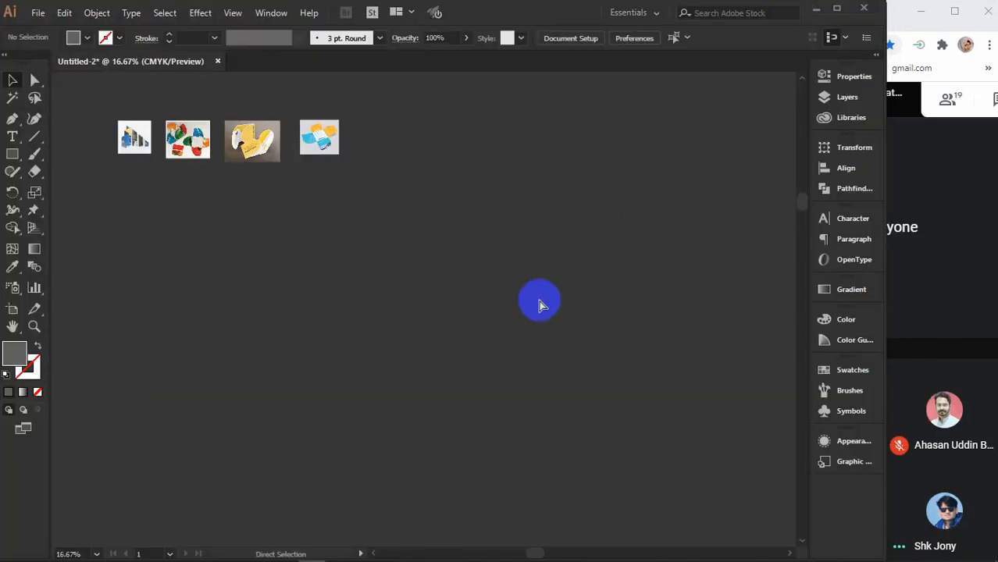
pyautogui.hotkey('ctrl', 'v')
pyautogui.moveTo(418, 303); pyautogui.dragTo(363, 131)
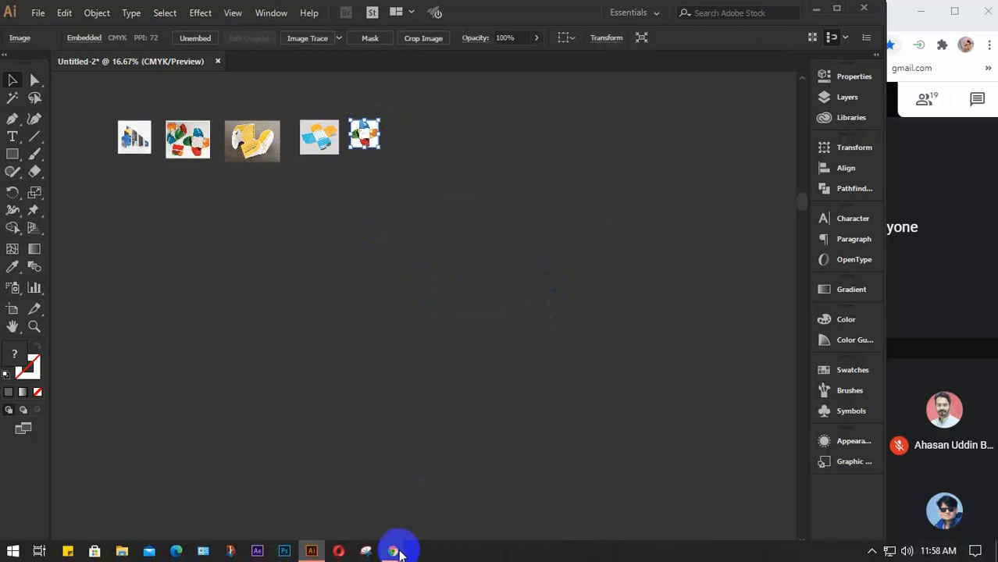
# Step: Return to the Chrome image results and copy the enlarged orange and purple round brochure image from the first result
pyautogui.moveTo(399, 552)
pyautogui.click(336, 480)
pyautogui.scroll(-3, 670, 328)
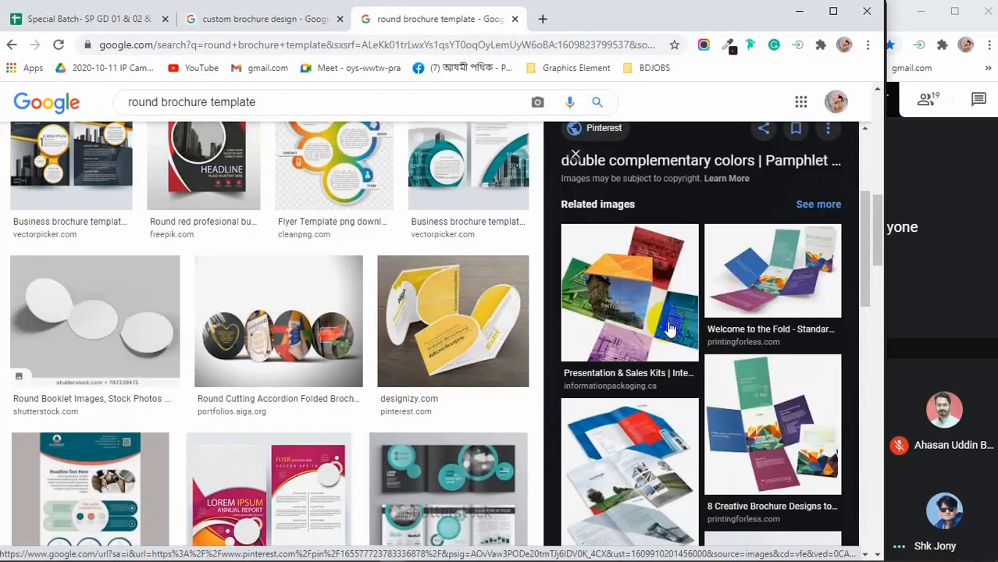
pyautogui.scroll(-6, 669, 328)
pyautogui.scroll(-5, 670, 328)
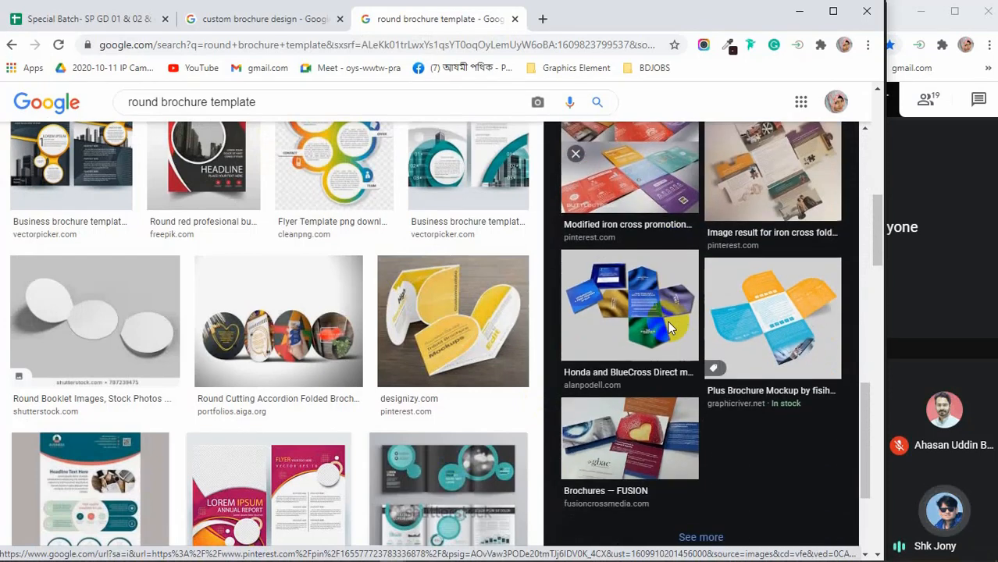
pyautogui.scroll(-1, 359, 297)
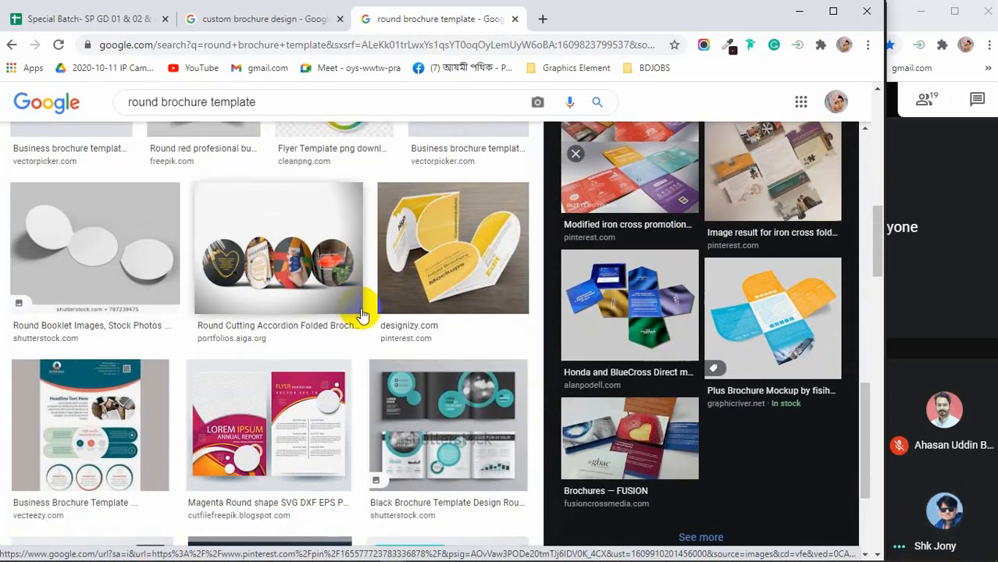
pyautogui.scroll(10, 352, 305)
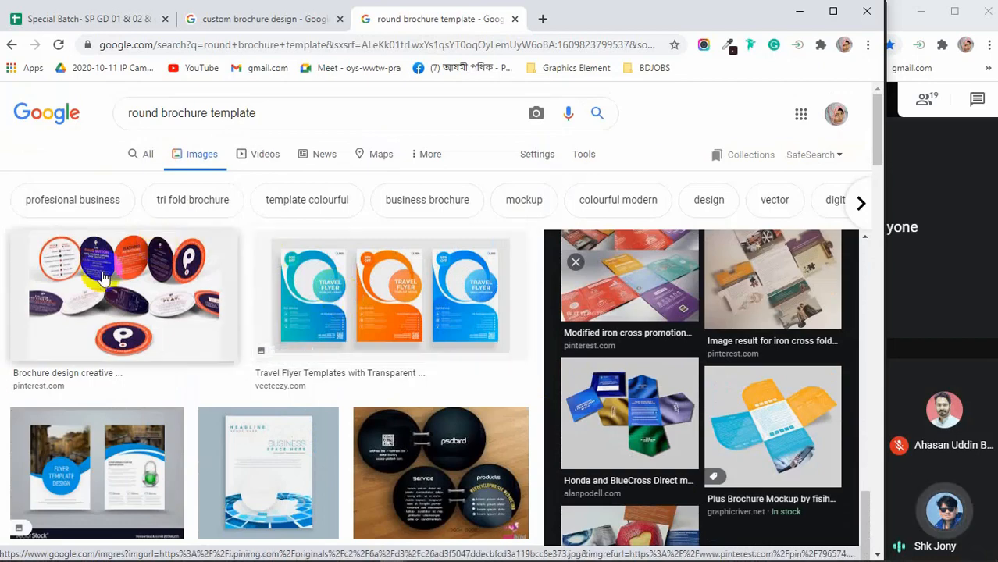
pyautogui.click(104, 278)
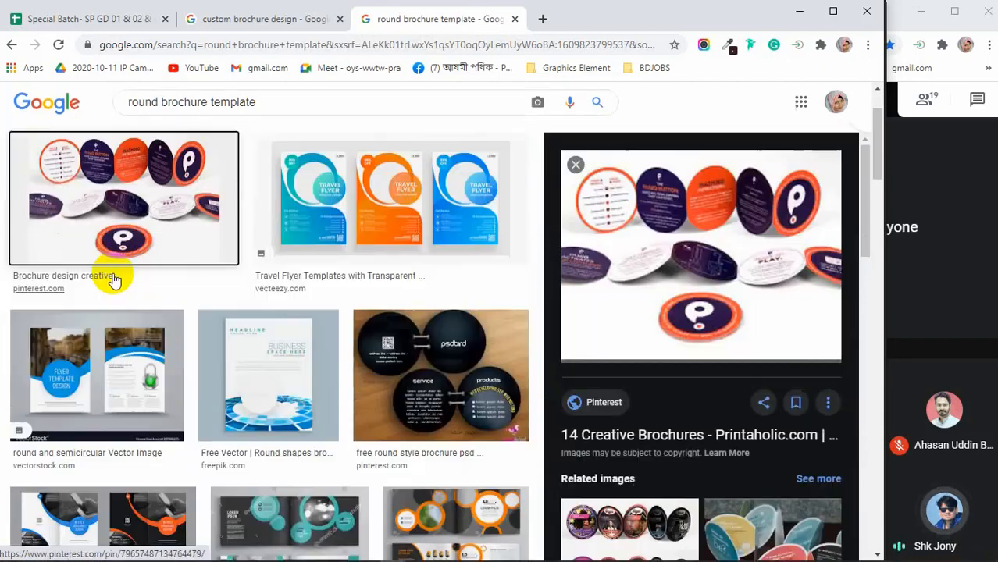
pyautogui.rightClick(657, 201)
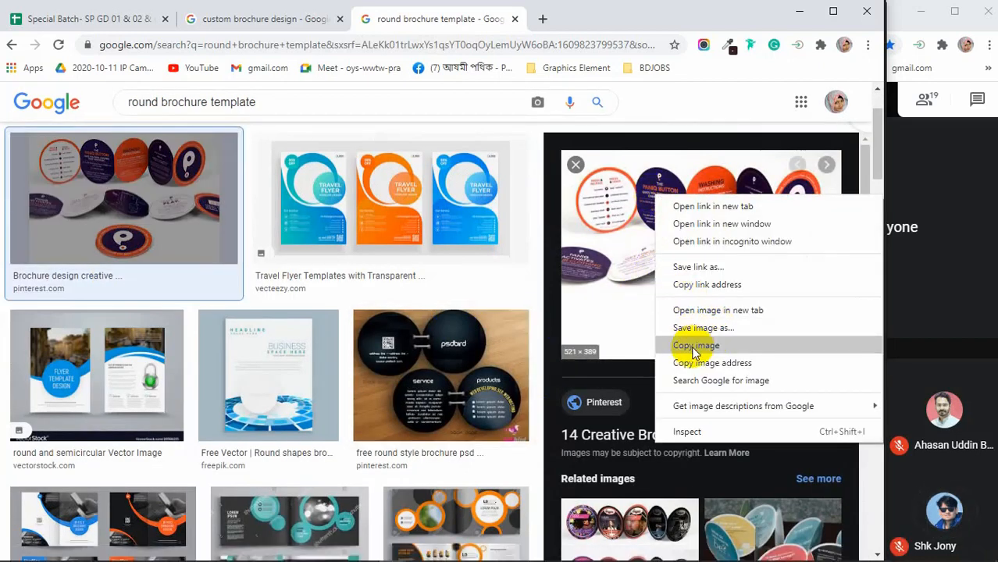
pyautogui.click(694, 346)
# Step: Paste the orange and purple round brochure image into the Illustrator document, scaled down, at the end of the reference row
pyautogui.click(805, 14)
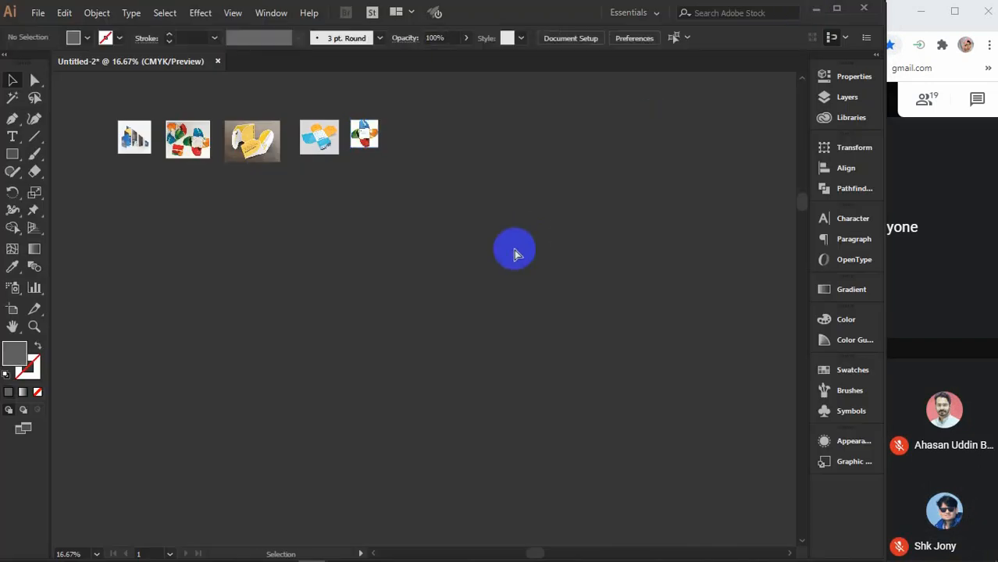
pyautogui.hotkey('ctrl', 'v')
pyautogui.moveTo(456, 287); pyautogui.dragTo(416, 133)
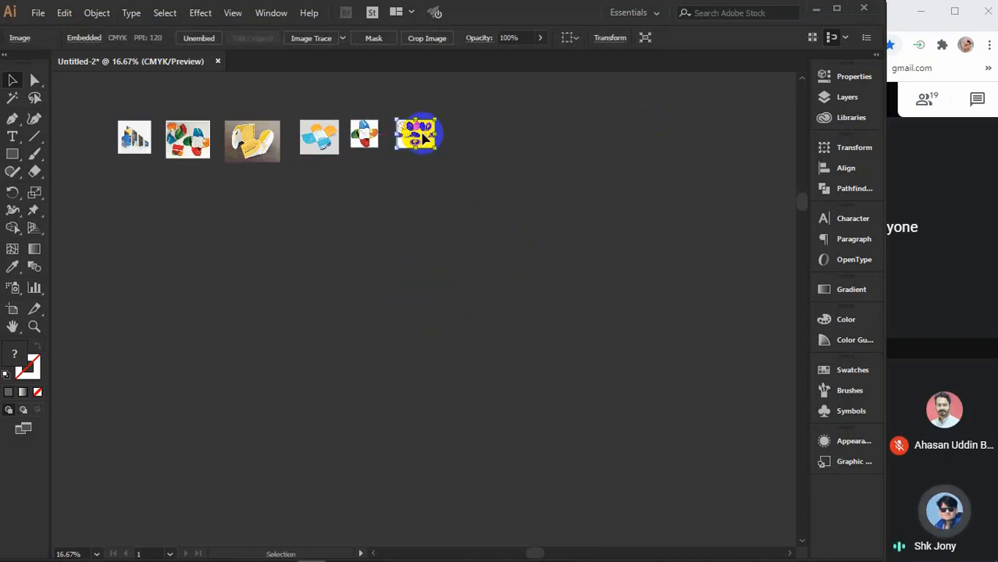
# Step: Go back to Chrome and copy the adidas circle-fold brochure image from the related images
pyautogui.moveTo(394, 555)
pyautogui.click(348, 489)
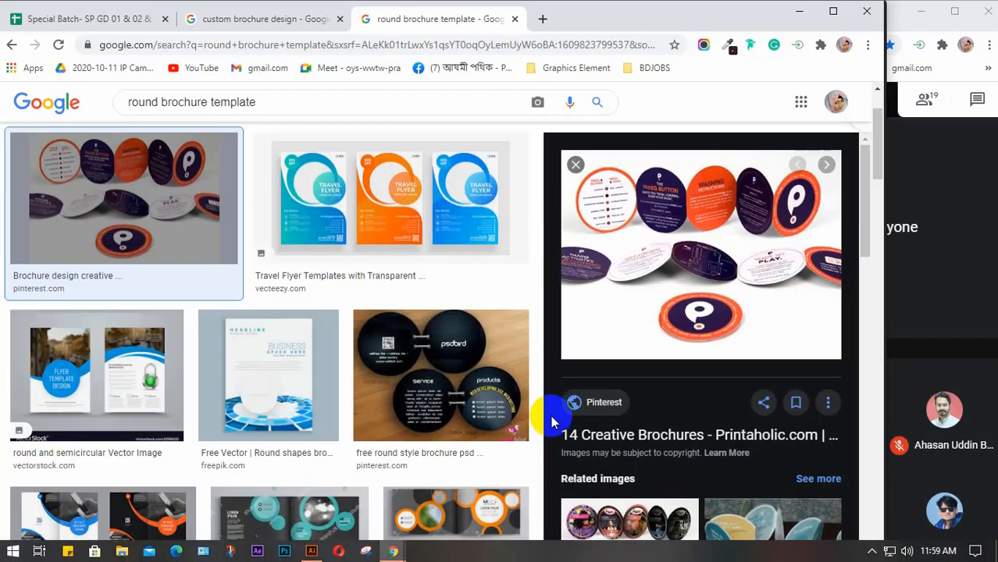
pyautogui.scroll(-5, 642, 318)
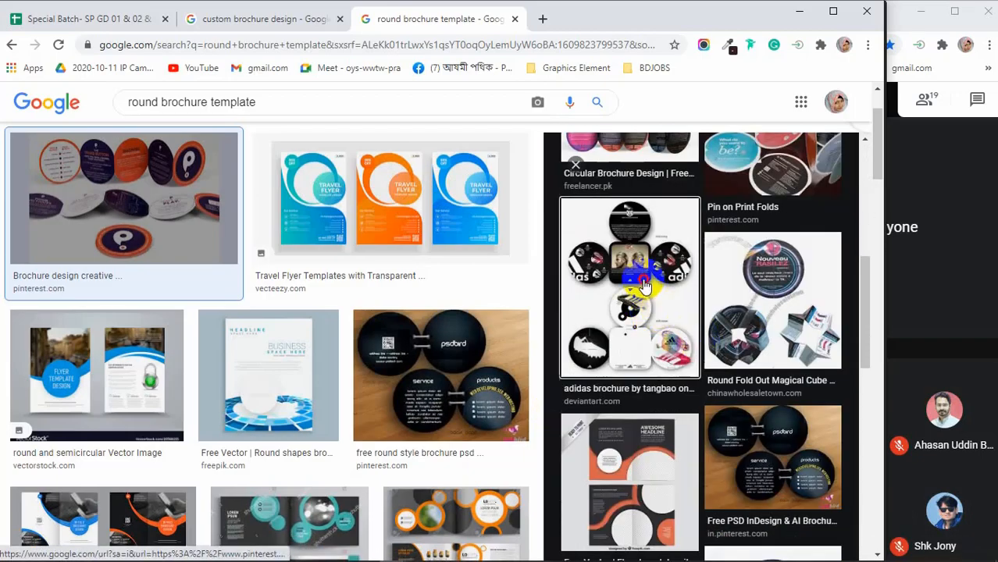
pyautogui.click(642, 288)
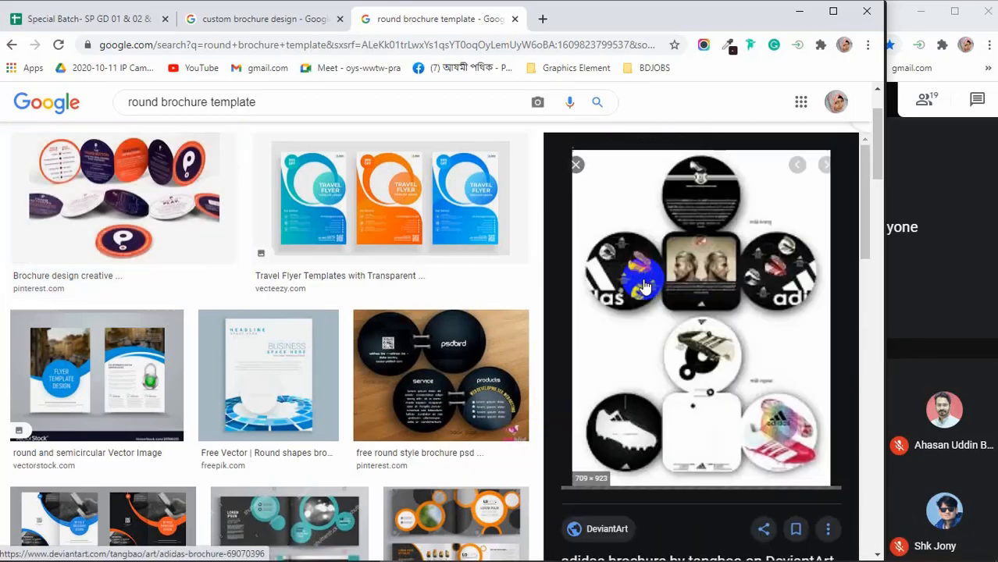
pyautogui.rightClick(728, 244)
pyautogui.click(765, 384)
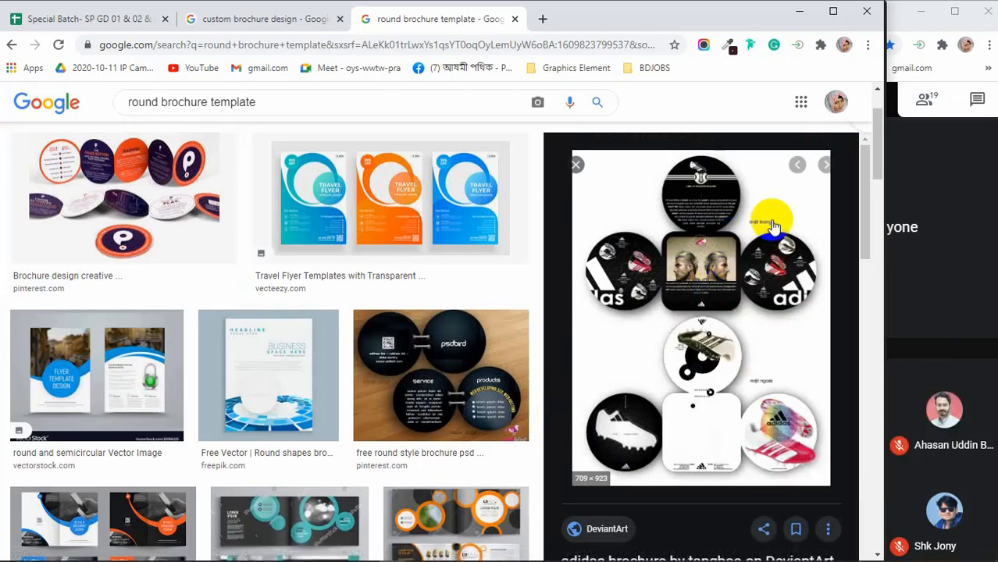
# Step: Paste the adidas brochure image into the Illustrator document, scale it down, and add it to the end of the reference row
pyautogui.click(795, 16)
pyautogui.click(548, 302)
pyautogui.hotkey('ctrl', 'v')
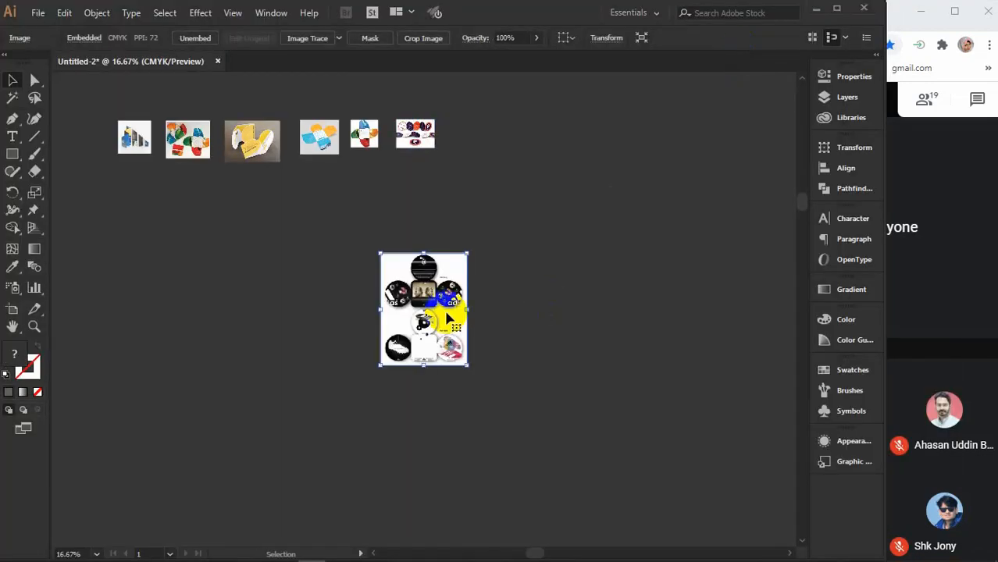
pyautogui.moveTo(467, 252); pyautogui.dragTo(474, 144)
# Step: Switch back to Chrome and copy the green leaf-shaped accordion car brochure image from the related images
pyautogui.moveTo(456, 551)
pyautogui.moveTo(393, 551)
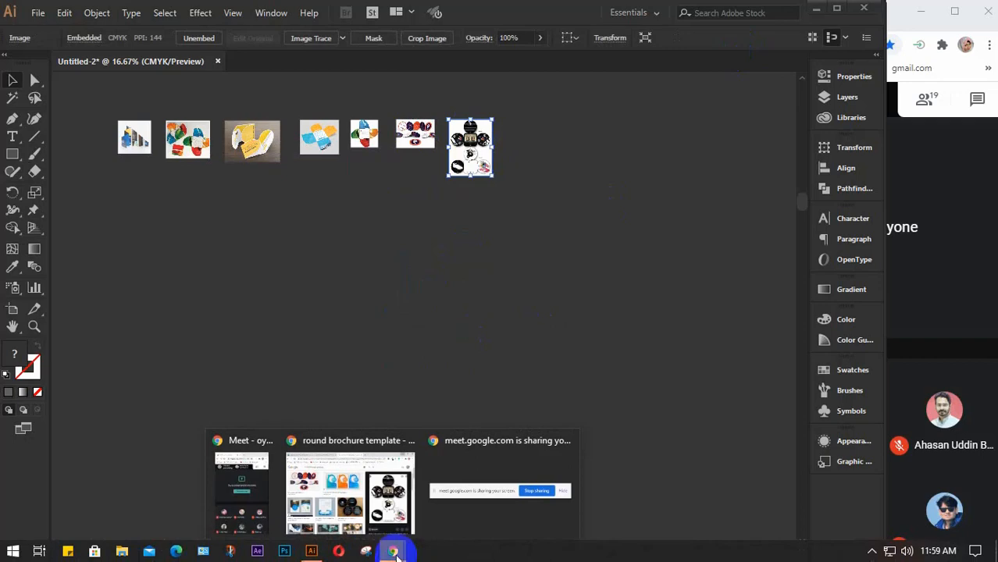
pyautogui.click(385, 504)
pyautogui.scroll(-5, 691, 270)
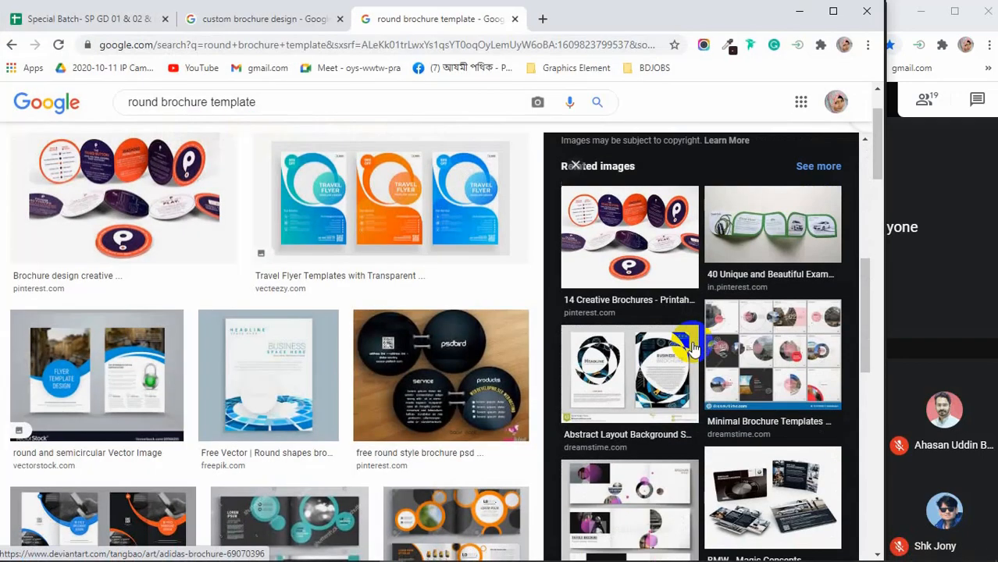
pyautogui.scroll(-1, 692, 349)
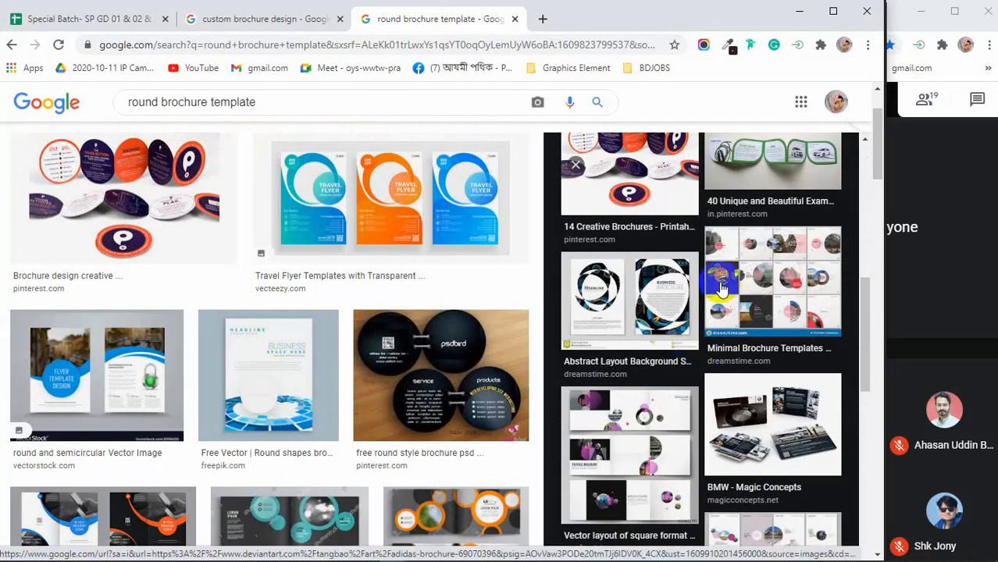
pyautogui.click(748, 160)
pyautogui.rightClick(660, 209)
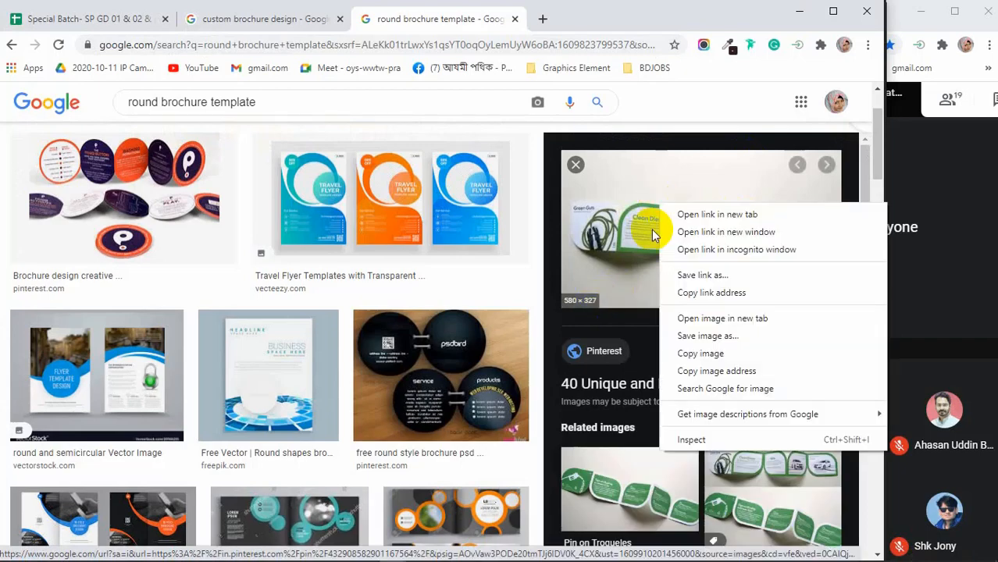
pyautogui.click(687, 353)
# Step: Paste the green accordion brochure image into the Illustrator document beside the adidas brochure
pyautogui.click(802, 10)
pyautogui.click(615, 236)
pyautogui.hotkey('ctrl', 'v')
pyautogui.moveTo(433, 319); pyautogui.dragTo(547, 149)
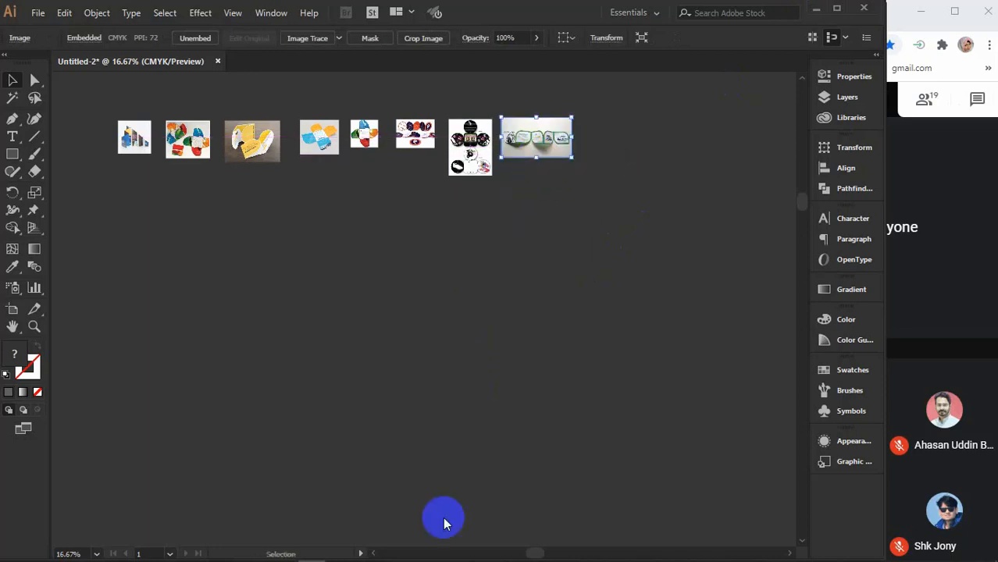
# Step: Return to Chrome and copy the black "free round style brochure psd" image from the search results
pyautogui.moveTo(392, 550)
pyautogui.click(373, 506)
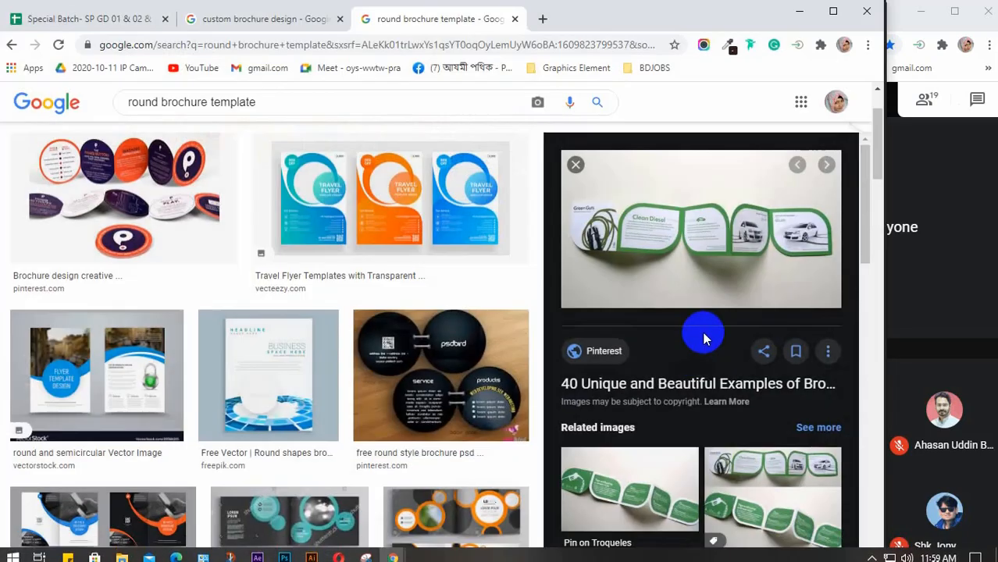
pyautogui.scroll(-5, 705, 336)
pyautogui.scroll(-10, 705, 336)
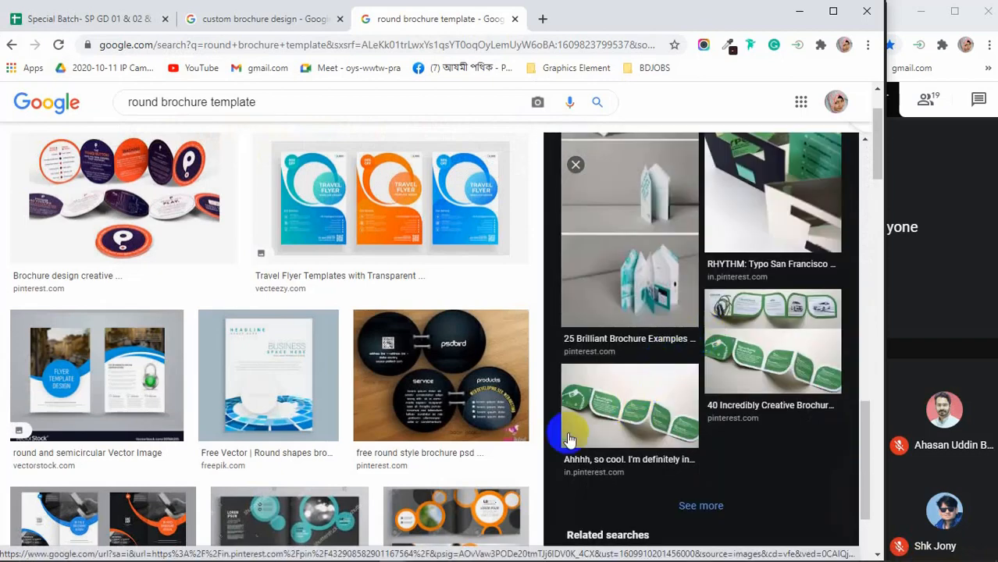
pyautogui.scroll(-3, 400, 408)
pyautogui.scroll(2, 417, 337)
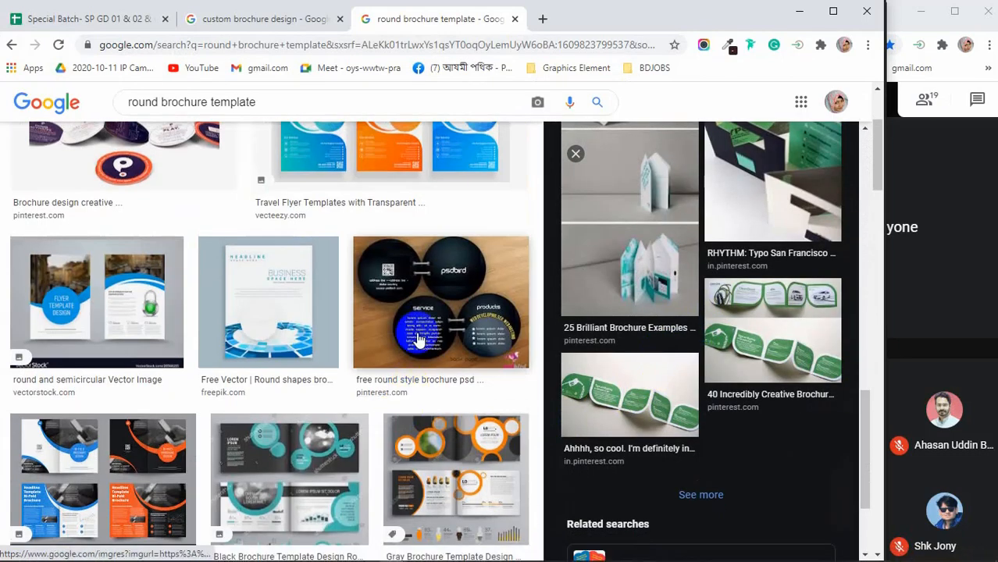
pyautogui.click(418, 287)
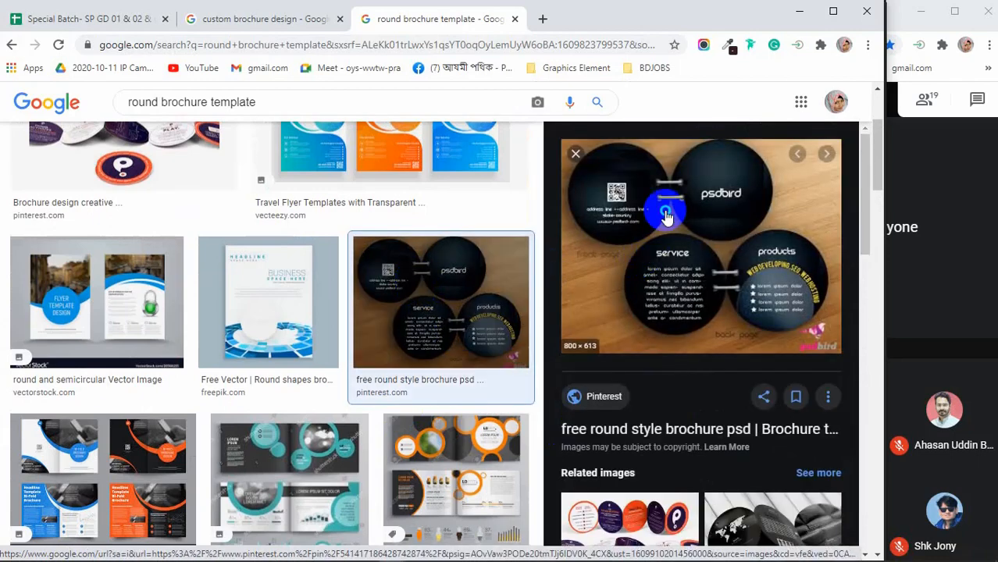
pyautogui.rightClick(663, 212)
pyautogui.click(706, 361)
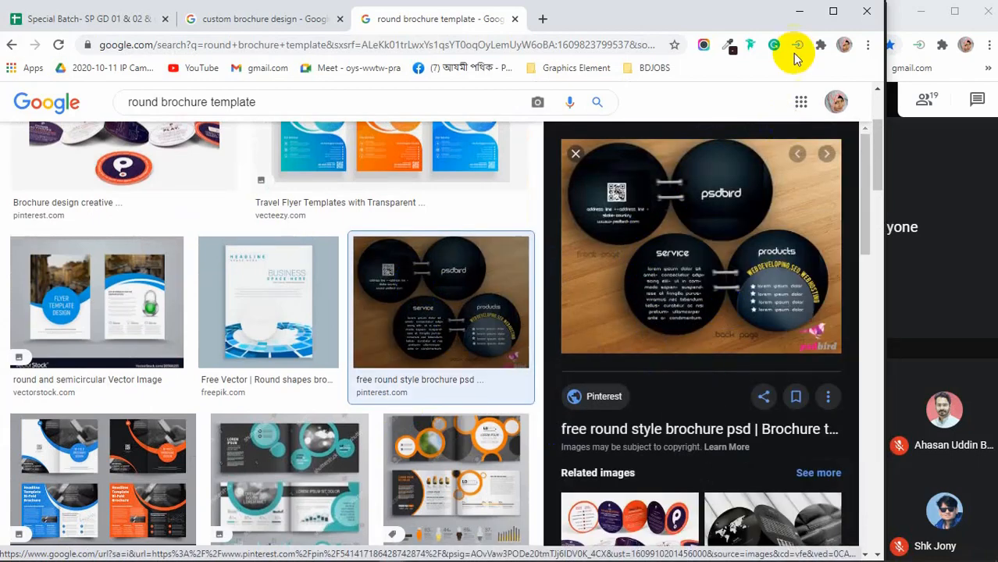
# Step: Paste the black round brochure image into the Illustrator document, scale it down, and place it at the end of the reference row
pyautogui.click(799, 11)
pyautogui.click(533, 300)
pyautogui.hotkey('ctrl', 'v')
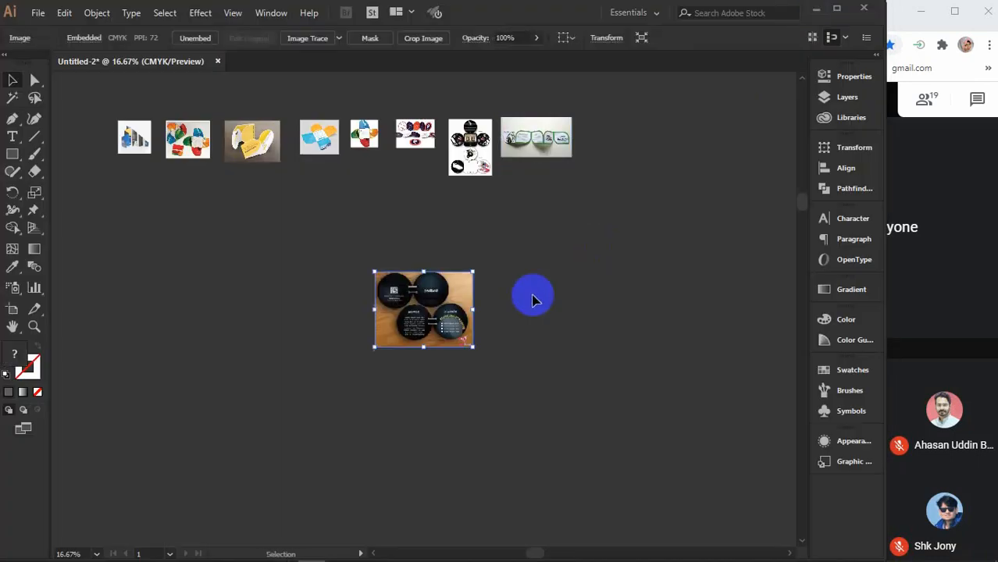
pyautogui.moveTo(475, 273); pyautogui.dragTo(448, 317)
pyautogui.moveTo(395, 338); pyautogui.dragTo(625, 138)
# Step: Shrink the green accordion and adidas brochure images and close the gaps between the last three references in the row
pyautogui.click(545, 127)
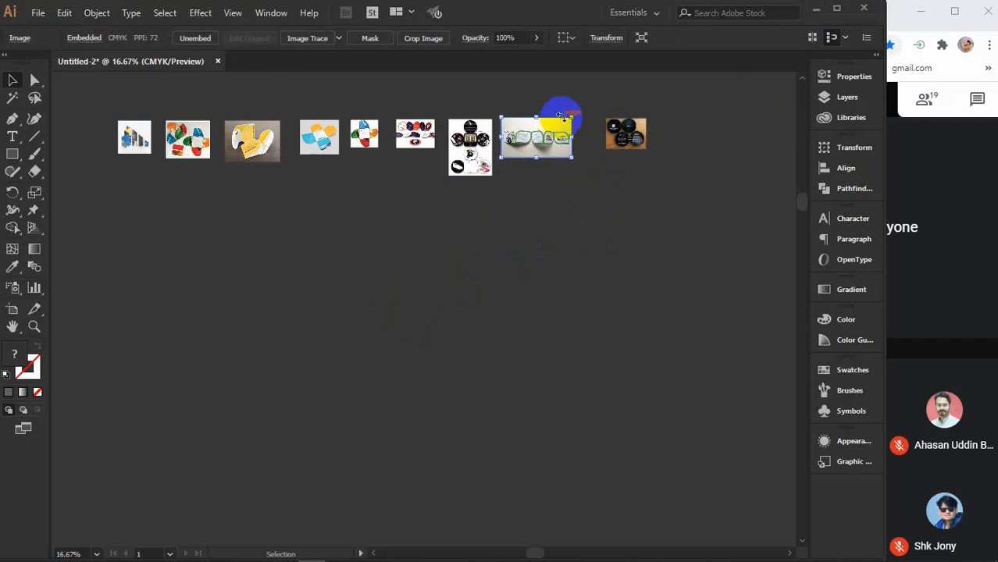
pyautogui.moveTo(573, 117); pyautogui.dragTo(467, 149)
pyautogui.click(464, 167)
pyautogui.moveTo(538, 144); pyautogui.dragTo(527, 144)
pyautogui.moveTo(627, 144); pyautogui.dragTo(572, 143)
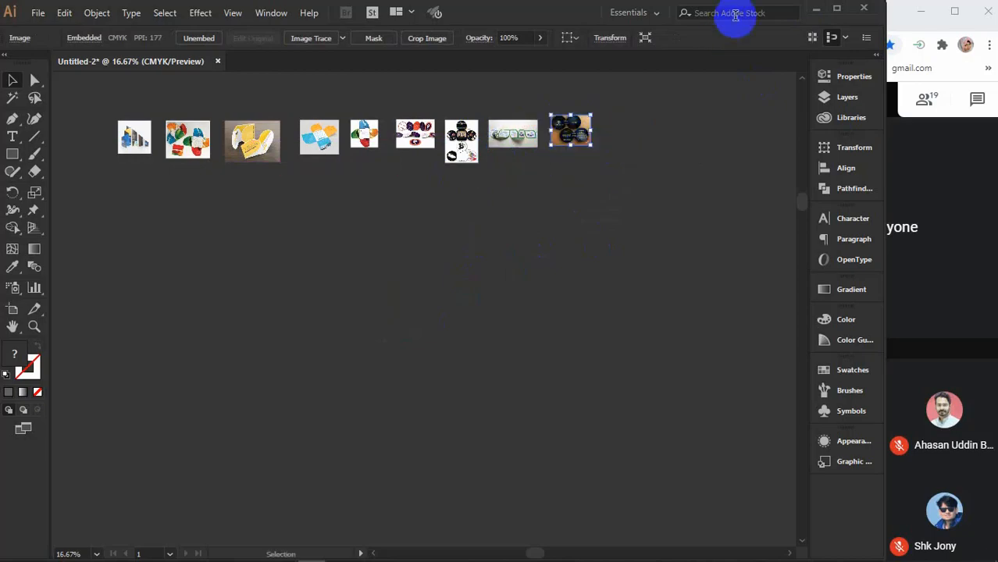
# Step: Switch to Chrome and look through the "round brochure template" image results and related images for more custom-shaped brochure references
pyautogui.click(815, 9)
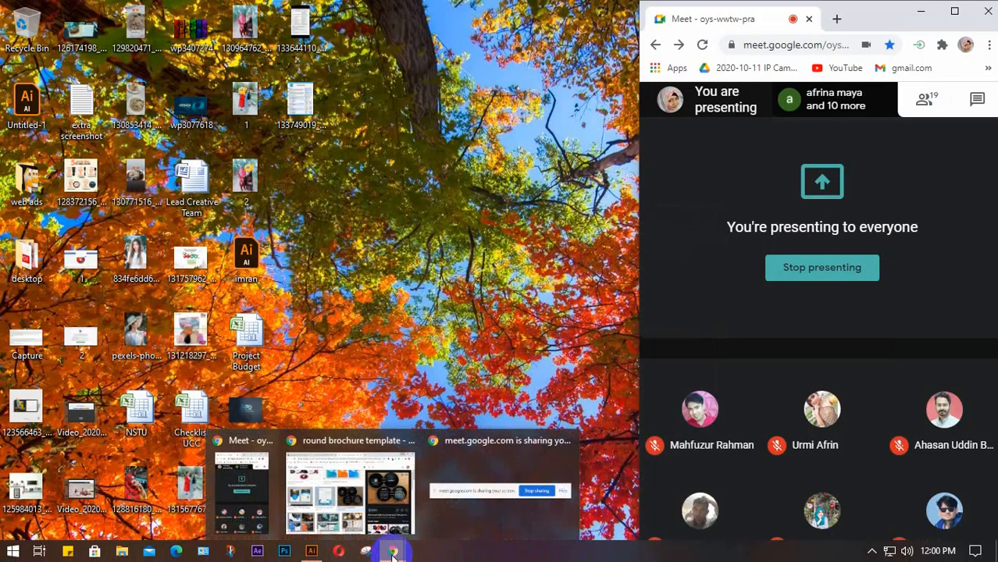
pyautogui.click(367, 500)
pyautogui.scroll(-8, 684, 312)
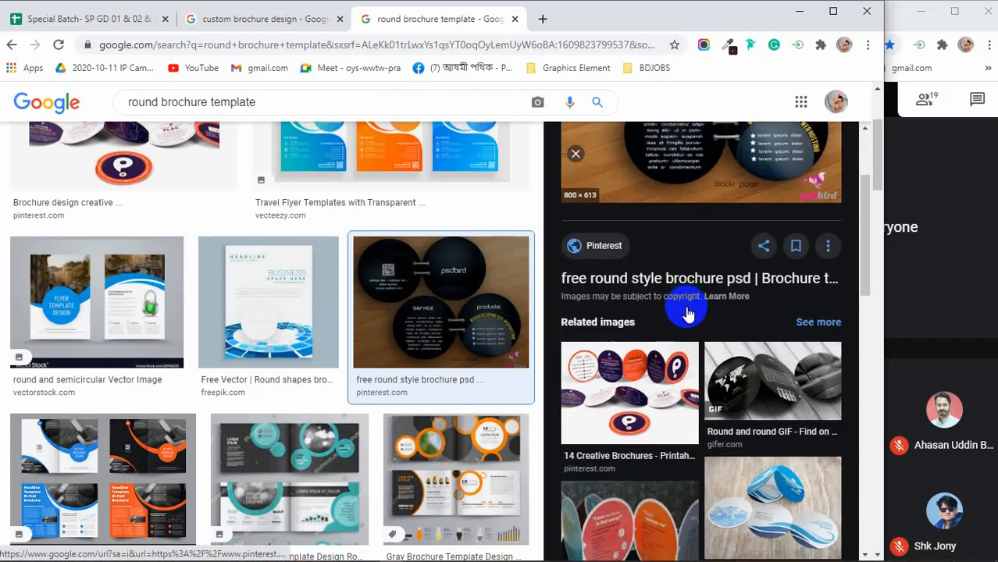
pyautogui.scroll(-5, 688, 313)
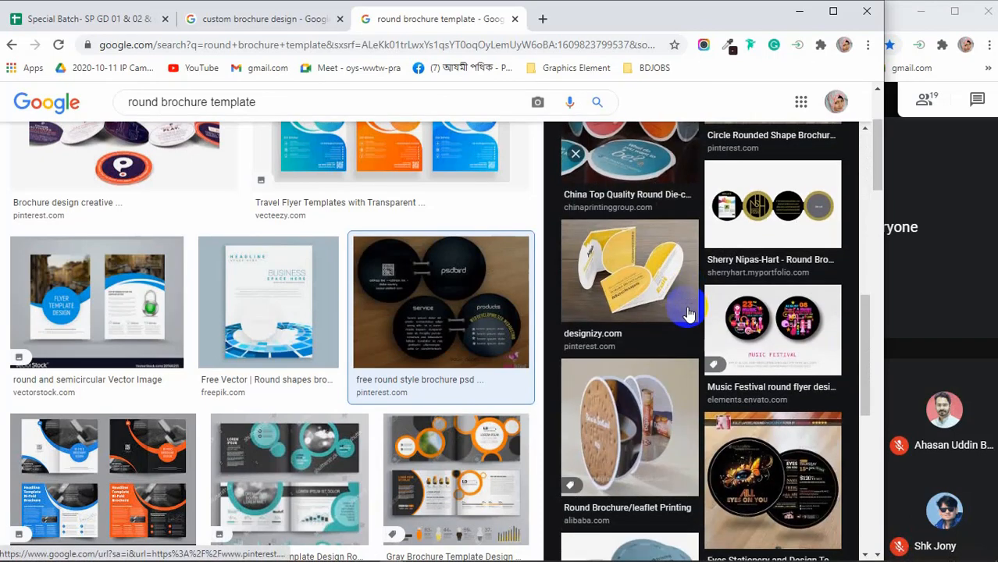
pyautogui.scroll(-7, 390, 308)
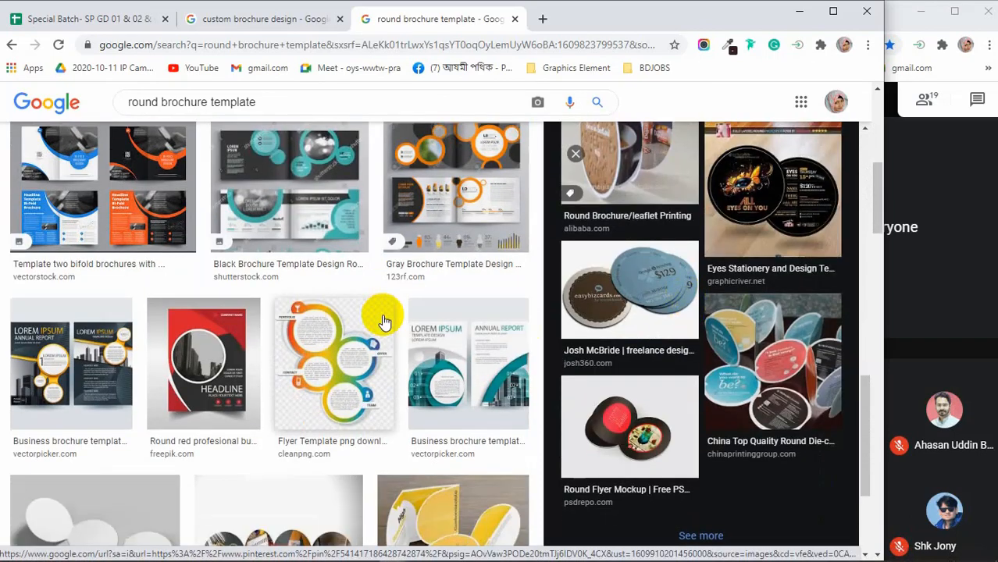
pyautogui.scroll(-10, 299, 326)
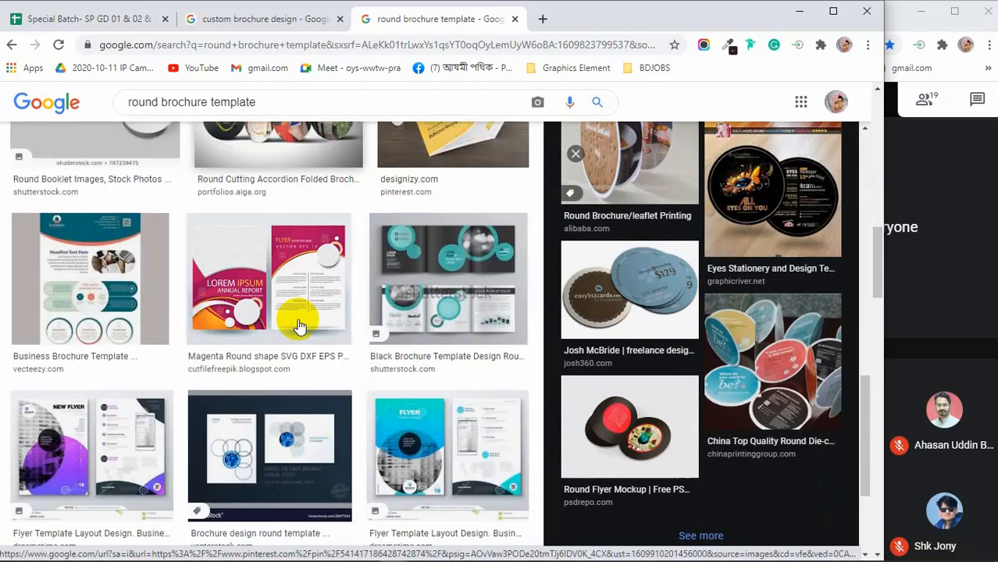
pyautogui.scroll(-10, 299, 326)
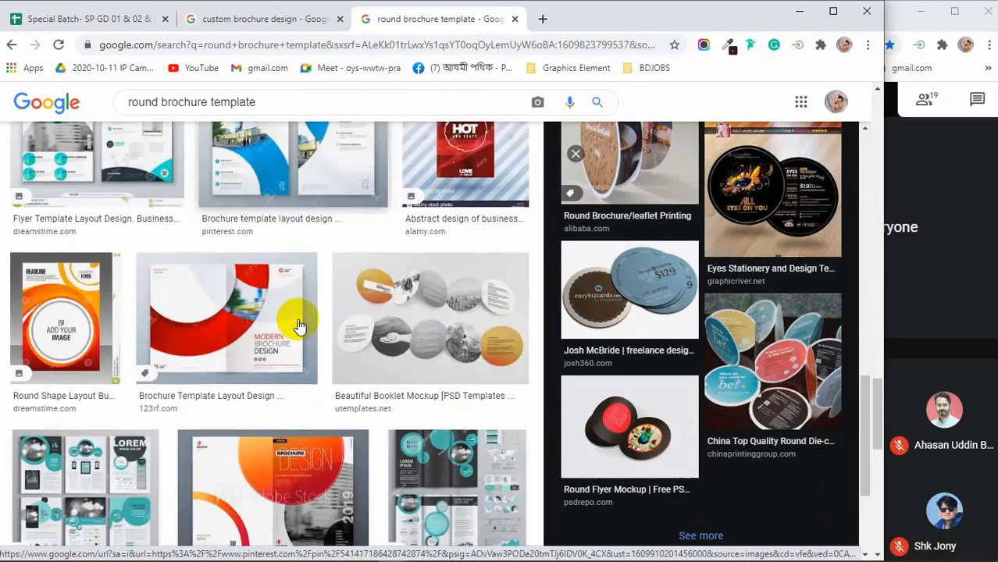
pyautogui.scroll(-10, 299, 327)
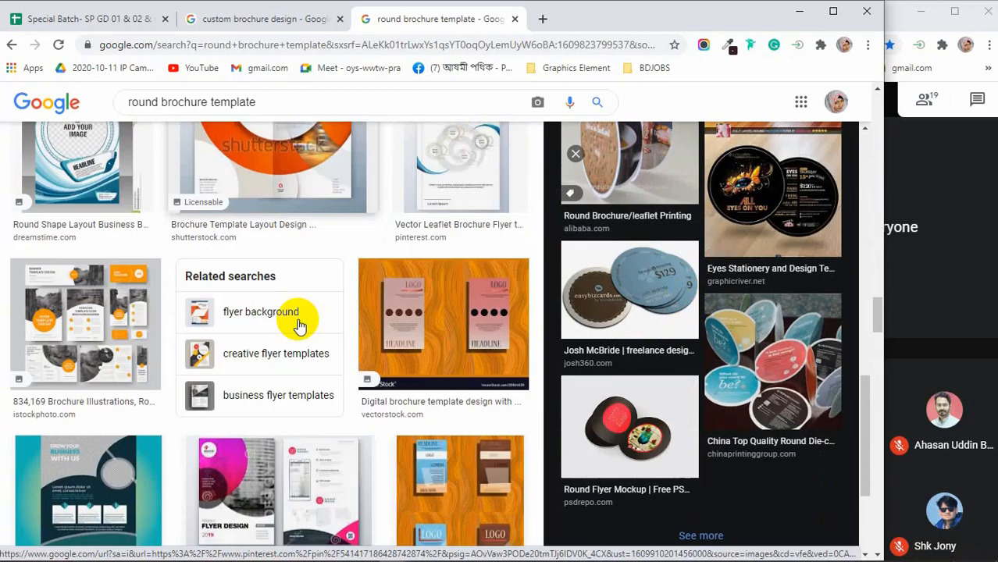
pyautogui.scroll(-10, 299, 327)
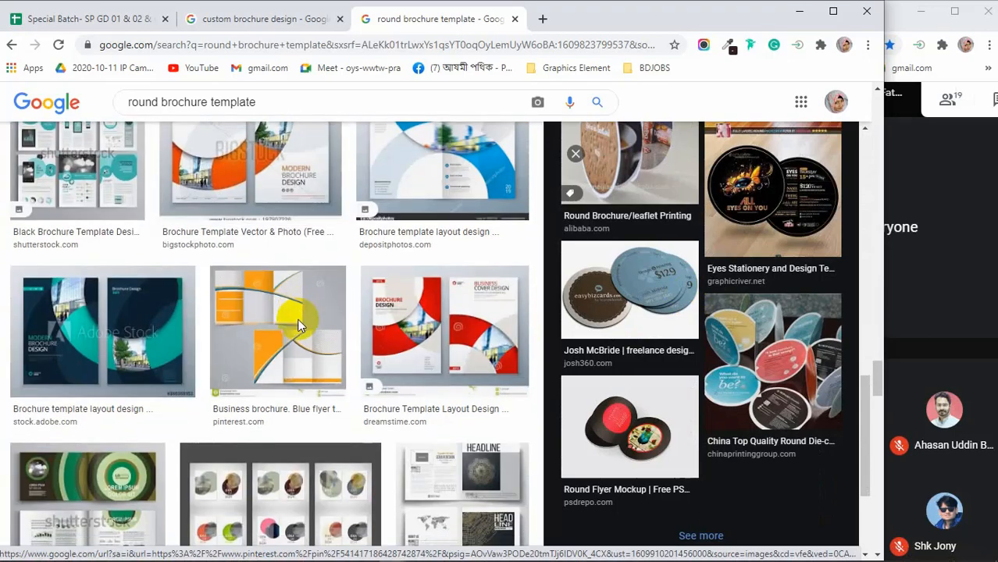
pyautogui.scroll(-8, 299, 326)
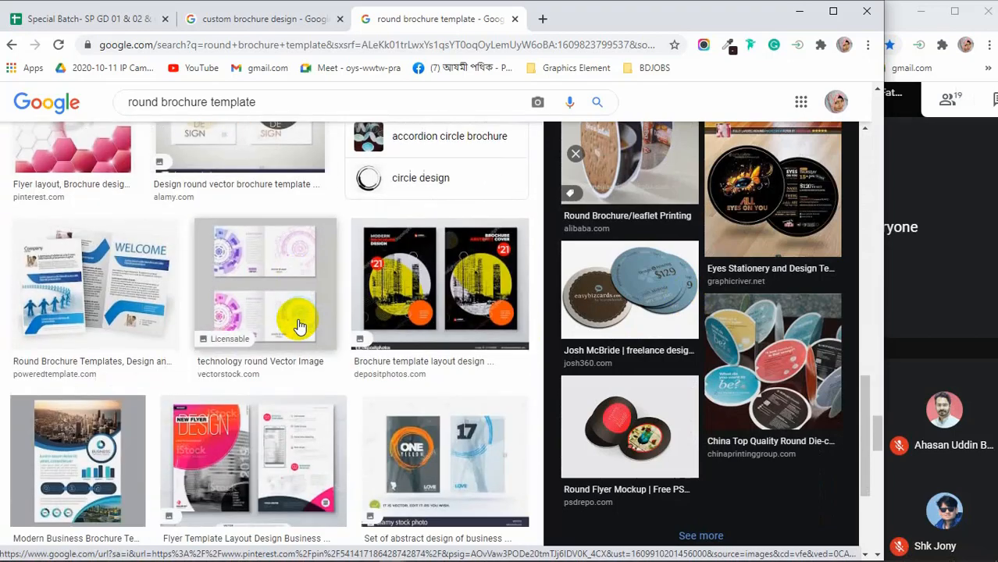
pyautogui.scroll(-5, 289, 367)
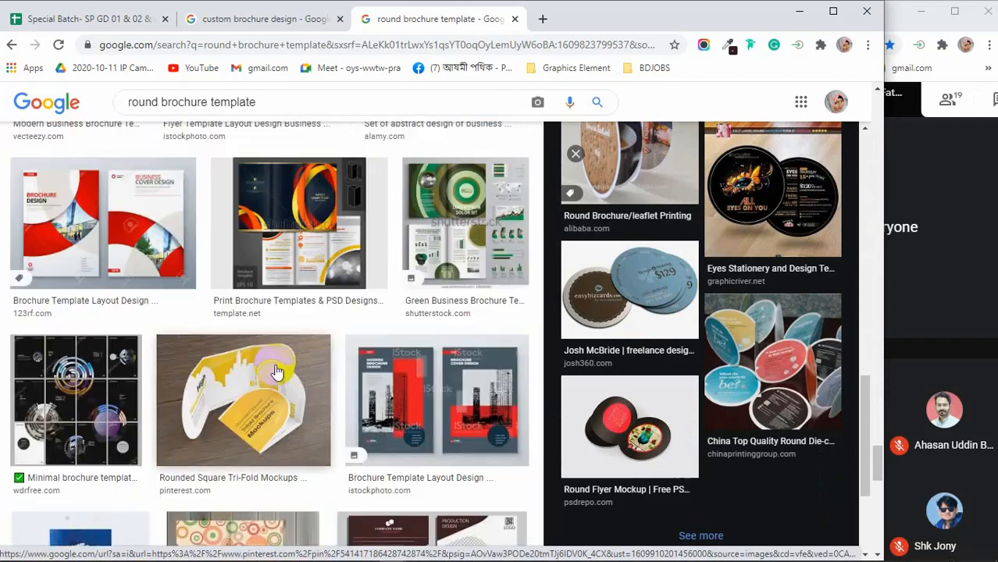
pyautogui.scroll(-5, 275, 373)
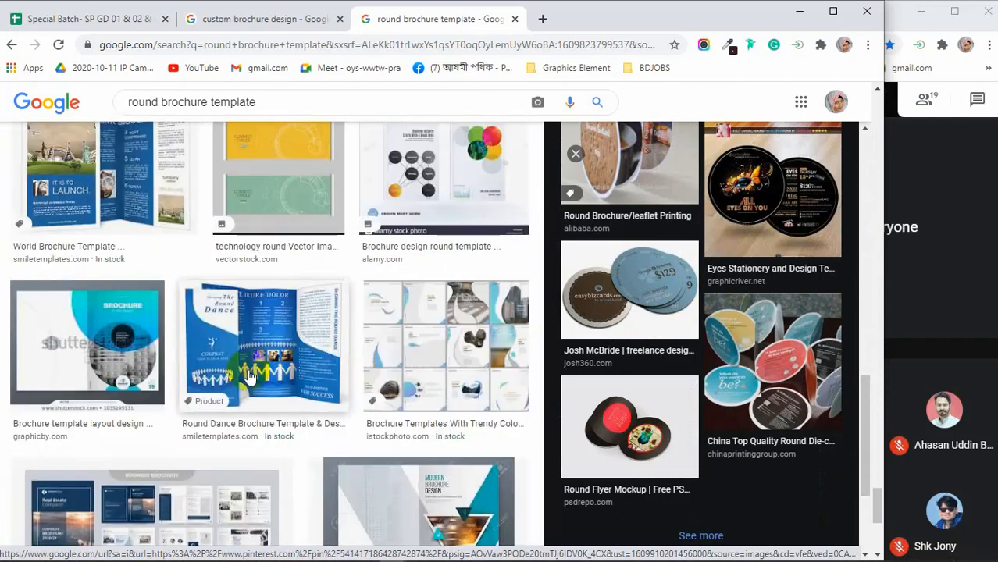
pyautogui.scroll(-4, 244, 388)
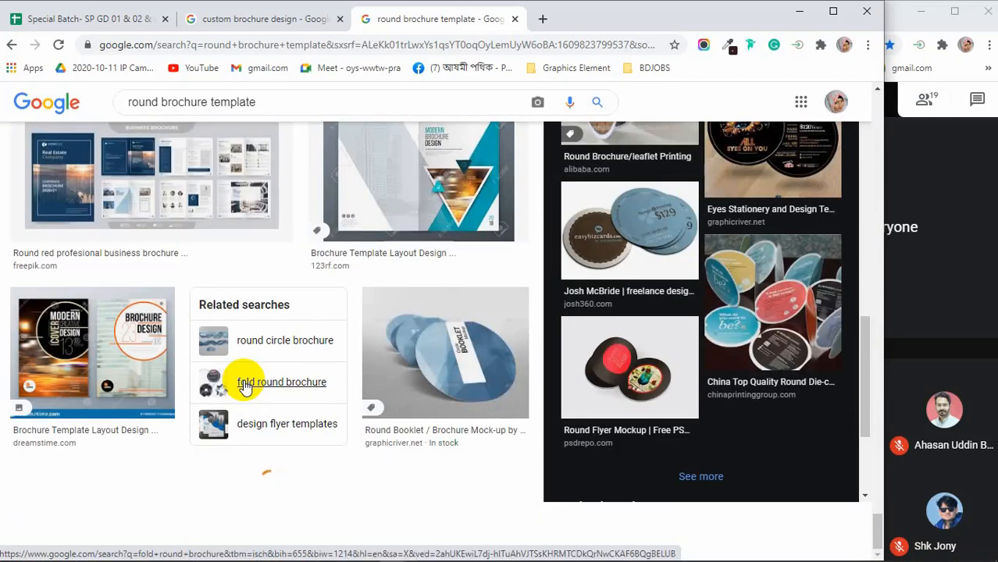
pyautogui.scroll(-3, 394, 261)
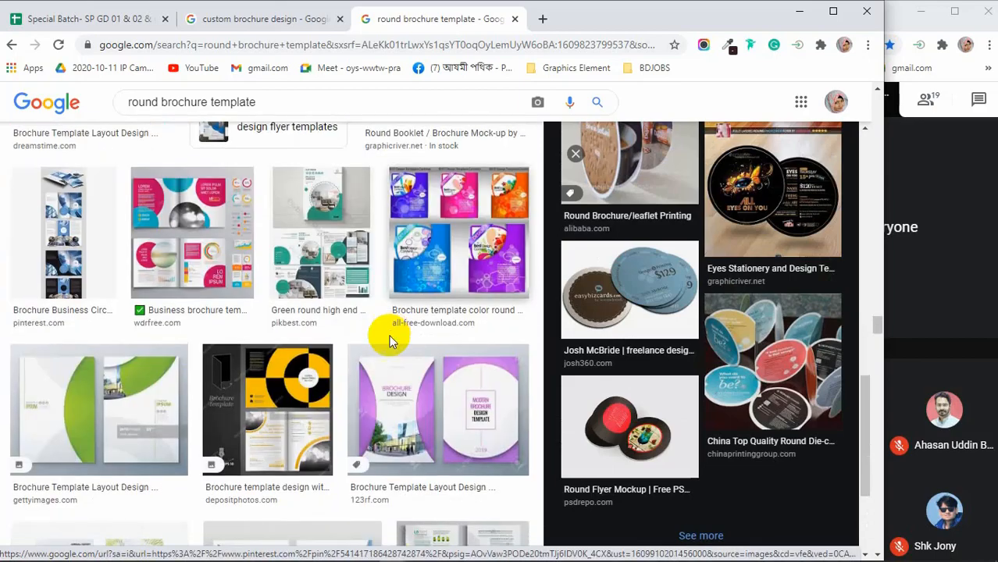
pyautogui.scroll(-6, 391, 341)
pyautogui.scroll(5, 390, 341)
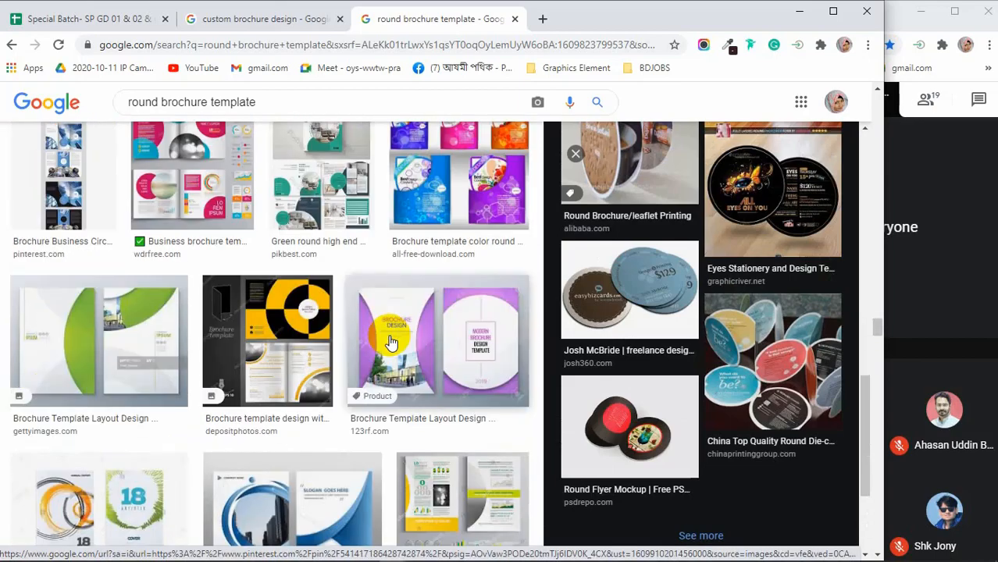
pyautogui.click(799, 12)
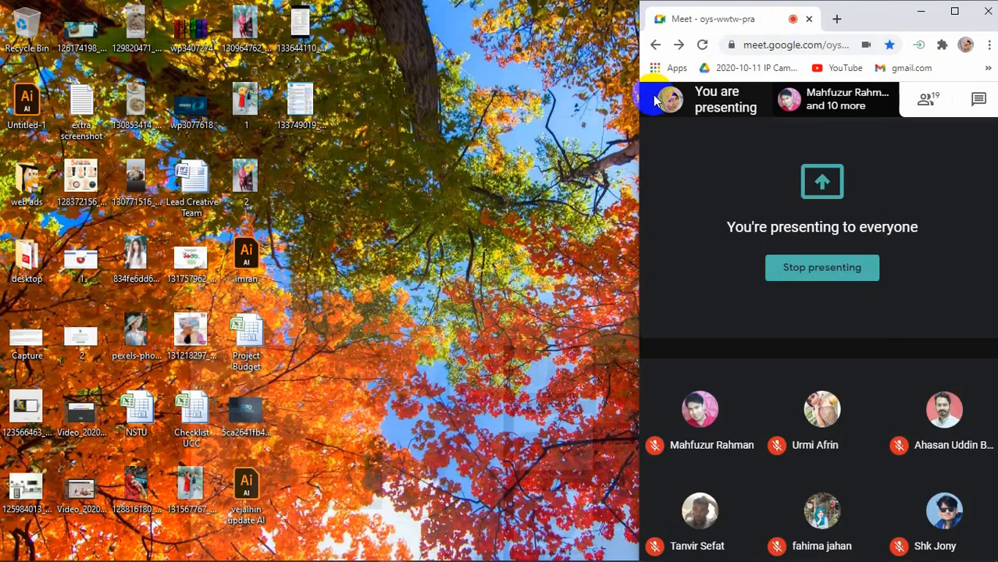
pyautogui.rightClick(412, 129)
pyautogui.click(448, 167)
pyautogui.rightClick(436, 138)
pyautogui.click(474, 185)
pyautogui.rightClick(404, 133)
pyautogui.click(445, 176)
pyautogui.rightClick(416, 197)
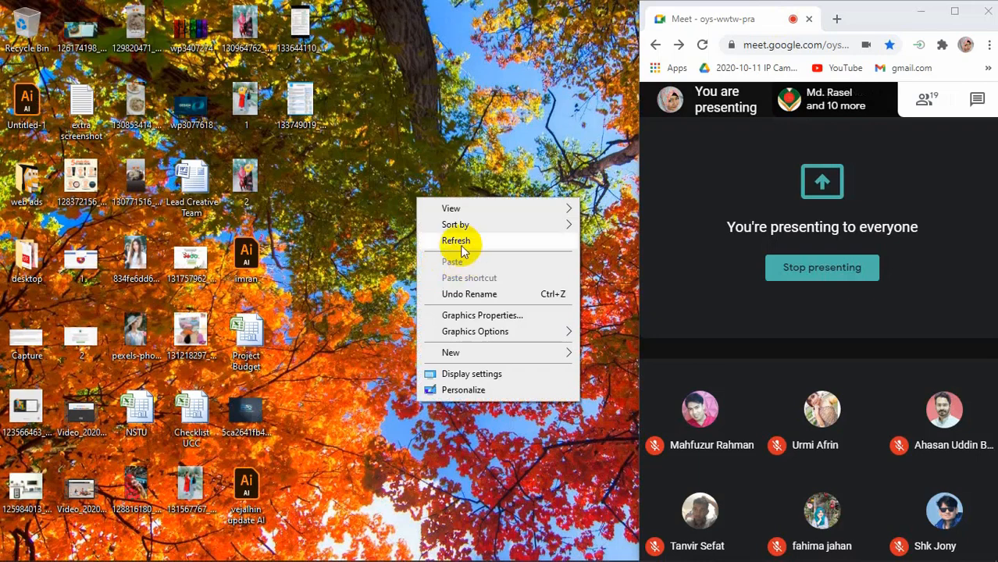
pyautogui.click(461, 249)
pyautogui.rightClick(437, 184)
pyautogui.click(493, 227)
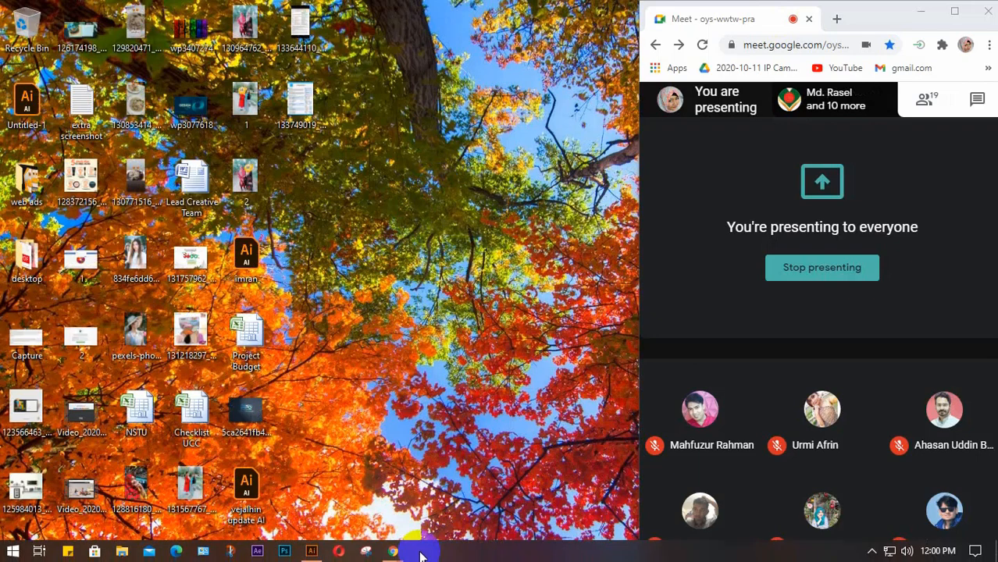
# Step: Return to Illustrator, align the top edges of all nine brochure reference images, and distribute them horizontally by their centers
pyautogui.moveTo(393, 552)
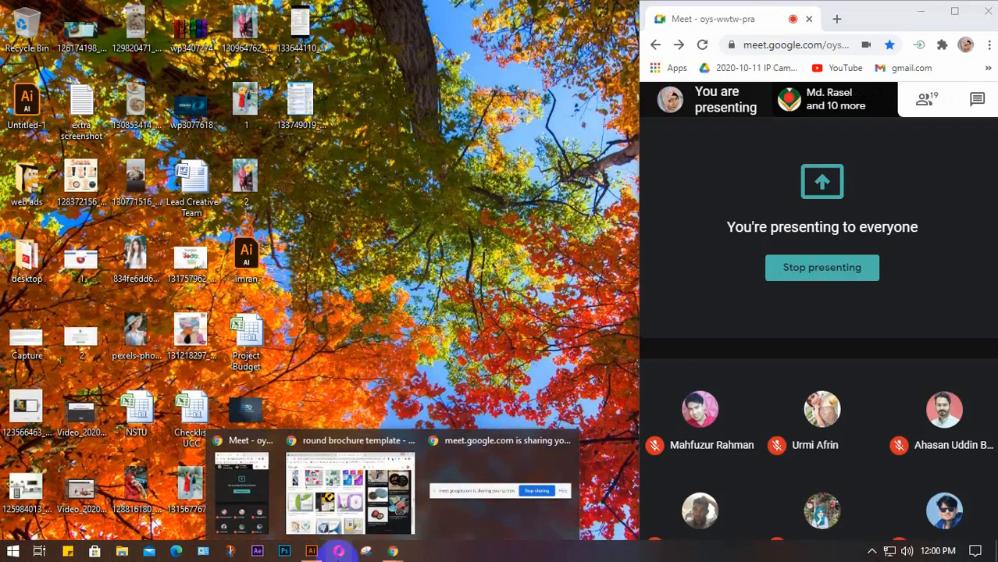
pyautogui.click(311, 552)
pyautogui.moveTo(619, 206); pyautogui.dragTo(86, 209)
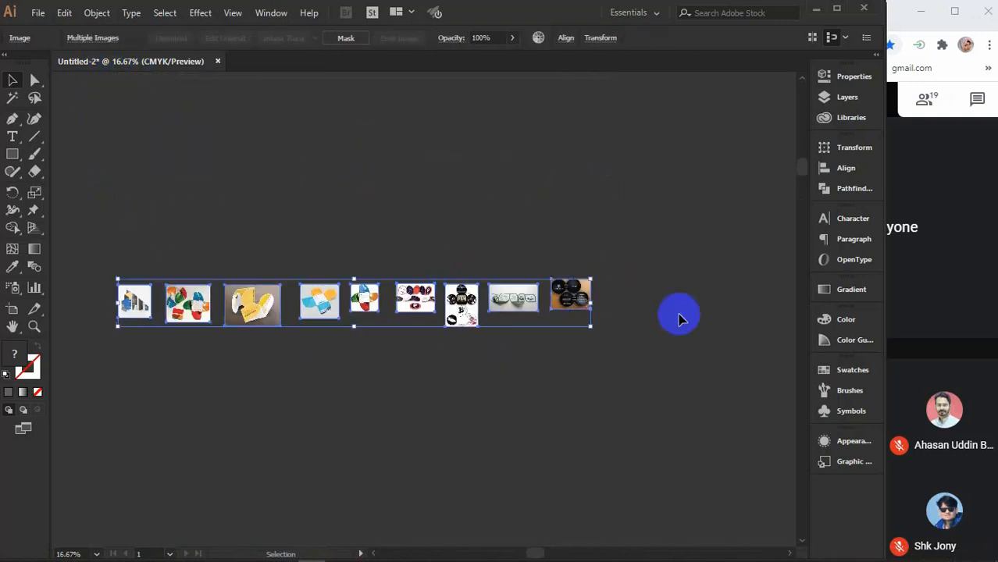
pyautogui.click(847, 170)
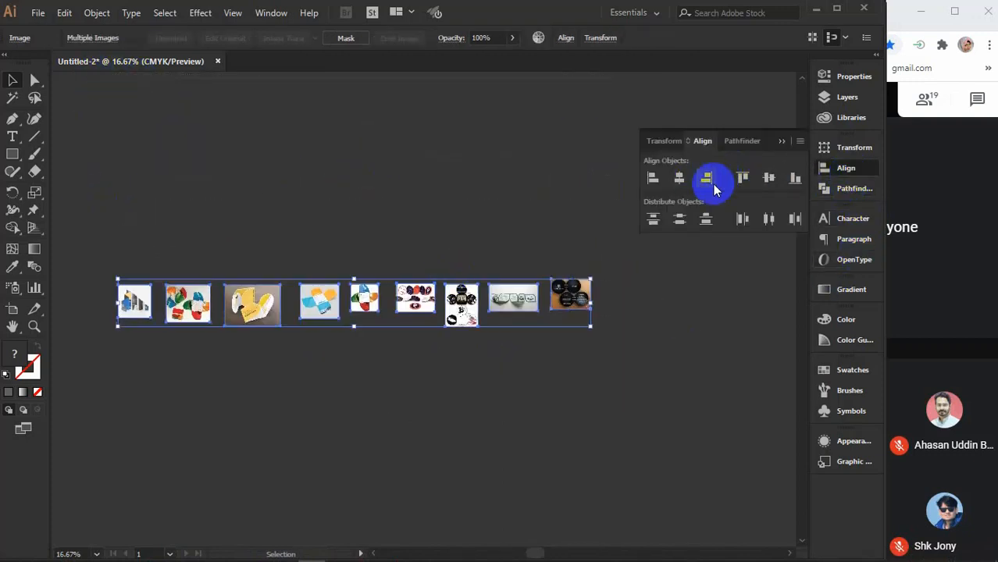
pyautogui.click(740, 179)
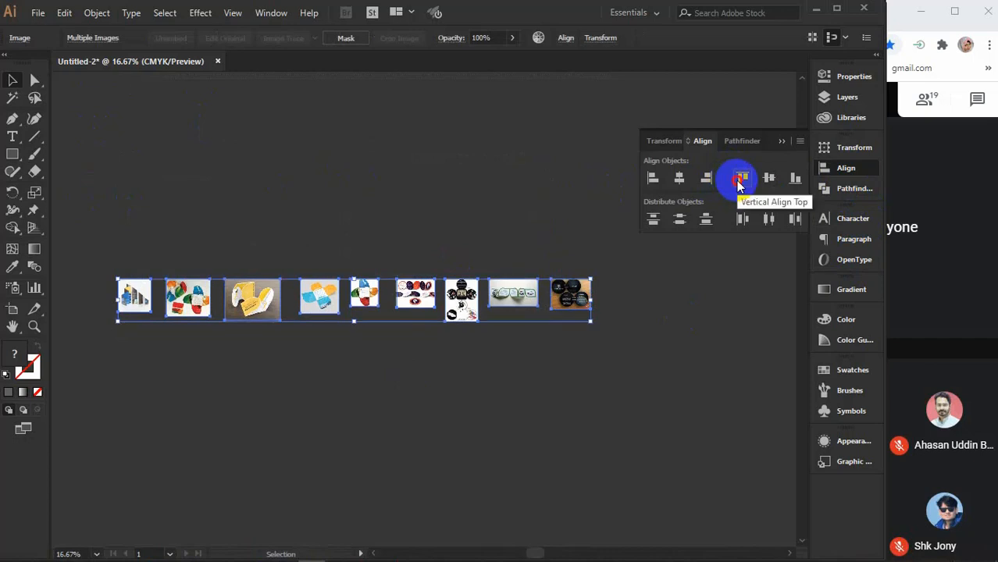
pyautogui.click(770, 220)
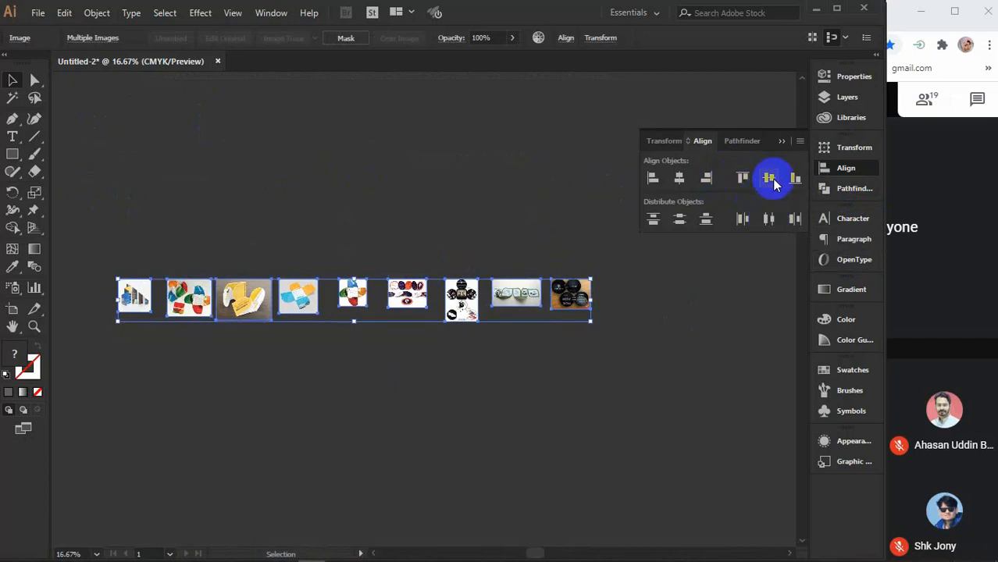
pyautogui.click(785, 143)
pyautogui.click(586, 423)
# Step: Widen the reference row by moving the first brochure image and the black round brochure image outward
pyautogui.moveTo(139, 305)
pyautogui.mouseDown()
pyautogui.moveTo(150, 306)
pyautogui.moveTo(126, 306)
pyautogui.mouseUp()
pyautogui.moveTo(111, 250); pyautogui.dragTo(612, 371)
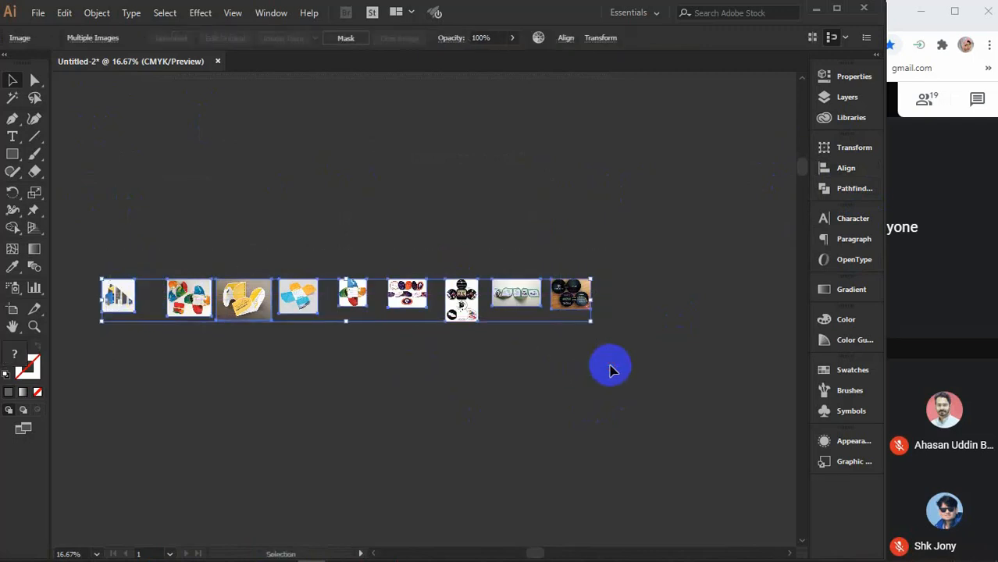
pyautogui.click(608, 373)
pyautogui.moveTo(567, 293); pyautogui.dragTo(664, 293)
# Step: Redistribute all nine brochure reference images horizontally by their centers across the widened row, and clear the selection
pyautogui.moveTo(100, 250); pyautogui.dragTo(703, 398)
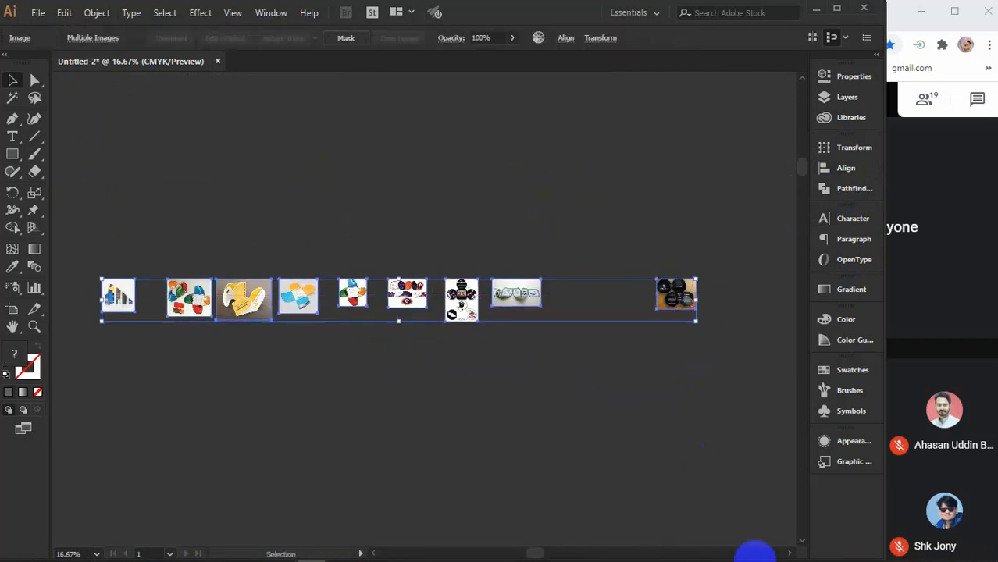
pyautogui.click(848, 167)
pyautogui.click(770, 221)
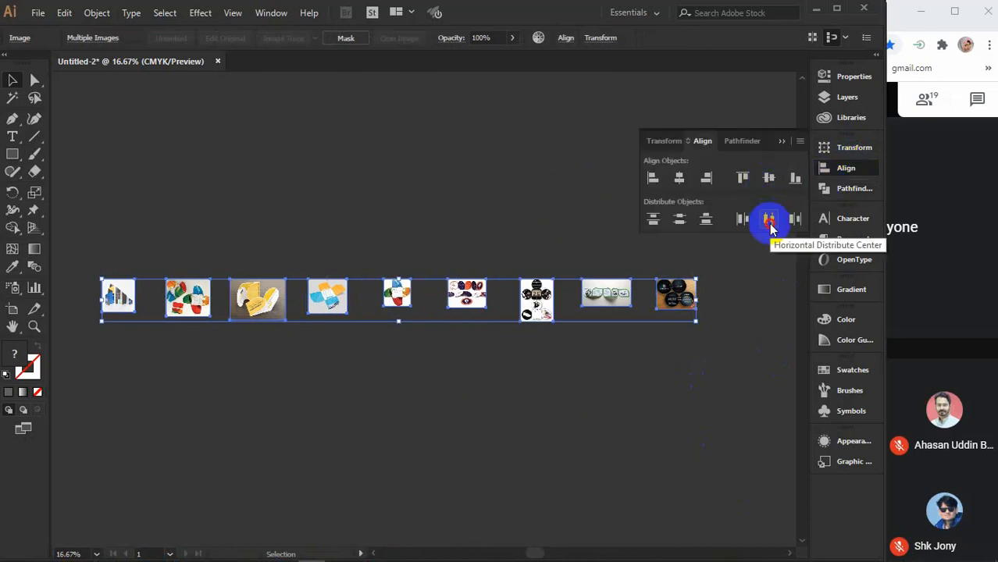
pyautogui.click(781, 141)
pyautogui.click(472, 388)
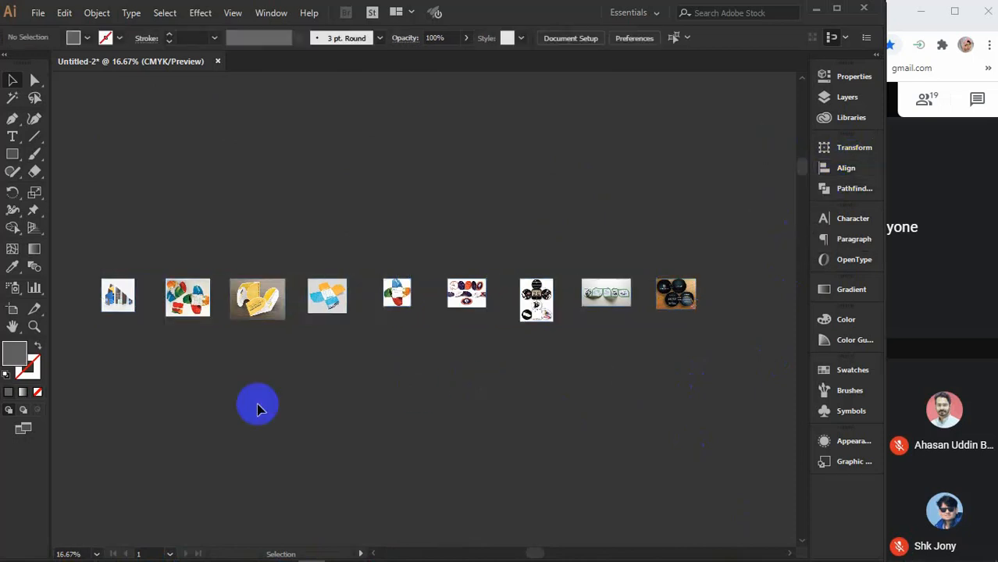
# Step: Examine the first reference image, the folded brochure with slanted top edges, up close
pyautogui.scroll(5, 119, 333)
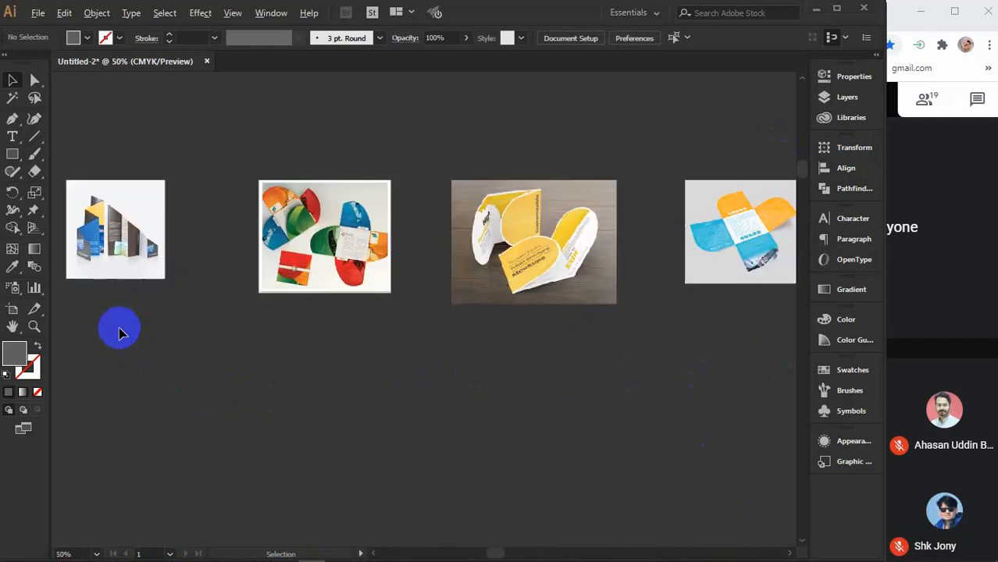
pyautogui.moveTo(205, 316); pyautogui.dragTo(438, 406)
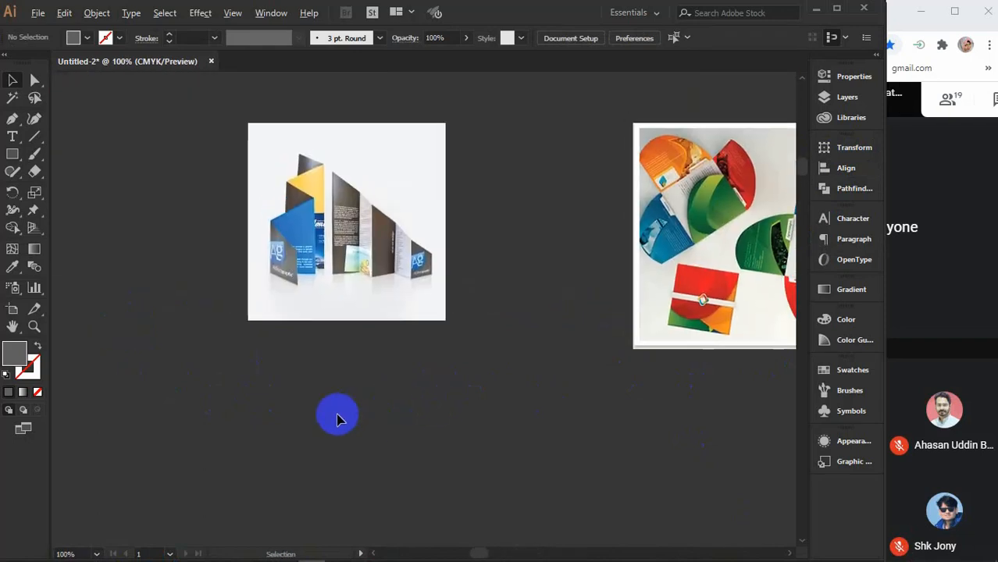
pyautogui.scroll(-1, 336, 420)
pyautogui.moveTo(396, 455); pyautogui.dragTo(393, 381)
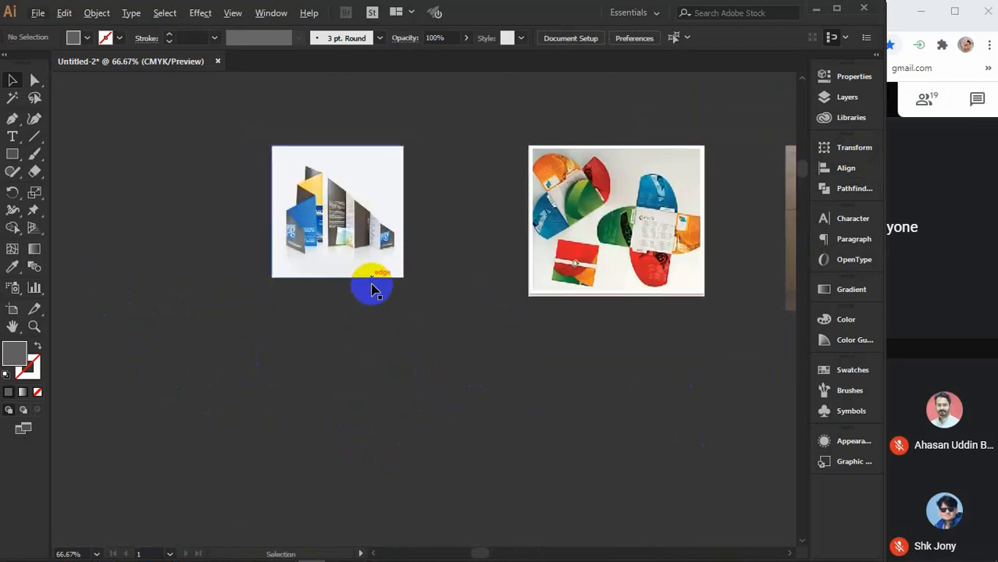
pyautogui.scroll(2, 338, 238)
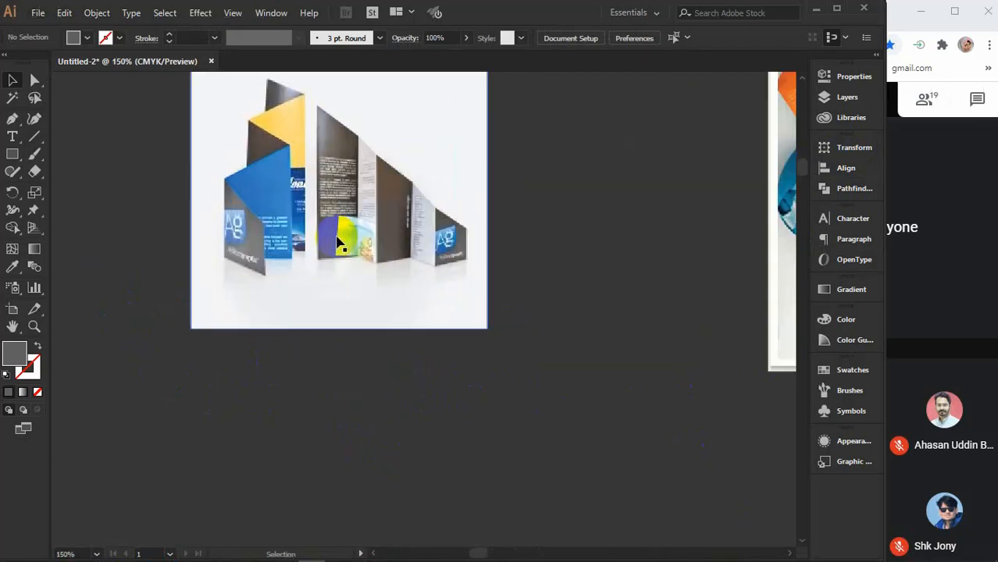
pyautogui.moveTo(436, 297); pyautogui.dragTo(446, 362)
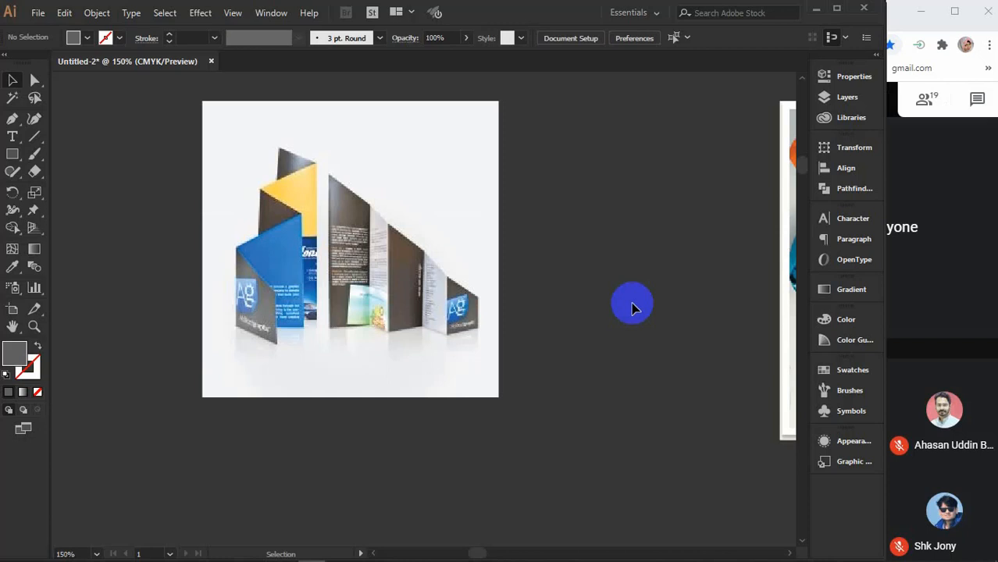
pyautogui.scroll(-3, 618, 302)
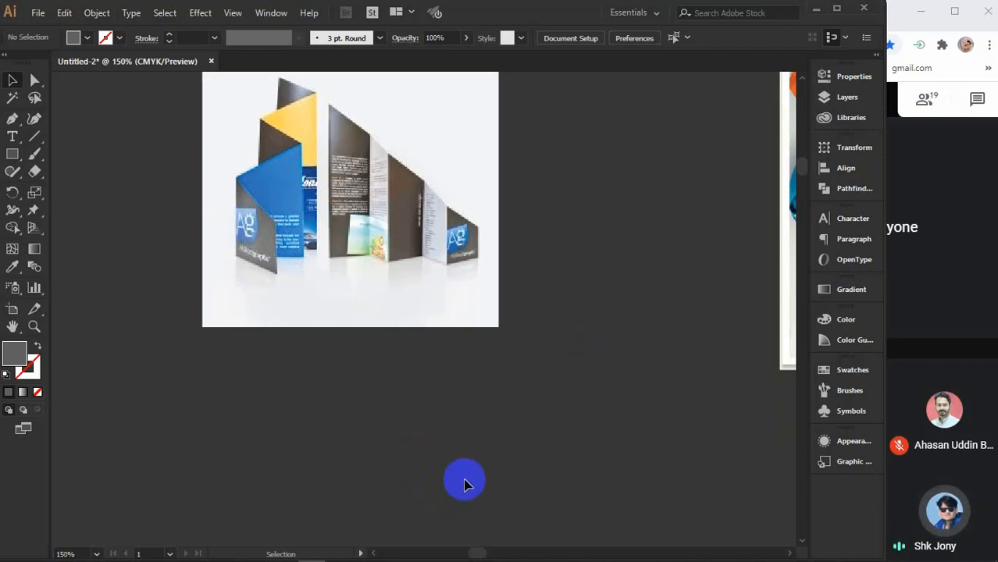
pyautogui.click(567, 415)
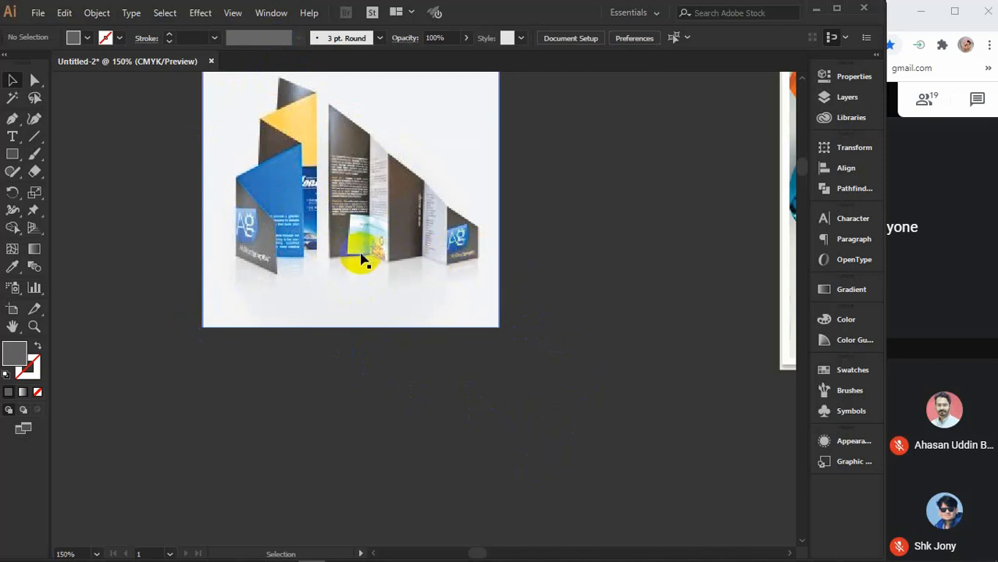
# Step: Start a text note beside the first brochure reference image reading "width: 20inch"
pyautogui.click(12, 138)
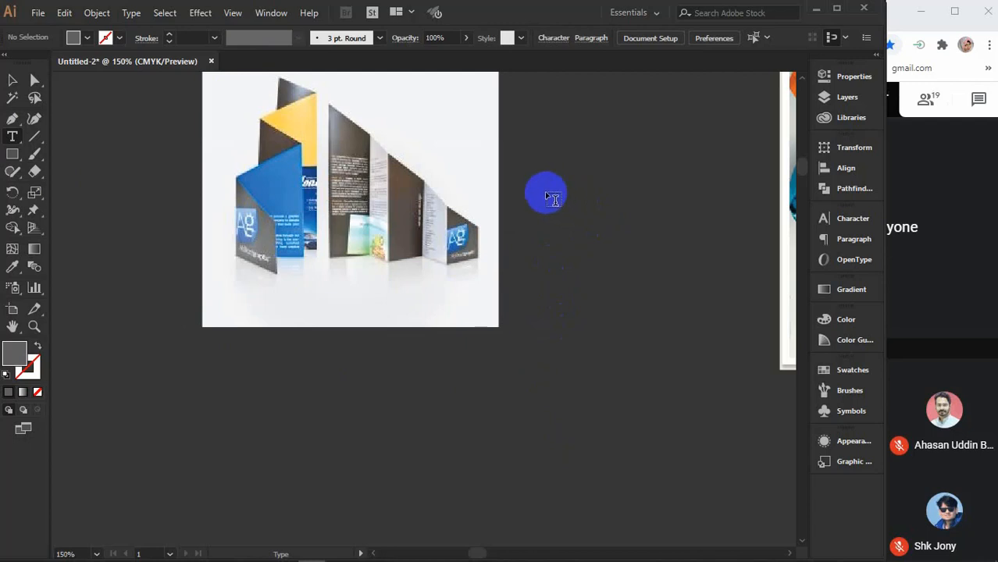
pyautogui.click(87, 38)
pyautogui.click(29, 62)
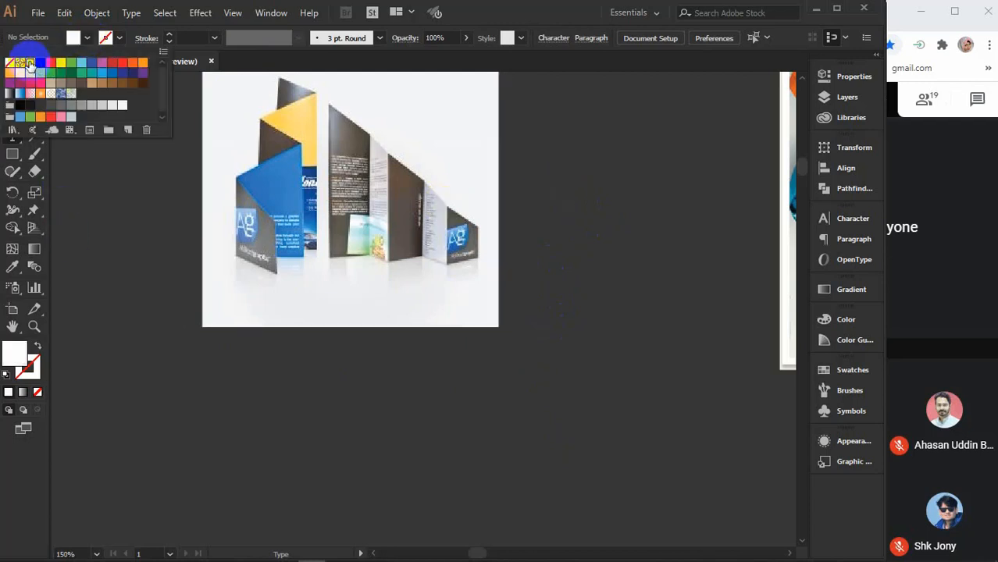
pyautogui.click(87, 37)
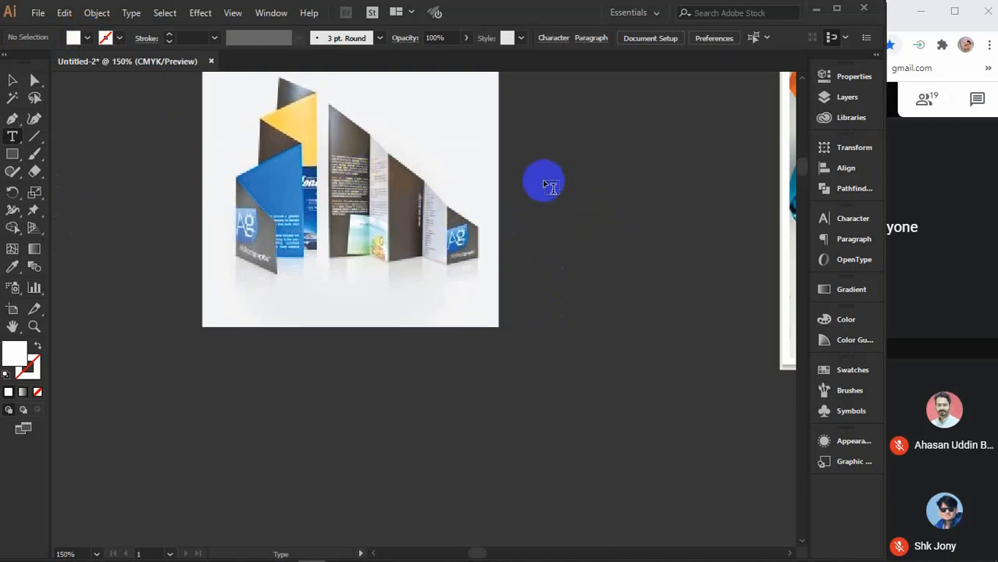
pyautogui.click(541, 183)
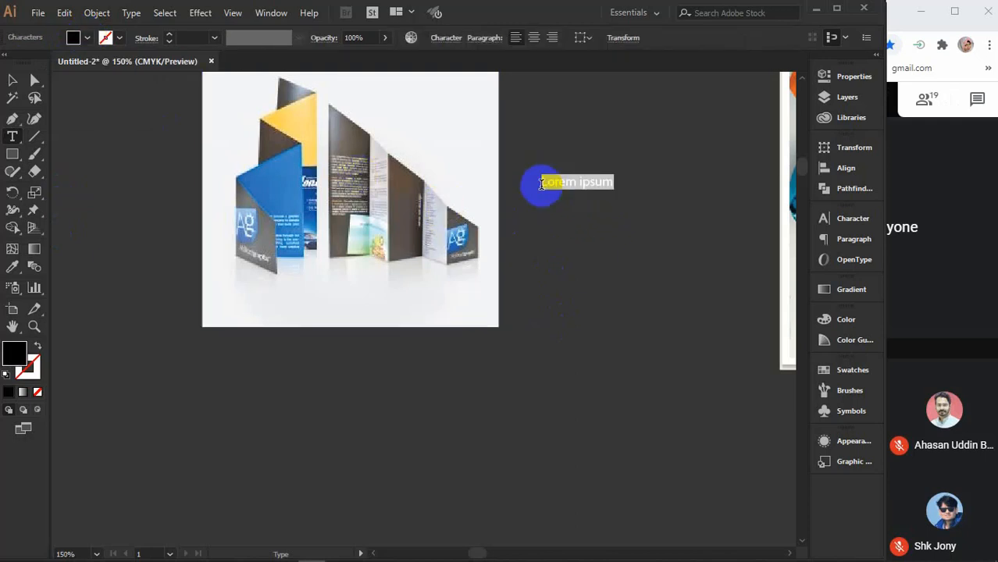
pyautogui.write('width:')
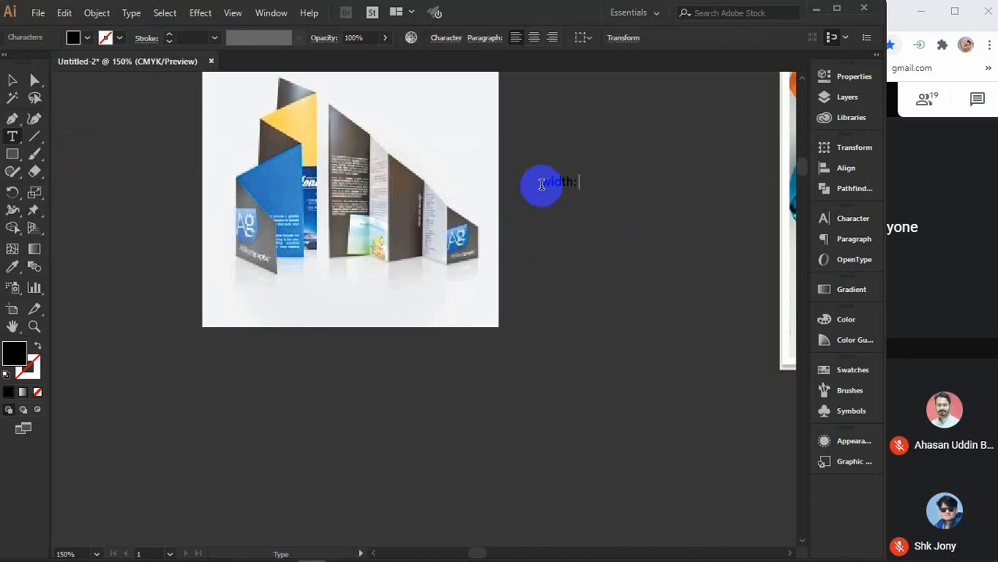
pyautogui.write('20inch')
# Step: Add the lines "height 1: 8.5inch" and "hight 2: 3.5inch" below the width line of the note
pyautogui.press('Return')
pyautogui.write('height 1:')
pyautogui.write('8.5')
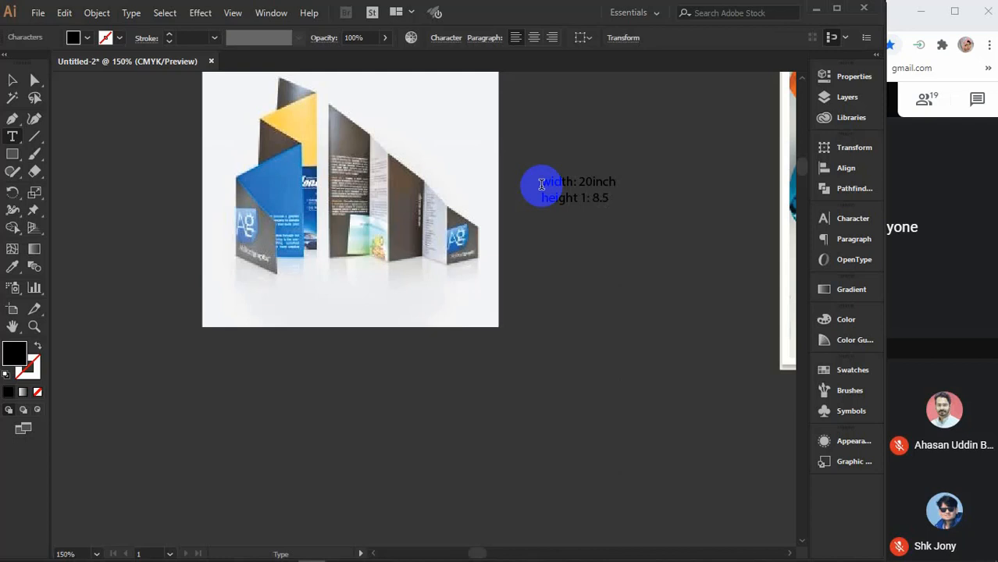
pyautogui.write('inch')
pyautogui.press('Return')
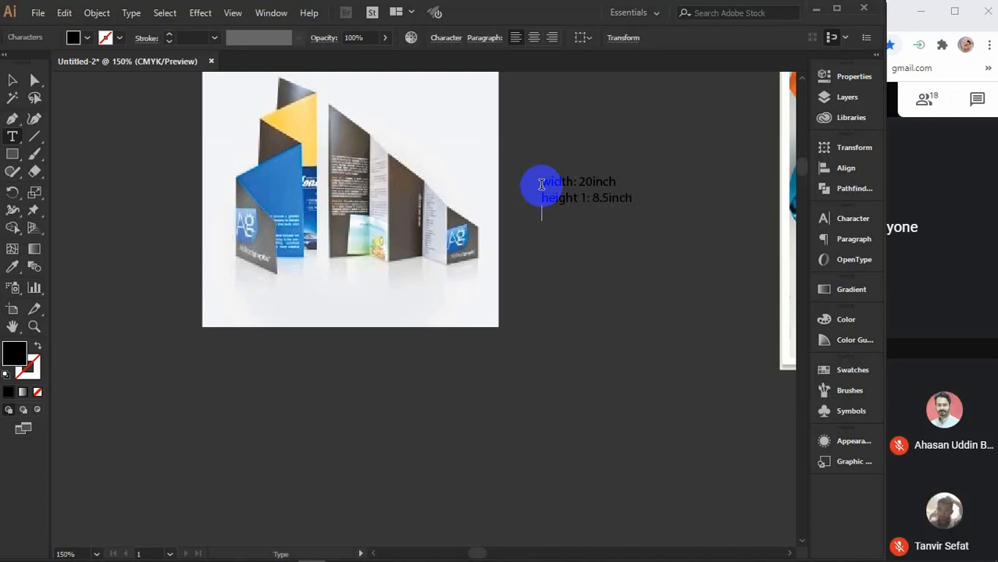
pyautogui.write('hig')
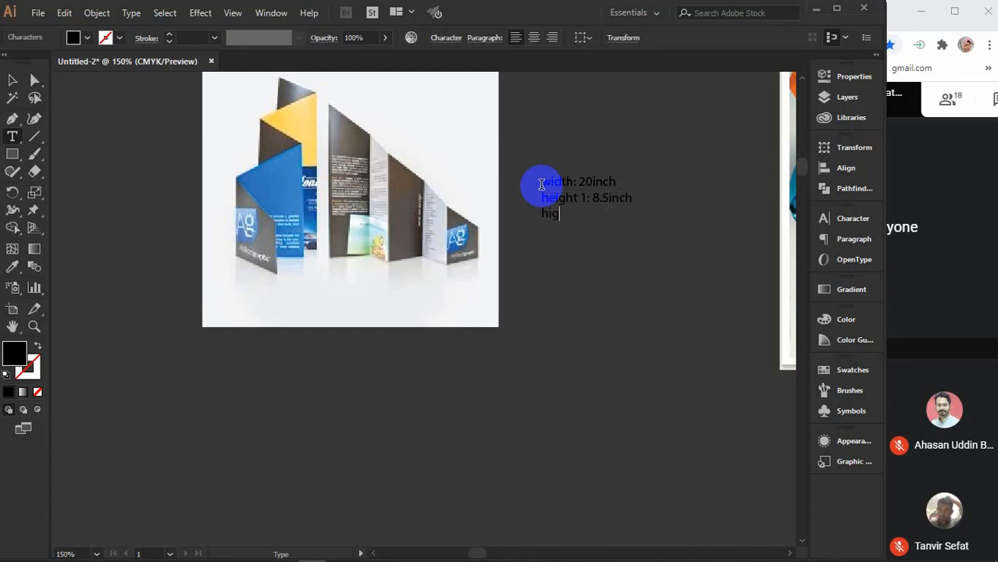
pyautogui.write('ht 2: 3.5')
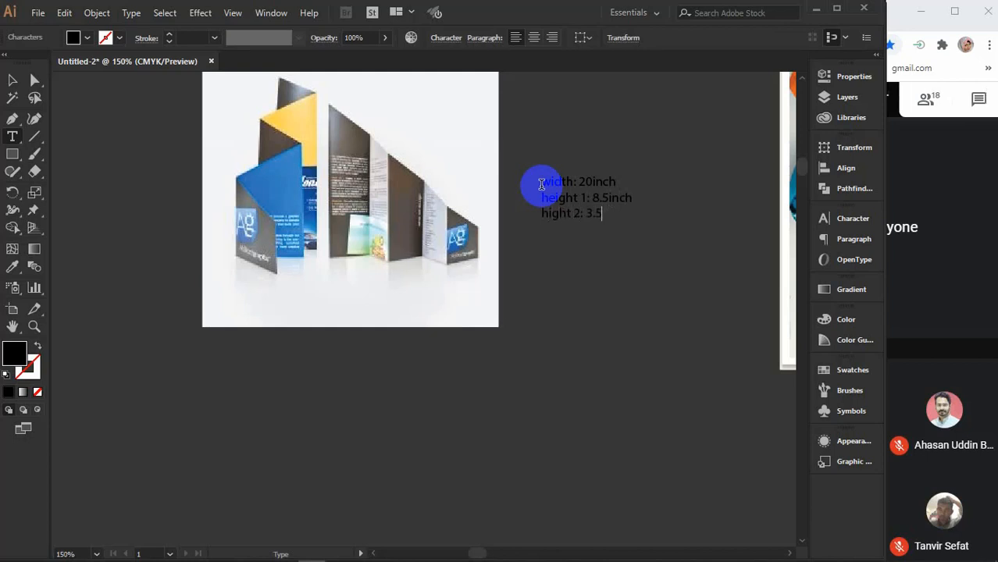
pyautogui.write('inch')
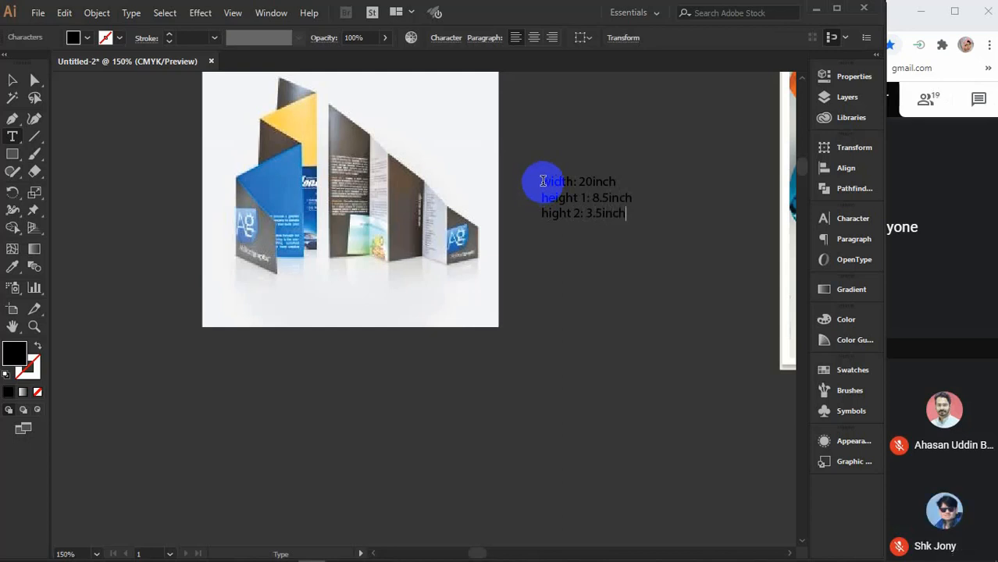
# Step: Change the fill of the dimension note to white and clear the selection
pyautogui.click(12, 81)
pyautogui.click(87, 38)
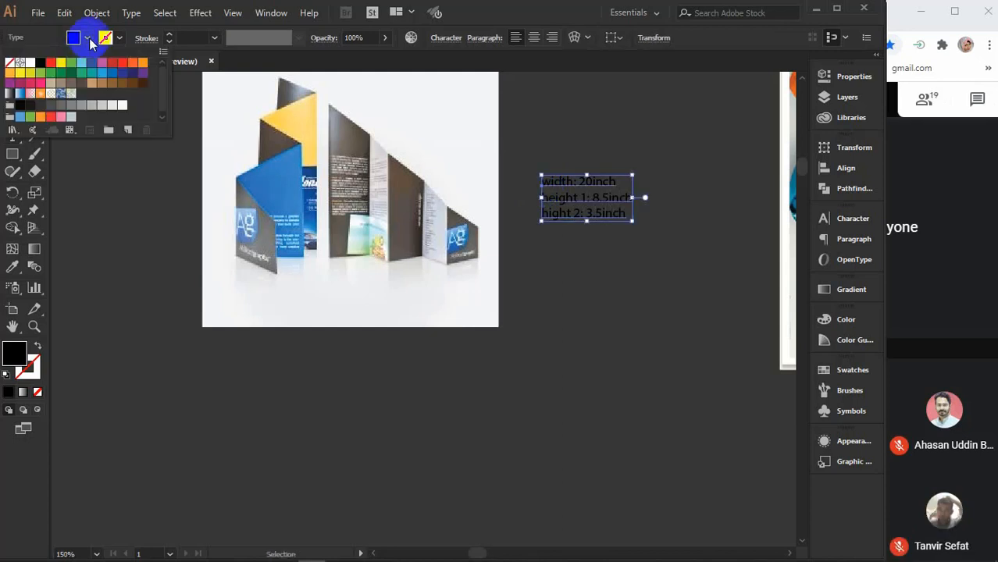
pyautogui.click(40, 61)
pyautogui.click(29, 62)
pyautogui.click(598, 236)
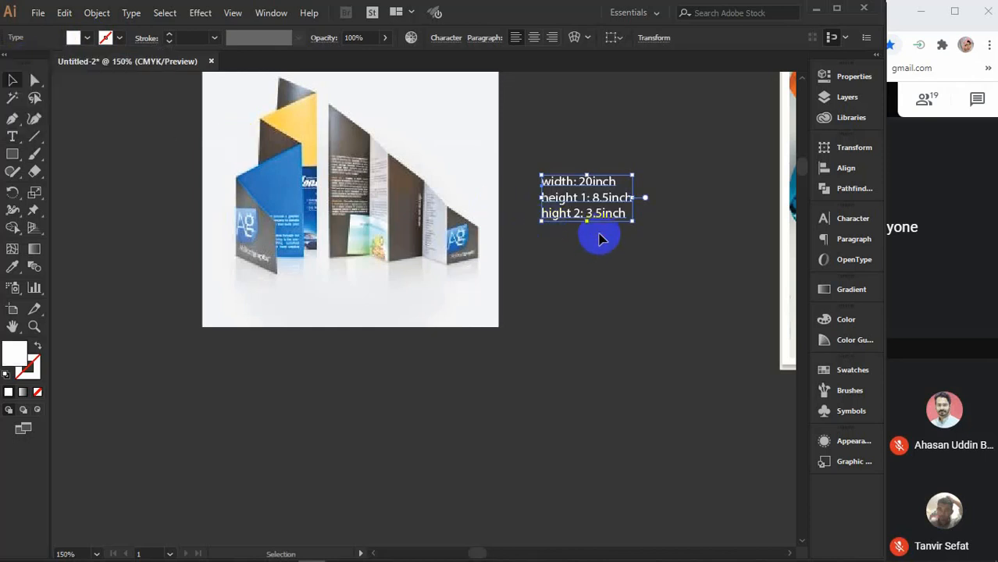
pyautogui.click(606, 248)
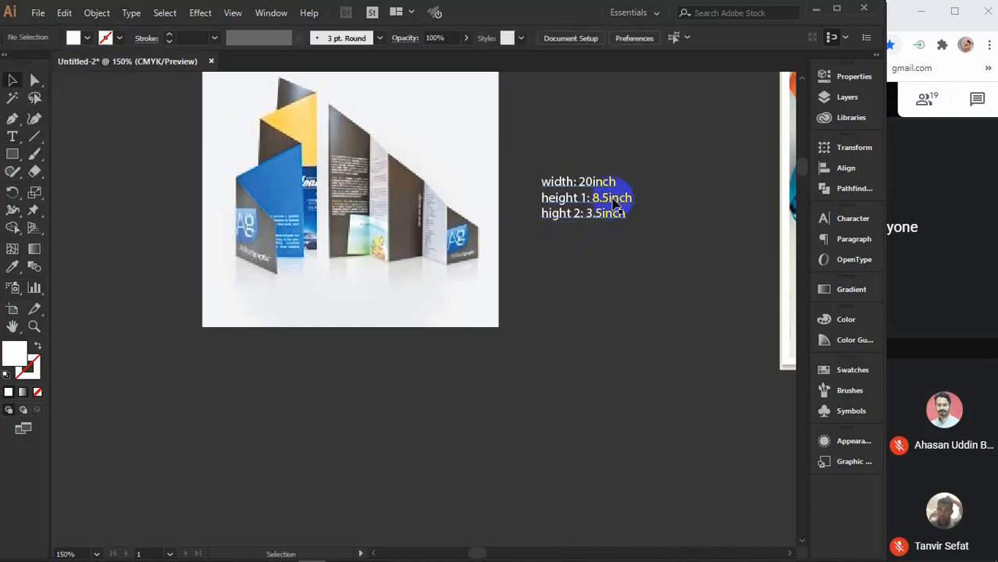
# Step: Enlarge the dimension note to fill the gap beside the first brochure image, reposition it there, and deselect it
pyautogui.click(616, 205)
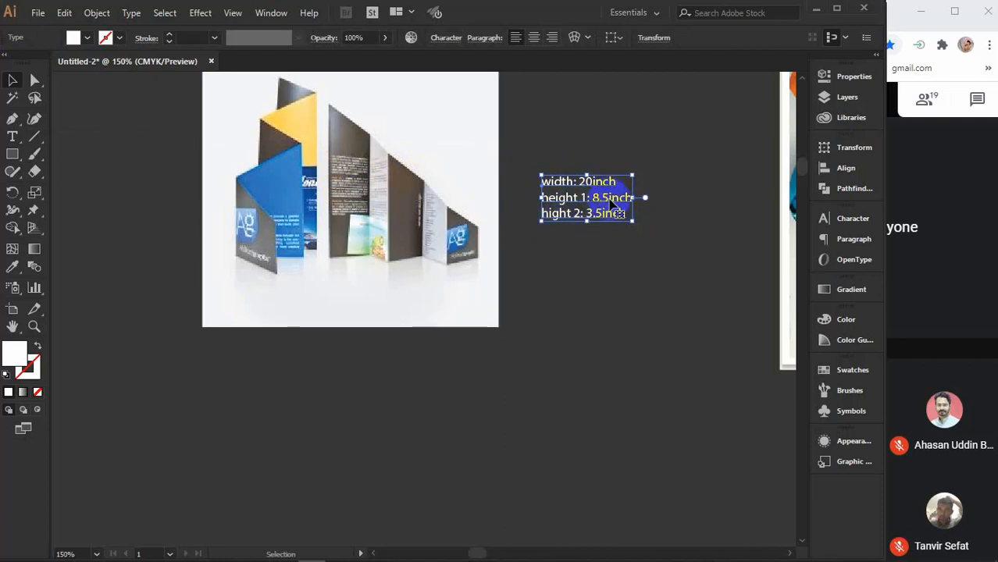
pyautogui.moveTo(613, 197); pyautogui.dragTo(734, 336)
pyautogui.moveTo(596, 214); pyautogui.dragTo(590, 178)
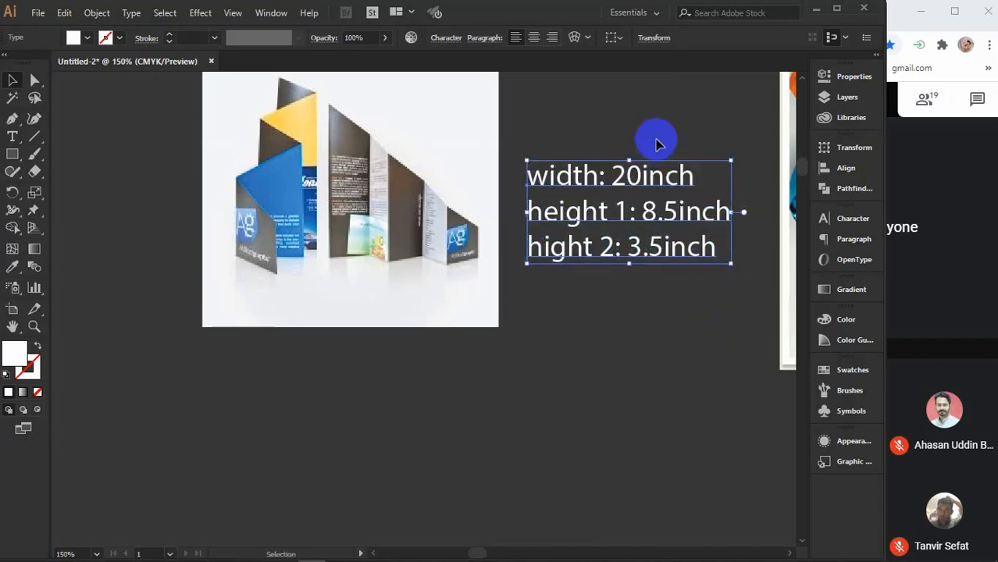
pyautogui.click(651, 138)
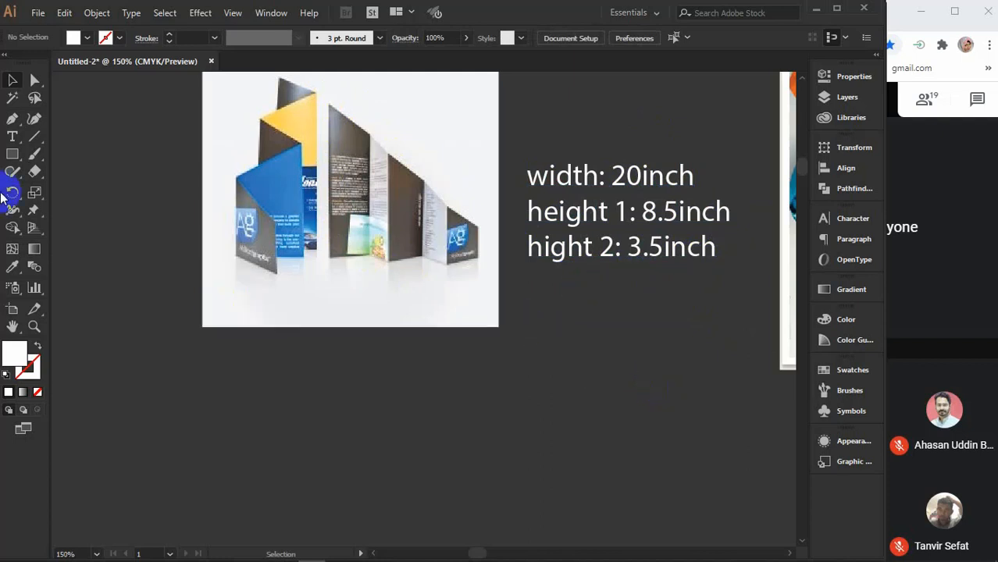
# Step: Create a 20 in by 8.5 in white rectangle below the reference images and deselect it
pyautogui.click(11, 156)
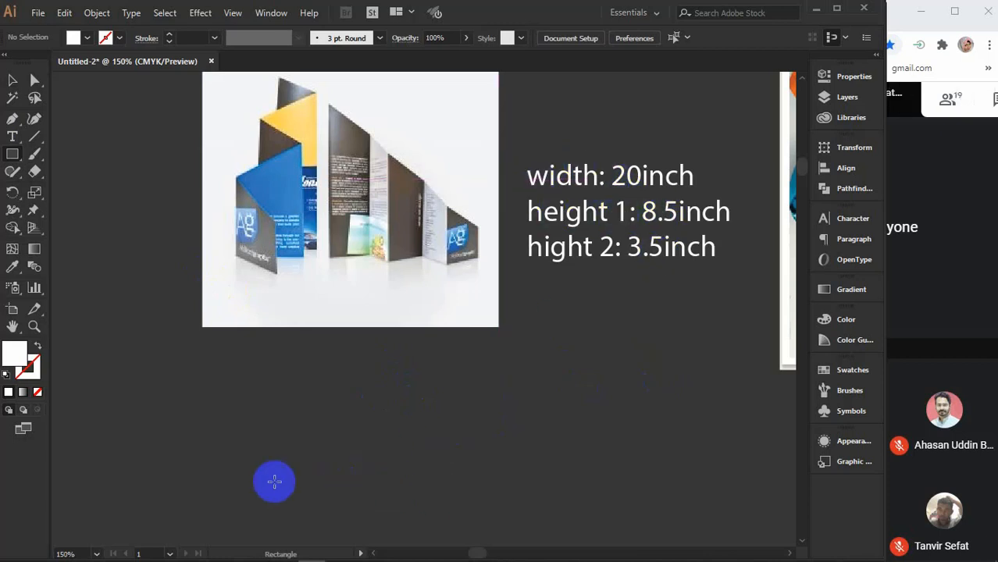
pyautogui.click(305, 464)
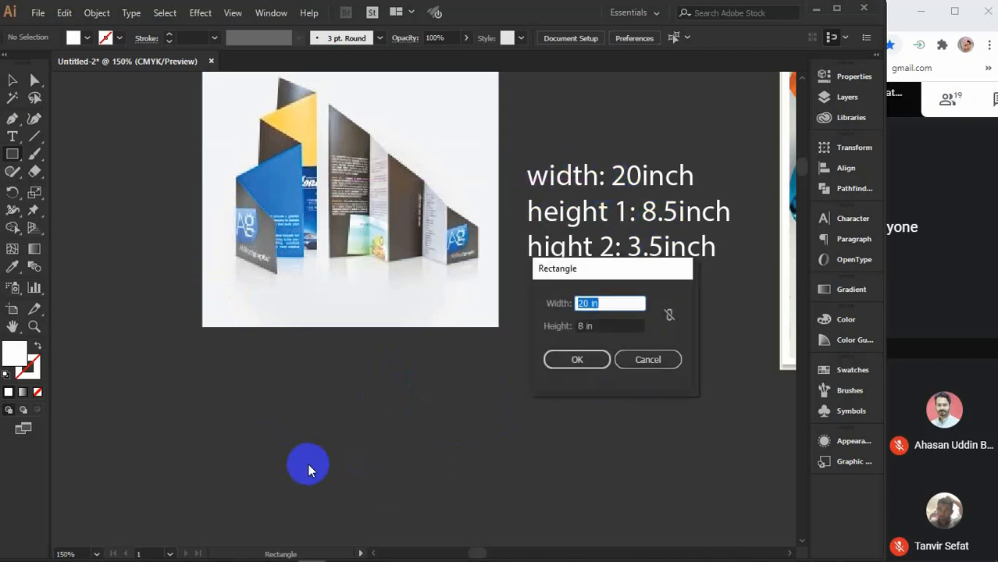
pyautogui.click(584, 326)
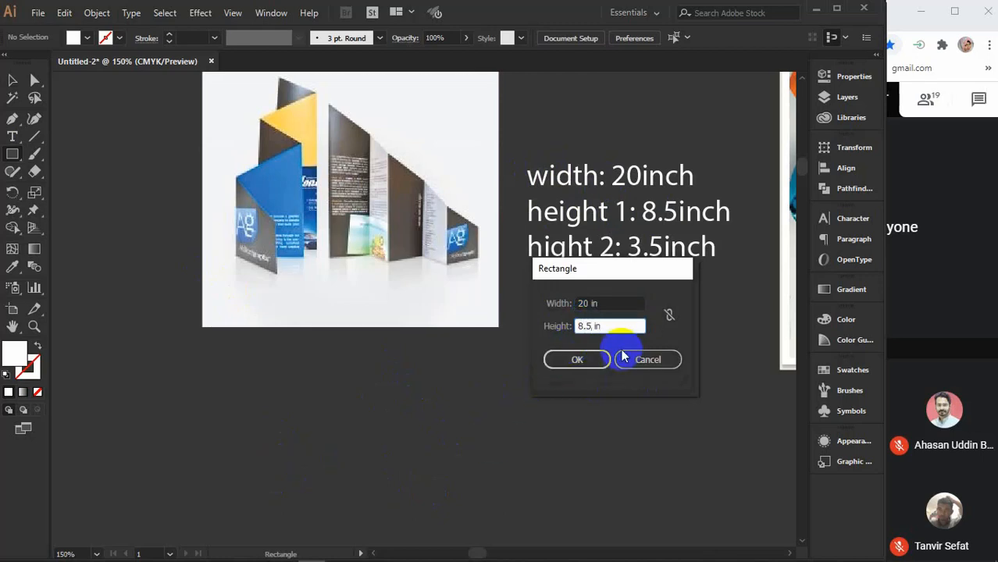
pyautogui.press('Return')
pyautogui.press('v')
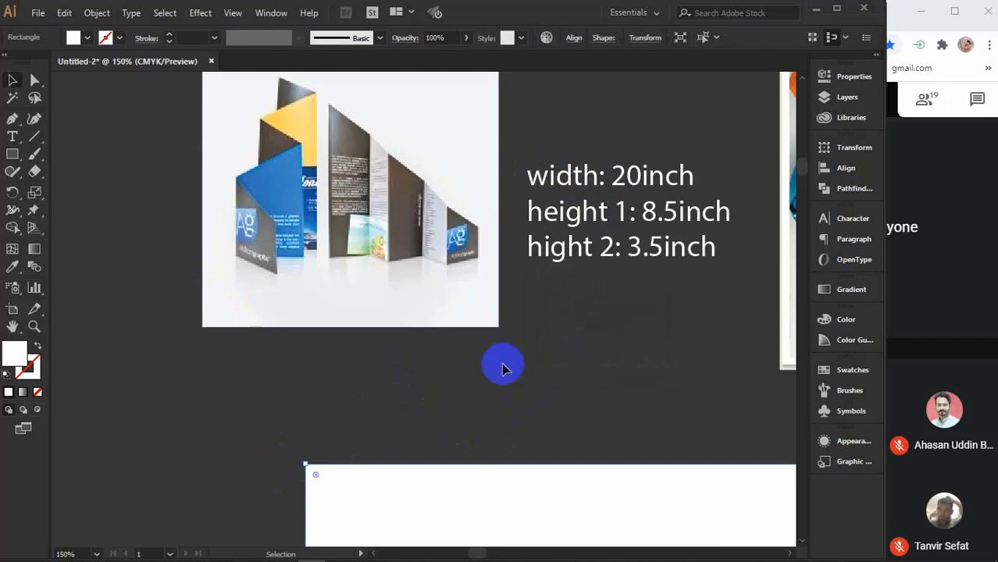
pyautogui.keyDown('alt'); pyautogui.scroll(-2, 503, 366); pyautogui.keyUp('alt')
pyautogui.moveTo(511, 420); pyautogui.dragTo(339, 290)
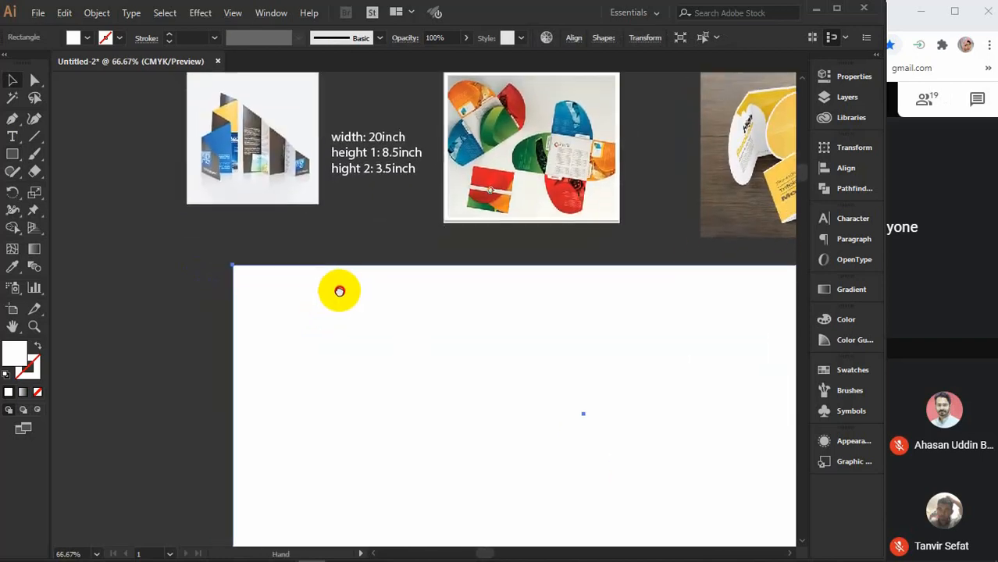
pyautogui.keyDown('alt'); pyautogui.scroll(-1, 339, 291); pyautogui.keyUp('alt')
pyautogui.moveTo(463, 371); pyautogui.dragTo(368, 361)
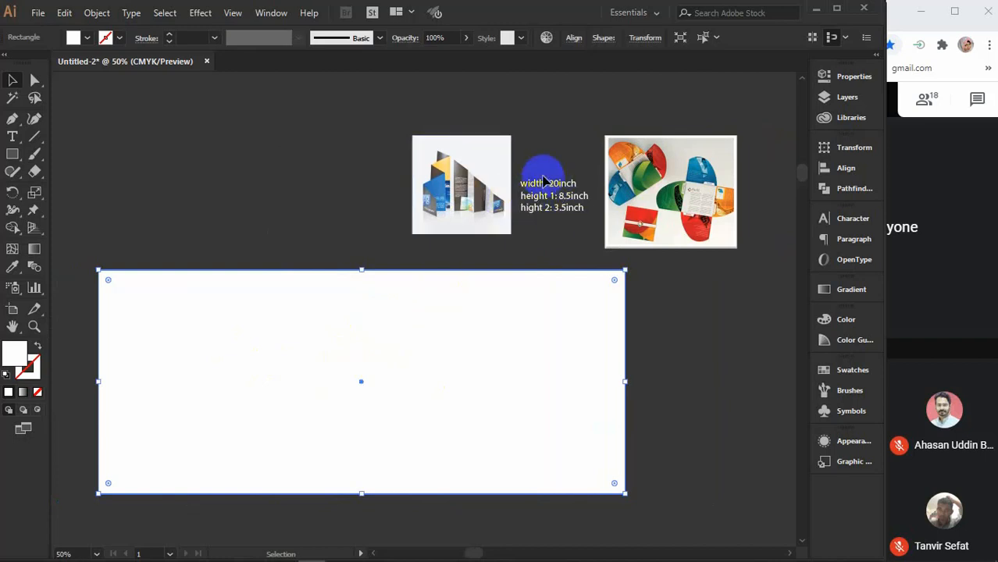
pyautogui.click(673, 375)
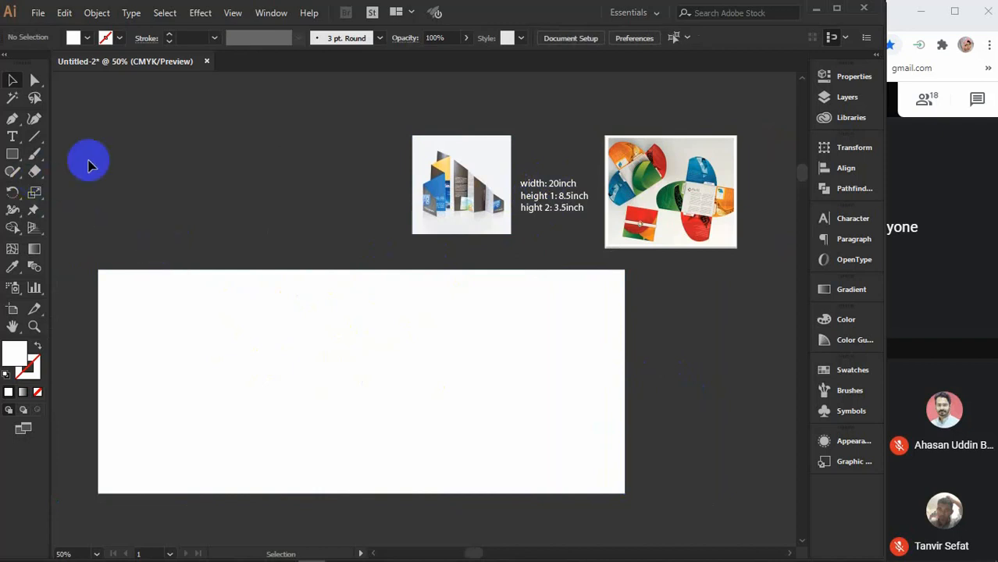
# Step: Create a second rectangle, 20 in wide by 3.5 in high, and move it over the lower part of the larger rectangle
pyautogui.click(10, 156)
pyautogui.click(669, 425)
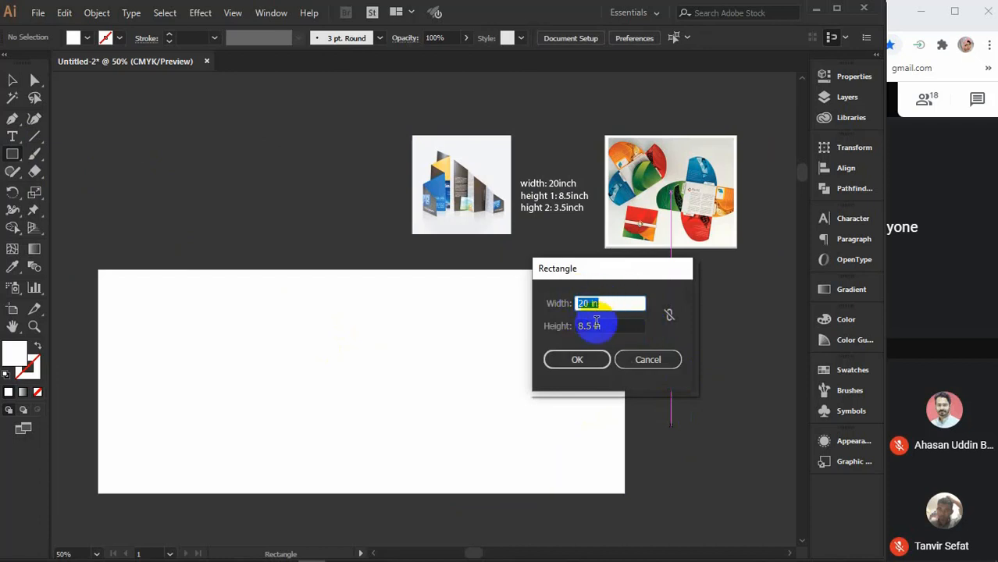
pyautogui.moveTo(585, 327); pyautogui.dragTo(560, 332)
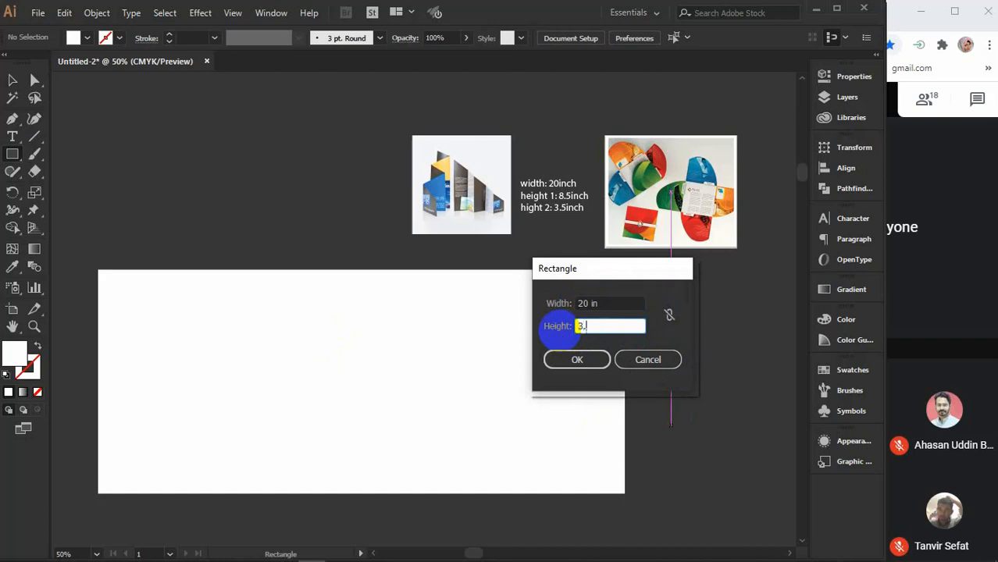
pyautogui.press('Return')
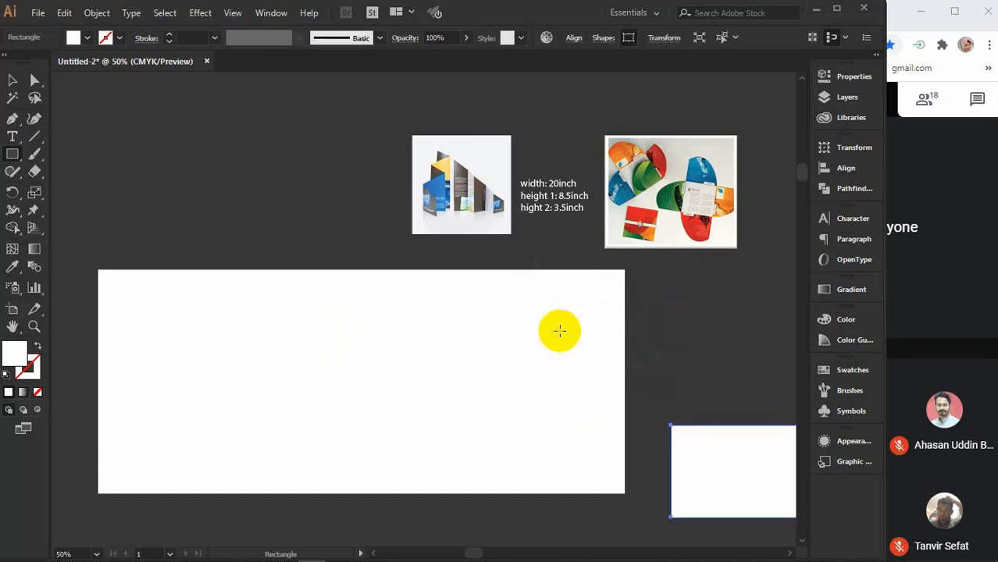
pyautogui.press('v')
pyautogui.moveTo(735, 468); pyautogui.dragTo(208, 401)
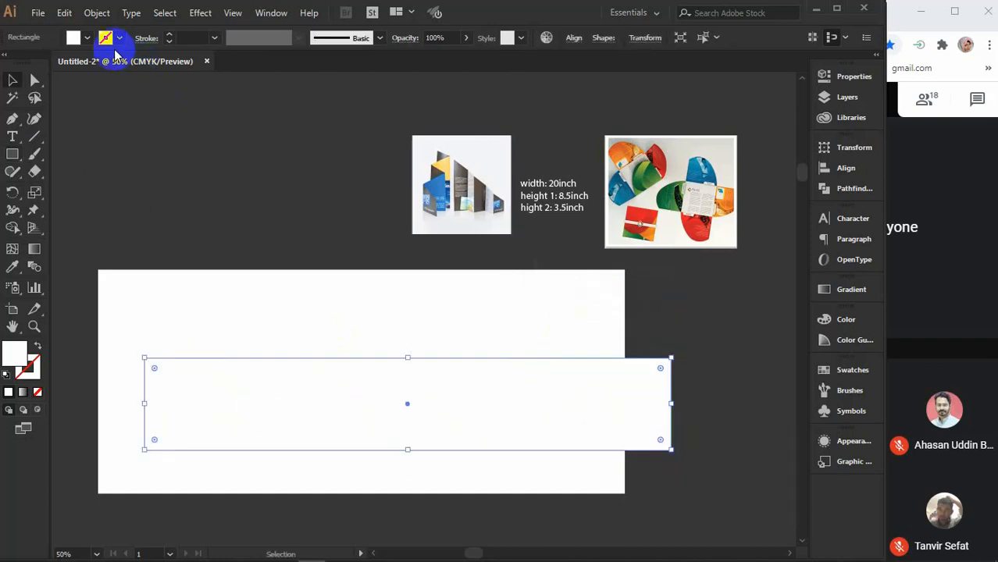
# Step: Fill the 3.5 in high rectangle with black
pyautogui.click(87, 37)
pyautogui.click(40, 63)
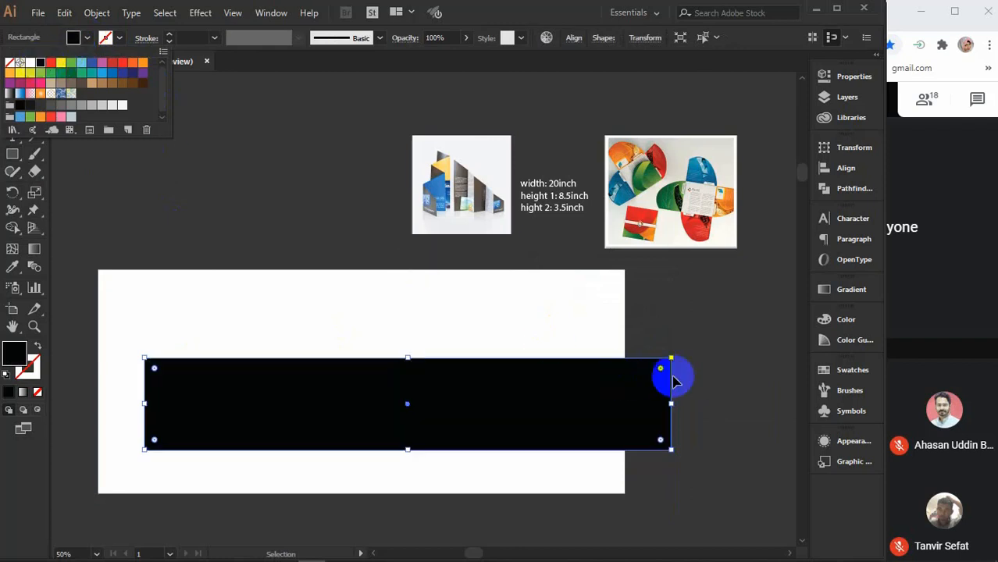
pyautogui.click(683, 323)
pyautogui.click(500, 428)
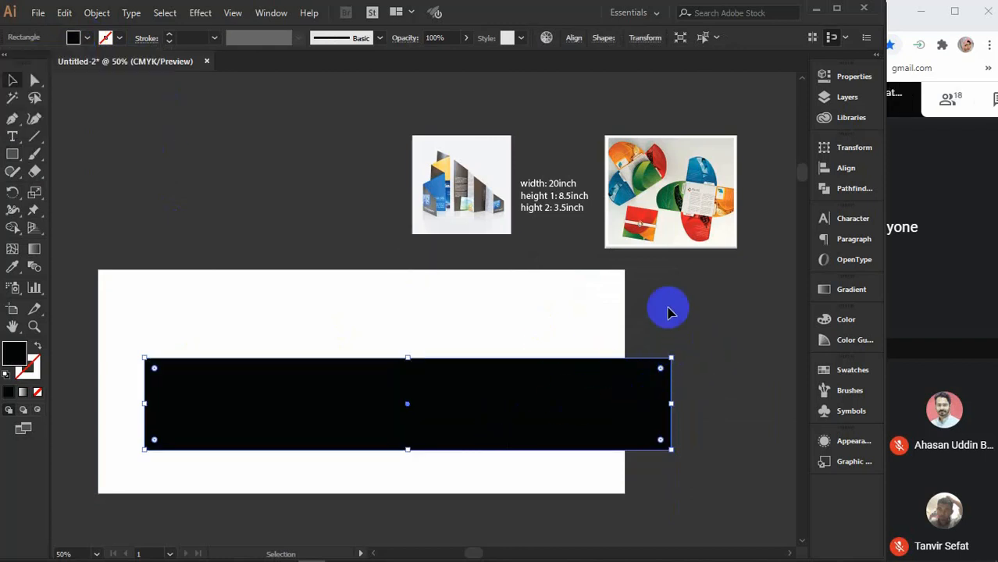
# Step: Align the white and black rectangles by their horizontal centers and bottom edges, and clear the selection
pyautogui.moveTo(668, 312); pyautogui.dragTo(535, 426)
pyautogui.click(846, 168)
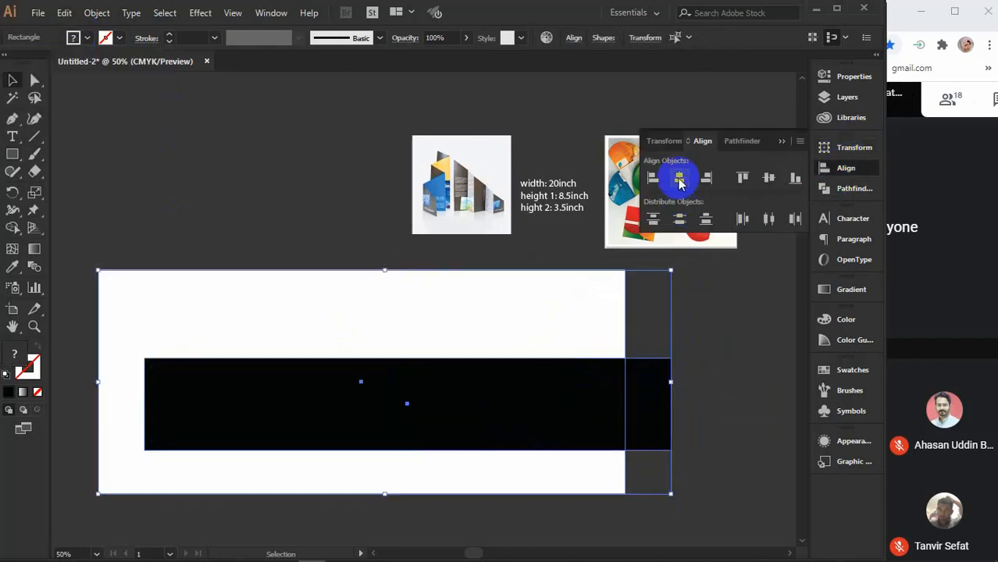
pyautogui.click(679, 178)
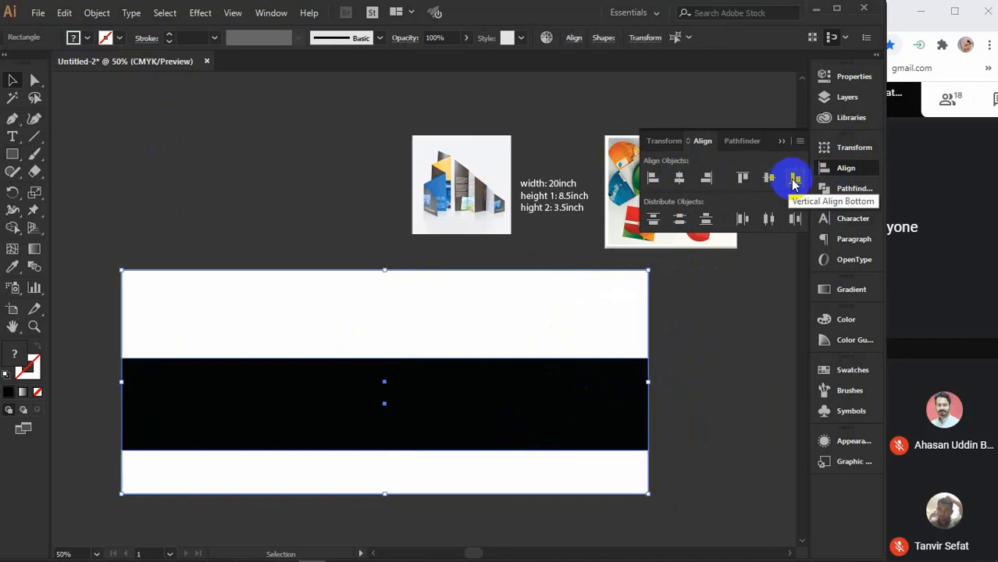
pyautogui.click(795, 180)
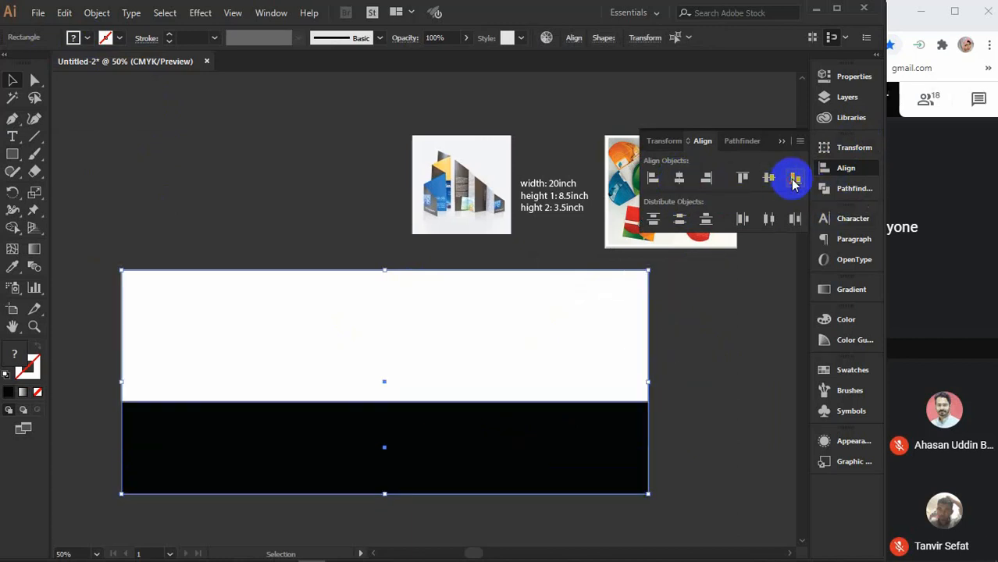
pyautogui.click(706, 424)
# Step: Draw a diagonal line from the white rectangle's upper-left corner to the black rectangle's upper-right corner, and try to set its stroke weight to 0.5
pyautogui.click(34, 136)
pyautogui.moveTo(122, 270); pyautogui.dragTo(648, 401)
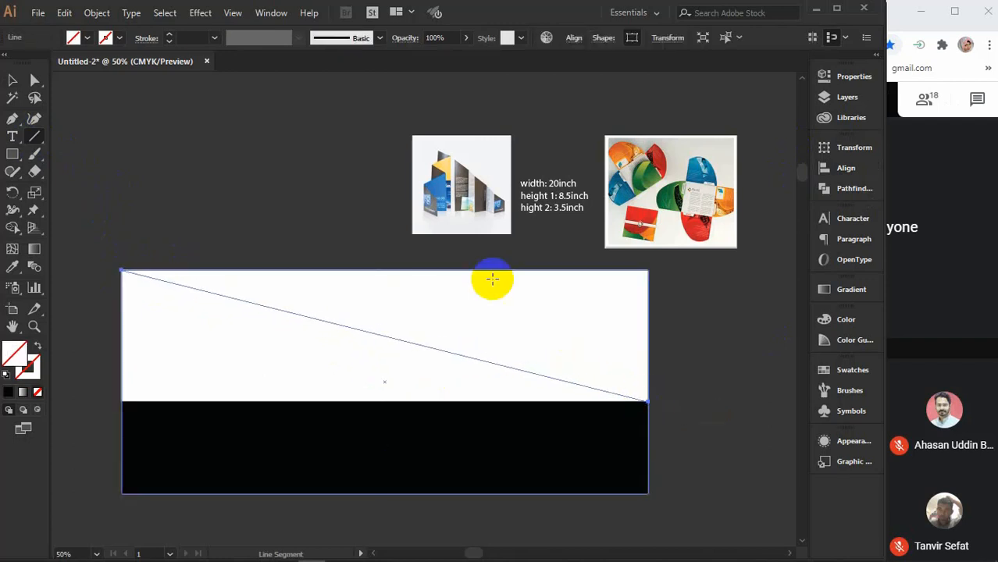
pyautogui.write('0.5')
pyautogui.press('Return')
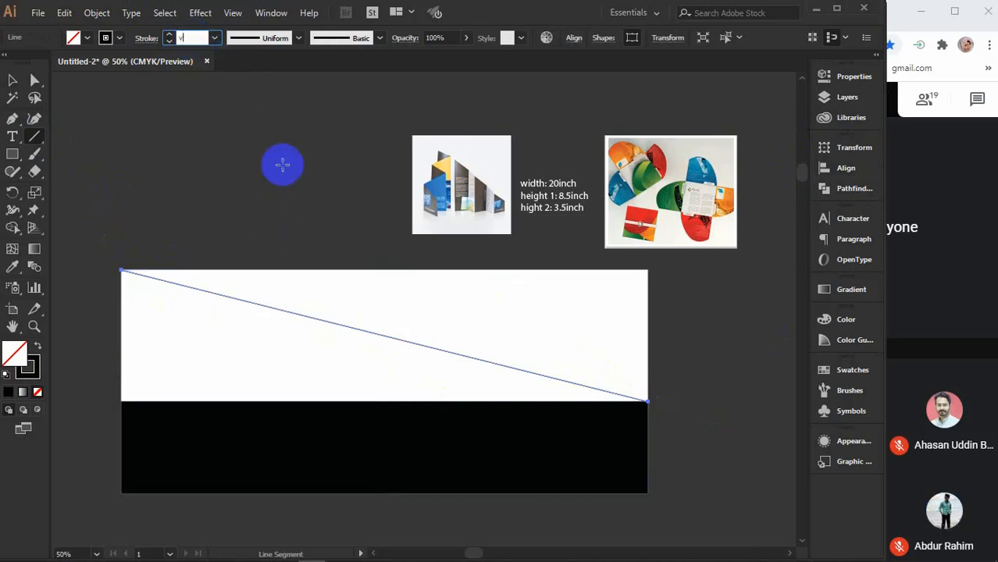
pyautogui.click(11, 79)
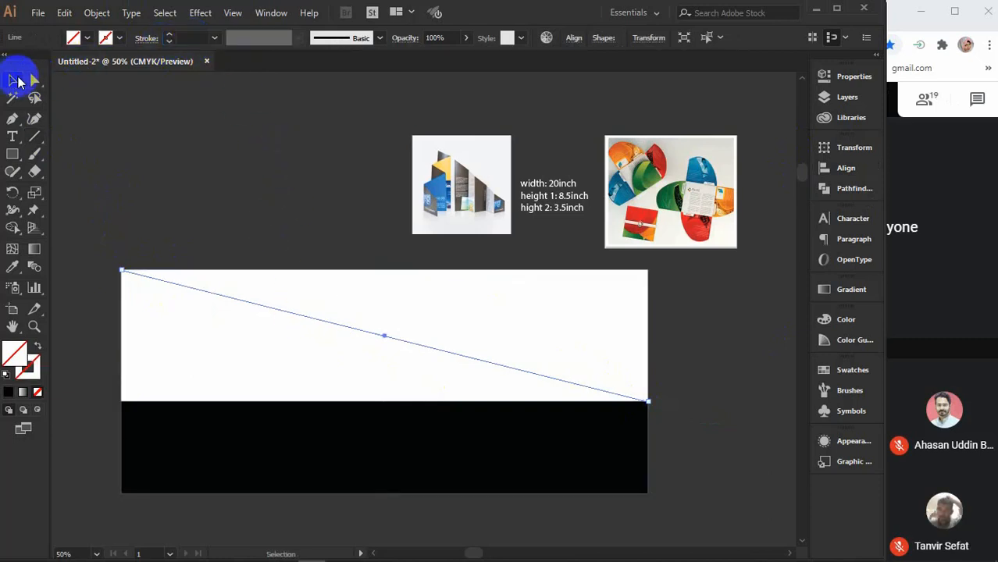
# Step: Set the diagonal line's stroke weight to 1 pt and move the line above the reference images
pyautogui.click(216, 36)
pyautogui.click(235, 100)
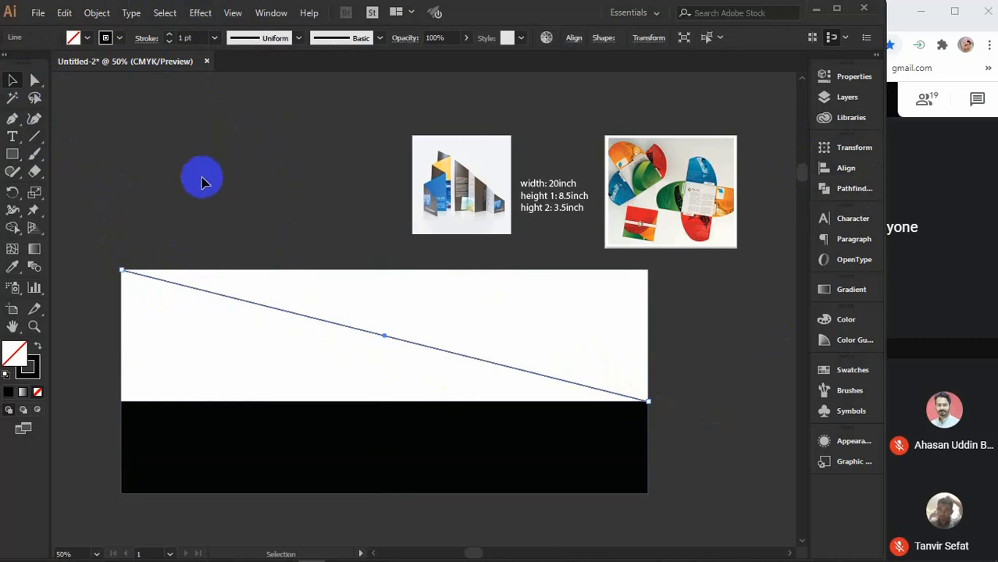
pyautogui.click(202, 181)
pyautogui.click(269, 310)
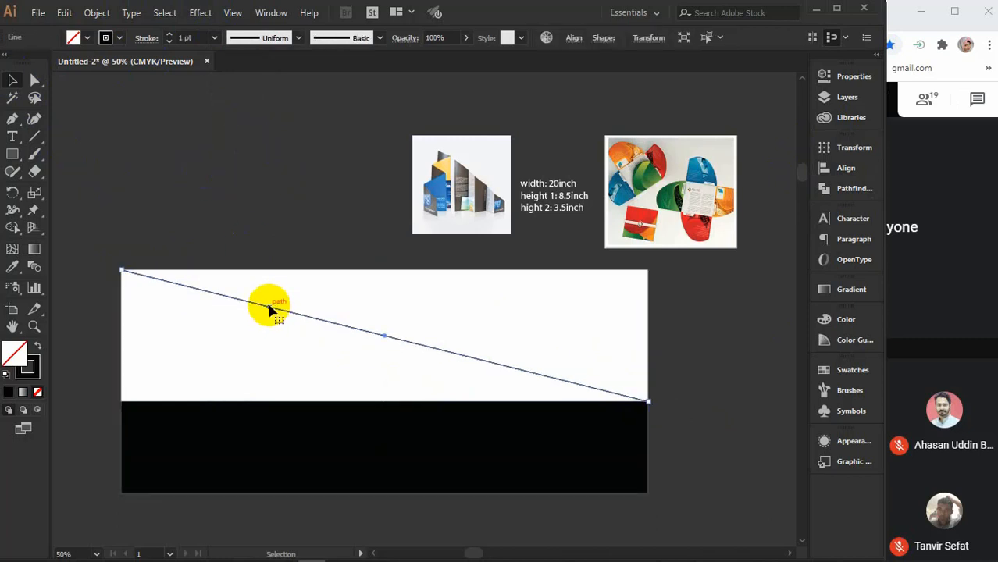
pyautogui.moveTo(282, 312); pyautogui.dragTo(396, 93)
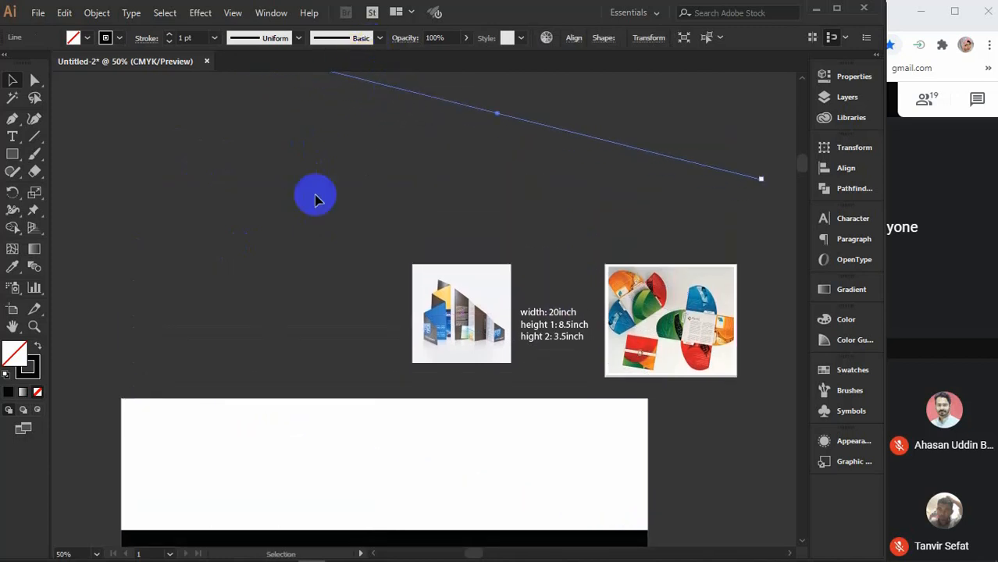
# Step: Change the diagonal line's stroke color to yellow and clear the selection
pyautogui.click(119, 38)
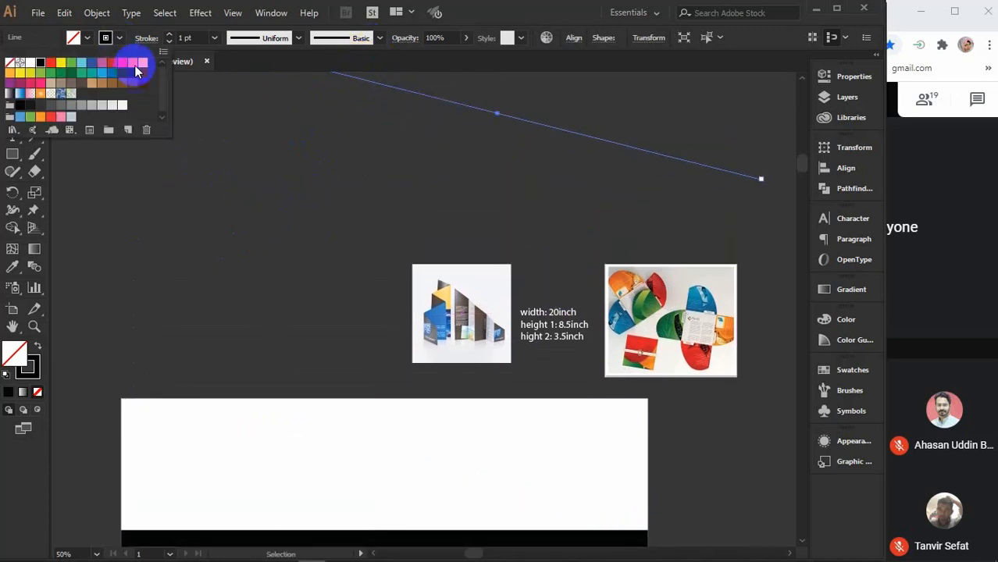
pyautogui.click(19, 72)
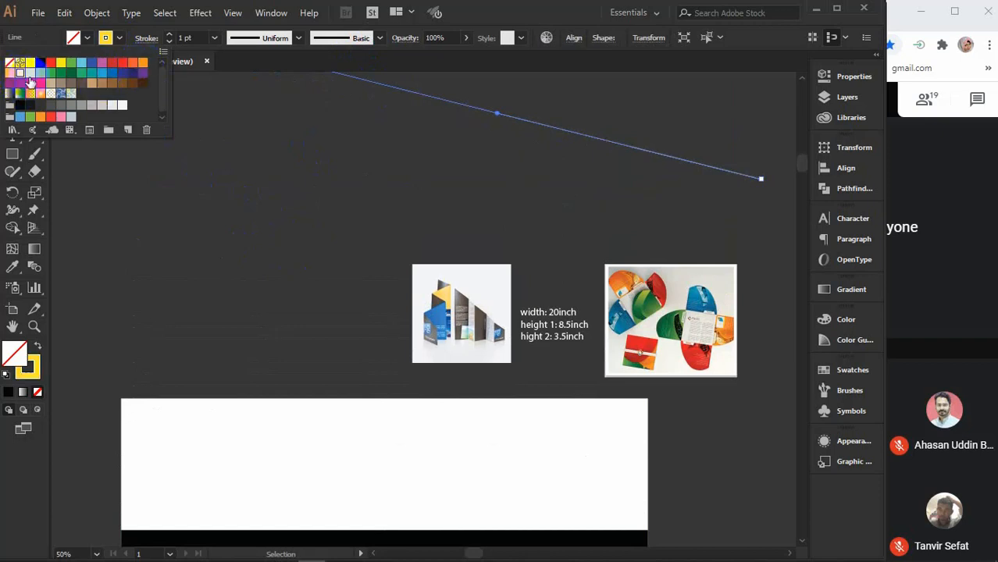
pyautogui.click(242, 178)
# Step: Copy the yellow line onto the white rectangle so it runs from its upper-left corner to the black rectangle's upper-right corner
pyautogui.scroll(-5, 242, 178)
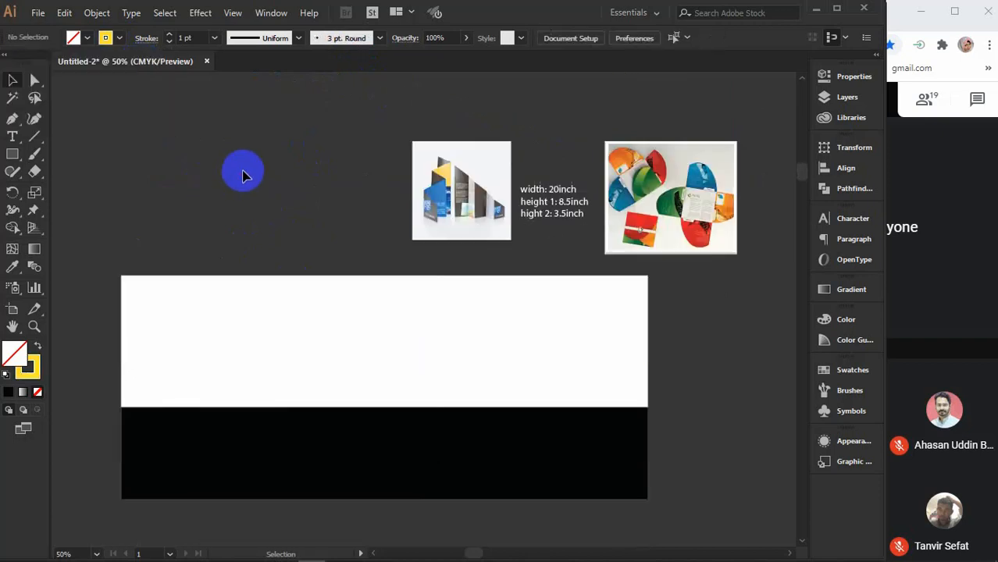
pyautogui.scroll(4, 303, 266)
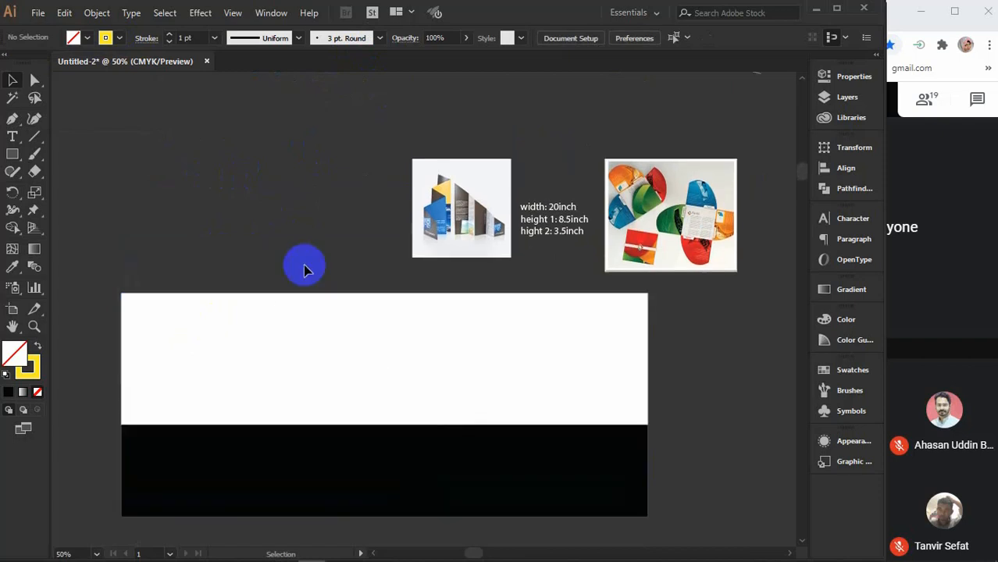
pyautogui.click(560, 96)
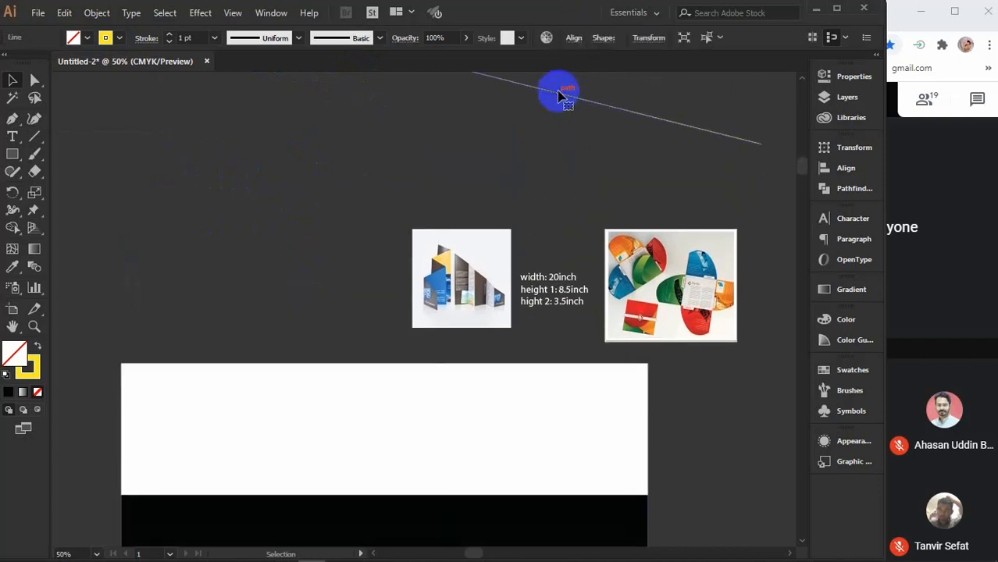
pyautogui.moveTo(558, 95); pyautogui.dragTo(445, 444)
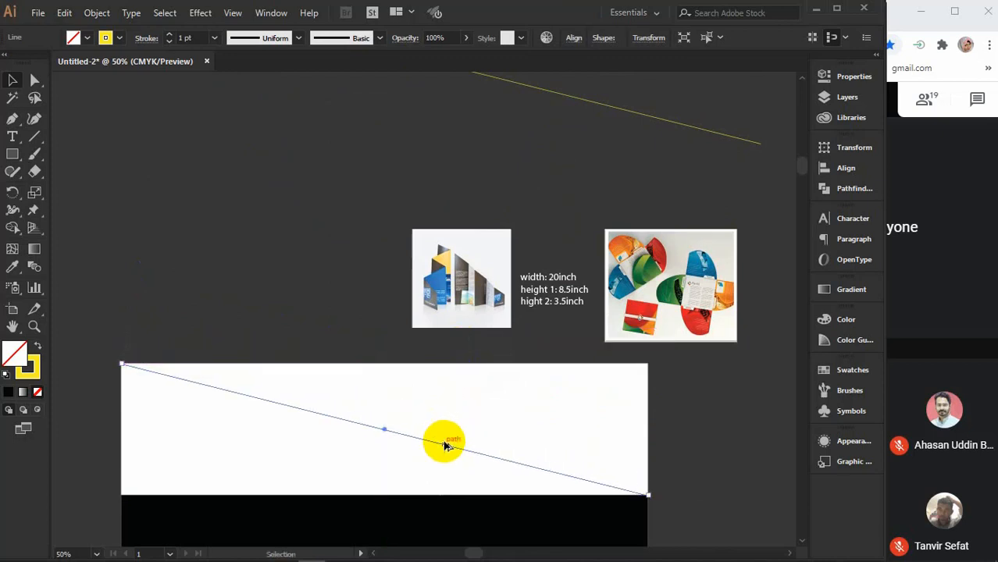
pyautogui.click(273, 188)
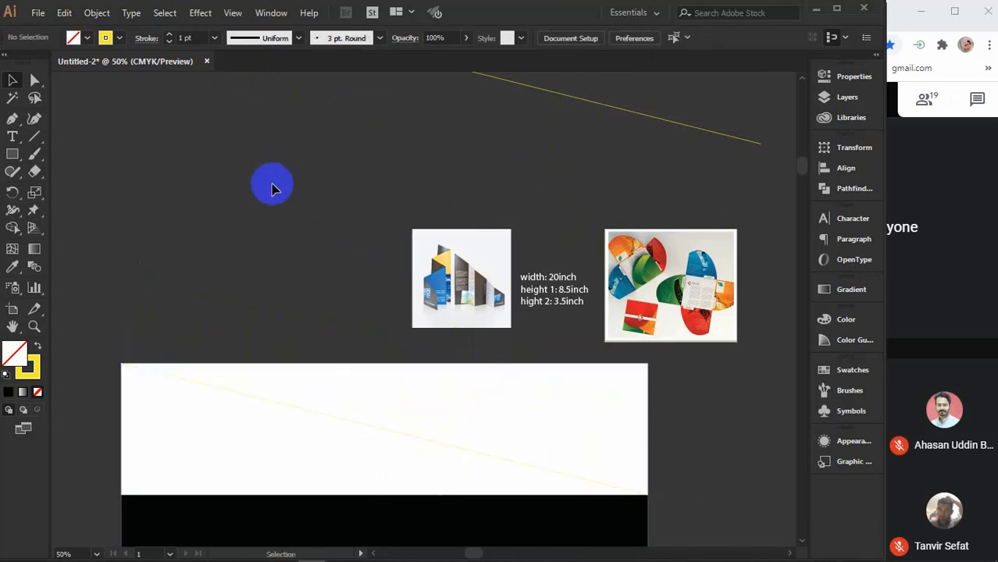
# Step: Select both rectangles and the diagonal line, and remove the triangle above the line with the Shape Builder tool
pyautogui.scroll(-3, 273, 188)
pyautogui.moveTo(106, 247); pyautogui.dragTo(262, 453)
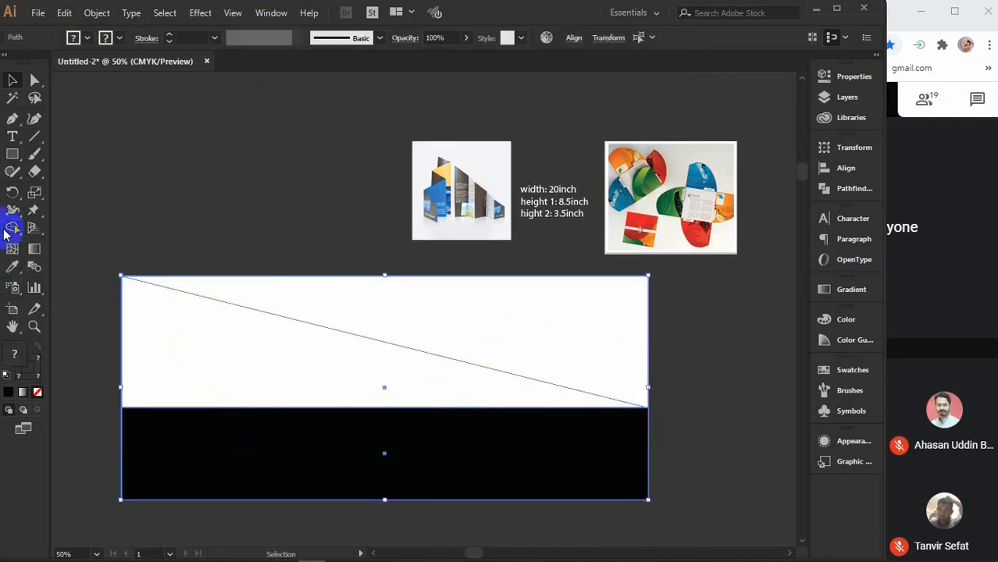
pyautogui.click(13, 228)
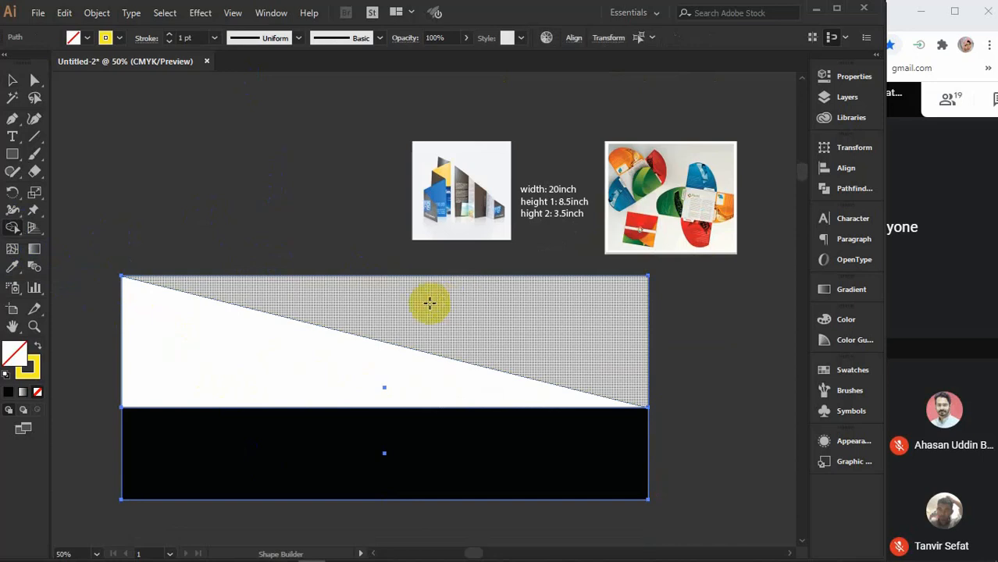
pyautogui.keyDown('alt'); pyautogui.click(596, 326); pyautogui.keyUp('alt')
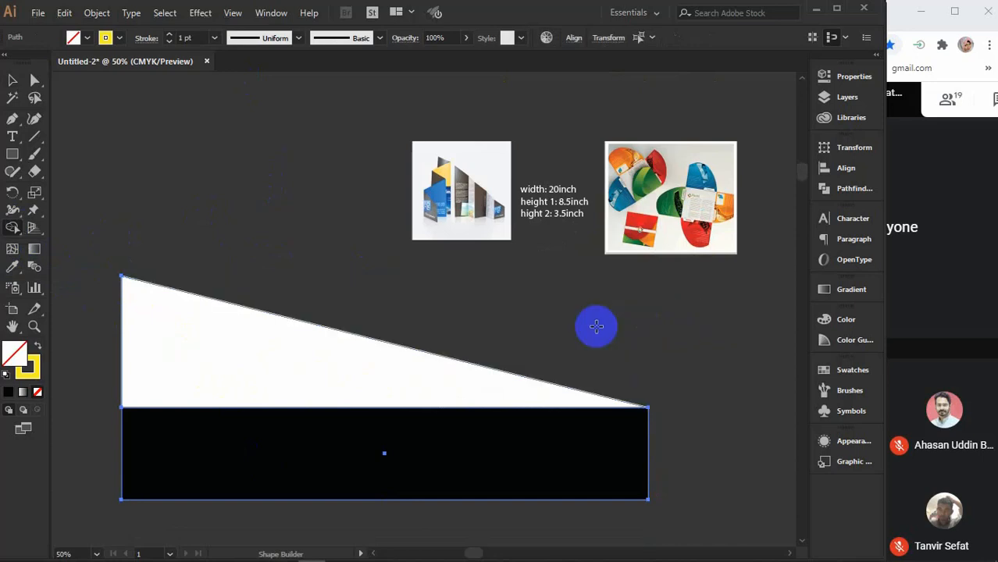
pyautogui.press('v')
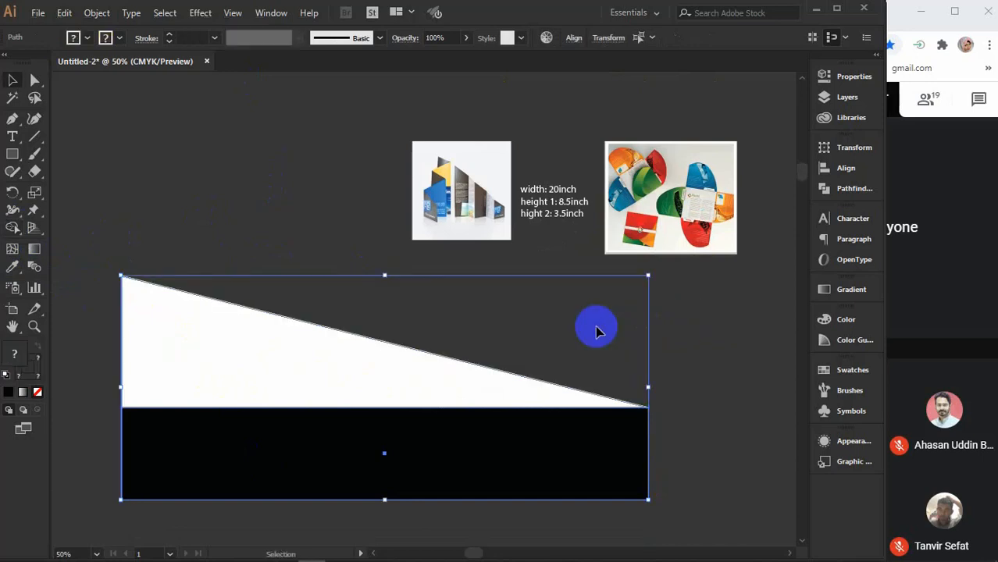
pyautogui.click(256, 220)
# Step: Delete the leftover yellow path along the slanted edge and the black rectangle
pyautogui.click(251, 313)
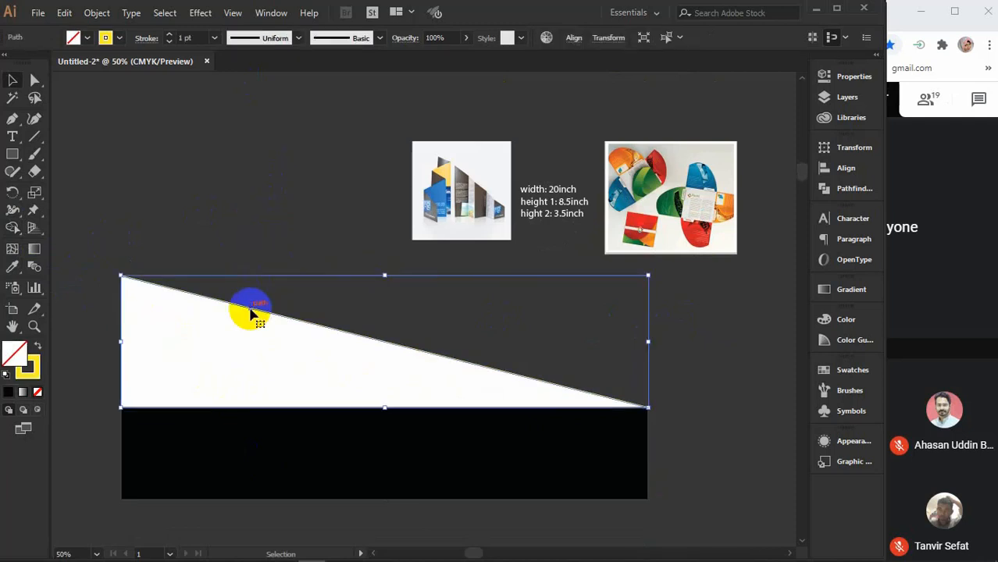
pyautogui.click(246, 306)
pyautogui.click(267, 461)
pyautogui.press('Delete')
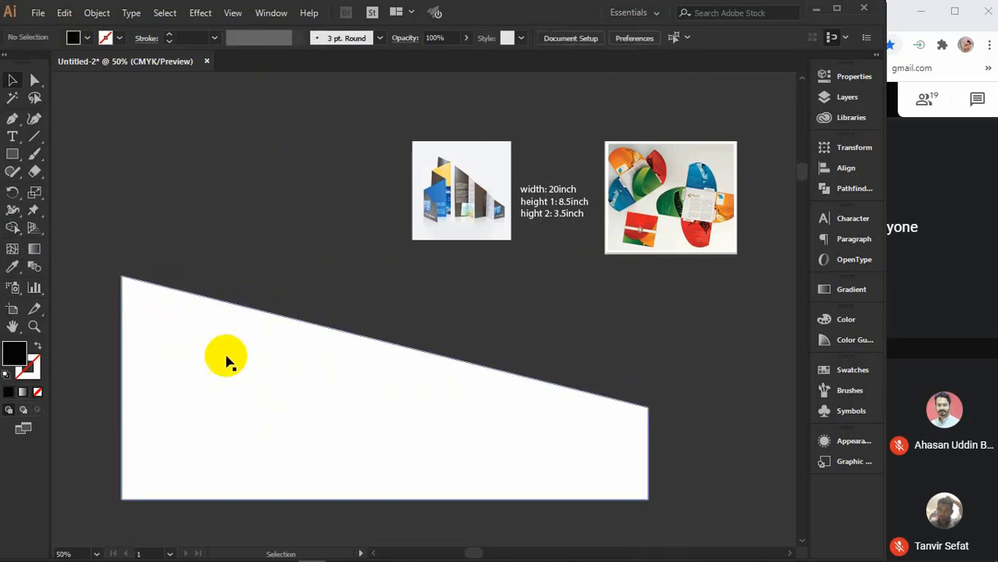
# Step: Undo the deletions and the Shape Builder cut to restore the full rectangles and the diagonal line
pyautogui.click(235, 406)
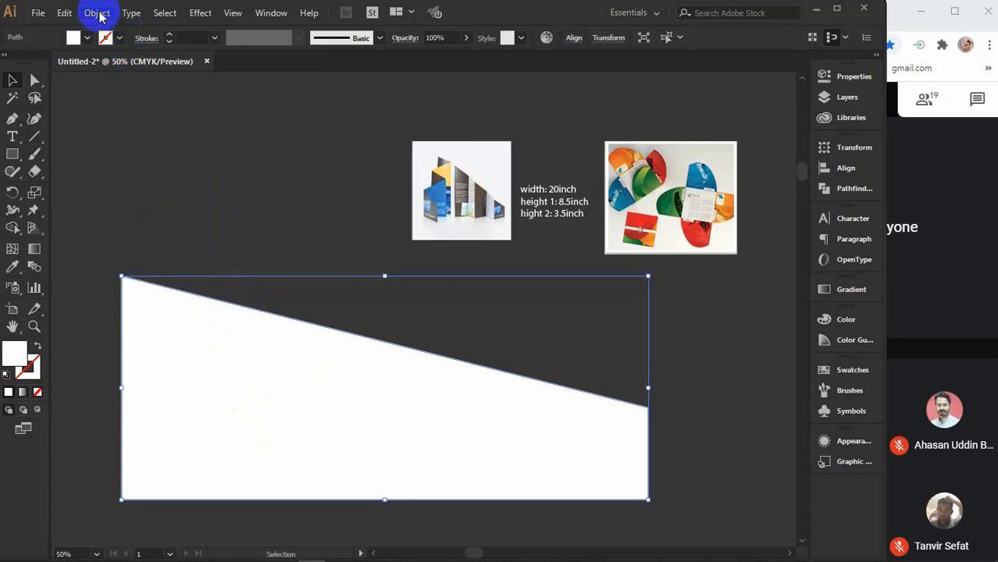
pyautogui.click(165, 188)
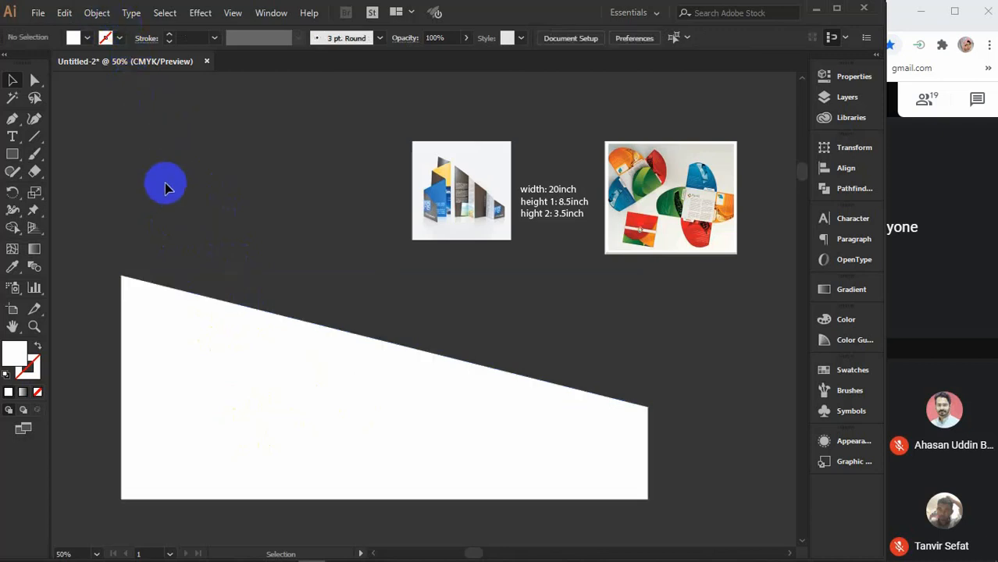
pyautogui.hotkey('ctrl', 'z')
pyautogui.hotkey('ctrl', 'z')
pyautogui.hotkey('ctrl', 'z')
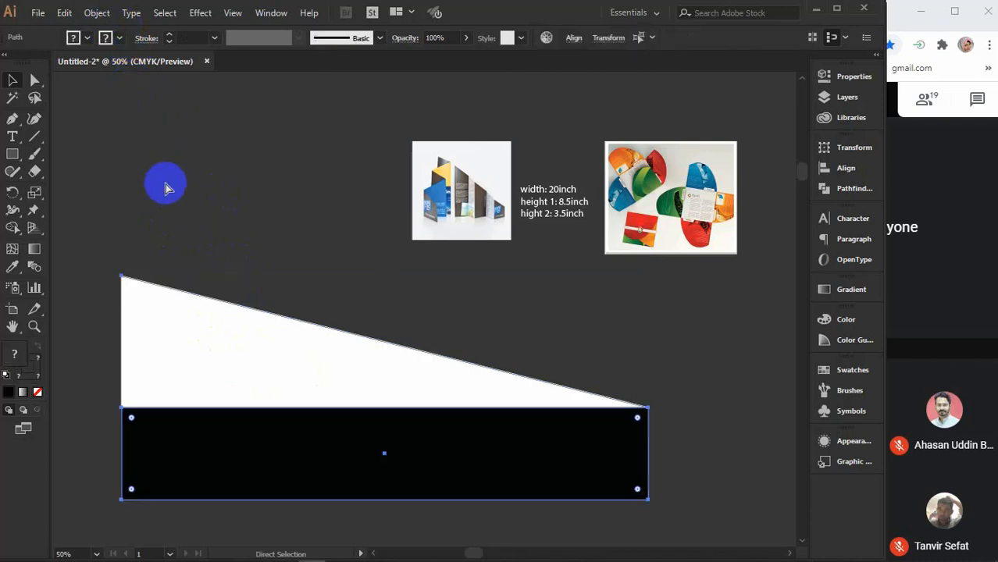
# Step: Clear the selection and delete the diagonal line lying on the white rectangle
pyautogui.click(207, 230)
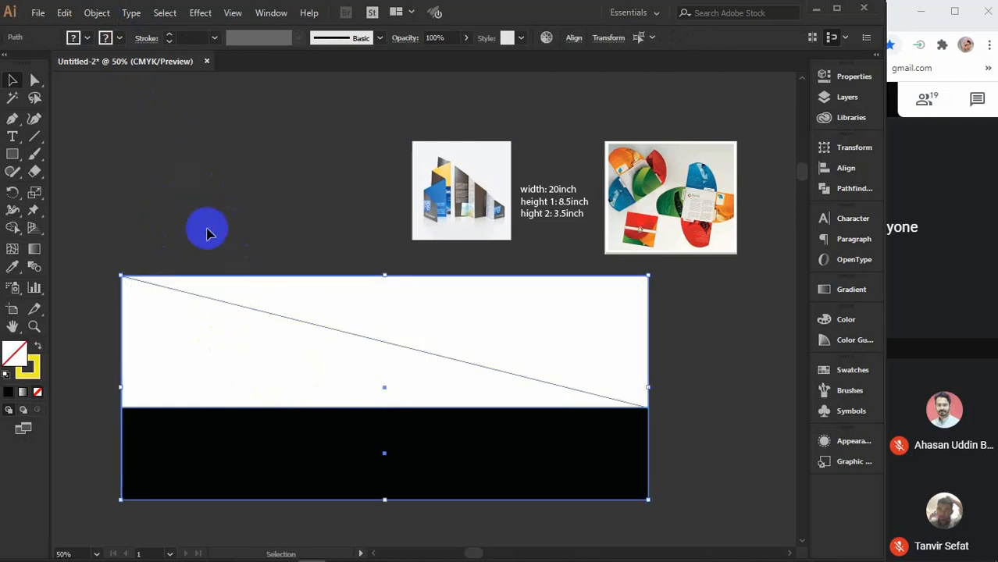
pyautogui.click(238, 307)
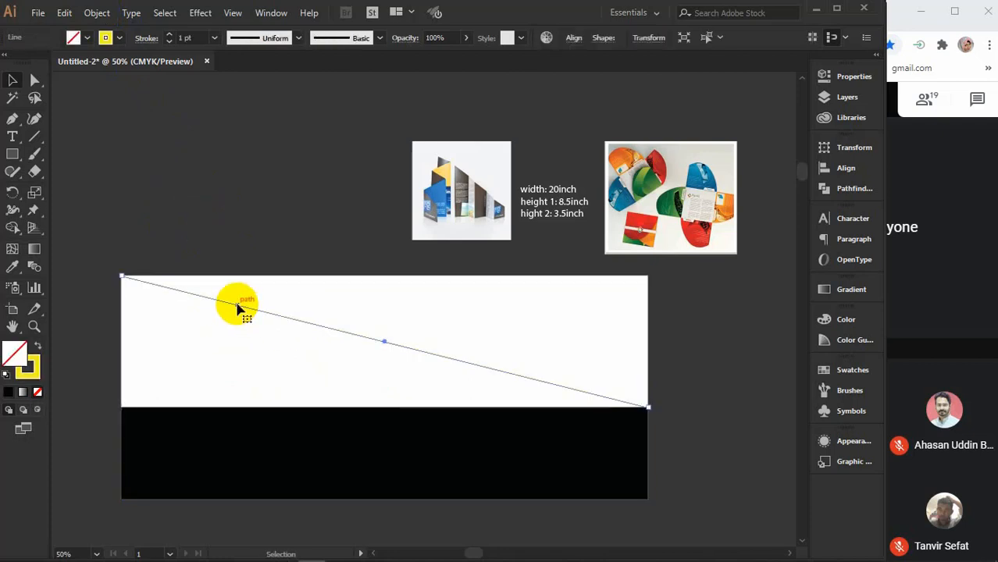
pyautogui.press('Delete')
# Step: Move the black rectangle well below the white rectangle, leaving the white one uncovered
pyautogui.click(280, 448)
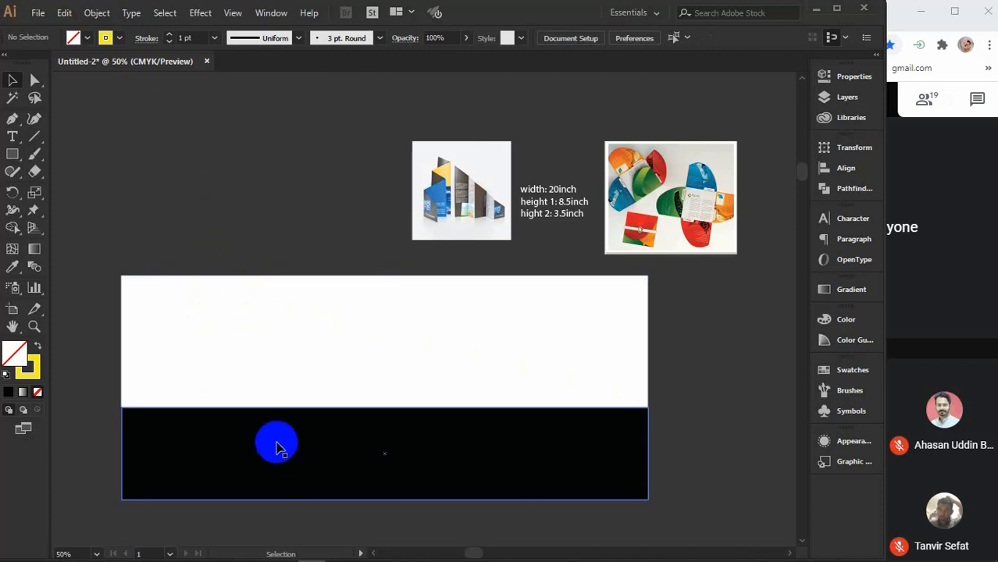
pyautogui.click(275, 445)
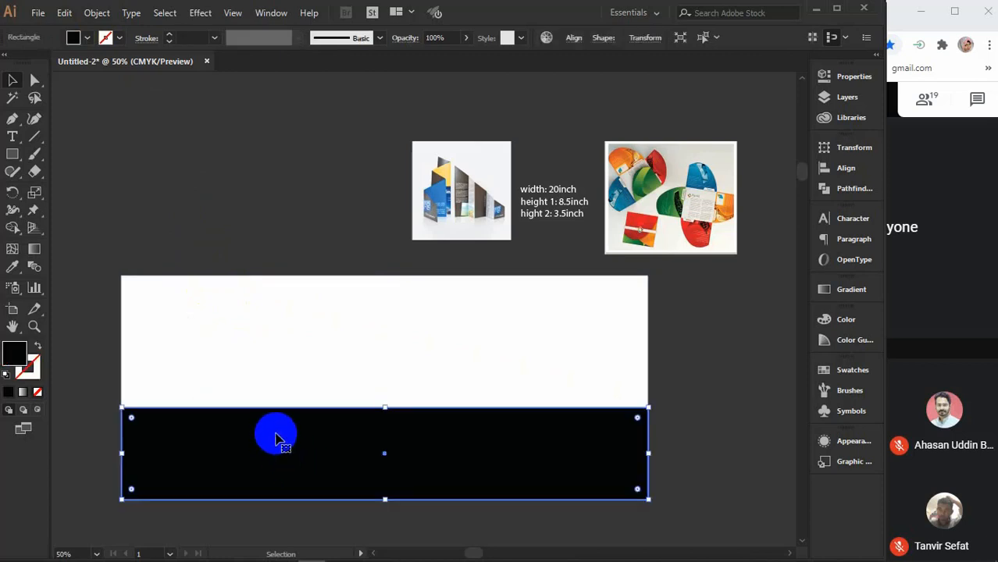
pyautogui.moveTo(317, 406); pyautogui.dragTo(346, 520)
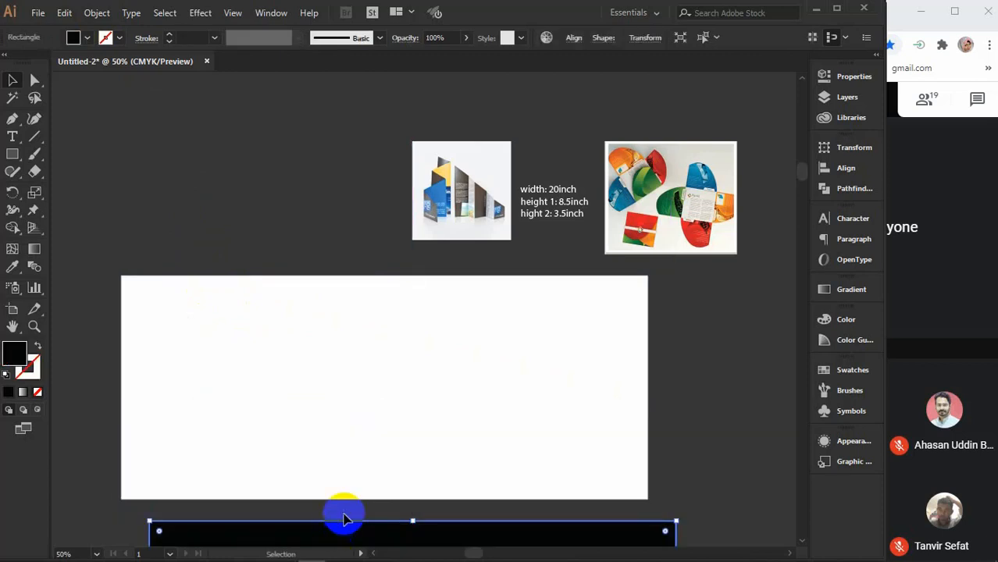
pyautogui.scroll(-3, 346, 519)
pyautogui.moveTo(345, 405); pyautogui.dragTo(346, 516)
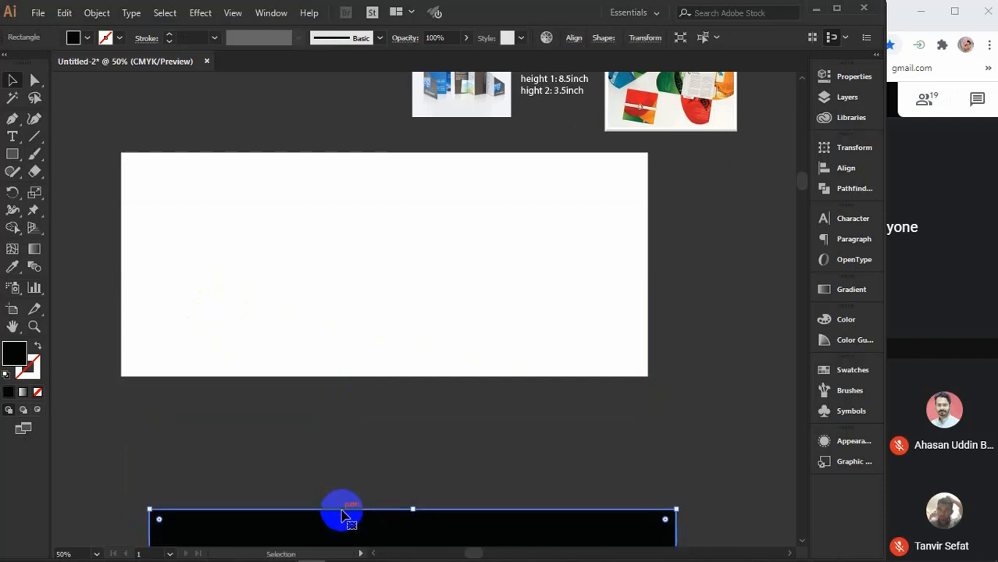
pyautogui.scroll(-3, 346, 508)
pyautogui.moveTo(334, 395); pyautogui.dragTo(339, 520)
pyautogui.scroll(2, 346, 434)
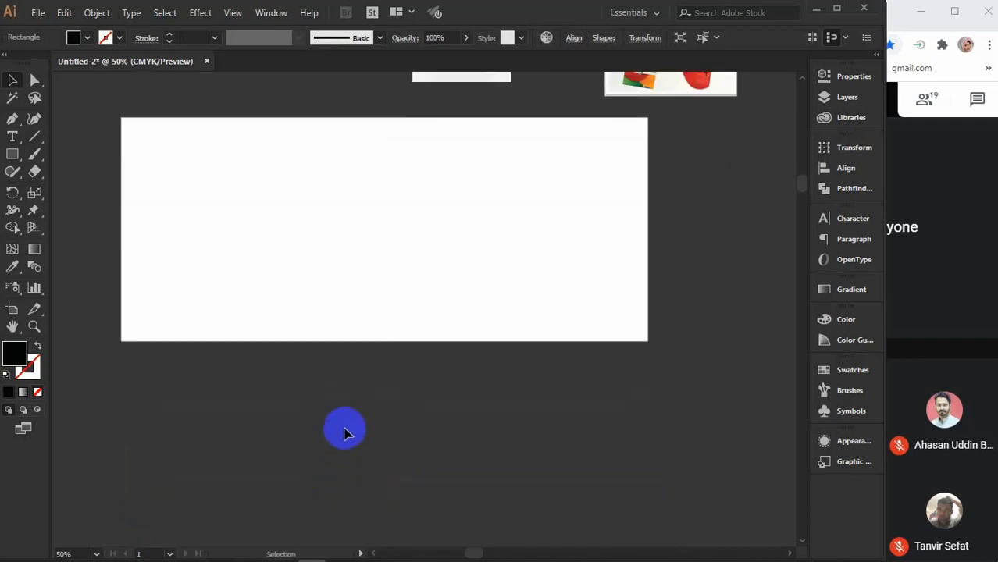
pyautogui.scroll(3, 346, 434)
# Step: Offset the white rectangle's path outward by 0.125 and open the fill swatches for the offset shape
pyautogui.click(280, 321)
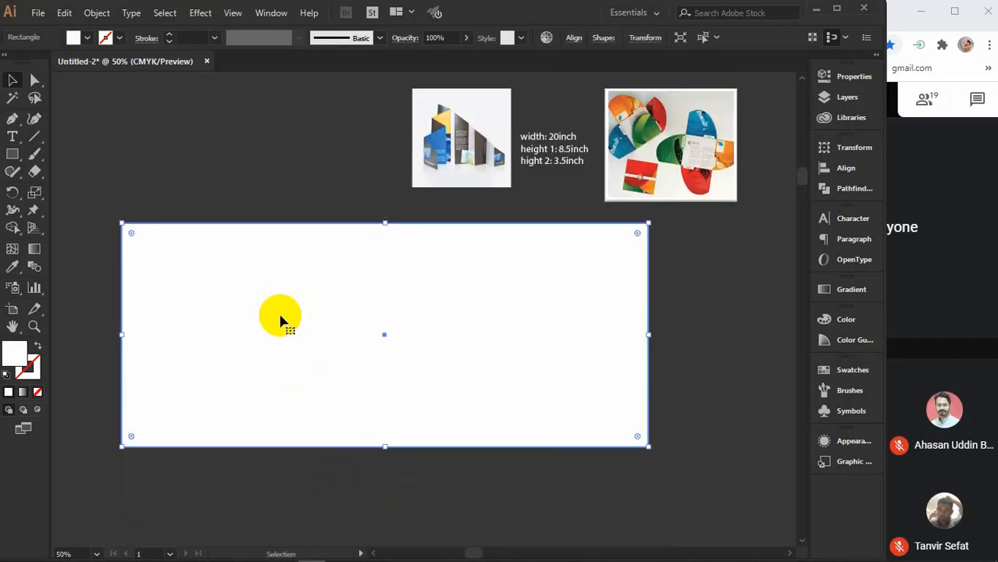
pyautogui.click(91, 14)
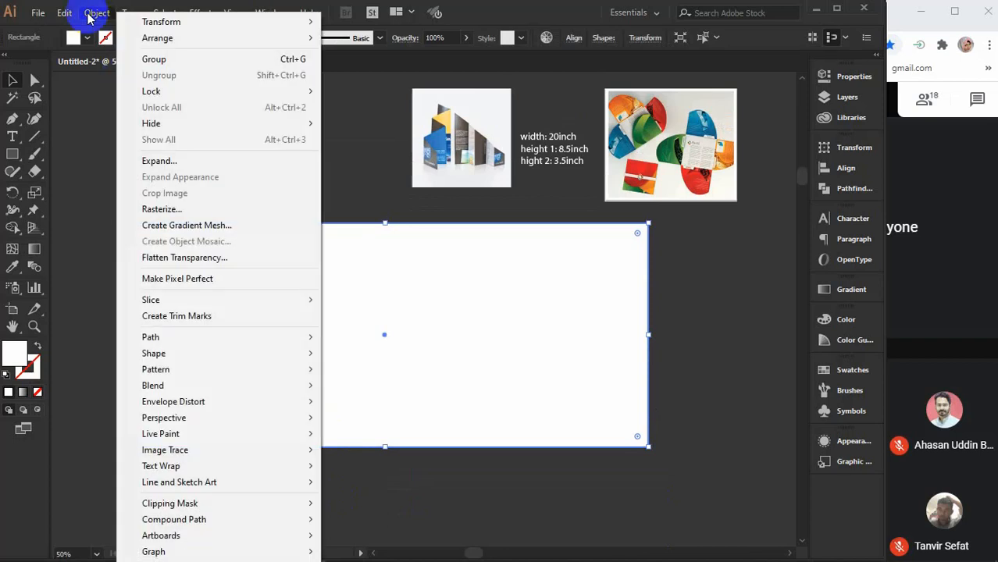
pyautogui.moveTo(173, 336)
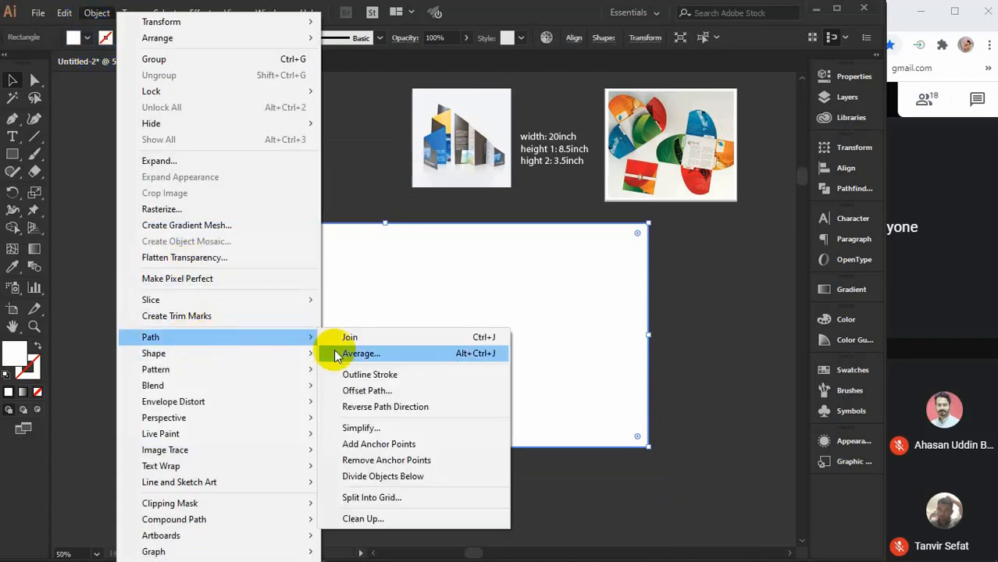
pyautogui.click(357, 390)
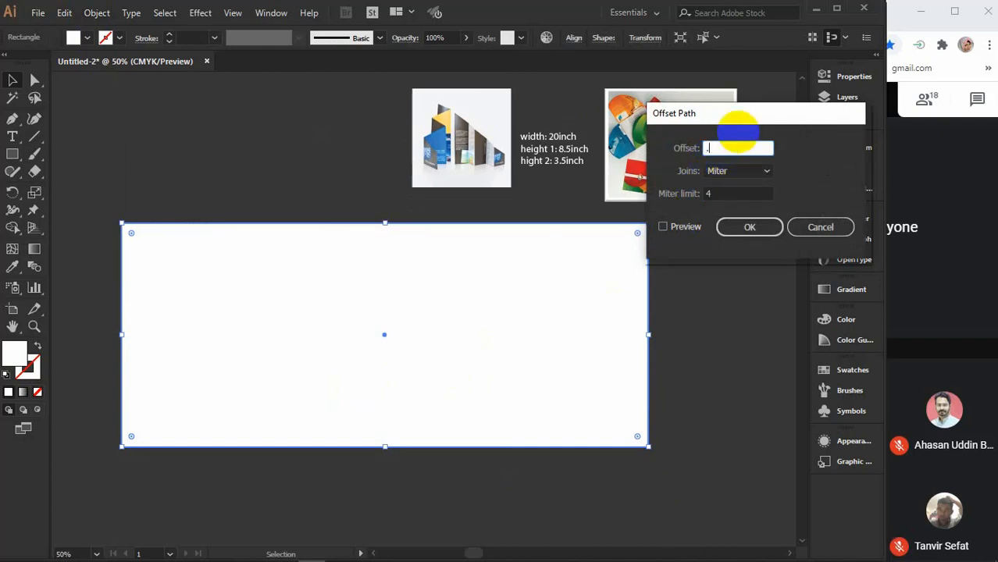
pyautogui.write('.125')
pyautogui.press('Return')
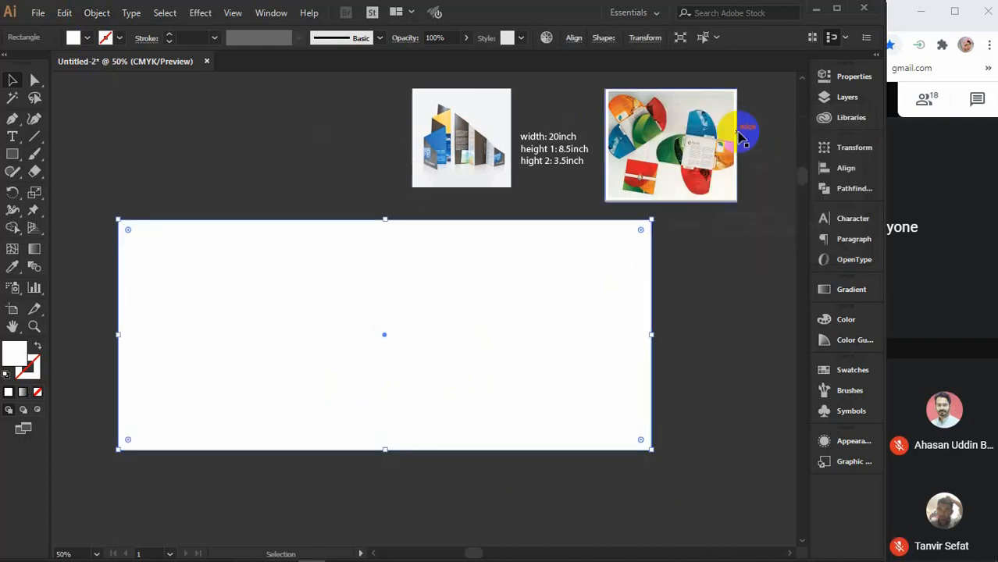
pyautogui.click(75, 37)
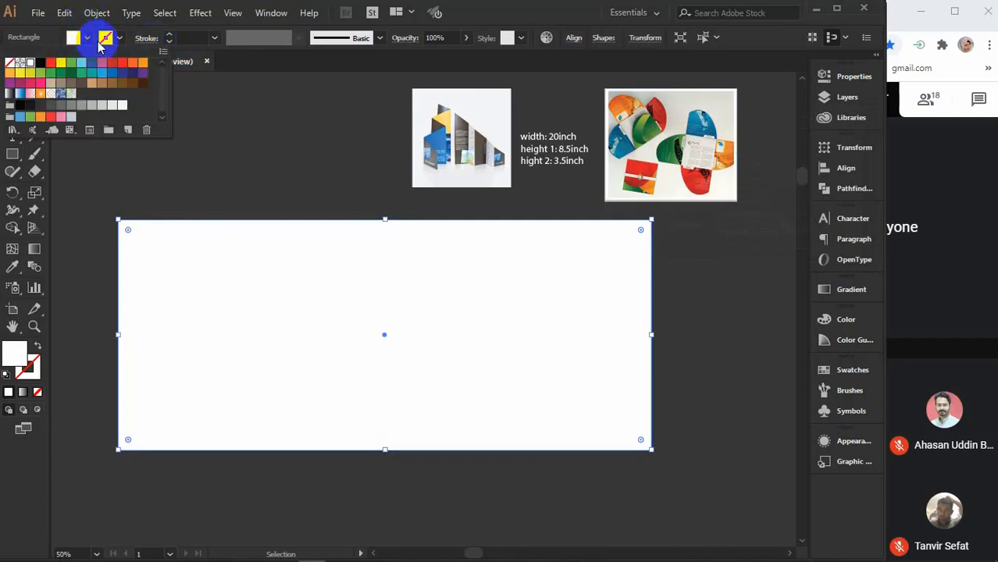
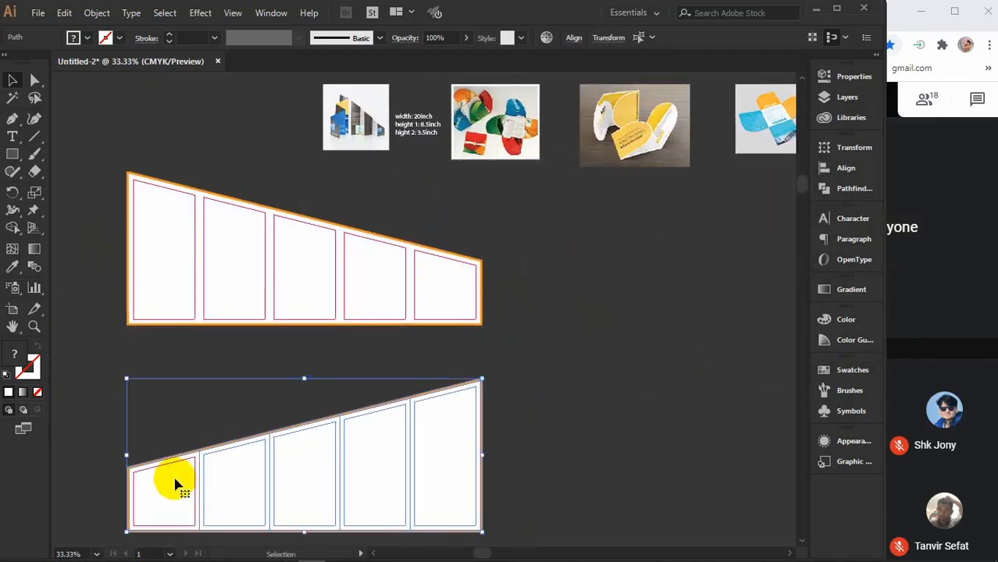
# Step: Clear the selection and bring both five-panel layouts and the reference images into view
pyautogui.click(546, 363)
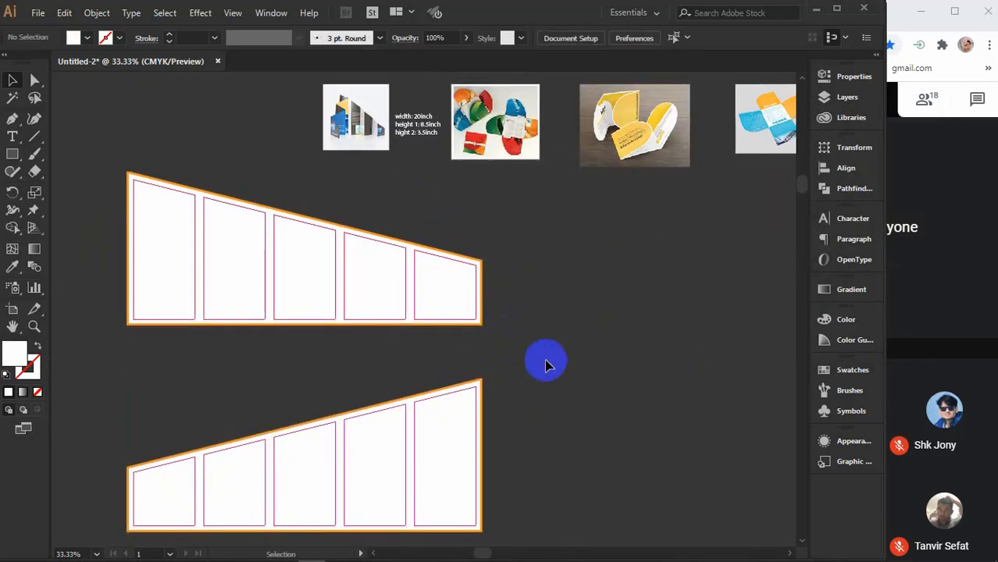
pyautogui.scroll(-2, 547, 363)
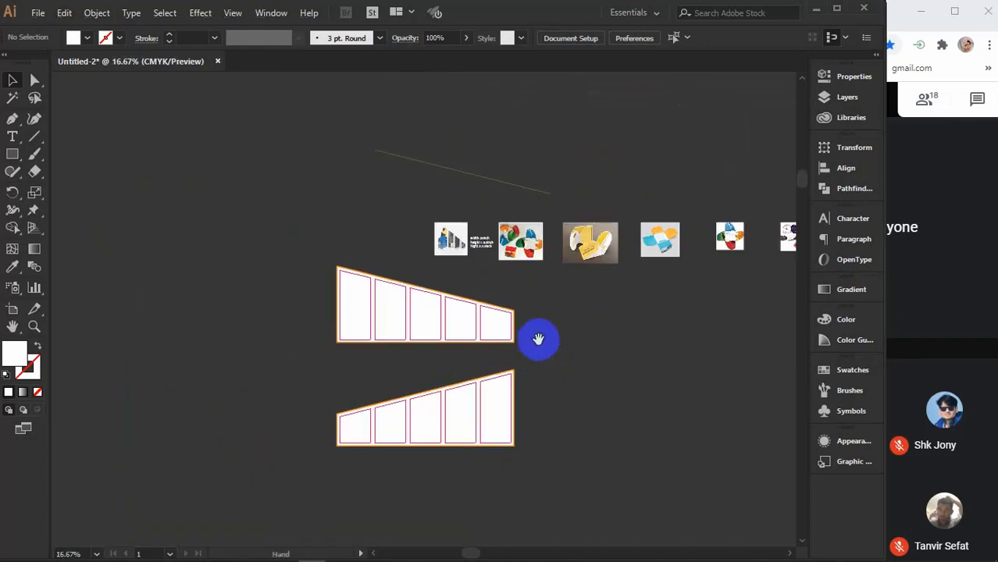
# Step: Delete the stray diagonal line above the five-panel layouts
pyautogui.moveTo(537, 336); pyautogui.dragTo(517, 420)
pyautogui.moveTo(375, 246); pyautogui.dragTo(272, 121)
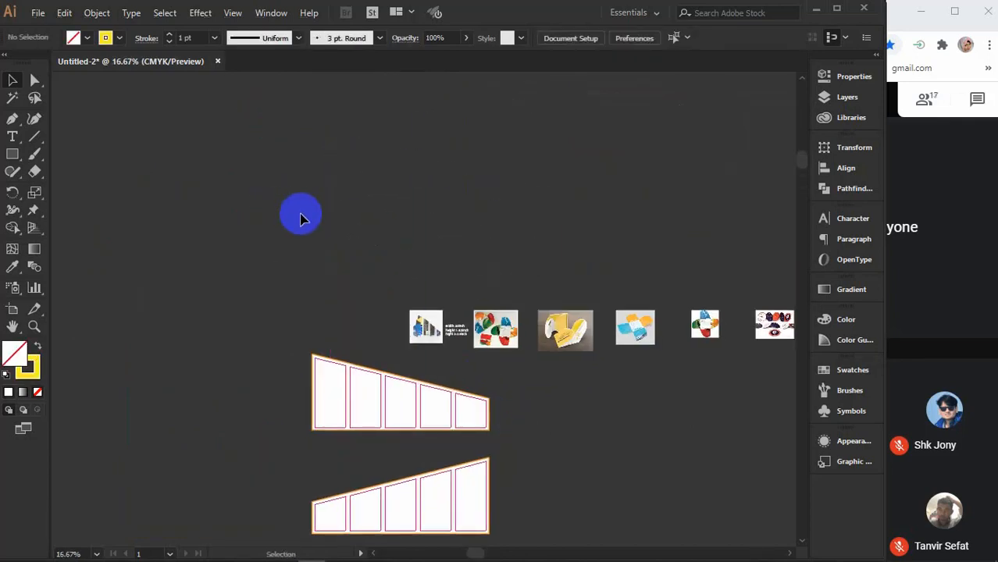
# Step: Draw a white-filled rectangle about 14.14 by 7.39 in on the empty canvas above the layouts
pyautogui.scroll(3, 301, 210)
pyautogui.click(12, 154)
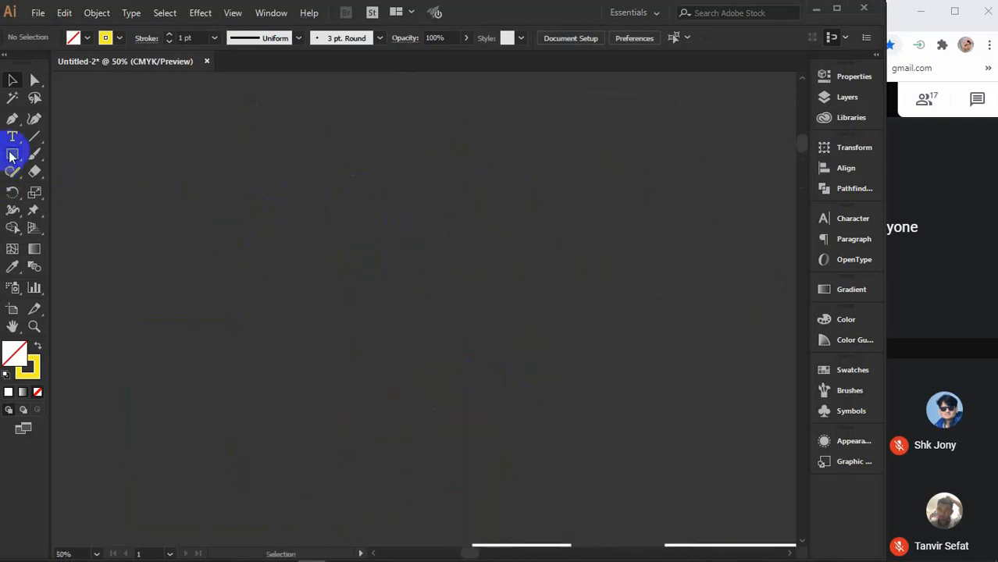
pyautogui.moveTo(225, 167); pyautogui.dragTo(598, 359)
pyautogui.click(12, 80)
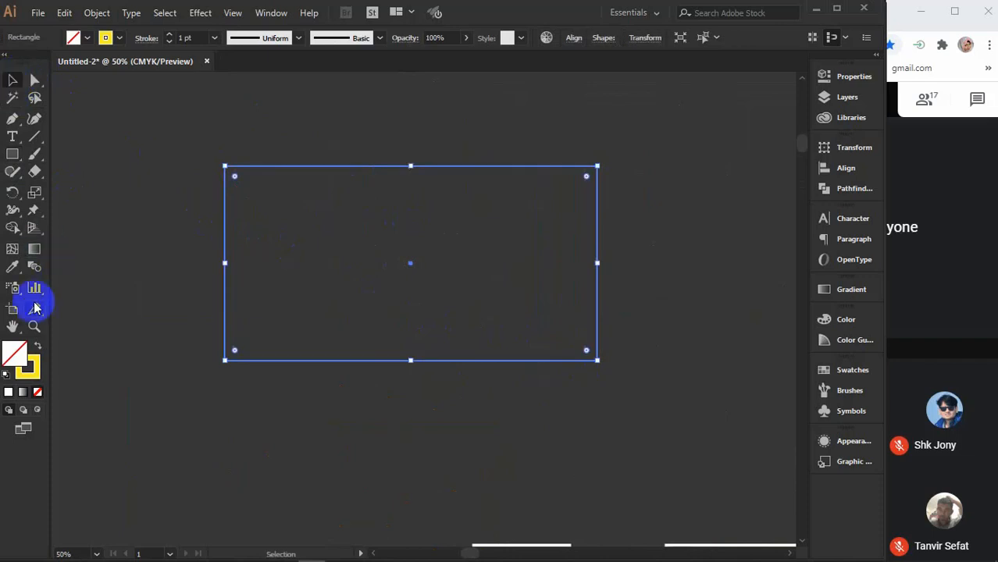
pyautogui.click(10, 396)
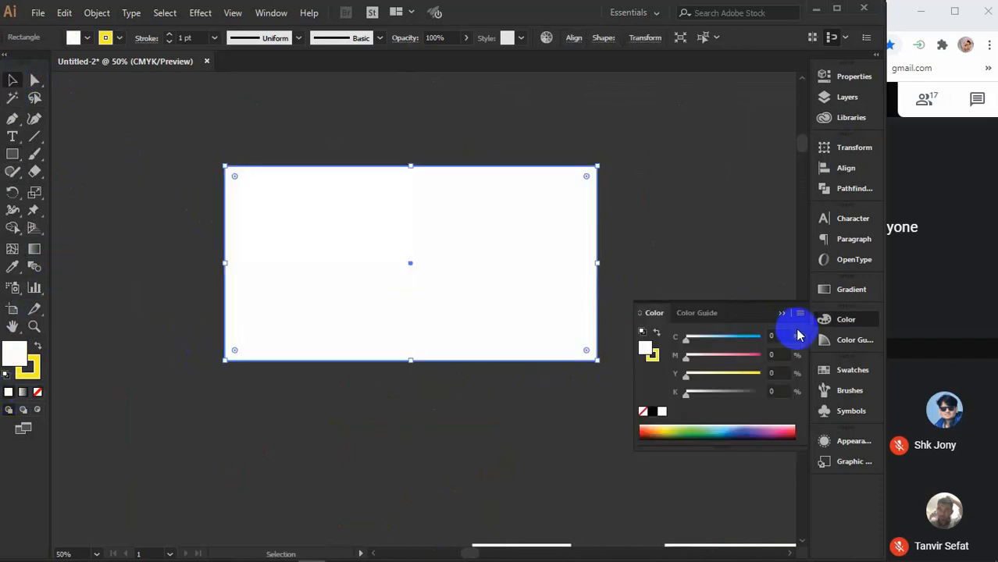
pyautogui.click(782, 314)
pyautogui.click(694, 221)
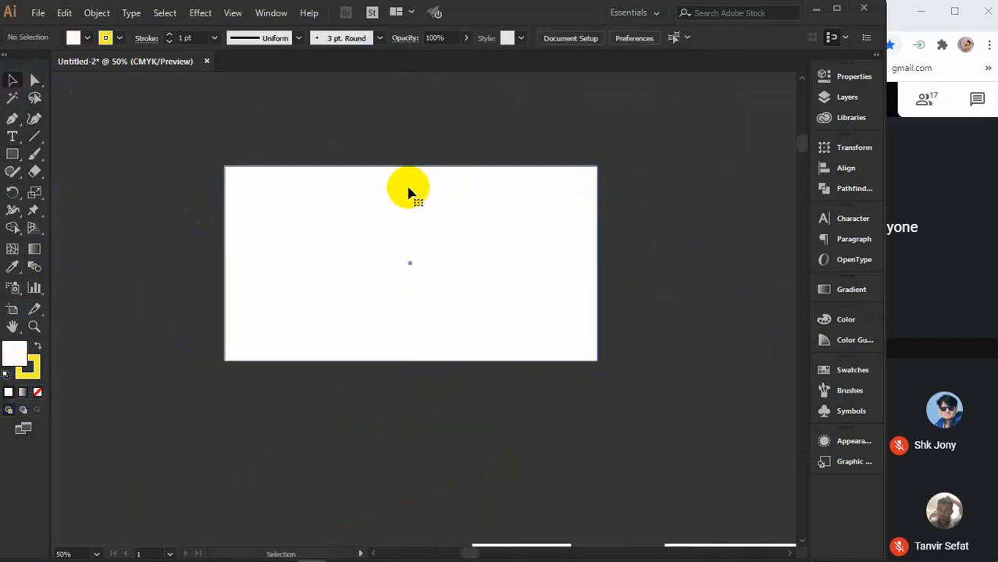
# Step: Draw a diagonal line sloping down from beyond the rectangle's upper-left corner to past the middle of its right edge
pyautogui.click(382, 203)
pyautogui.click(33, 136)
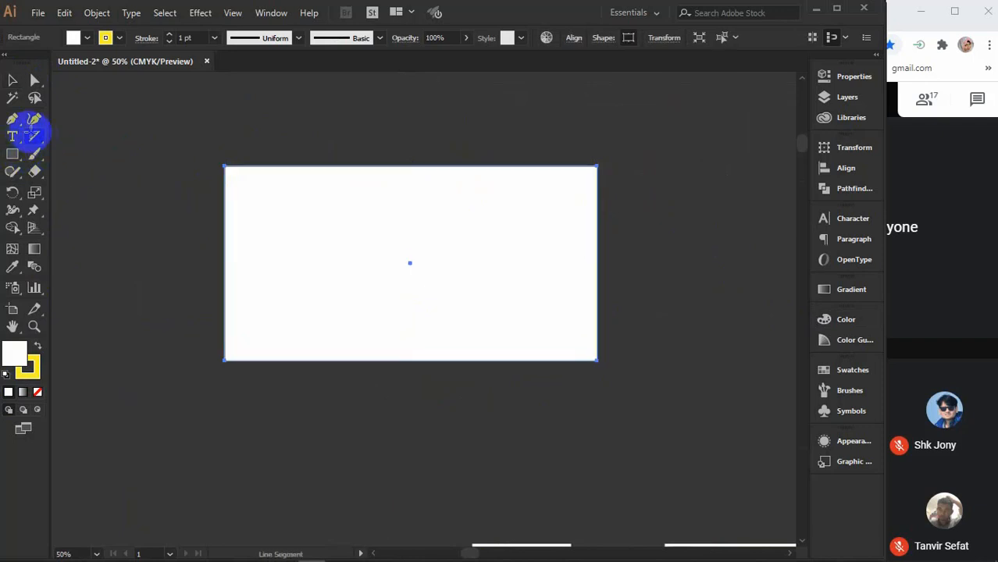
pyautogui.moveTo(206, 161); pyautogui.dragTo(633, 291)
pyautogui.press('v')
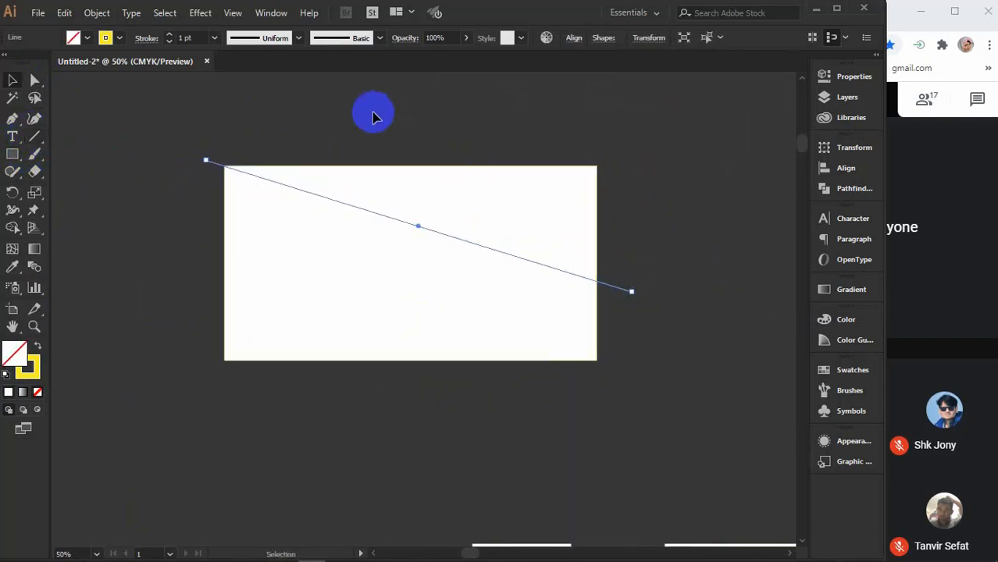
# Step: Cut away the rectangle's part above the diagonal line with Shape Builder and delete the leftover line
pyautogui.moveTo(373, 115); pyautogui.dragTo(469, 295)
pyautogui.click(11, 228)
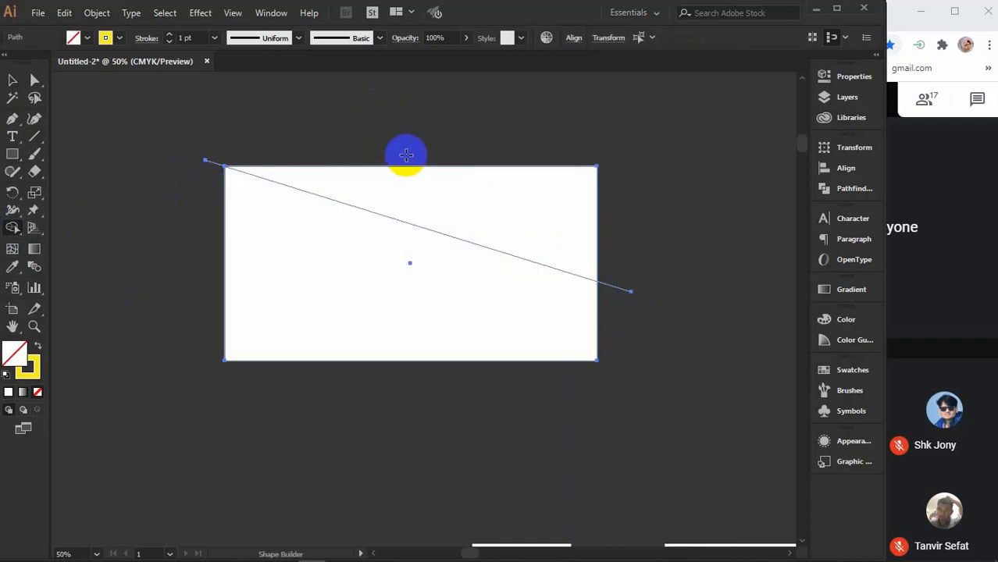
pyautogui.keyDown('alt'); pyautogui.click(481, 206); pyautogui.keyUp('alt')
pyautogui.press('v')
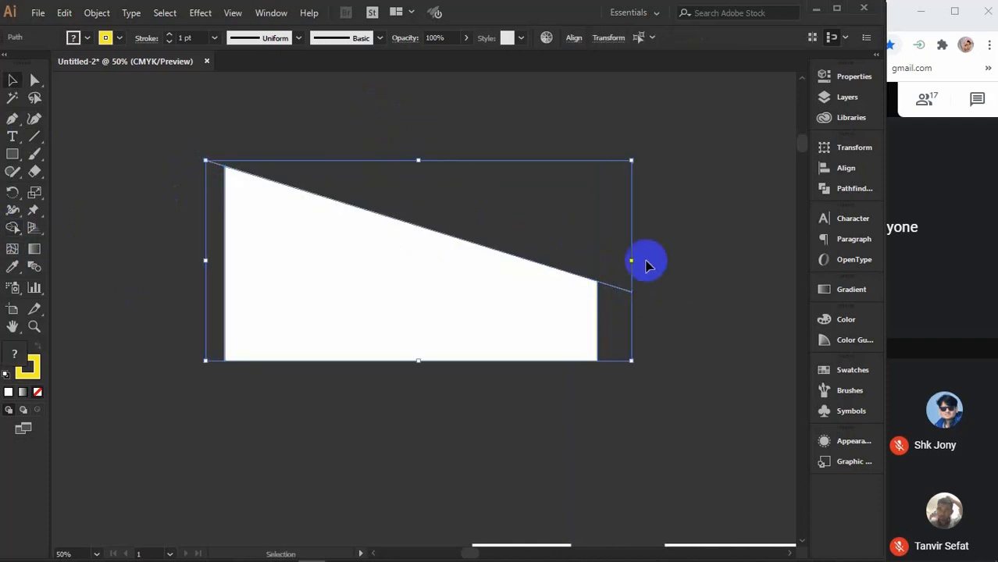
pyautogui.click(646, 281)
pyautogui.click(631, 292)
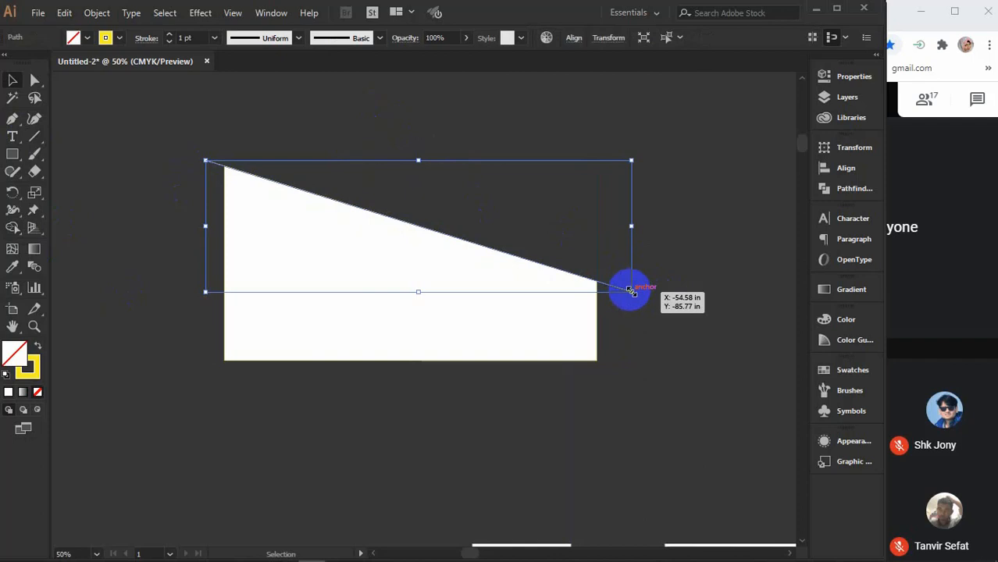
pyautogui.press('Delete')
# Step: Split the slanted-top shape into a grid of 3 columns and 1 row
pyautogui.click(310, 282)
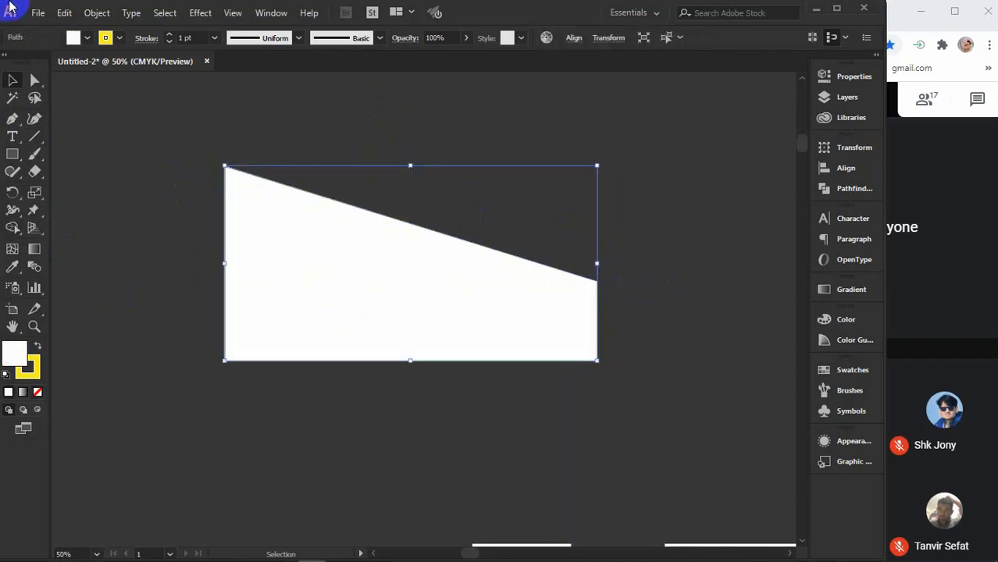
pyautogui.click(96, 12)
pyautogui.moveTo(156, 337)
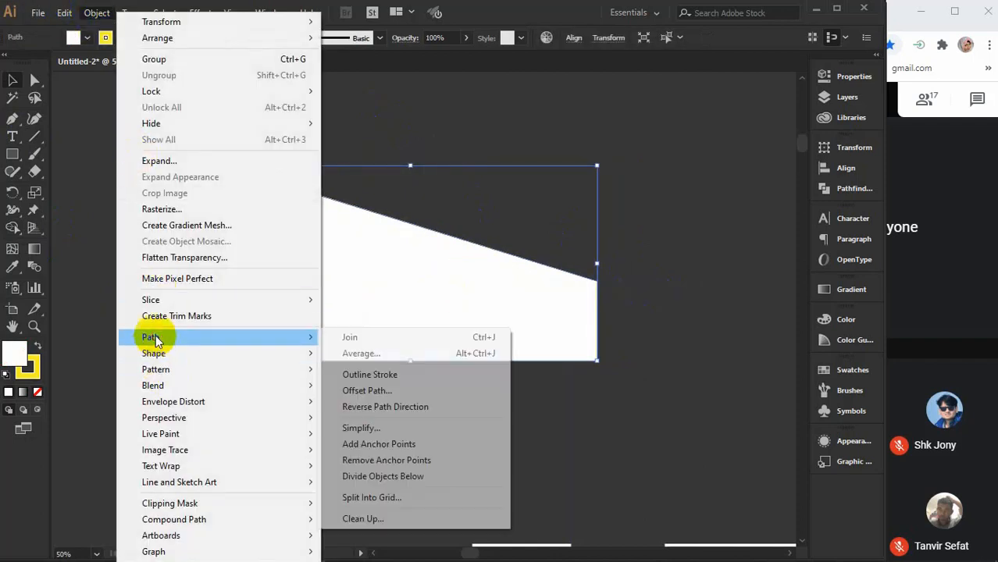
pyautogui.click(363, 498)
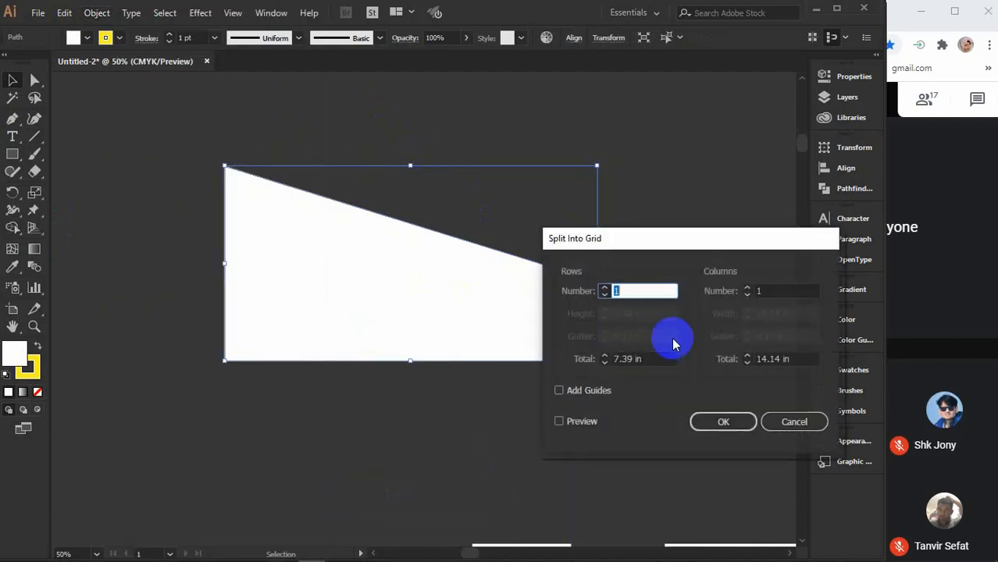
pyautogui.moveTo(681, 246); pyautogui.dragTo(770, 180)
pyautogui.click(661, 356)
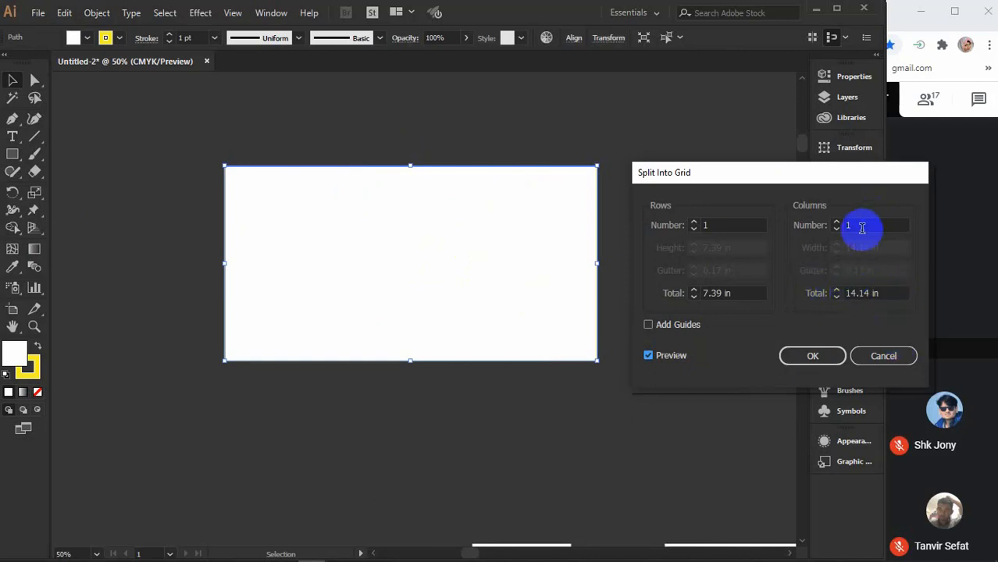
pyautogui.press('Up')
pyautogui.press('Up')
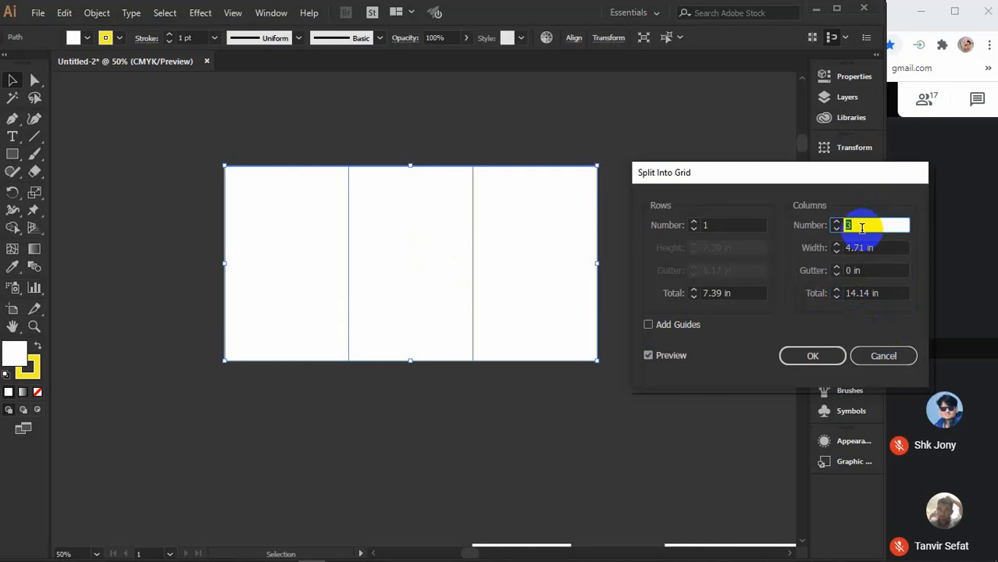
pyautogui.click(832, 364)
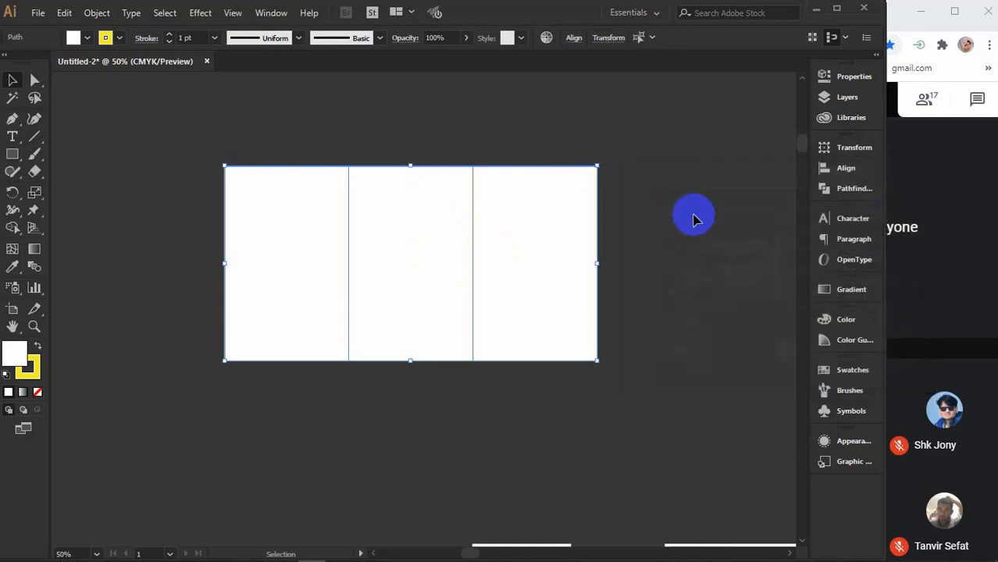
# Step: Delete all three panels of the split grid
pyautogui.click(694, 218)
pyautogui.moveTo(238, 118); pyautogui.dragTo(646, 361)
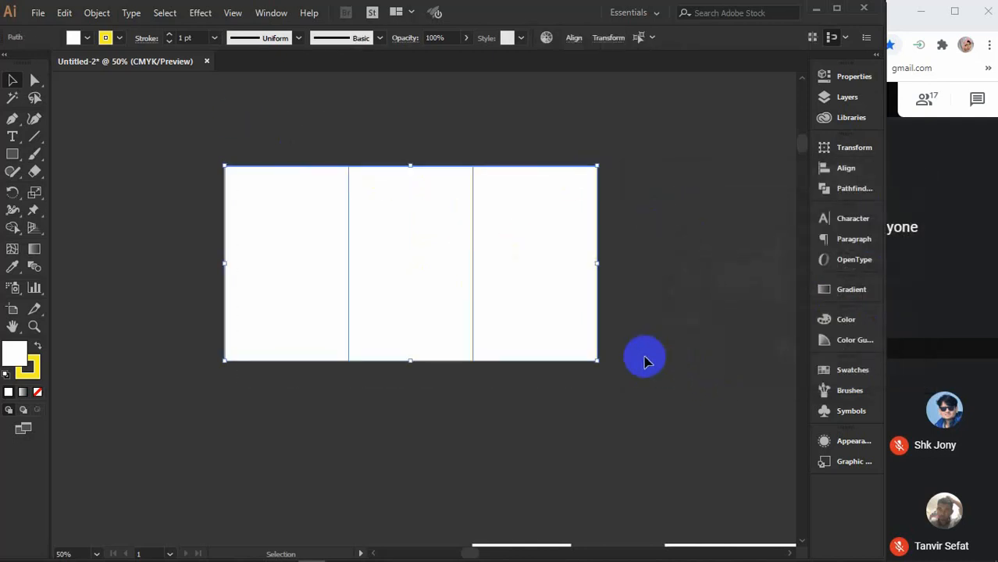
pyautogui.press('Delete')
# Step: Try to scale both five-panel layouts down together, then undo the scaling
pyautogui.scroll(-5, 651, 332)
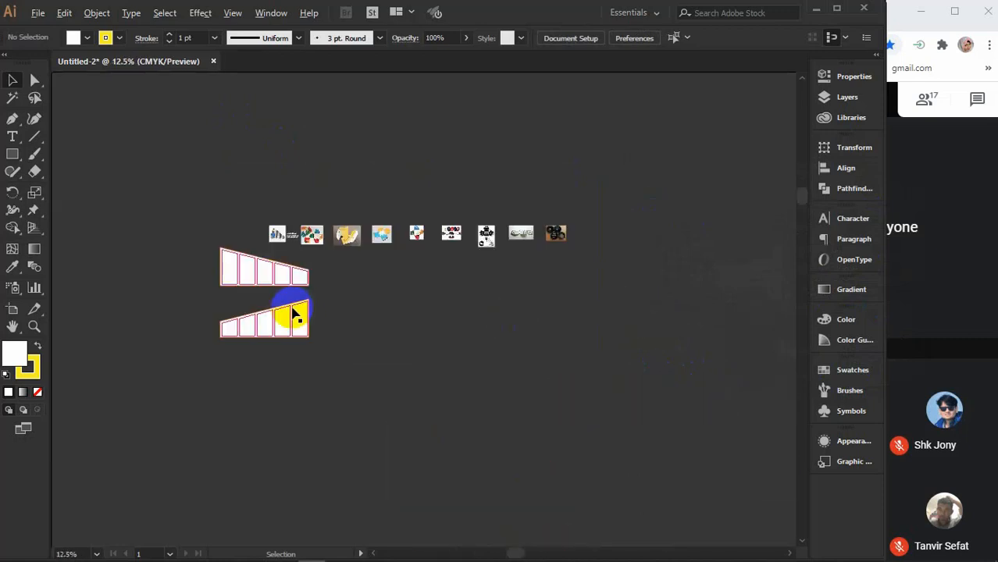
pyautogui.scroll(3, 281, 313)
pyautogui.moveTo(396, 290); pyautogui.dragTo(488, 379)
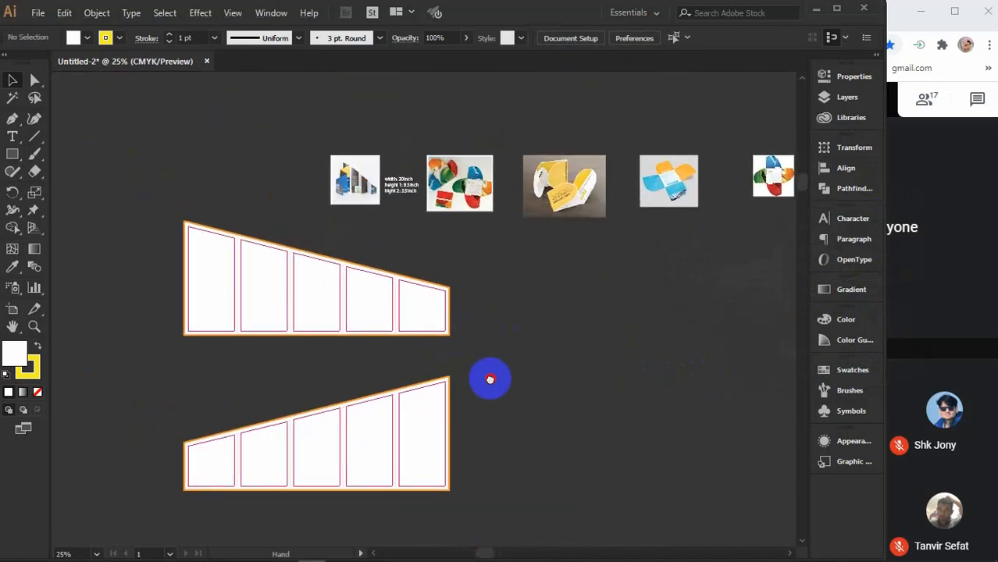
pyautogui.moveTo(530, 482); pyautogui.dragTo(118, 264)
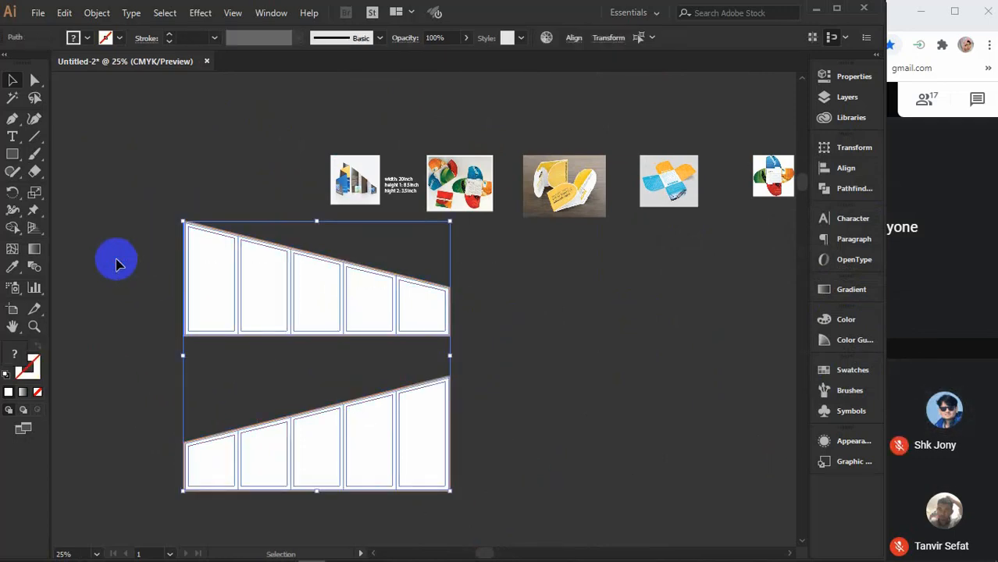
pyautogui.moveTo(450, 489); pyautogui.dragTo(232, 269)
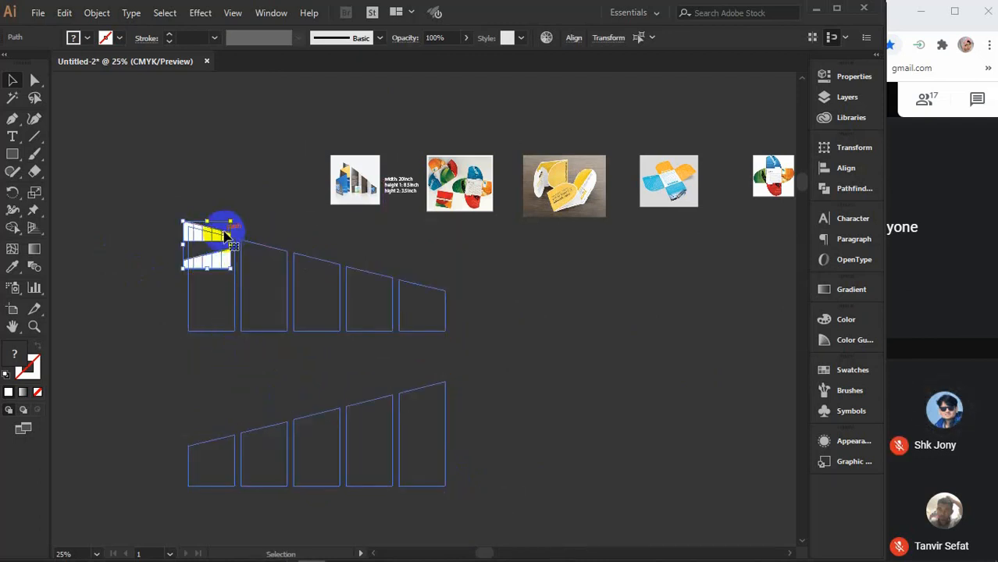
pyautogui.hotkey('ctrl', 'z')
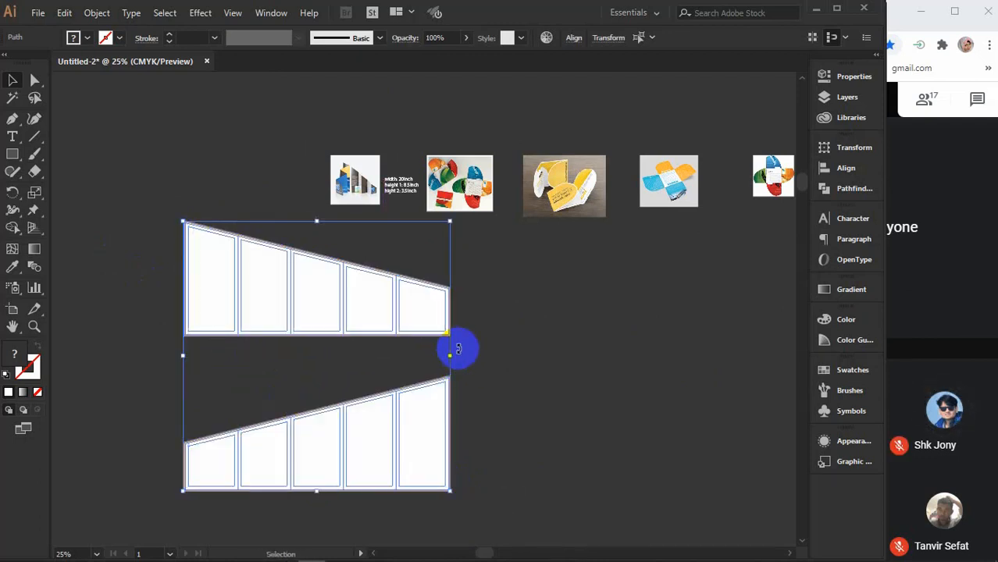
# Step: Delete both five-panel layouts
pyautogui.moveTo(530, 447); pyautogui.dragTo(140, 279)
pyautogui.press('Delete')
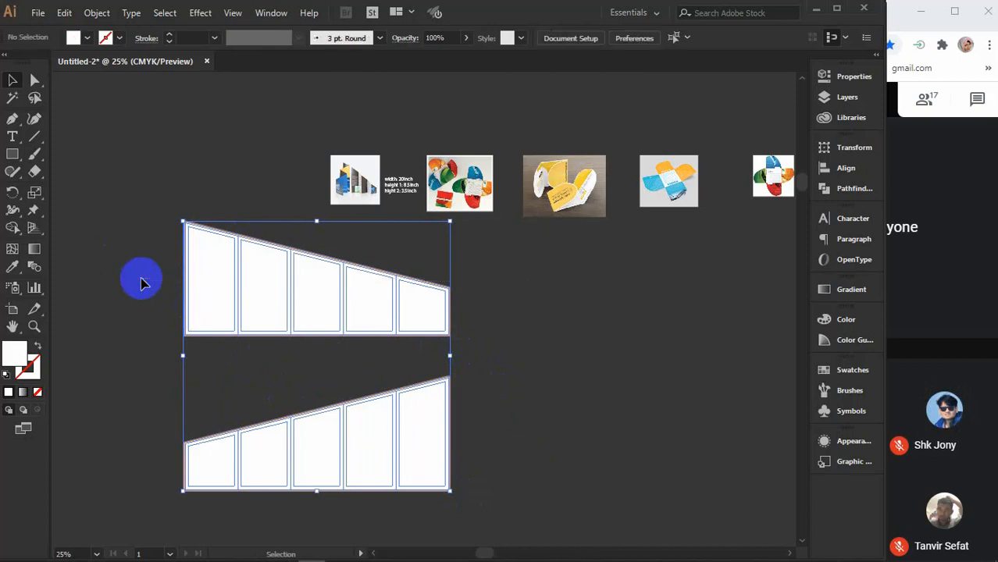
# Step: Draw a white square below the second reference image and give it a black stroke
pyautogui.scroll(3, 505, 195)
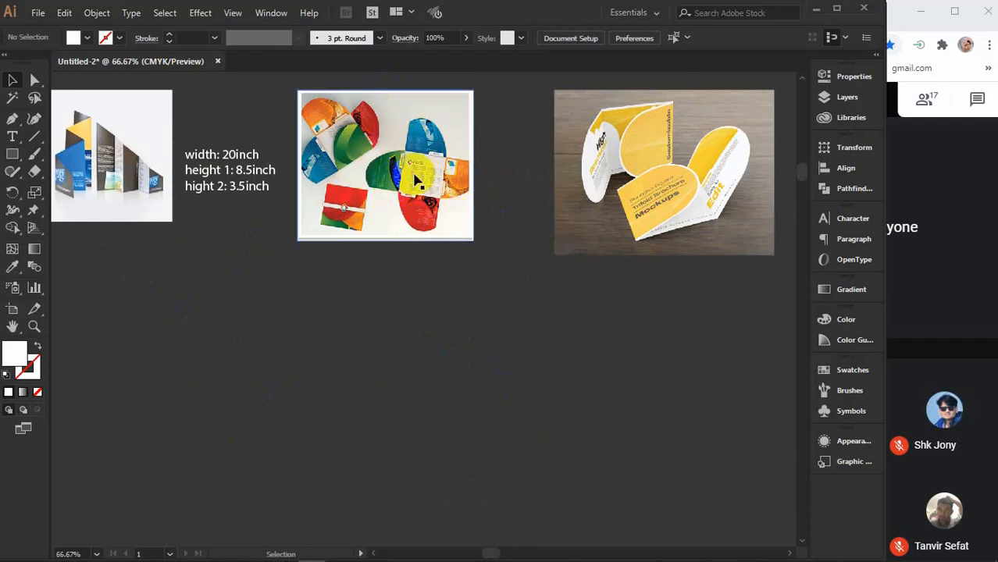
pyautogui.moveTo(457, 313); pyautogui.dragTo(464, 302)
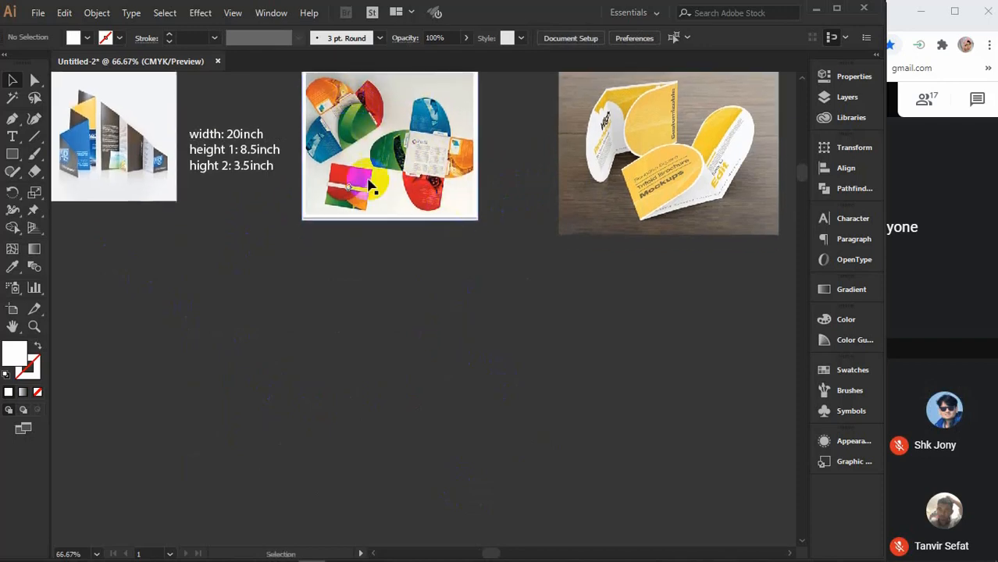
pyautogui.click(8, 153)
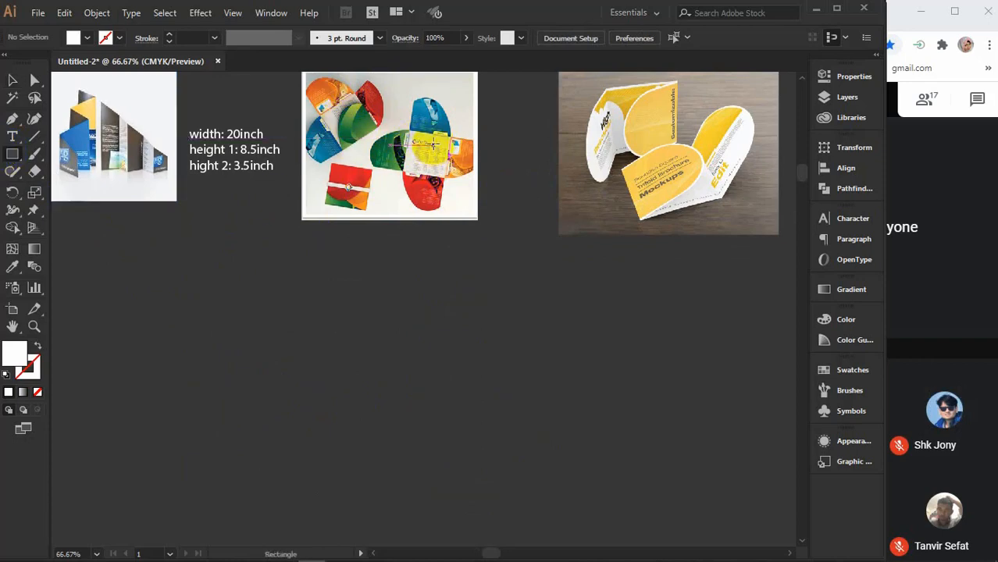
pyautogui.click(348, 382)
pyautogui.moveTo(344, 375); pyautogui.dragTo(415, 443)
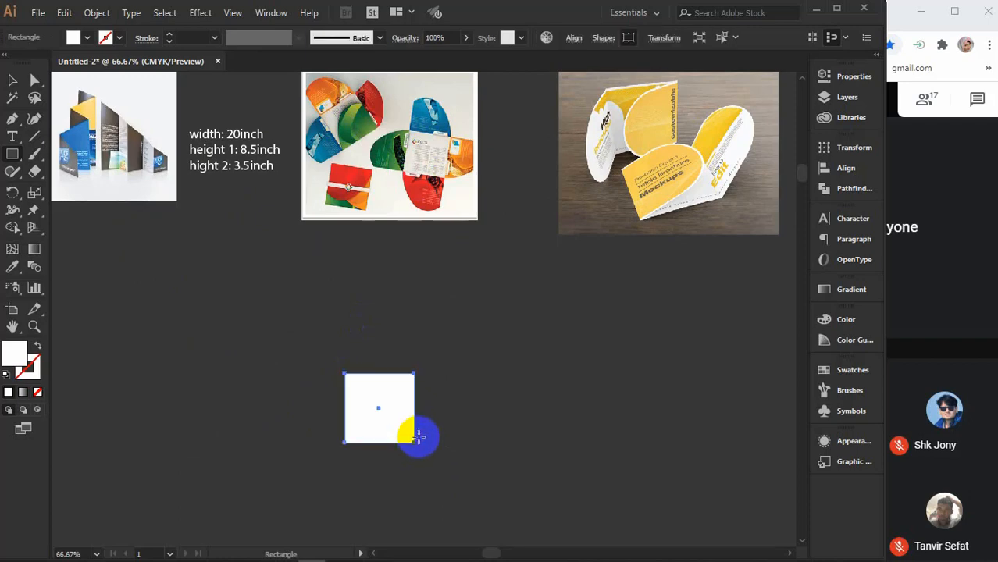
pyautogui.press('v')
pyautogui.click(120, 37)
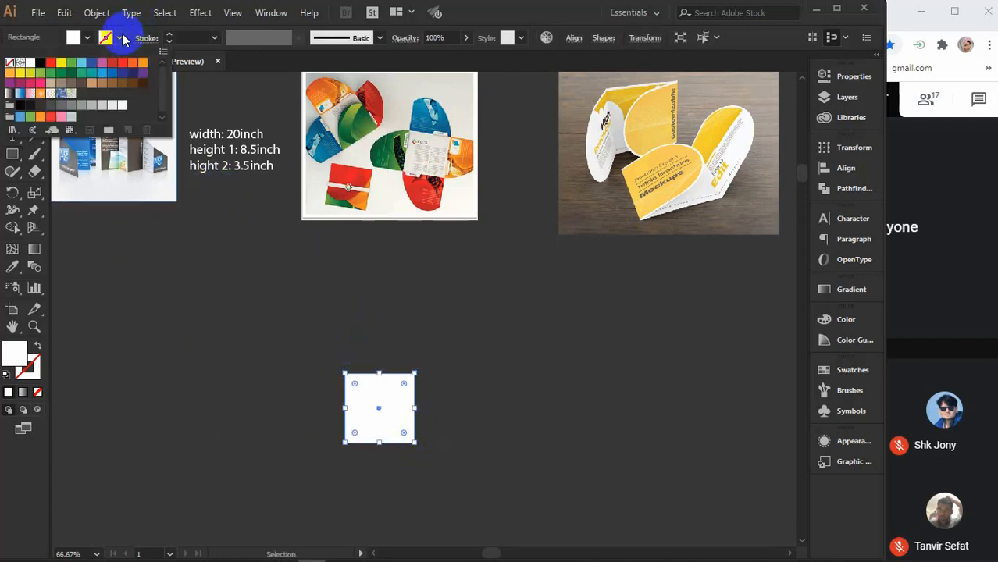
pyautogui.click(39, 65)
pyautogui.click(493, 322)
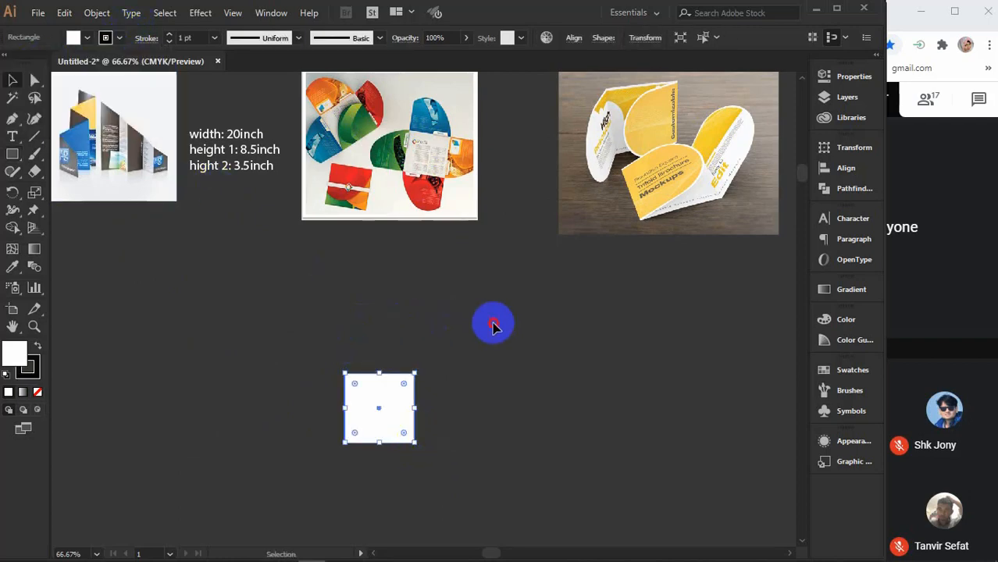
# Step: Duplicate the square onto all four sides of the original, edge to edge, forming a cross of five squares
pyautogui.click(397, 405)
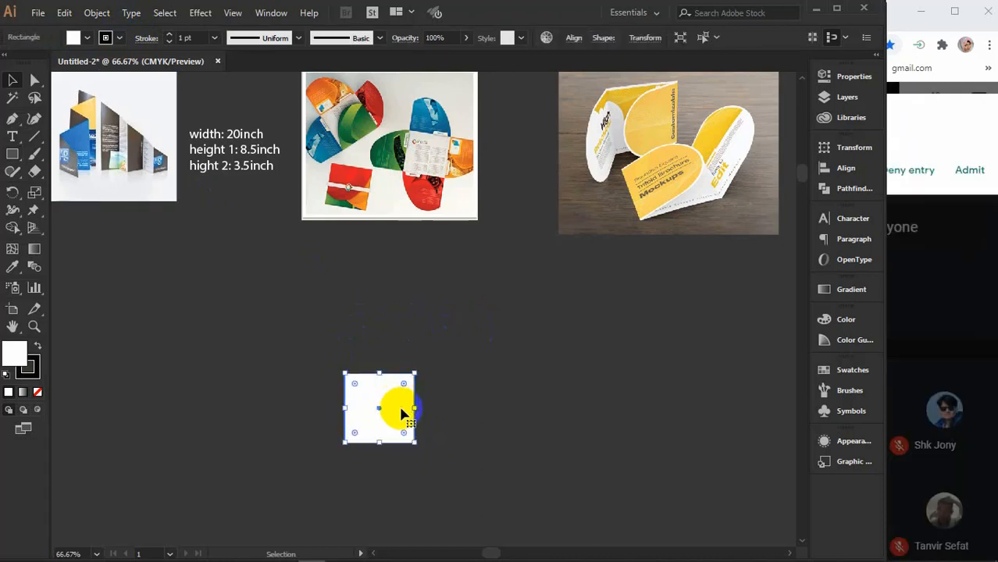
pyautogui.moveTo(397, 415); pyautogui.dragTo(397, 351)
pyautogui.click(387, 414)
pyautogui.moveTo(386, 414); pyautogui.dragTo(319, 422)
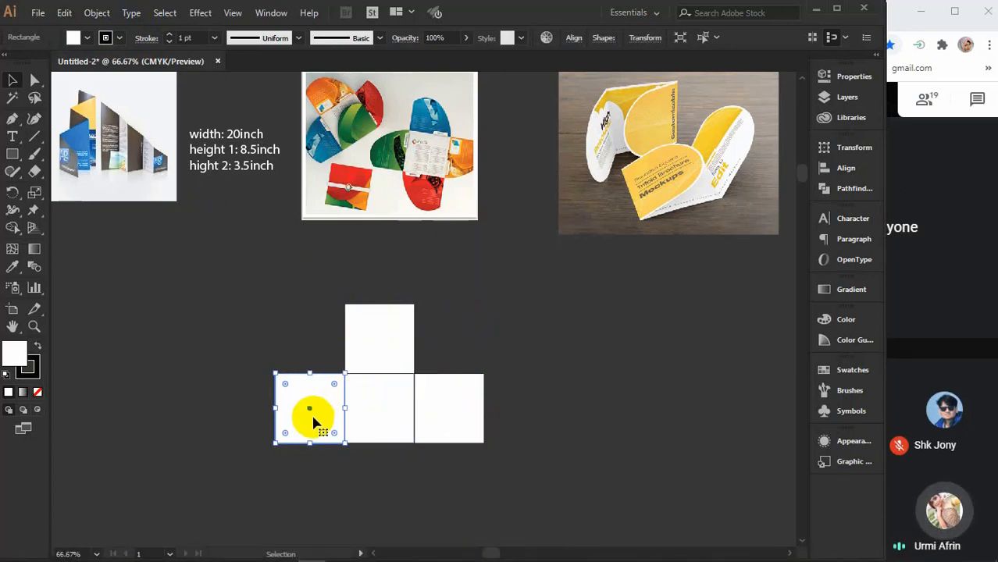
pyautogui.moveTo(301, 412); pyautogui.dragTo(373, 487)
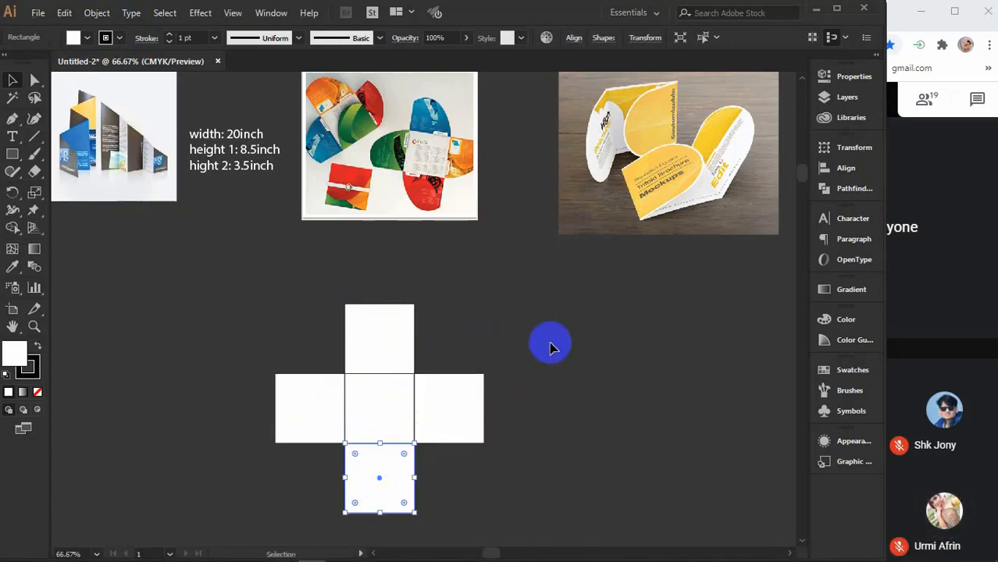
pyautogui.scroll(1, 550, 343)
pyautogui.scroll(-1, 550, 344)
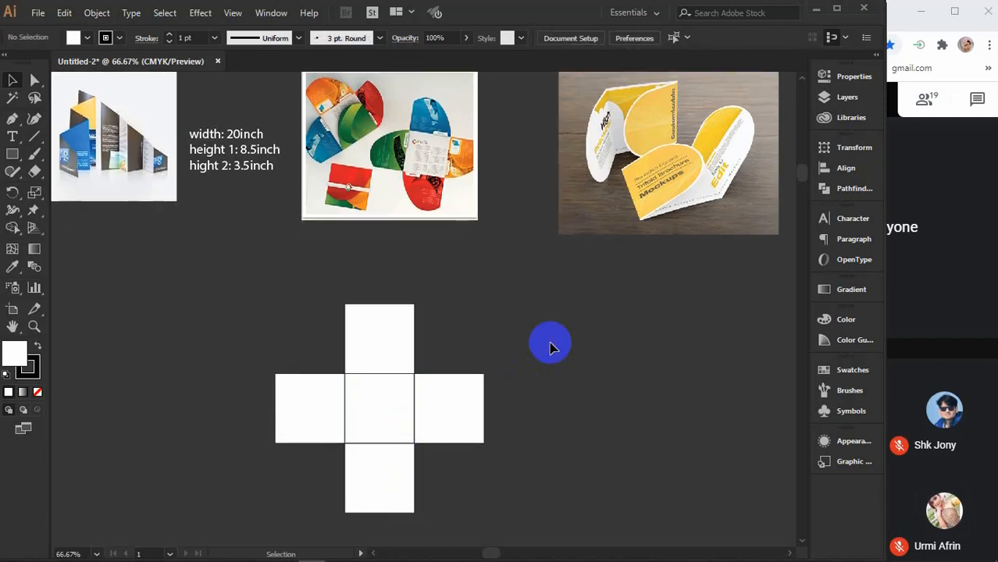
# Step: Round one outer corner on each of the four outer squares to about 1.55 in, in a pinwheel pattern matching the second reference
pyautogui.click(368, 320)
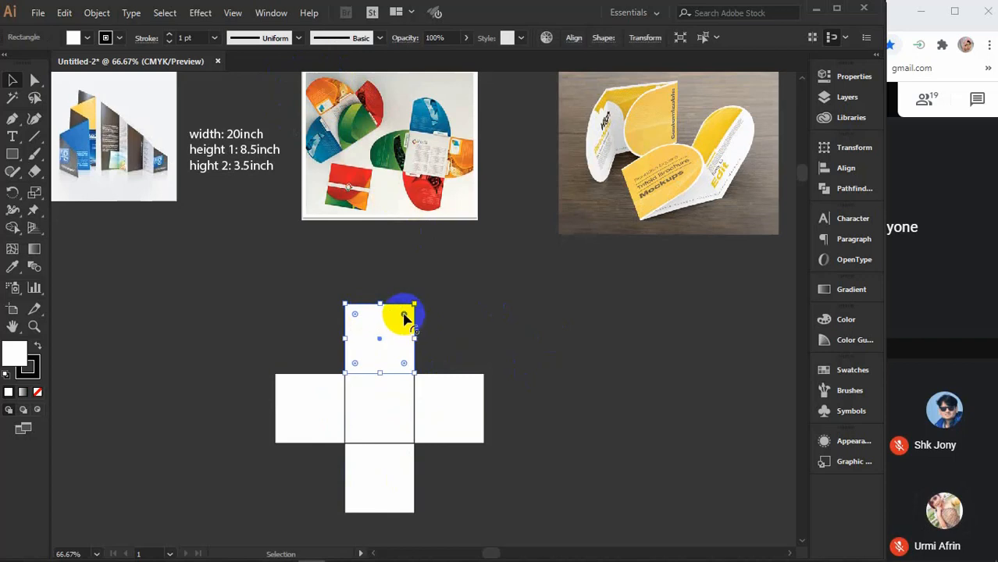
pyautogui.keyDown('shift'); pyautogui.click(296, 395); pyautogui.keyUp('shift')
pyautogui.keyDown('shift'); pyautogui.click(369, 489); pyautogui.keyUp('shift')
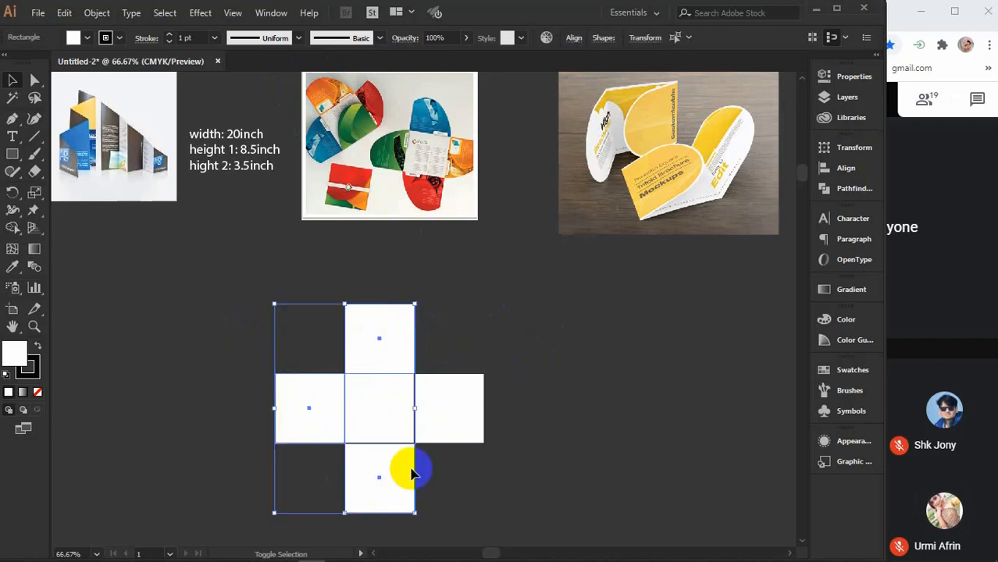
pyautogui.keyDown('shift'); pyautogui.click(463, 414); pyautogui.keyUp('shift')
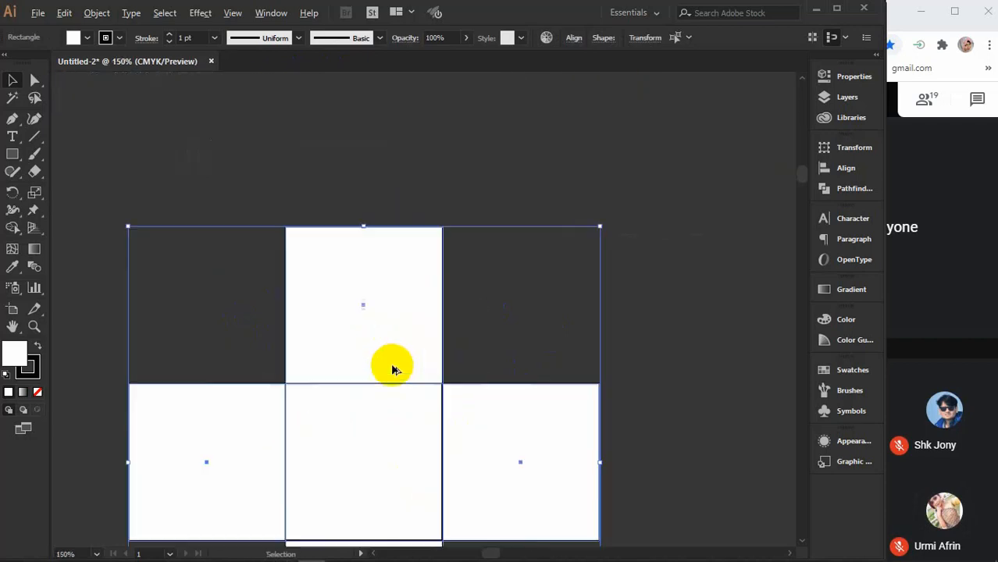
pyautogui.scroll(2, 390, 359)
pyautogui.moveTo(423, 390); pyautogui.dragTo(461, 258)
pyautogui.scroll(-1, 463, 262)
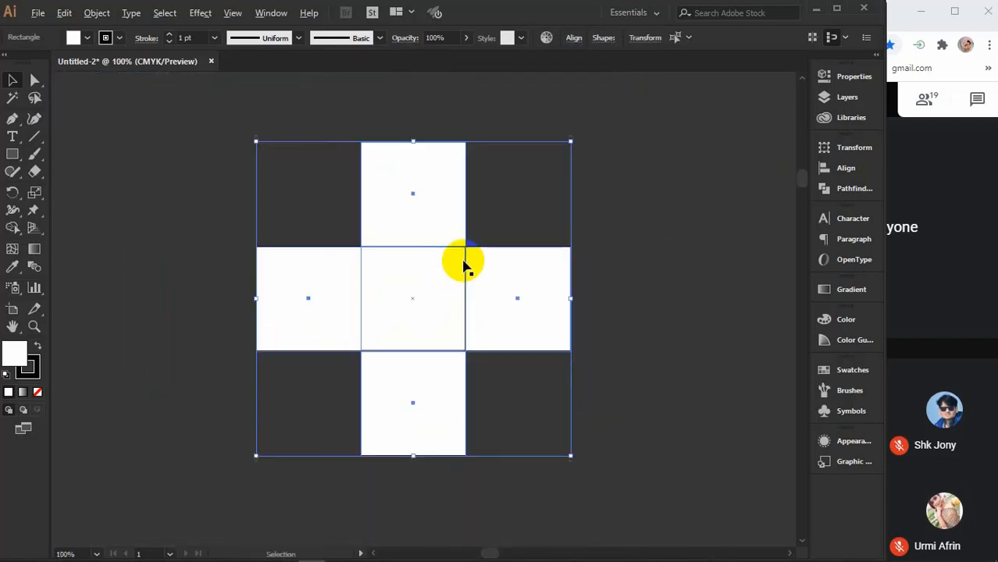
pyautogui.click(33, 80)
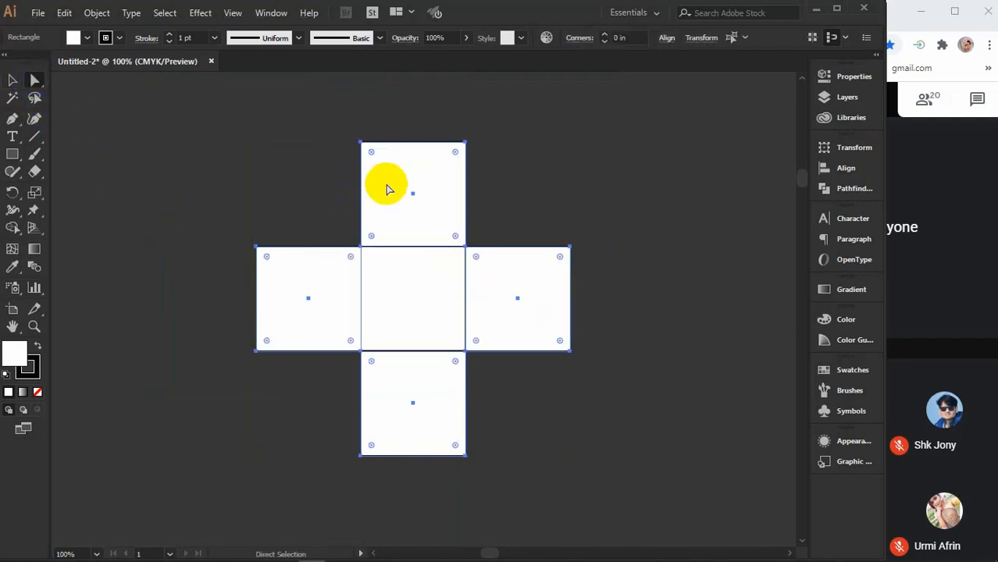
pyautogui.scroll(-1, 457, 185)
pyautogui.moveTo(484, 162); pyautogui.dragTo(475, 280)
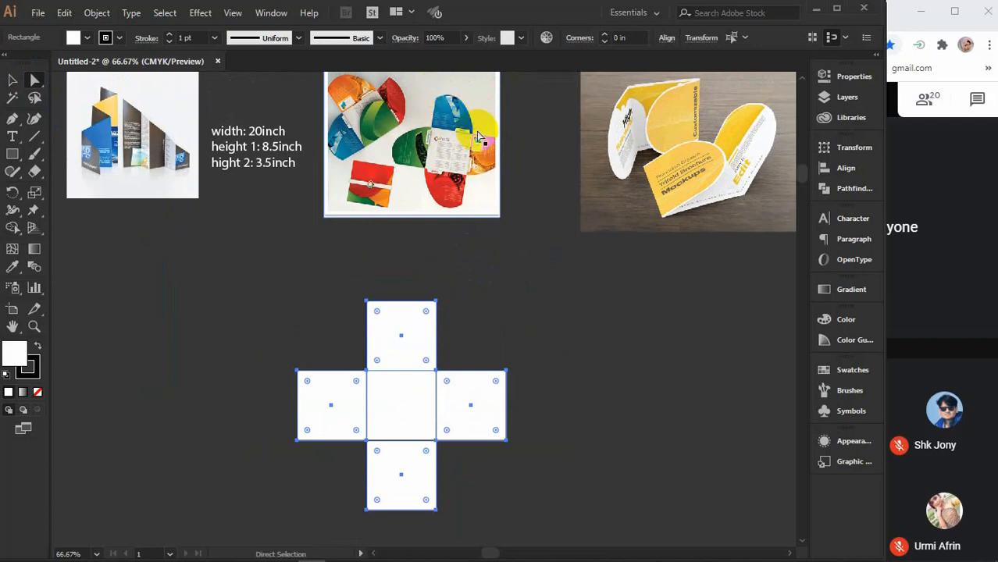
pyautogui.click(435, 312)
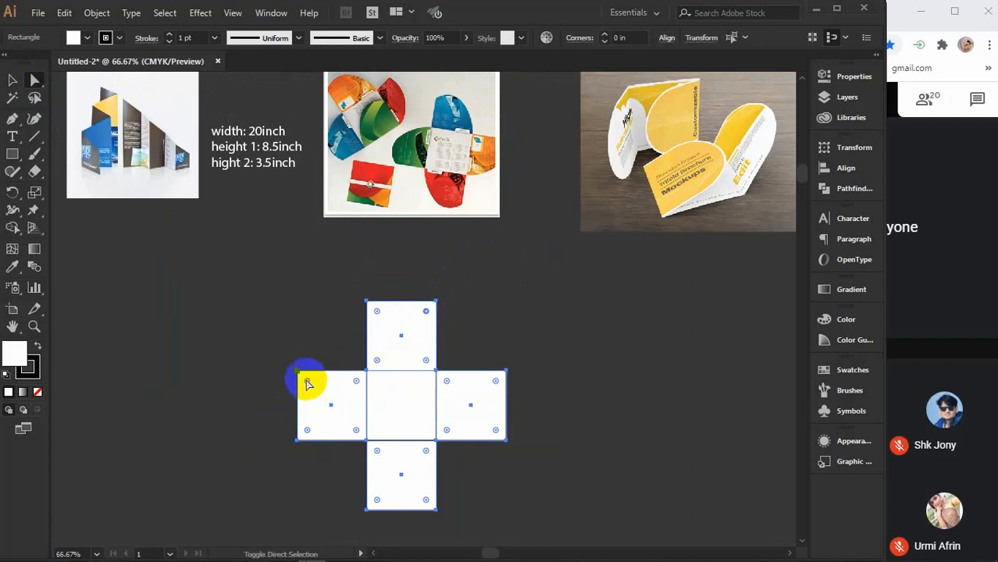
pyautogui.keyDown('shift'); pyautogui.click(307, 382); pyautogui.keyUp('shift')
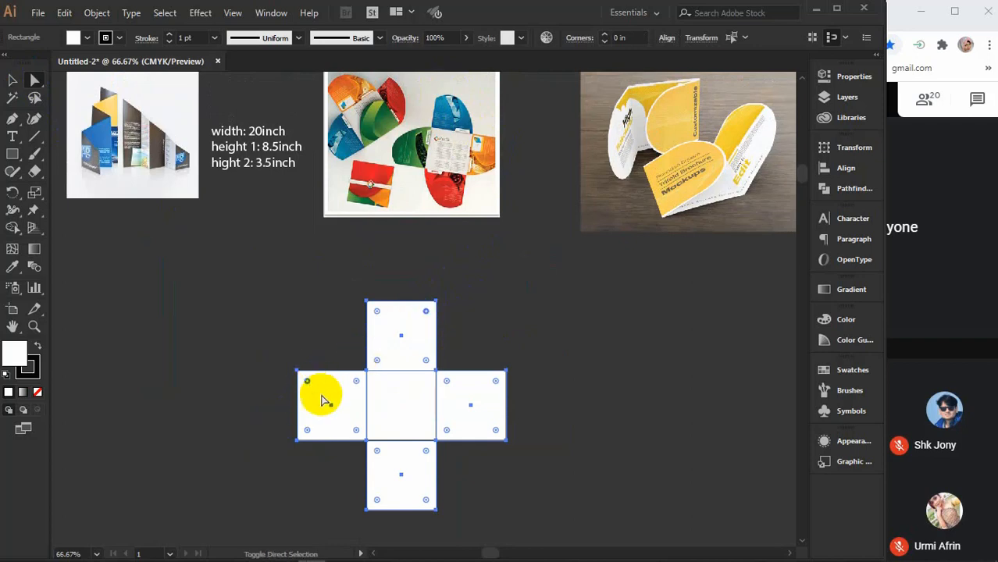
pyautogui.keyDown('shift'); pyautogui.click(376, 500); pyautogui.keyUp('shift')
pyautogui.moveTo(495, 431); pyautogui.dragTo(464, 379)
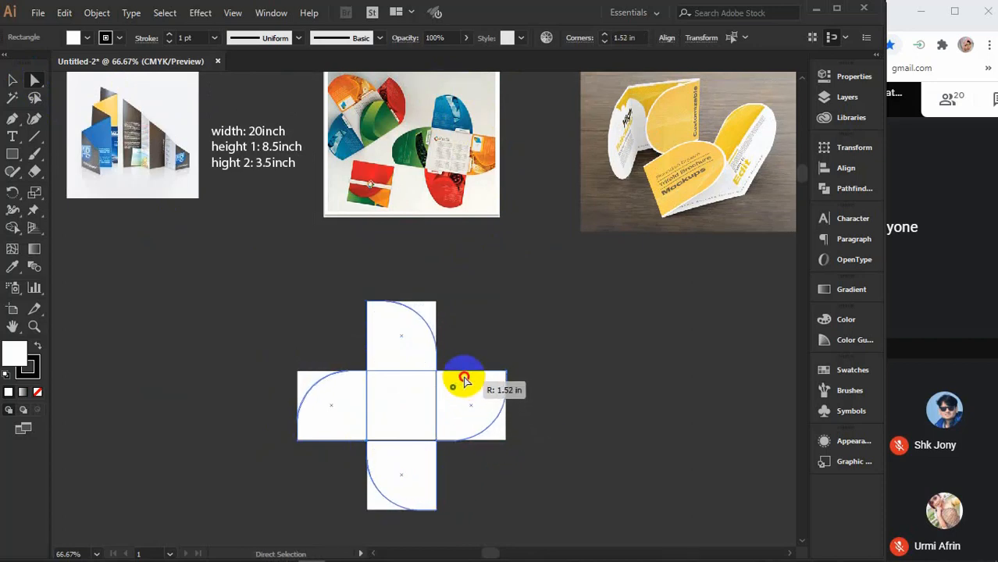
pyautogui.moveTo(464, 380); pyautogui.dragTo(465, 382)
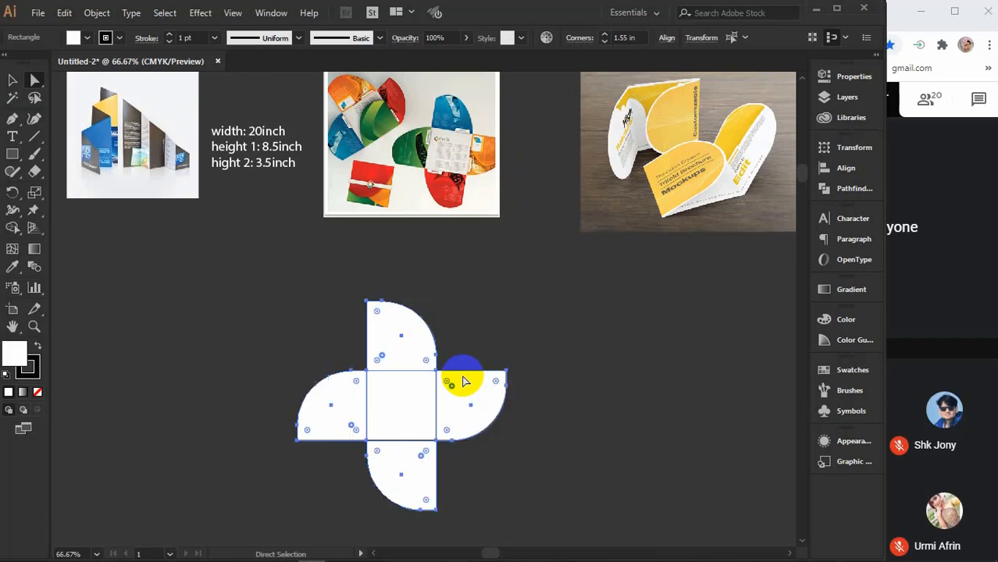
# Step: Slightly round the remaining outer corner of each of the four flaps to about 0.44 in
pyautogui.click(376, 315)
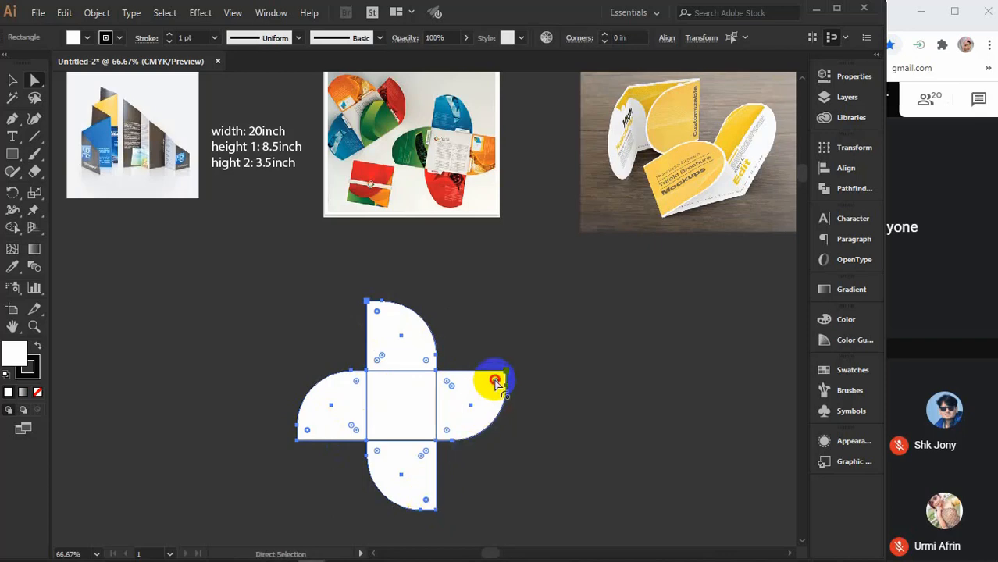
pyautogui.moveTo(495, 382); pyautogui.dragTo(486, 386)
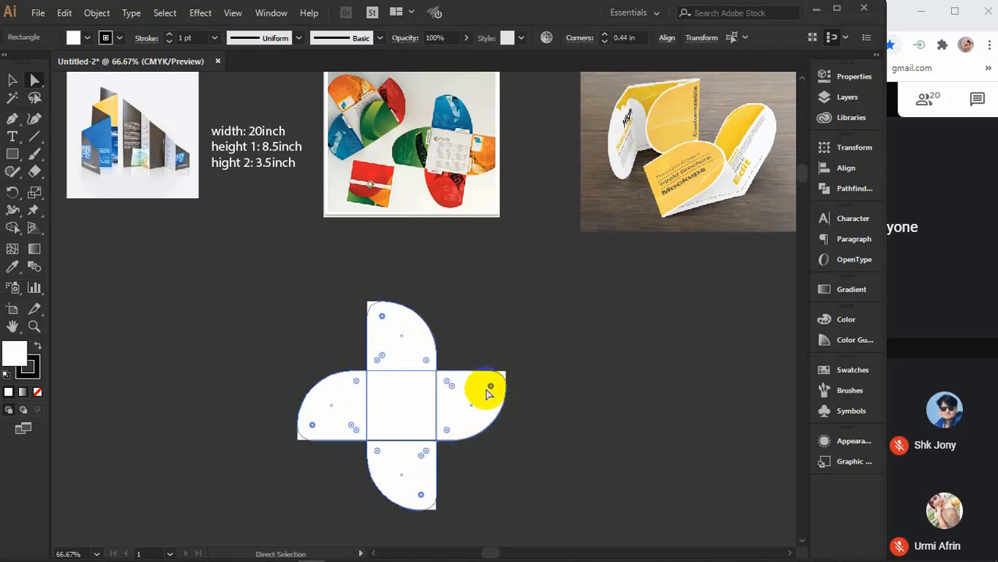
pyautogui.click(13, 80)
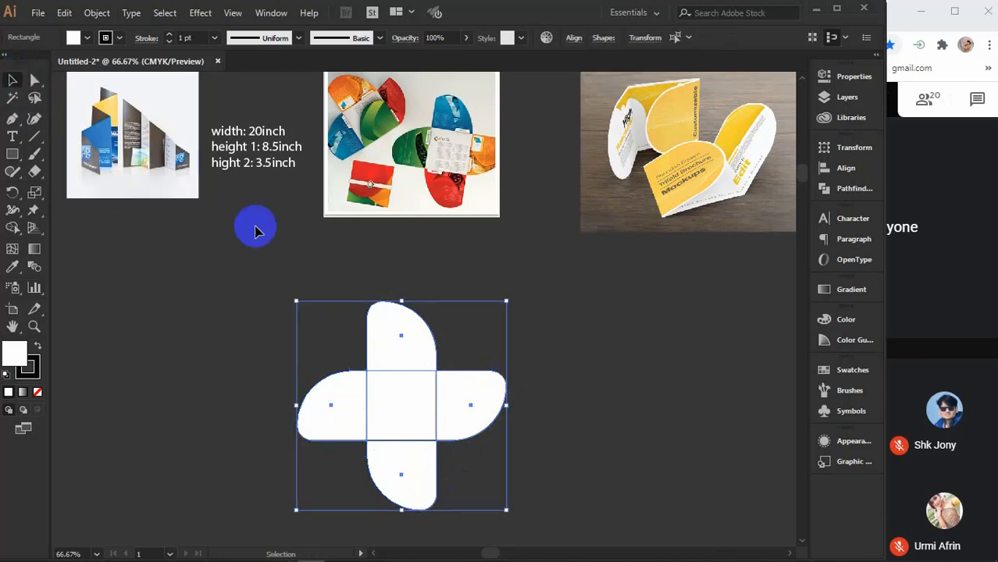
pyautogui.click(594, 357)
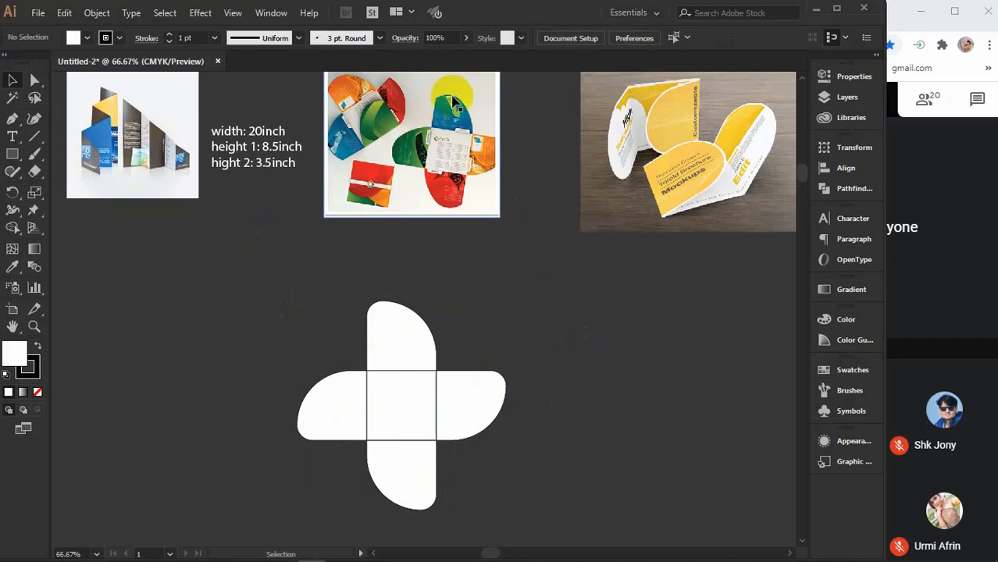
# Step: Reduce the large rounded corner on all four flaps to a radius of about 1.32 in
pyautogui.click(398, 342)
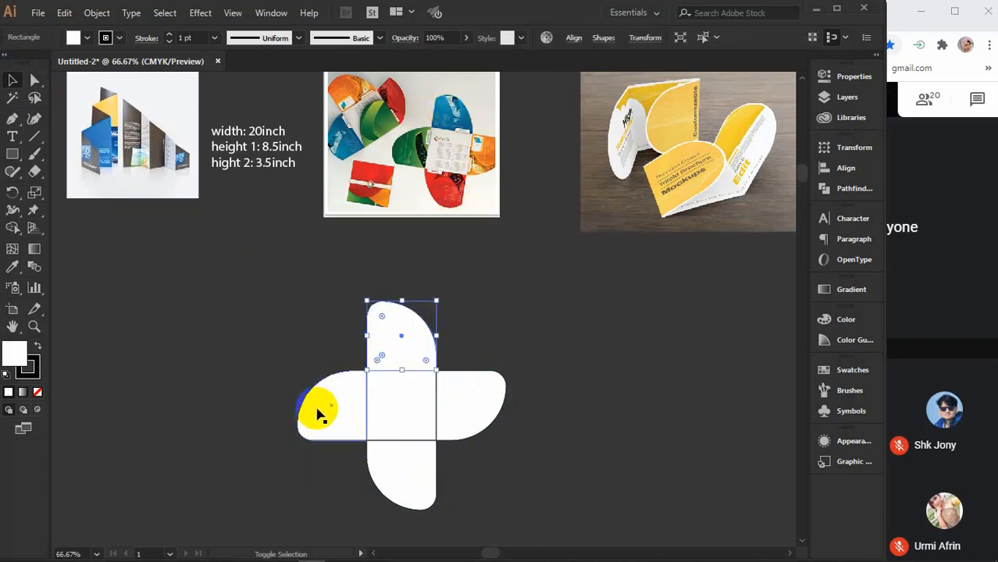
pyautogui.keyDown('shift'); pyautogui.click(318, 414); pyautogui.keyUp('shift')
pyautogui.keyDown('shift'); pyautogui.click(416, 484); pyautogui.keyUp('shift')
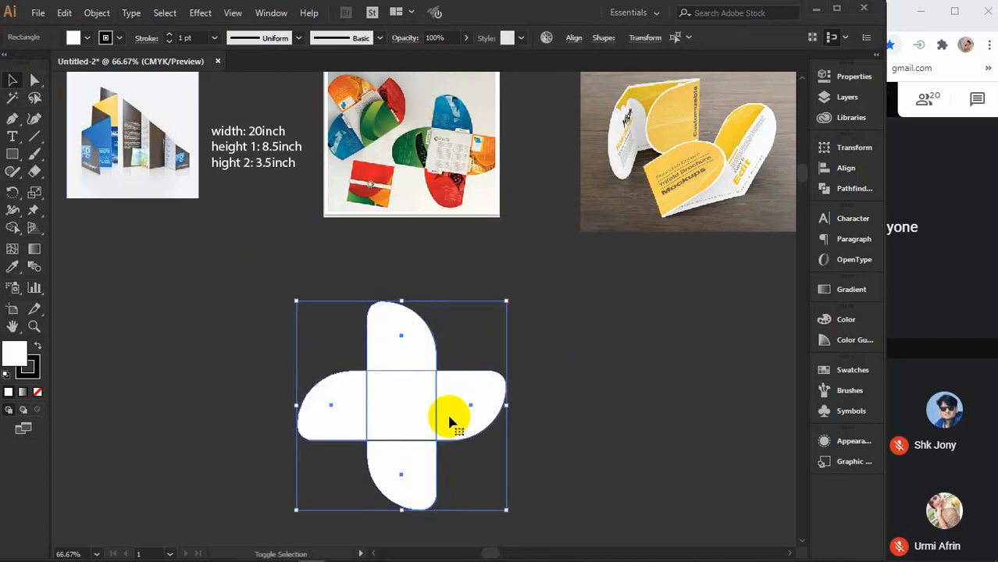
pyautogui.click(35, 80)
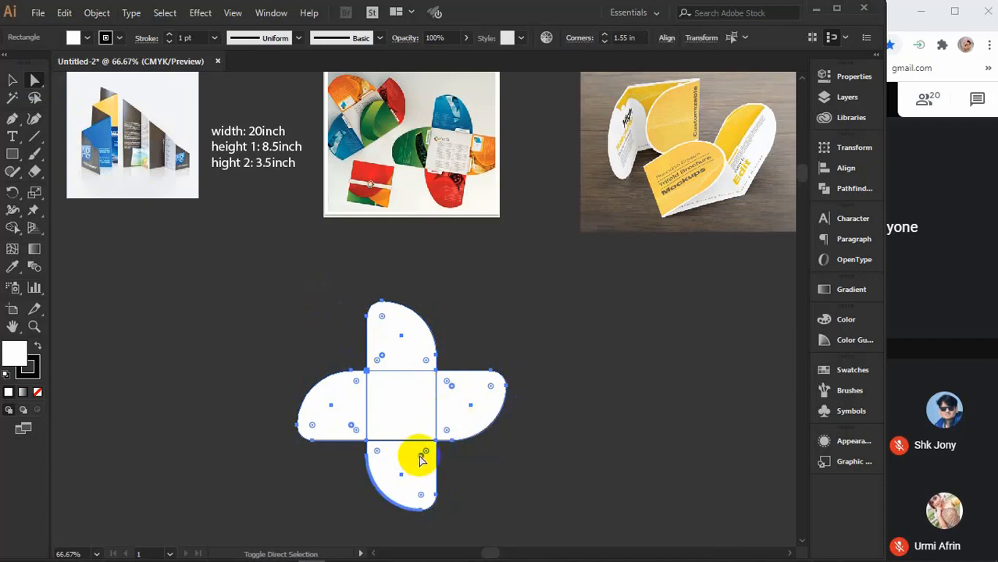
pyautogui.moveTo(421, 458); pyautogui.dragTo(410, 464)
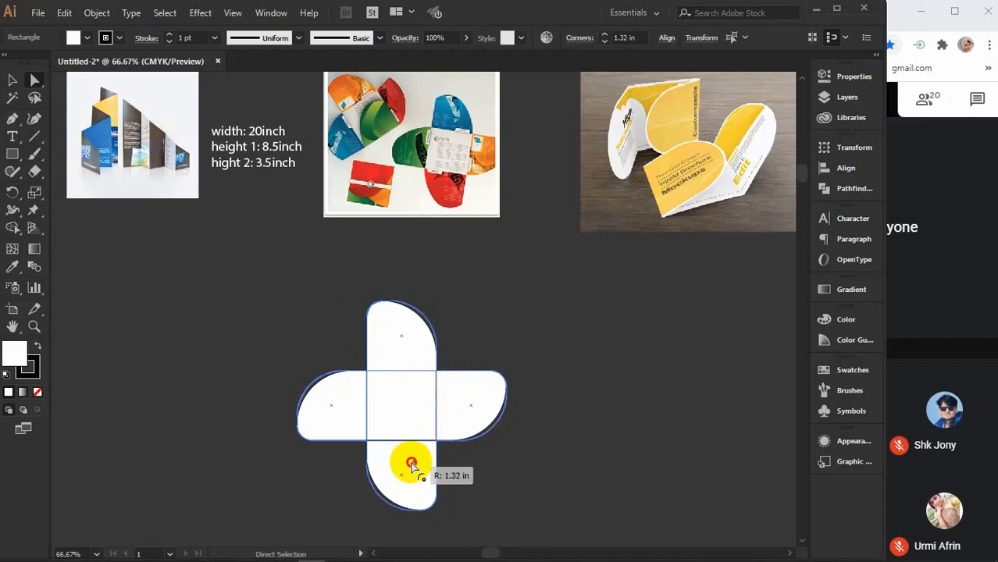
pyautogui.moveTo(411, 464); pyautogui.dragTo(409, 463)
pyautogui.click(12, 81)
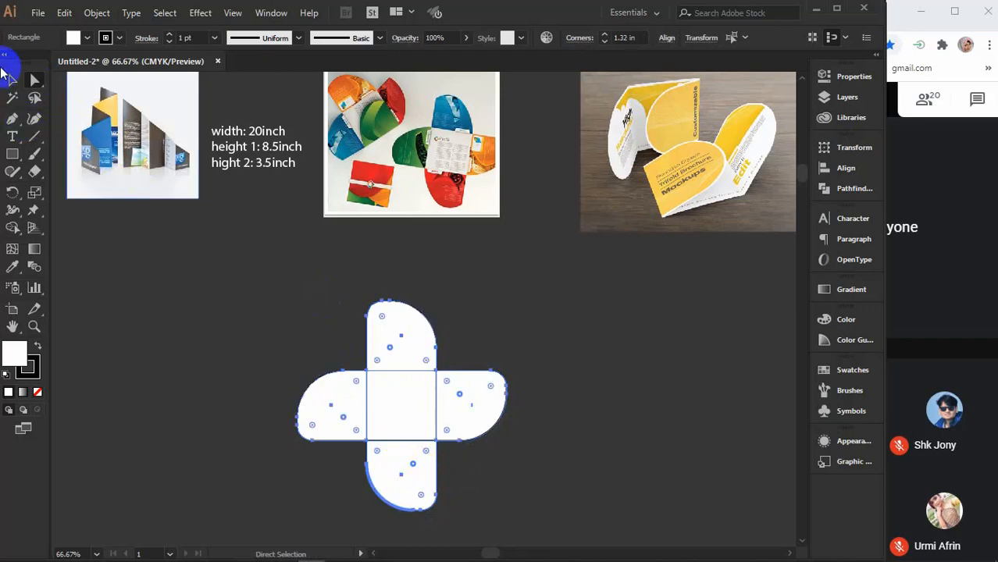
pyautogui.click(584, 335)
# Step: Create outward offset paths with miter joins around all five panels and fill the offset shapes yellow
pyautogui.scroll(-1, 586, 383)
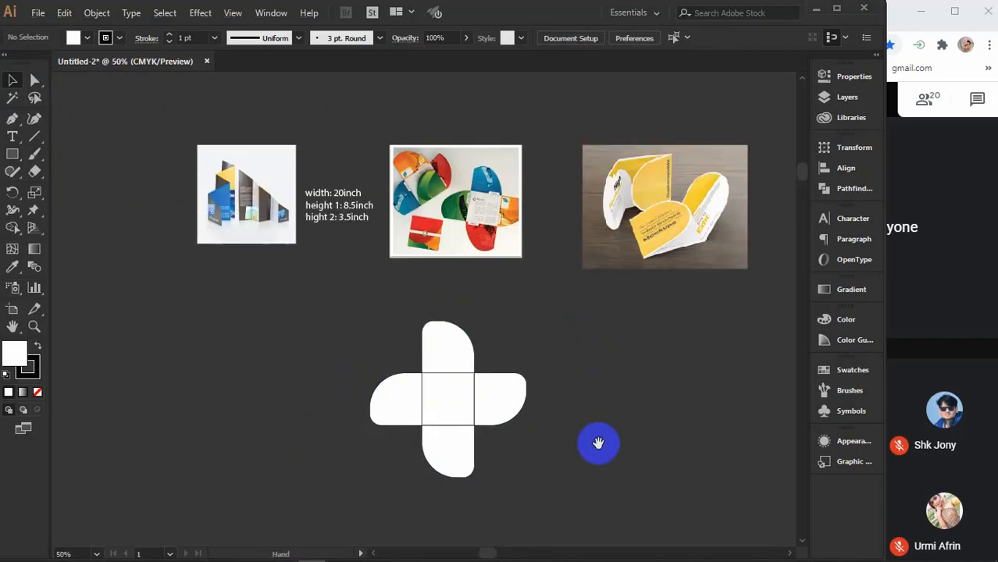
pyautogui.moveTo(598, 443); pyautogui.dragTo(525, 288)
pyautogui.moveTo(246, 159); pyautogui.dragTo(510, 325)
pyautogui.click(97, 13)
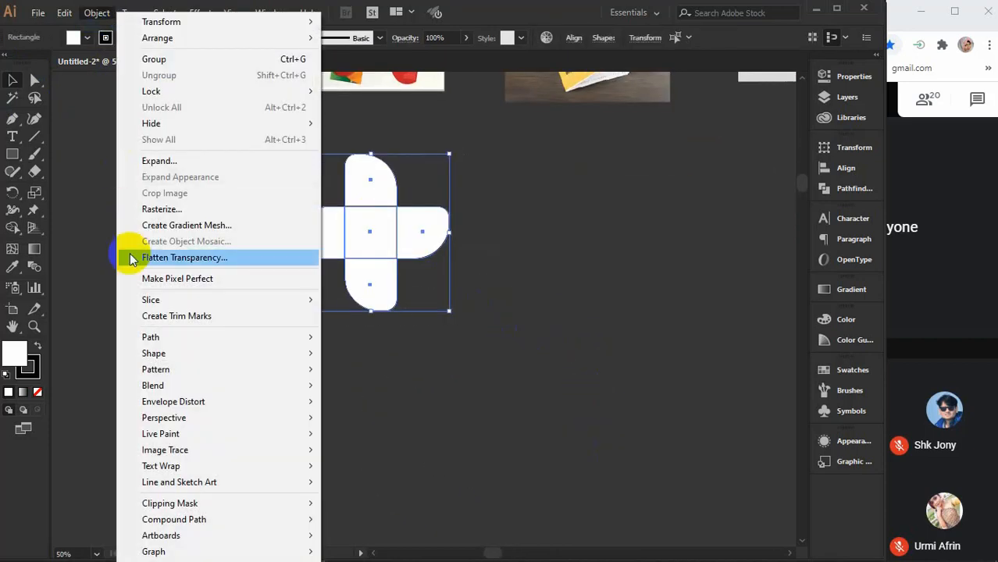
pyautogui.moveTo(168, 338)
pyautogui.click(368, 391)
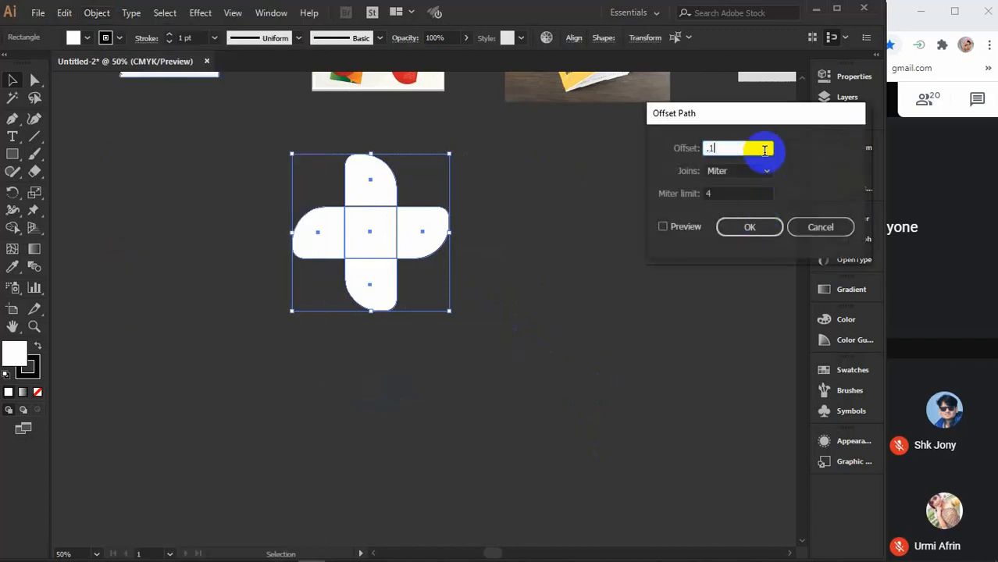
pyautogui.click(675, 226)
pyautogui.click(730, 229)
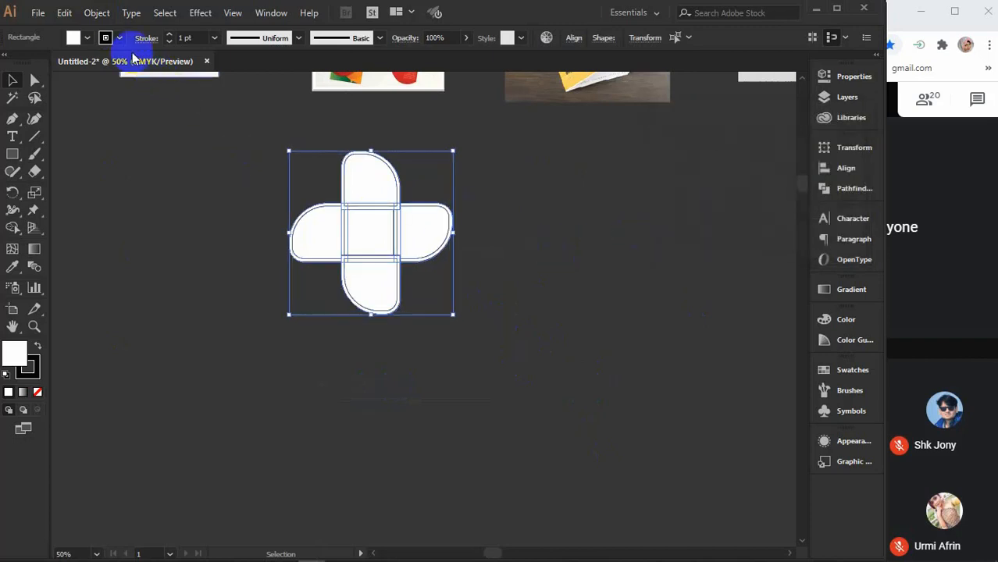
pyautogui.click(87, 38)
pyautogui.click(59, 66)
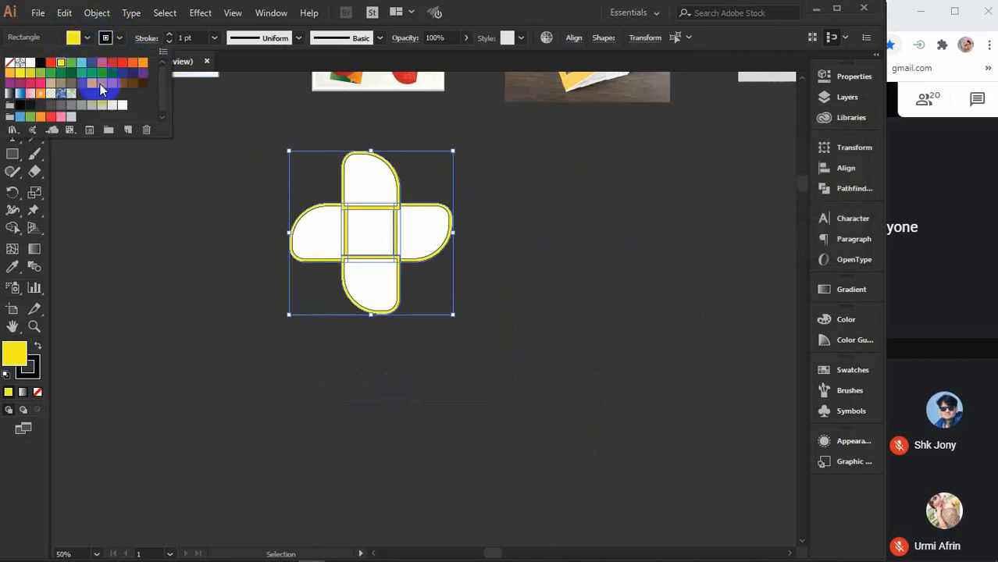
# Step: Send the yellow offset shapes to the back and lock them
pyautogui.click(417, 232)
pyautogui.rightClick(416, 232)
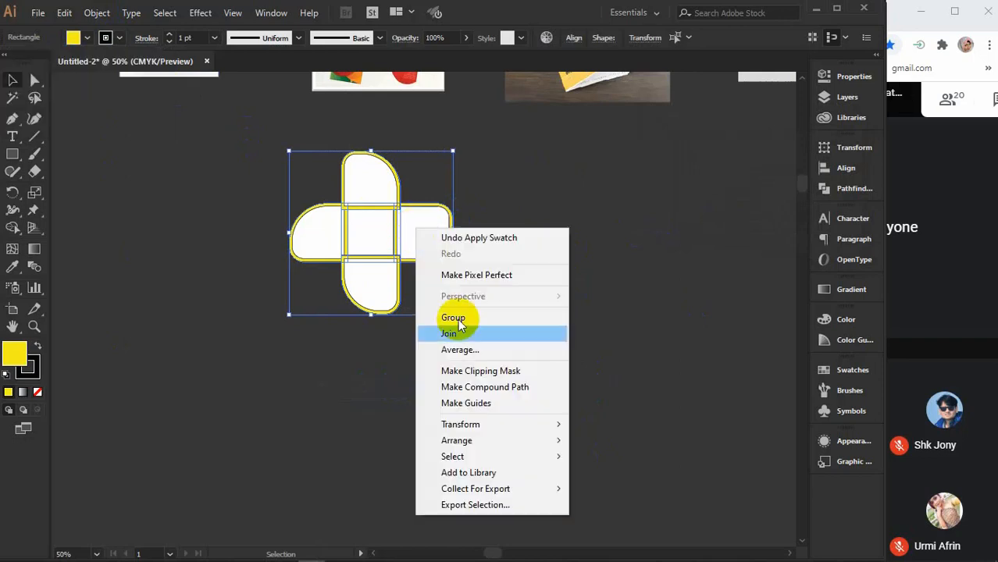
pyautogui.moveTo(457, 444)
pyautogui.click(628, 487)
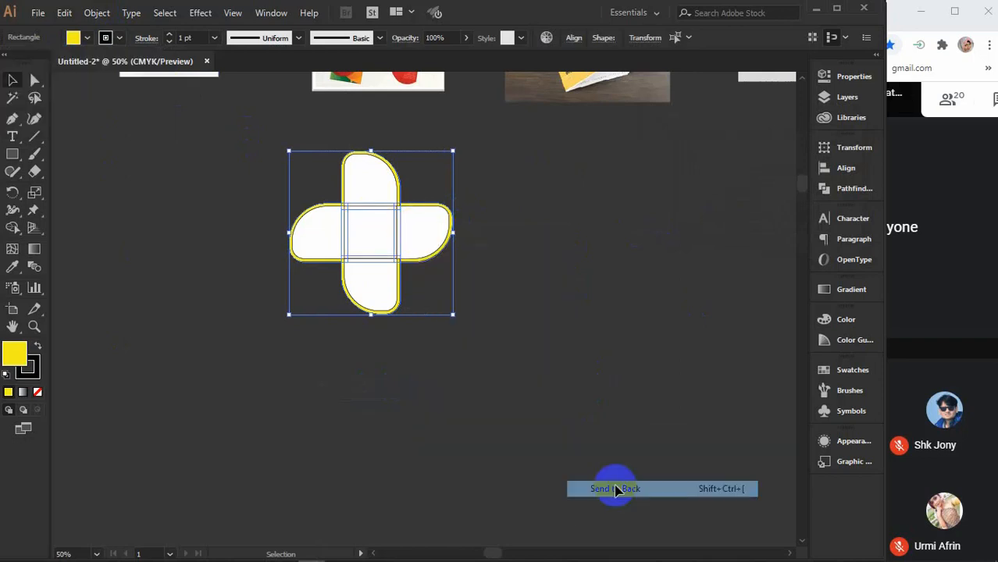
pyautogui.press('a')
pyautogui.click(550, 275)
pyautogui.press('v')
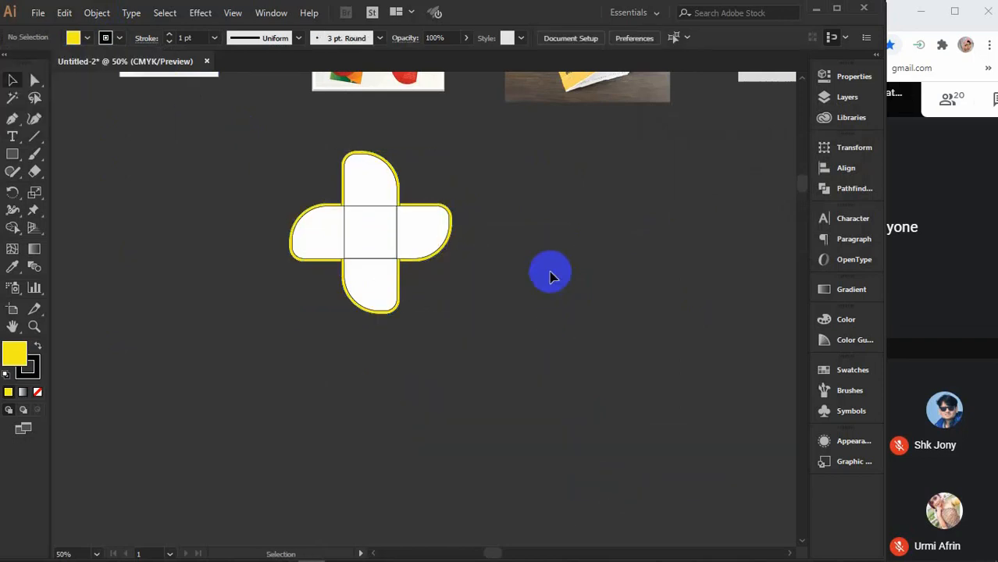
# Step: Create inward offset paths inside all five white panels, using a negative offset with miter joins and previewing it
pyautogui.moveTo(294, 162); pyautogui.dragTo(452, 320)
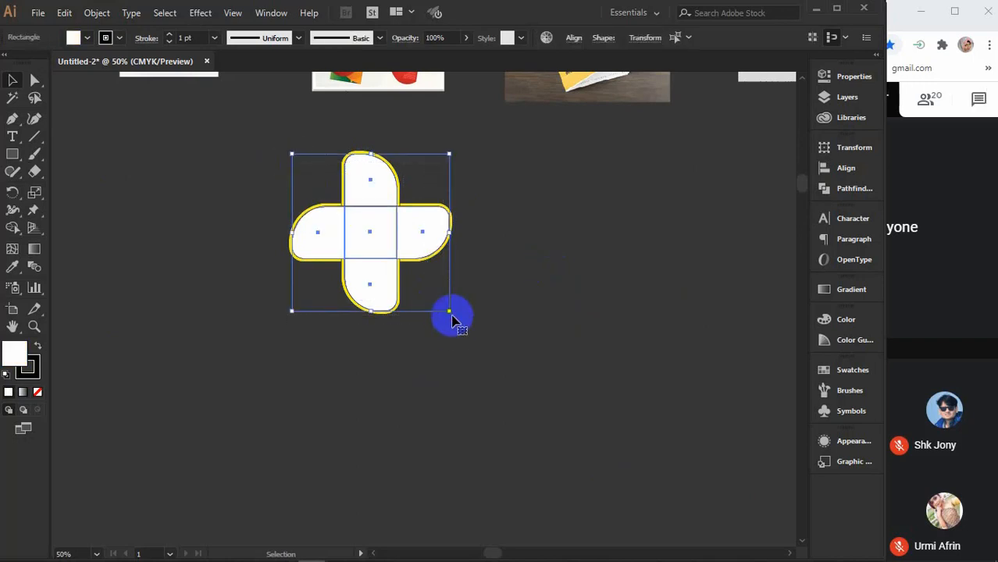
pyautogui.click(97, 12)
pyautogui.moveTo(222, 339)
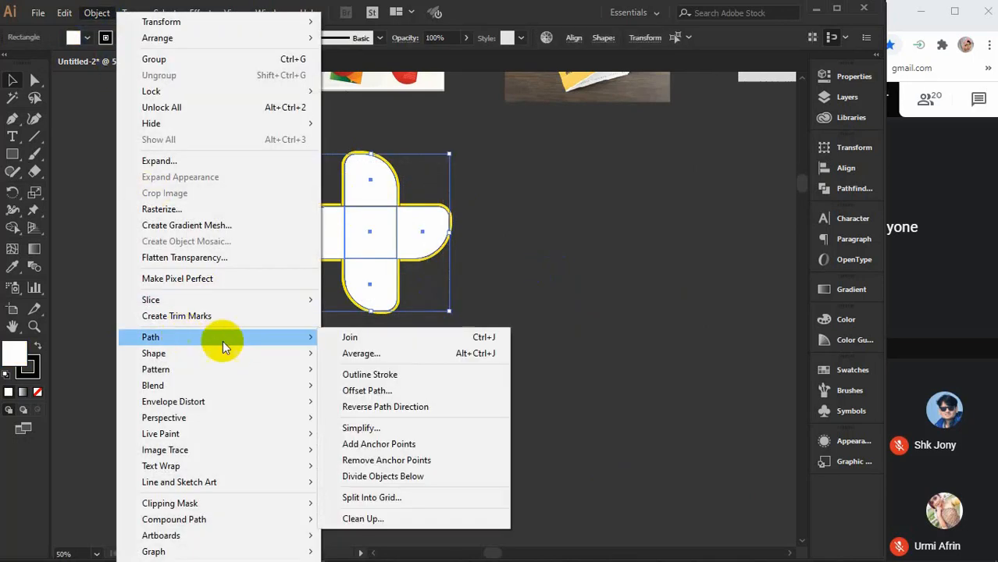
pyautogui.click(364, 389)
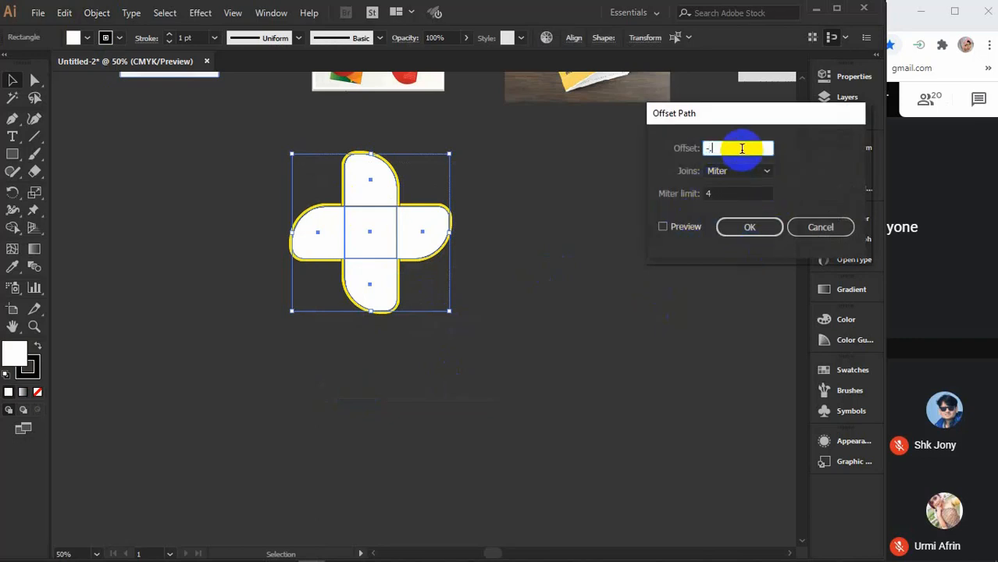
pyautogui.click(663, 227)
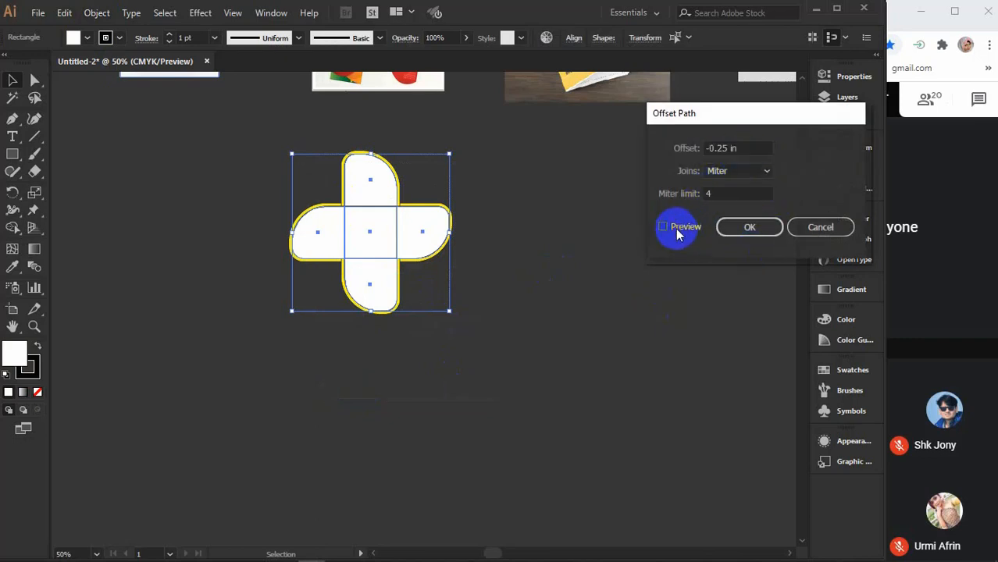
pyautogui.doubleClick(733, 149)
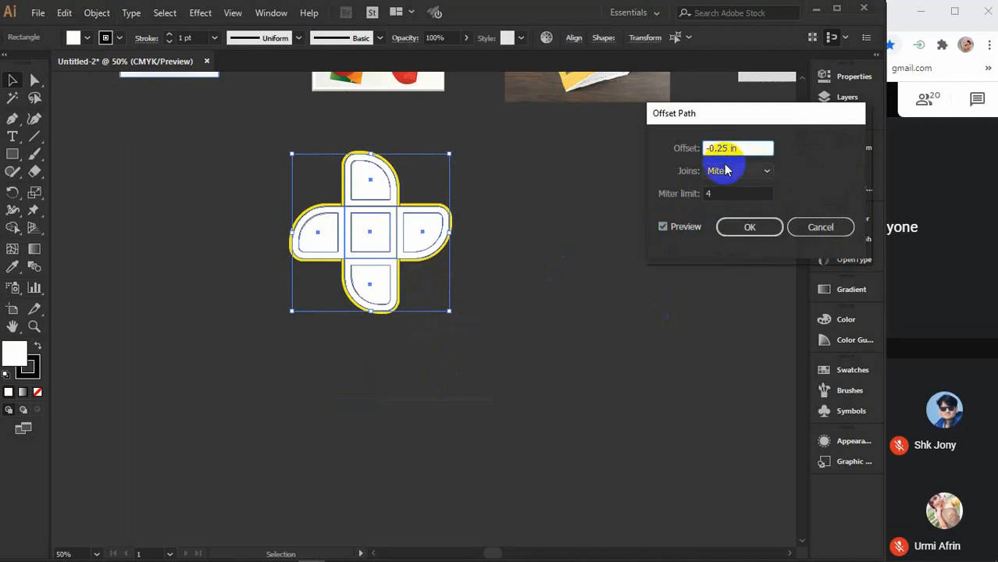
pyautogui.click(674, 227)
pyautogui.click(674, 227)
pyautogui.click(750, 232)
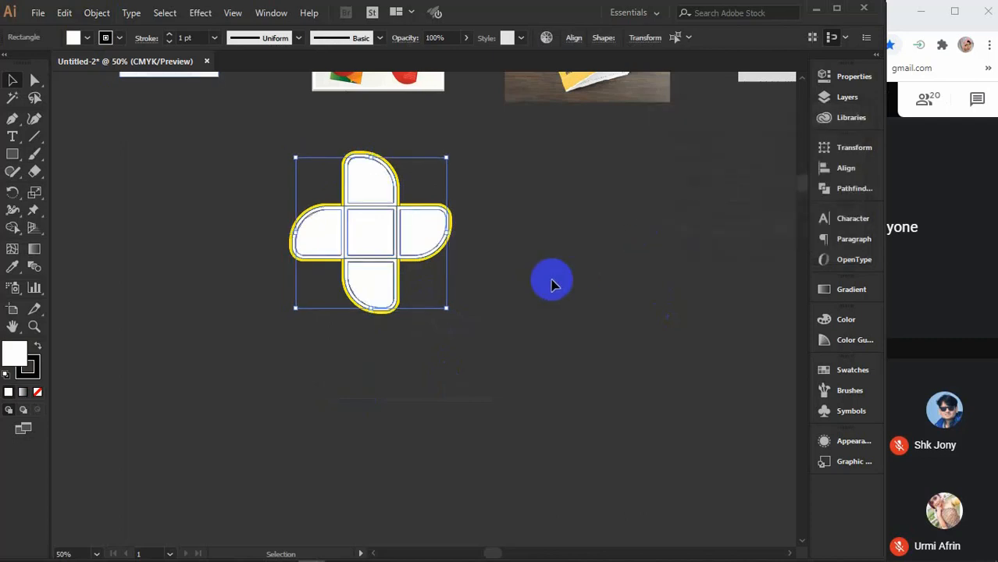
# Step: Hide the white panels together with their inner margin outlines, and unlock the yellow bleed shapes
pyautogui.press('a')
pyautogui.press('v')
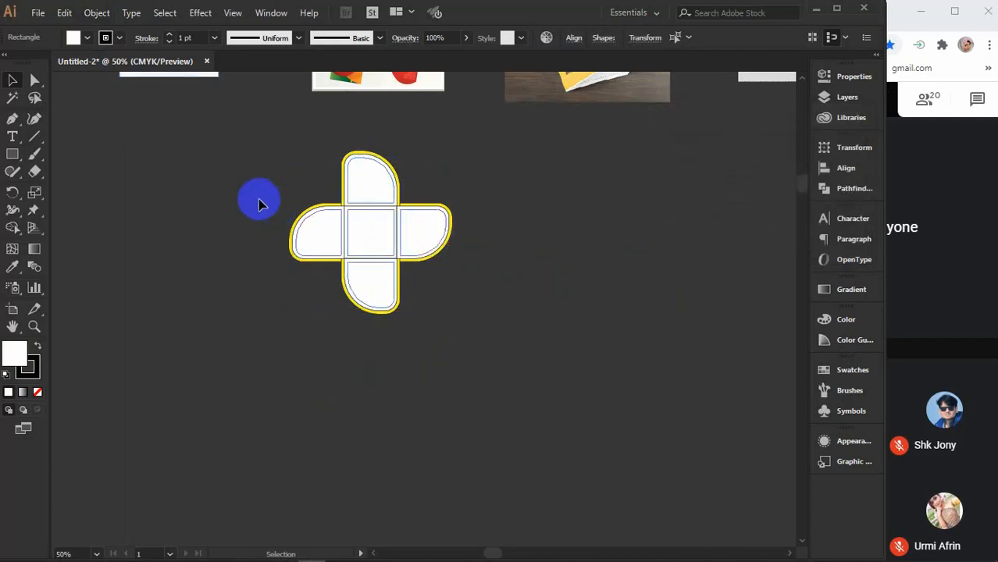
pyautogui.moveTo(246, 170); pyautogui.dragTo(493, 321)
pyautogui.press('a')
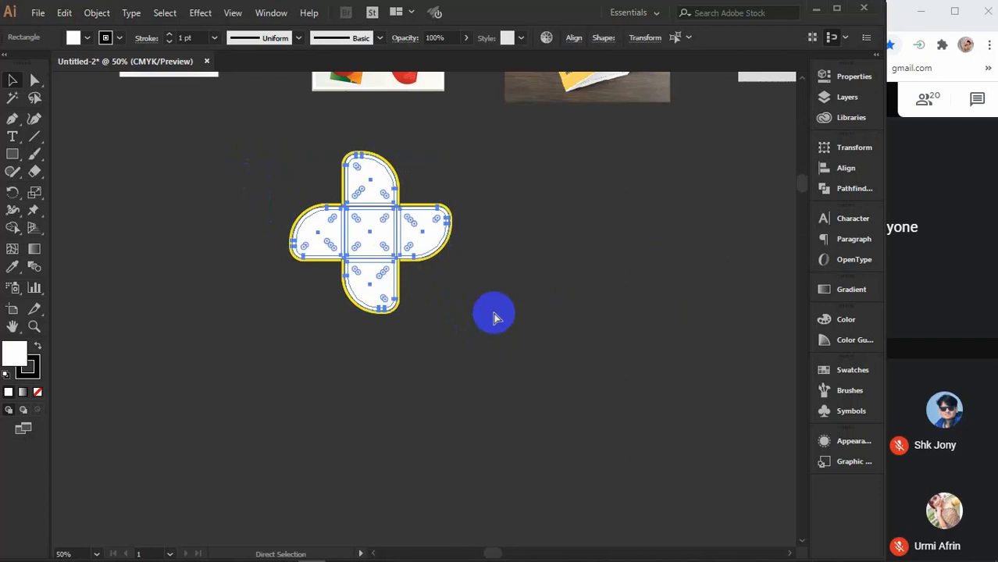
pyautogui.press('Delete')
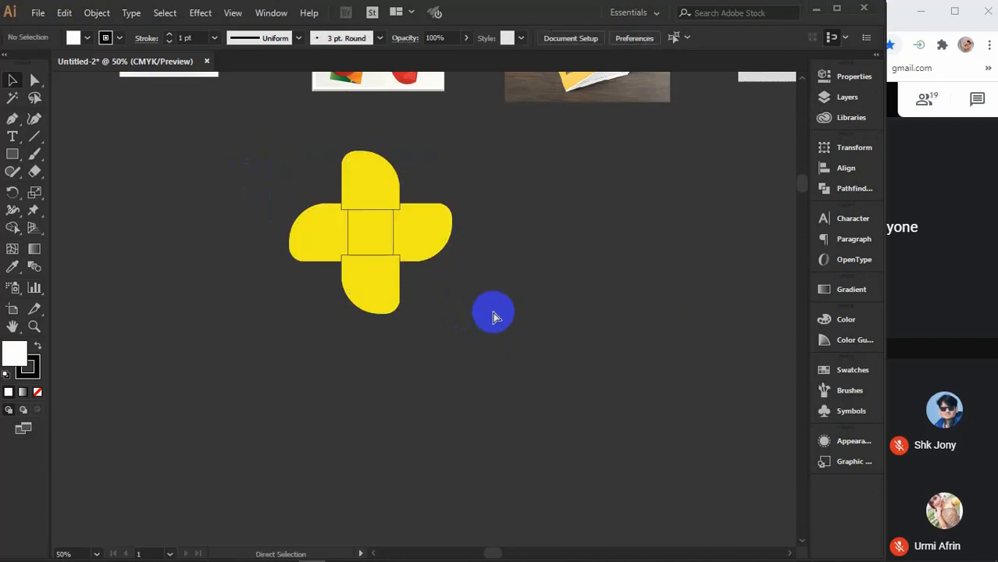
pyautogui.hotkey('ctrl', 'alt', '2')
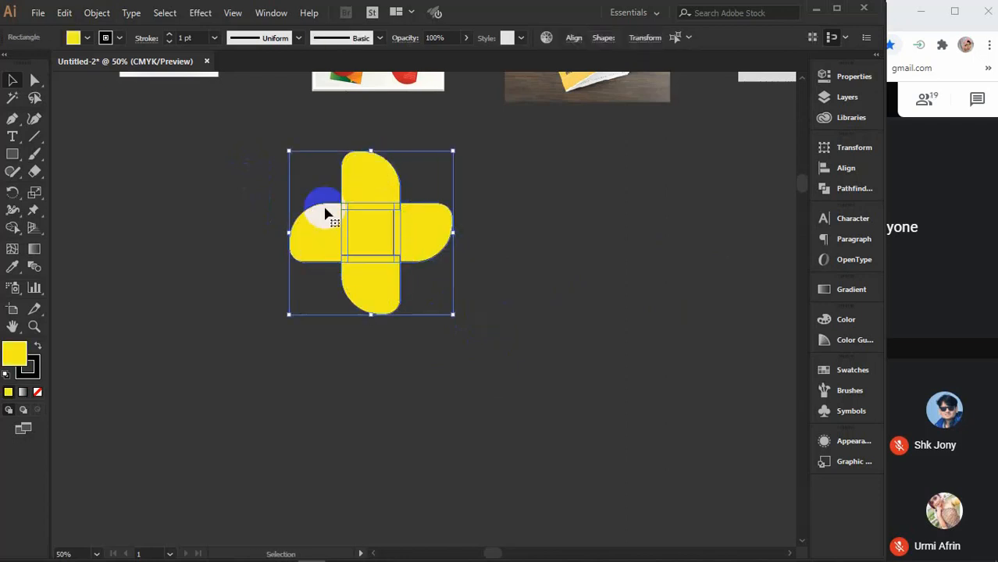
# Step: Merge the five overlapping yellow bleed shapes into a single cross-shaped outline with the Shape Builder tool
pyautogui.scroll(3, 412, 255)
pyautogui.moveTo(350, 207); pyautogui.dragTo(481, 295)
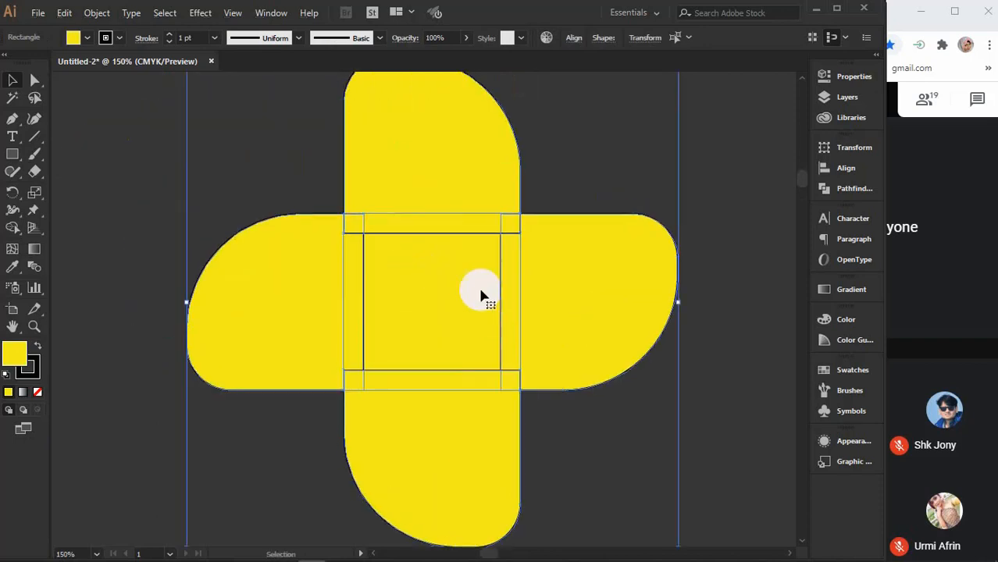
pyautogui.click(579, 149)
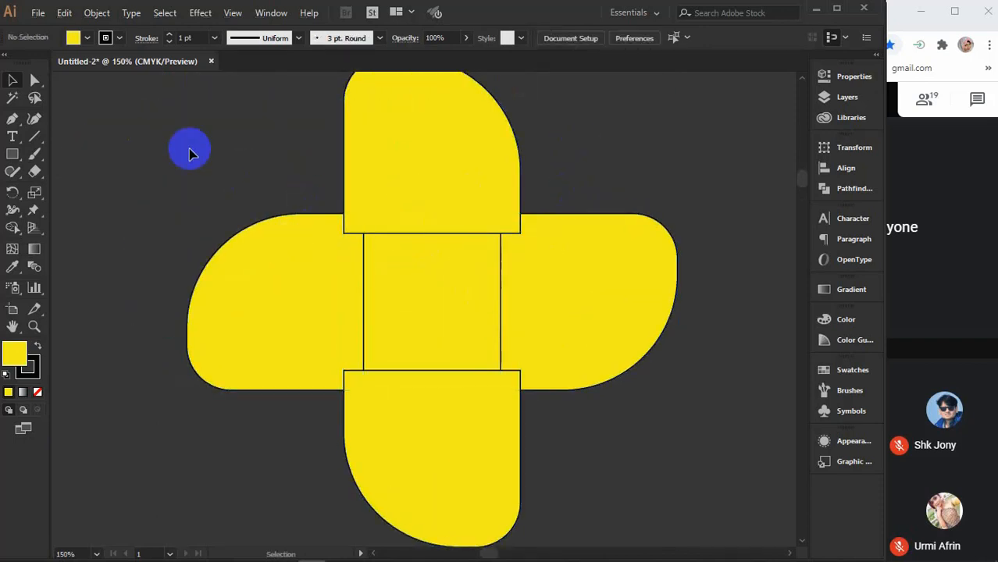
pyautogui.moveTo(187, 123); pyautogui.dragTo(609, 453)
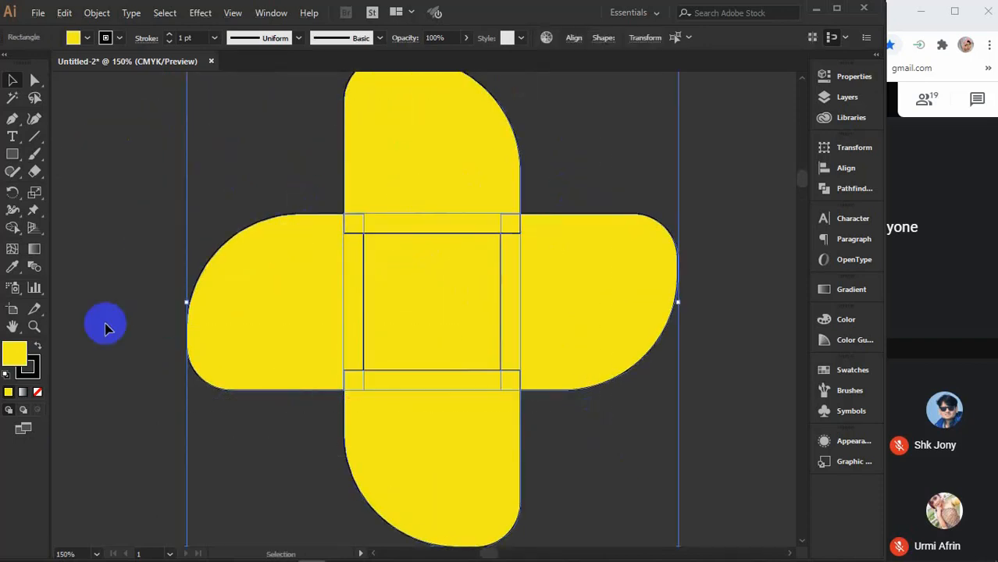
pyautogui.click(12, 227)
pyautogui.moveTo(260, 295)
pyautogui.mouseDown()
pyautogui.moveTo(387, 232)
pyautogui.moveTo(361, 207)
pyautogui.moveTo(492, 214)
pyautogui.moveTo(527, 253)
pyautogui.moveTo(503, 364)
pyautogui.moveTo(481, 406)
pyautogui.moveTo(371, 388)
pyautogui.moveTo(354, 361)
pyautogui.mouseUp()
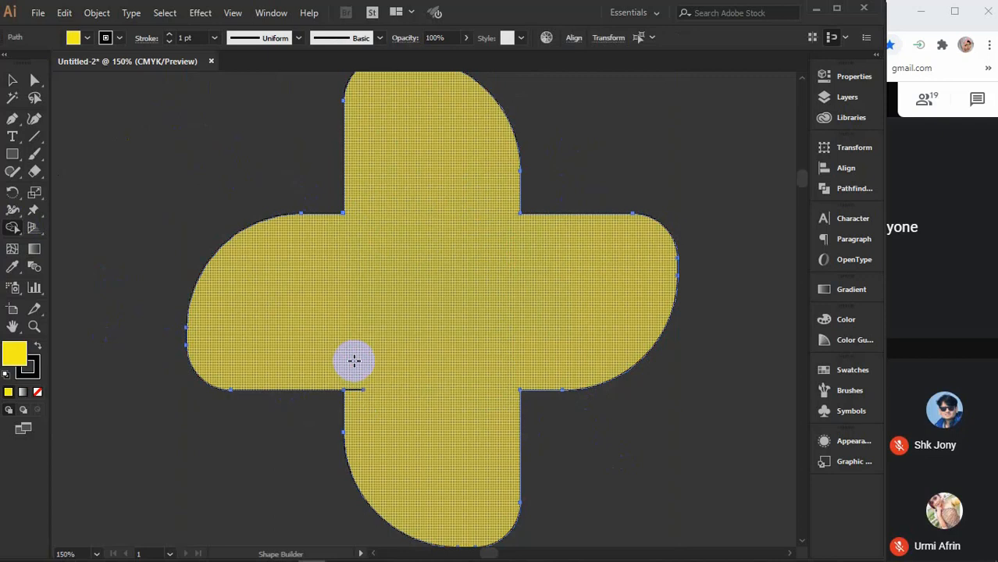
pyautogui.press('v')
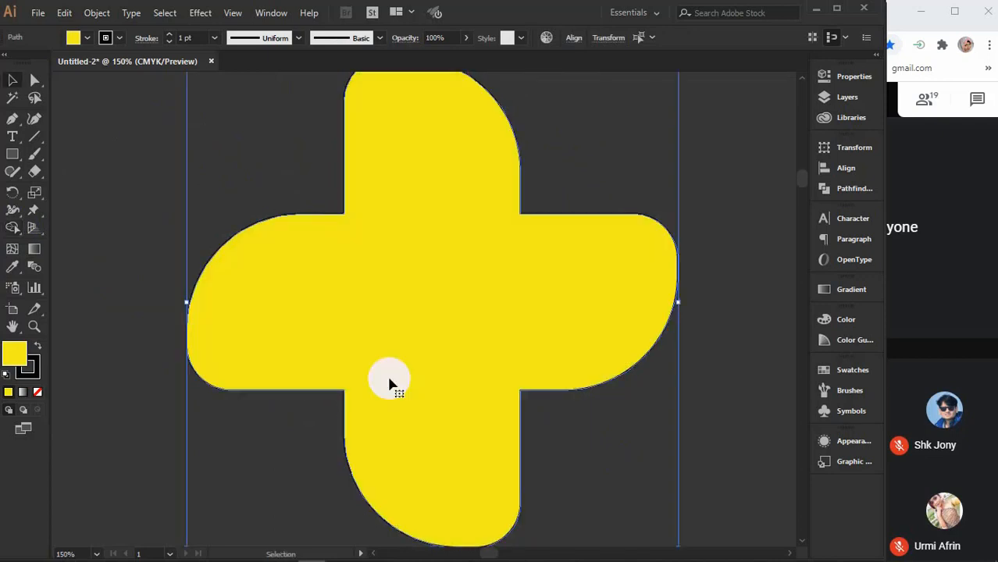
# Step: Show all hidden white panels and margin outlines again on top of the merged yellow shape
pyautogui.scroll(-2, 687, 346)
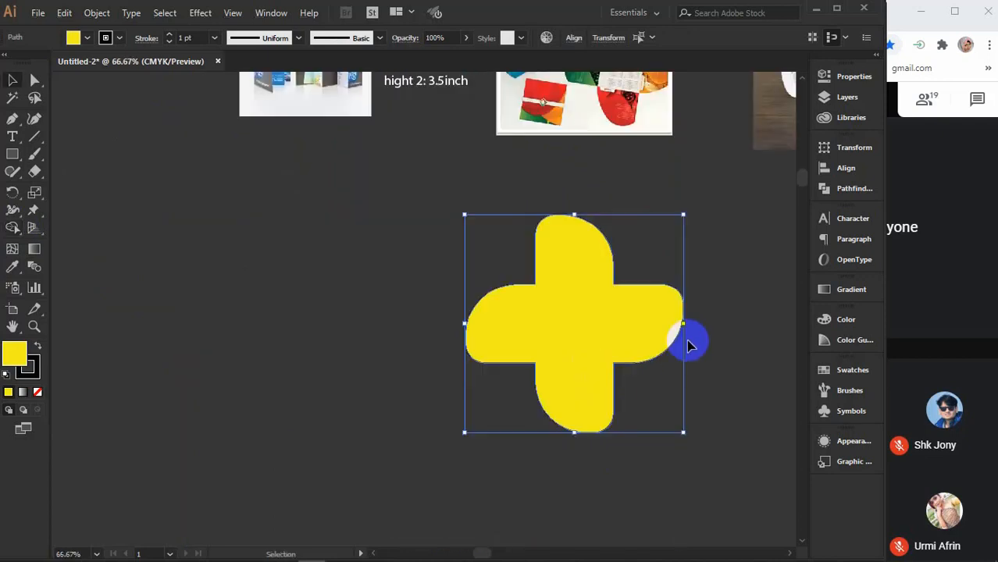
pyautogui.moveTo(698, 379); pyautogui.dragTo(555, 353)
pyautogui.click(621, 340)
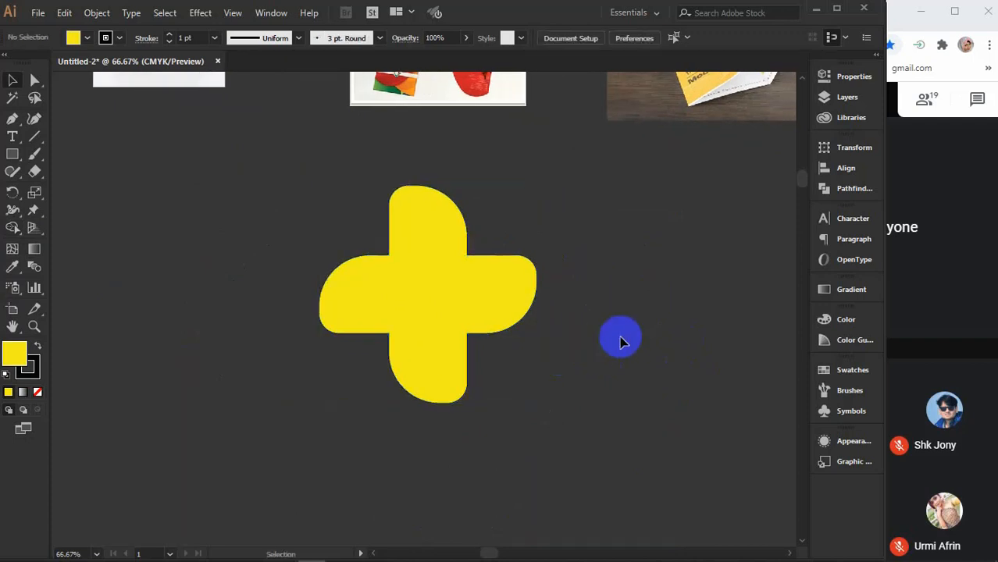
pyautogui.hotkey('ctrl', 'alt', '3')
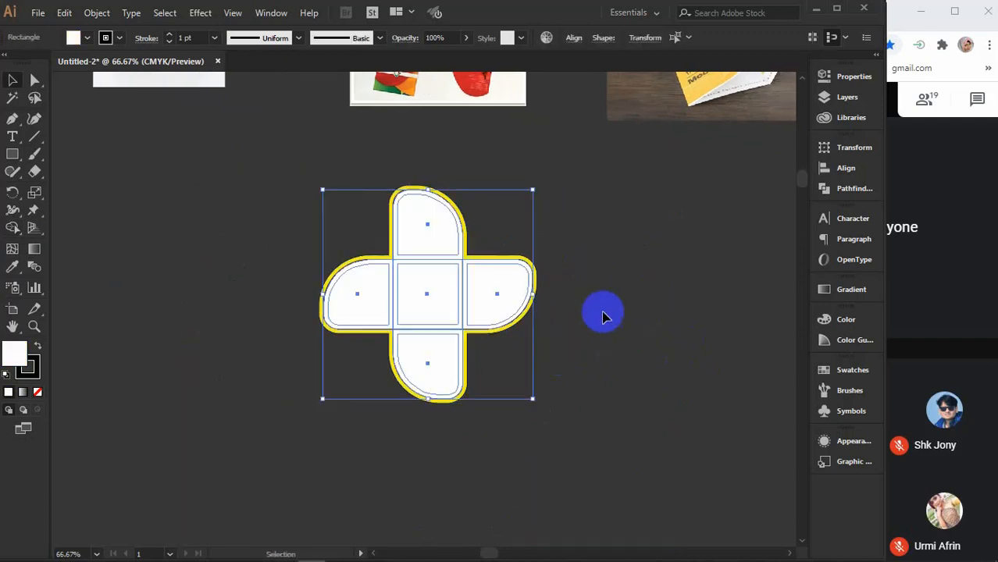
pyautogui.click(587, 294)
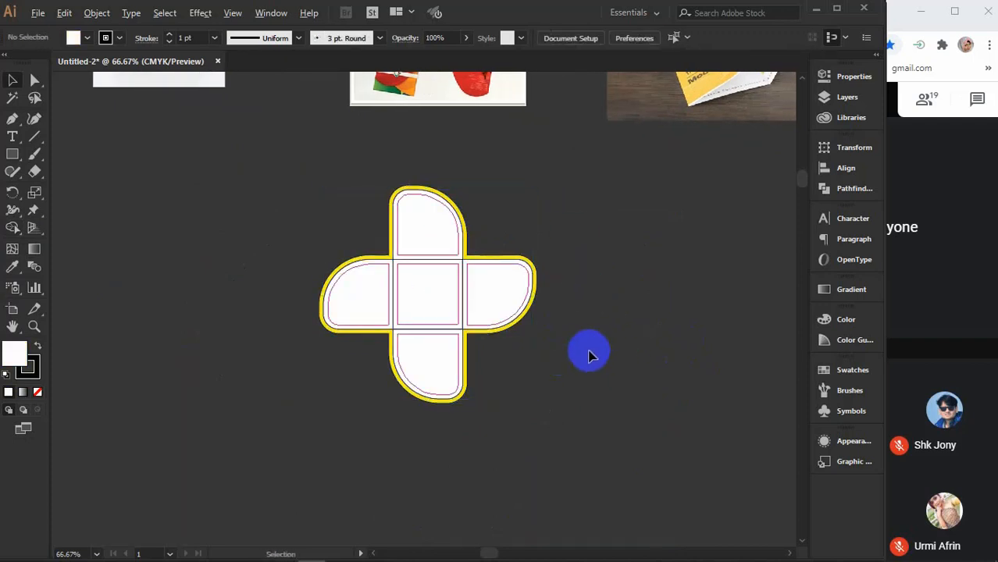
# Step: Duplicate the complete cross-shaped layout, including bleed and margins, and place the copy beside the original
pyautogui.scroll(-1, 589, 351)
pyautogui.moveTo(552, 363); pyautogui.dragTo(478, 311)
pyautogui.moveTo(282, 178); pyautogui.dragTo(571, 403)
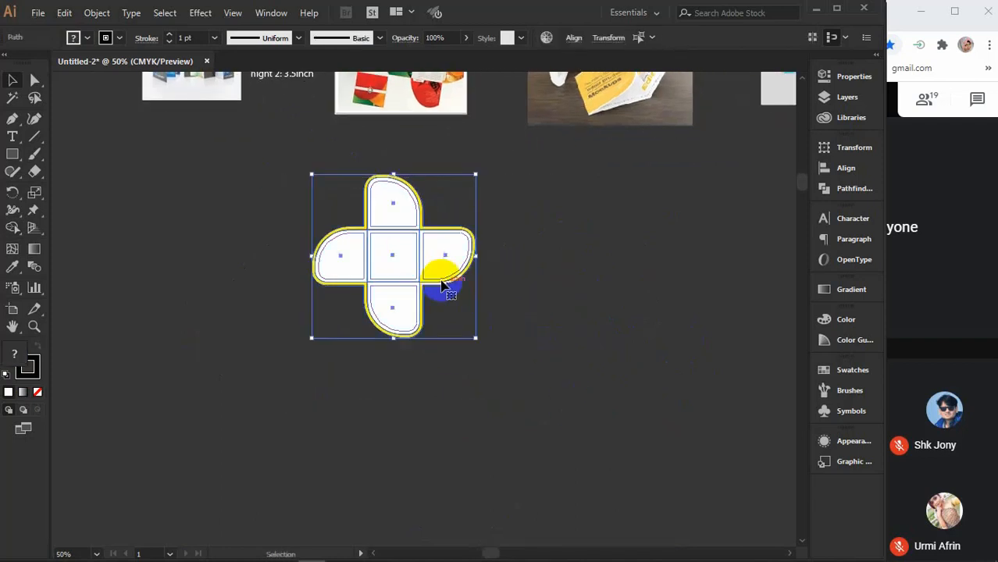
pyautogui.moveTo(397, 254); pyautogui.dragTo(593, 264)
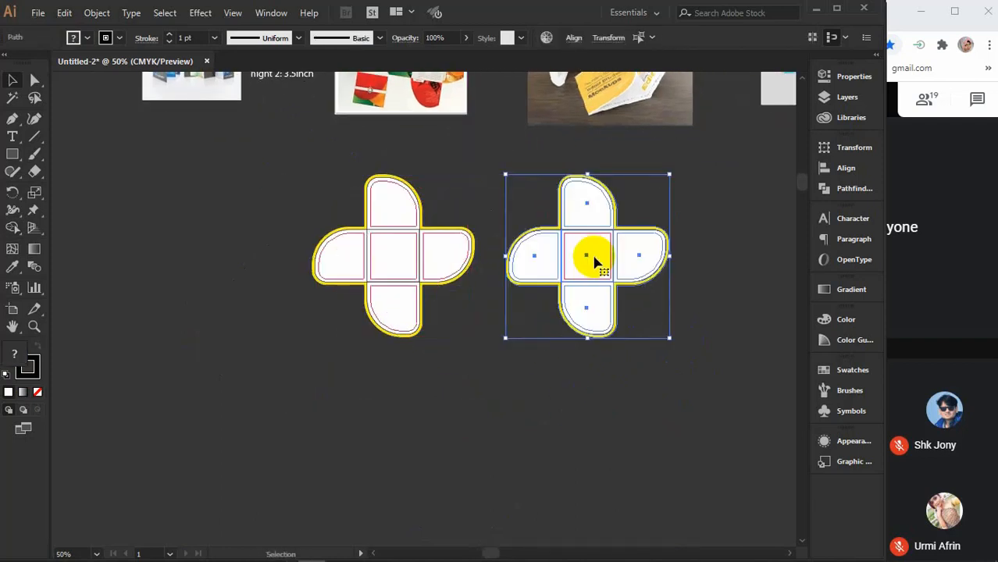
pyautogui.moveTo(501, 392); pyautogui.dragTo(466, 452)
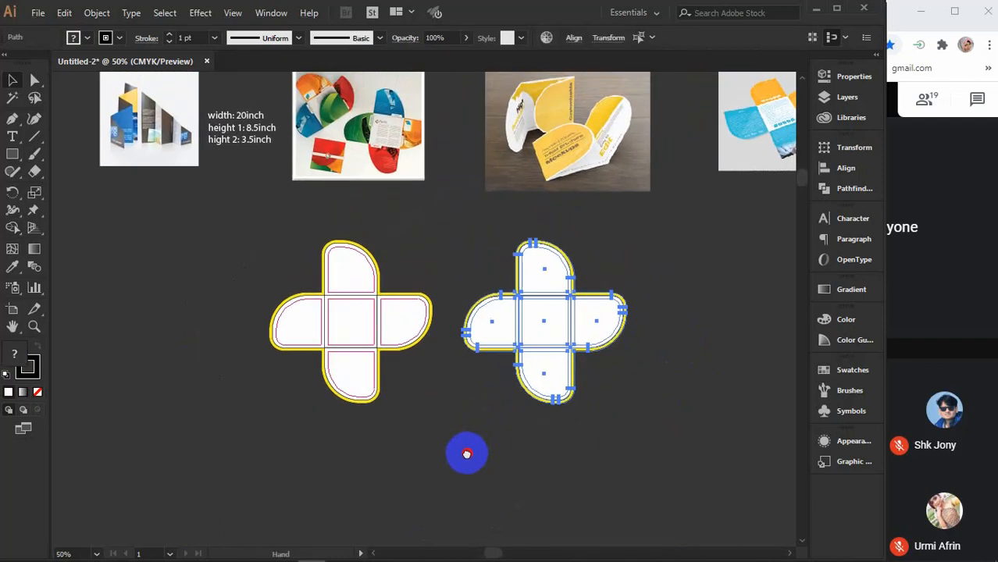
pyautogui.click(218, 270)
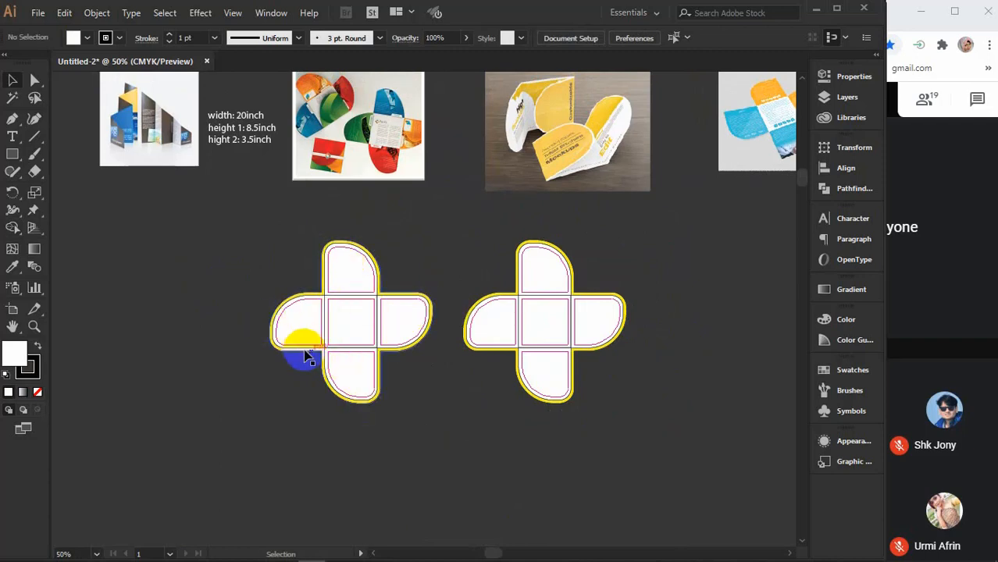
pyautogui.click(400, 314)
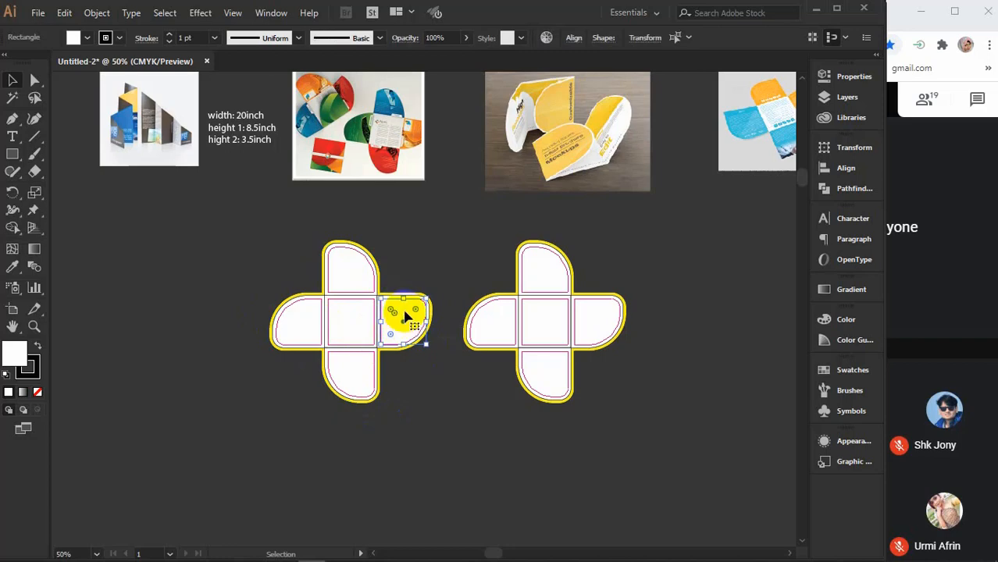
pyautogui.click(548, 326)
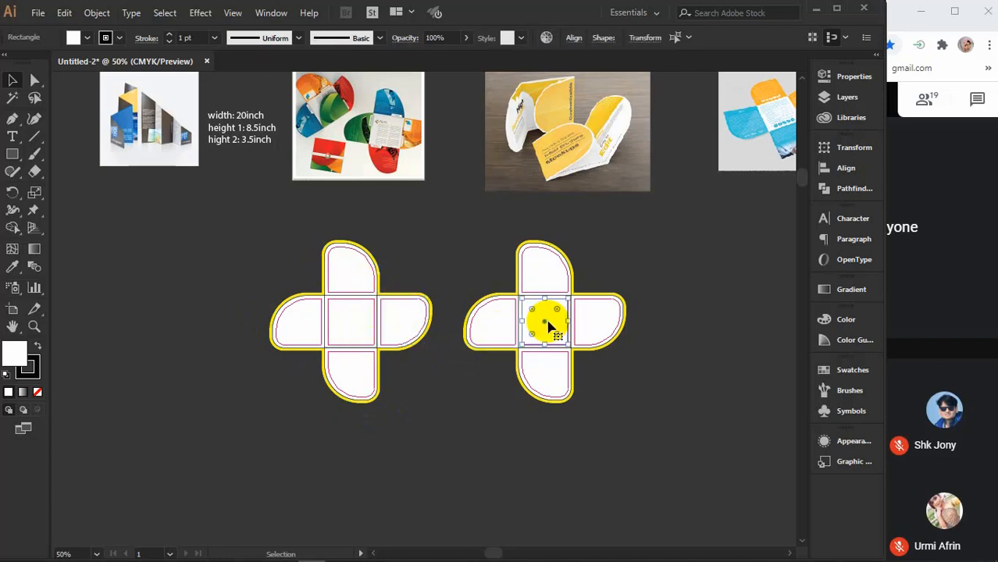
pyautogui.click(401, 316)
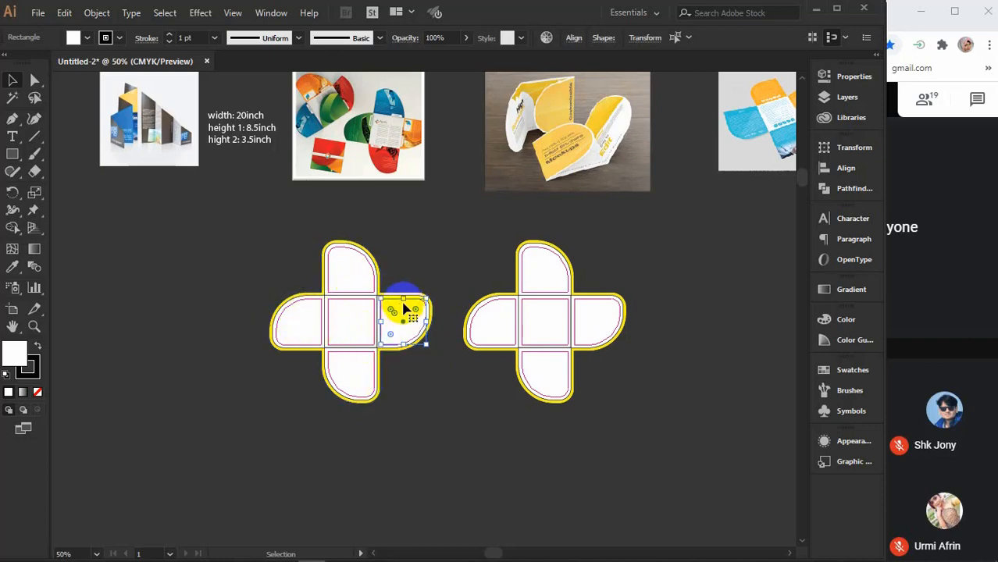
pyautogui.click(545, 324)
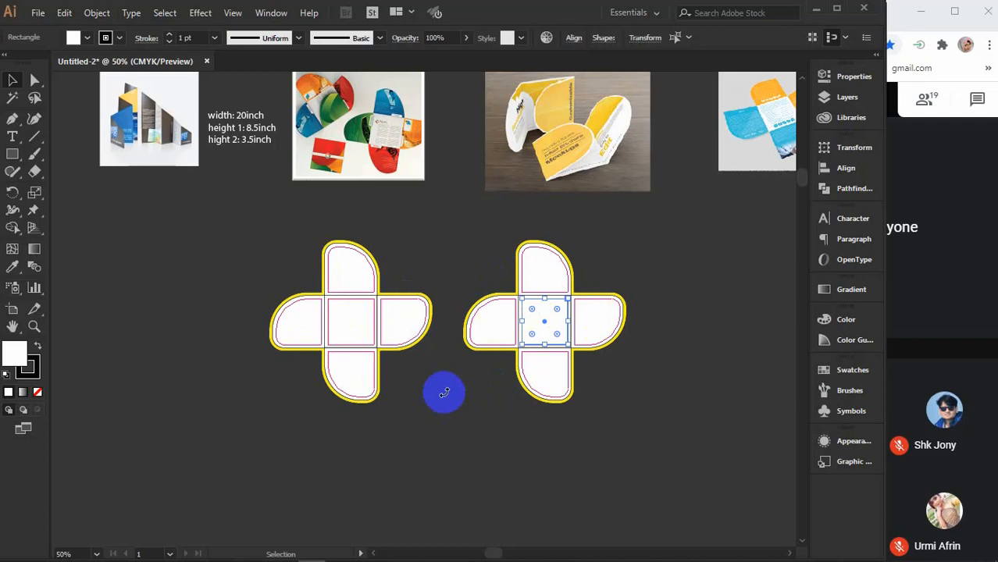
pyautogui.click(500, 475)
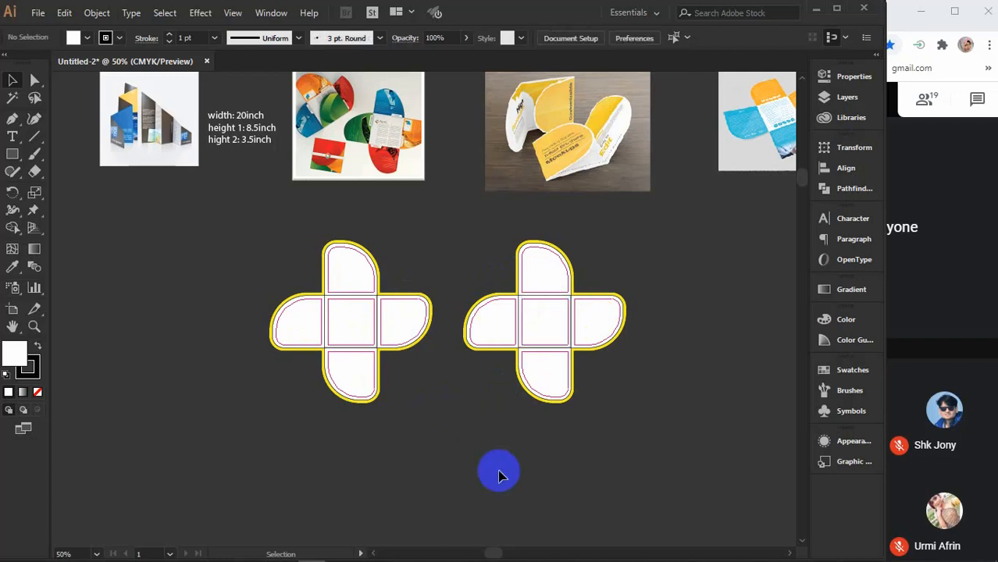
# Step: Try to scale both cross-shaped layouts down together
pyautogui.moveTo(236, 242); pyautogui.dragTo(435, 322)
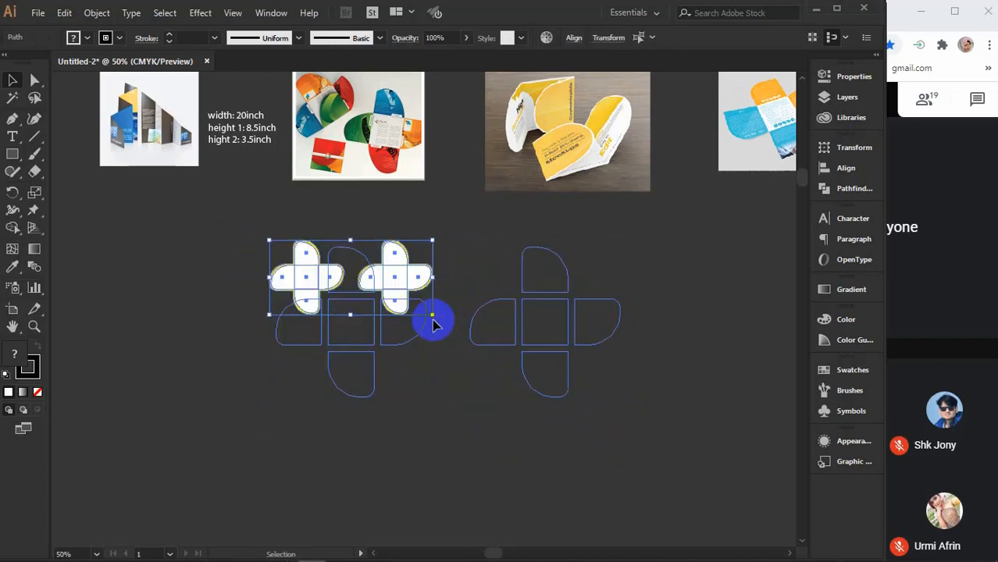
pyautogui.hotkey('ctrl', 'z')
pyautogui.click(485, 471)
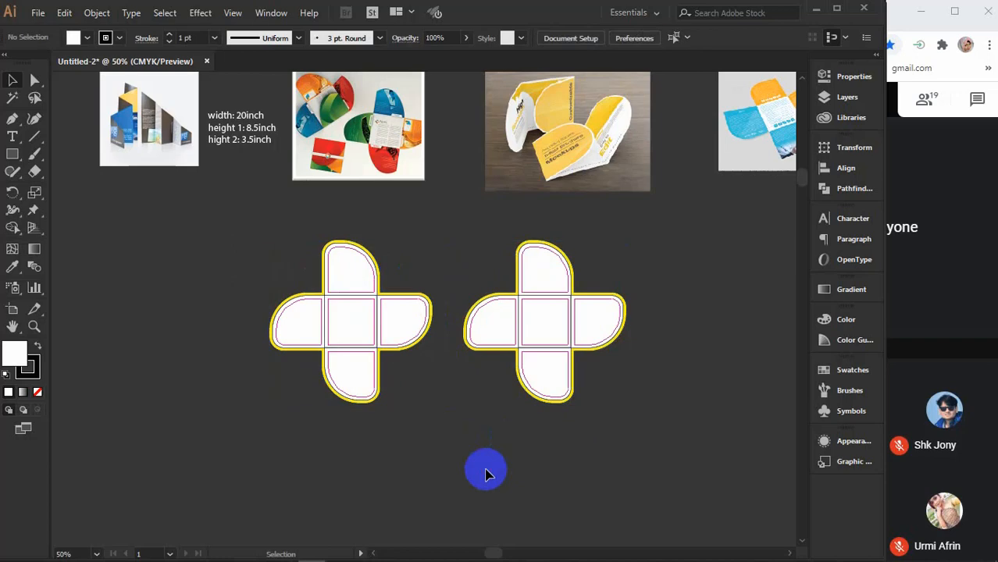
pyautogui.scroll(2, 380, 347)
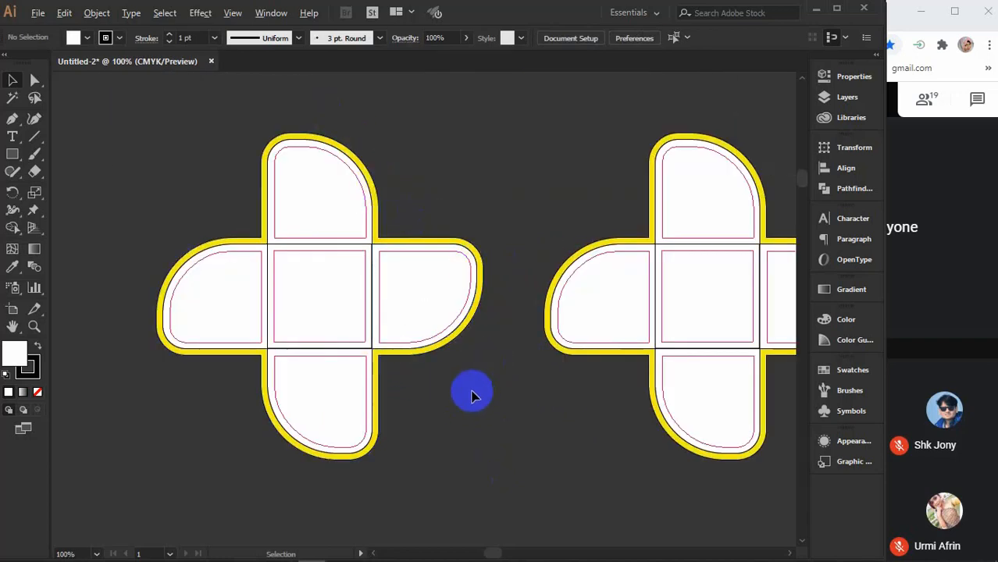
pyautogui.scroll(1, 397, 306)
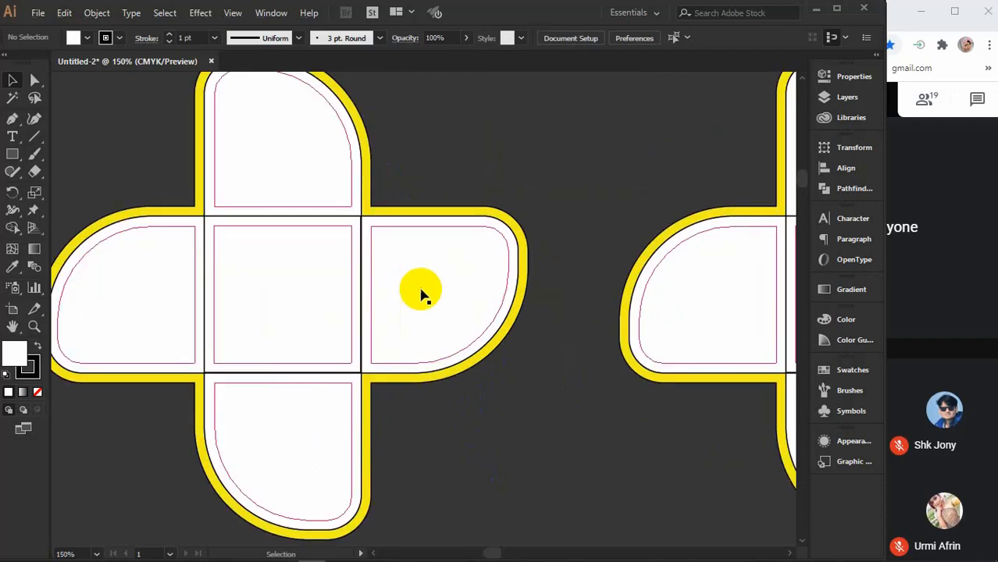
pyautogui.moveTo(423, 292); pyautogui.dragTo(486, 323)
pyautogui.scroll(-4, 486, 322)
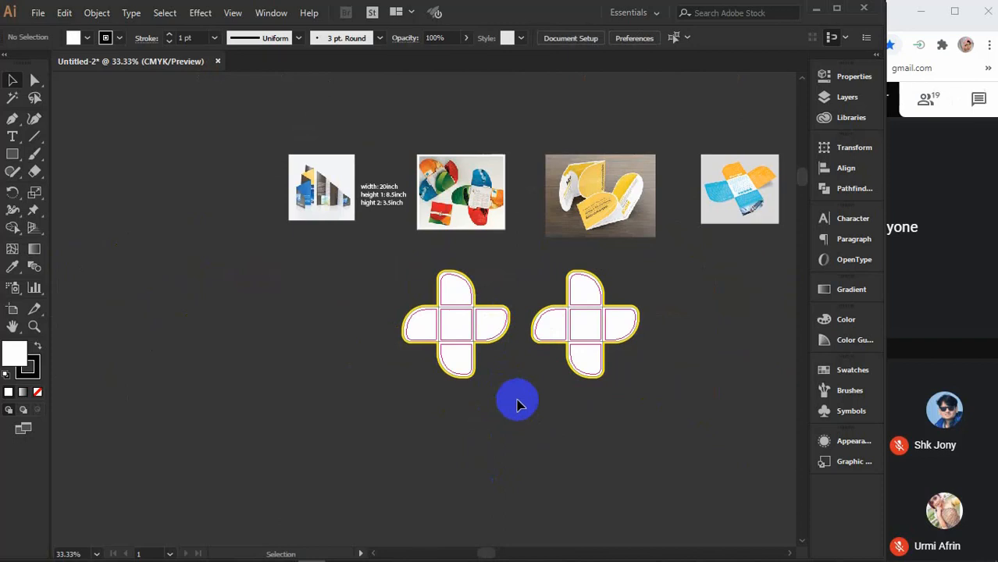
# Step: Delete both cross-shaped layouts below the reference images
pyautogui.click(295, 159)
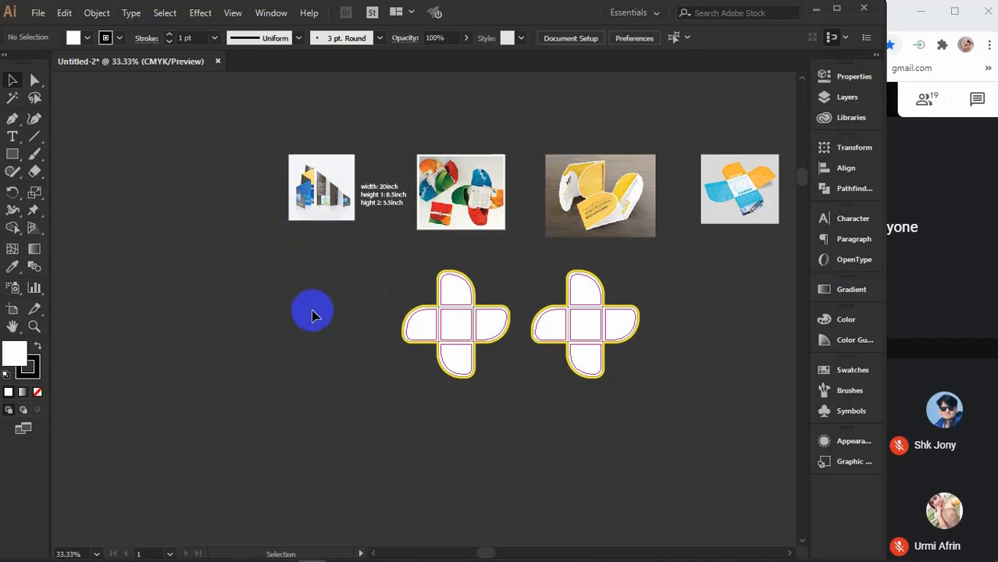
pyautogui.moveTo(345, 278); pyautogui.dragTo(678, 423)
pyautogui.press('Delete')
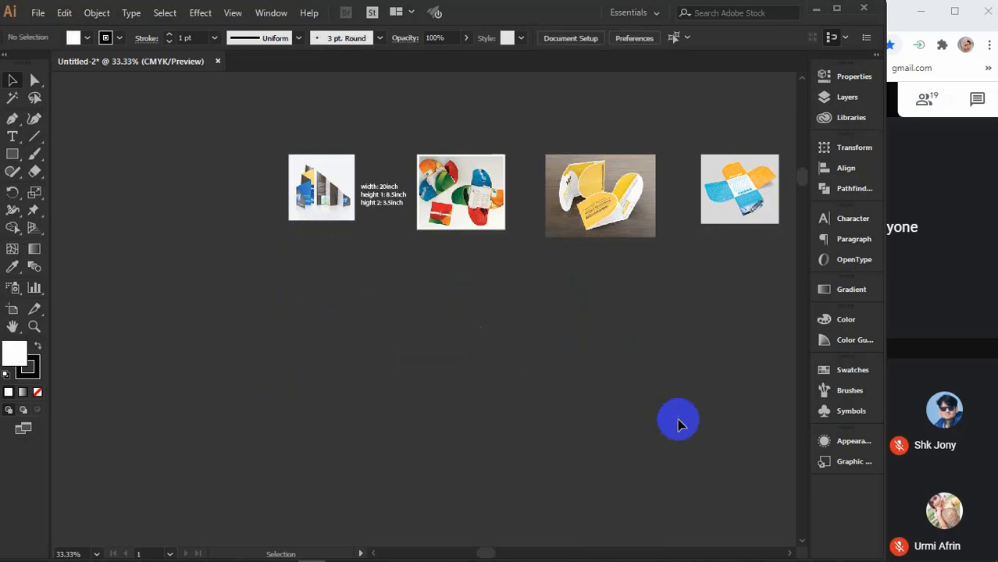
# Step: Draw a white square with a black outline in the empty area below the yellow trifold brochure mockup image
pyautogui.moveTo(617, 299); pyautogui.dragTo(525, 367)
pyautogui.scroll(2, 511, 357)
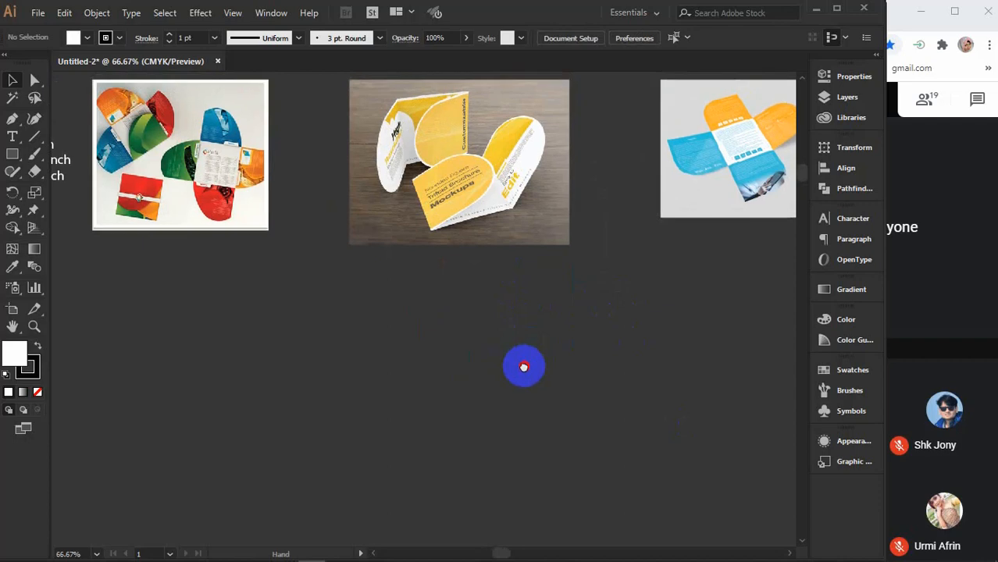
pyautogui.click(10, 156)
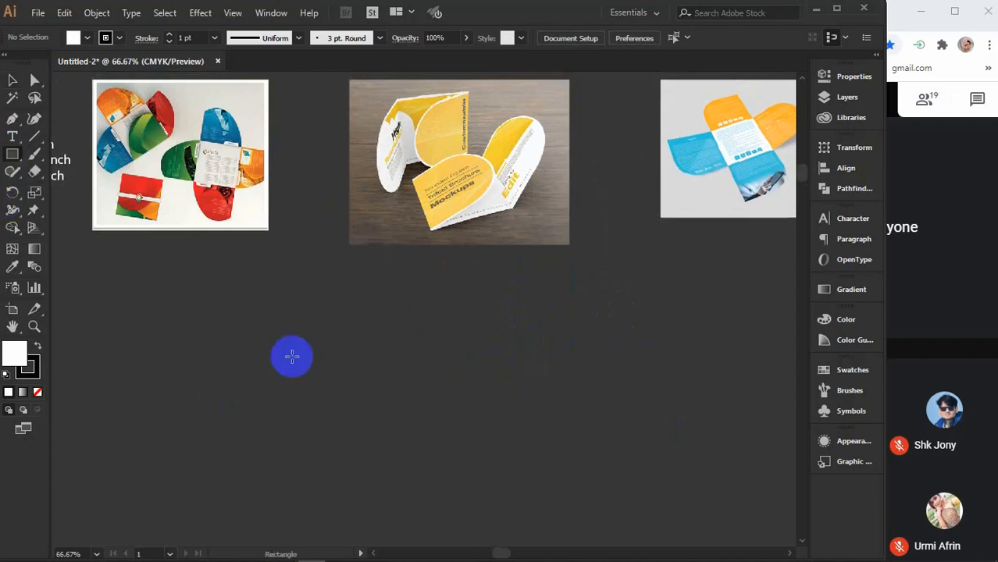
pyautogui.moveTo(458, 382); pyautogui.dragTo(432, 356)
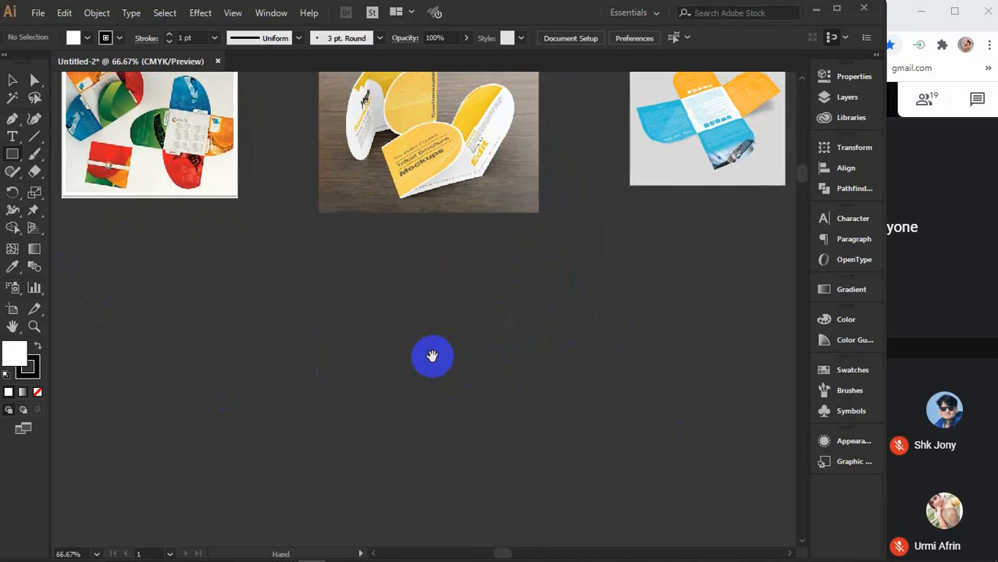
pyautogui.scroll(-1, 428, 355)
pyautogui.moveTo(413, 411); pyautogui.dragTo(400, 378)
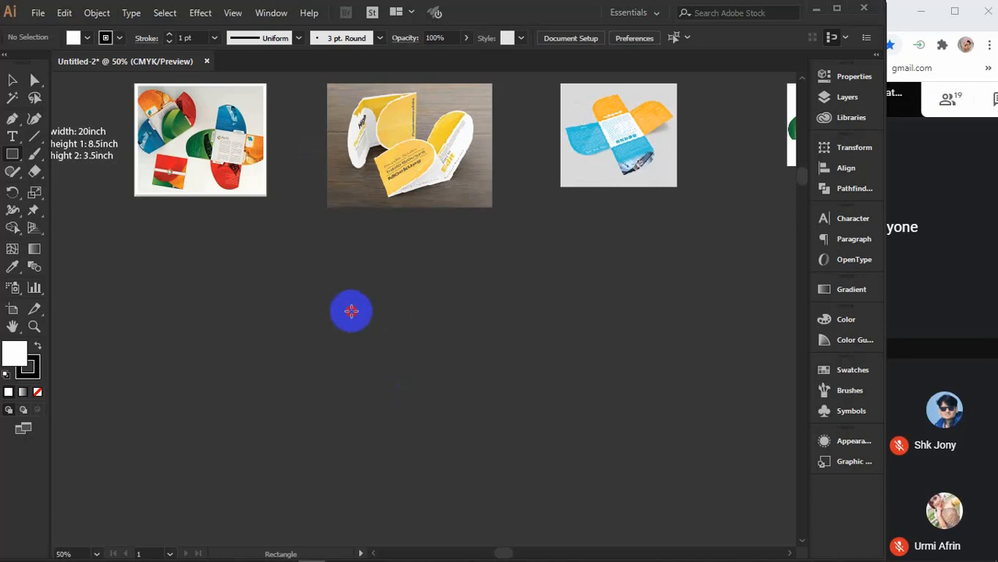
pyautogui.moveTo(351, 311); pyautogui.dragTo(449, 388)
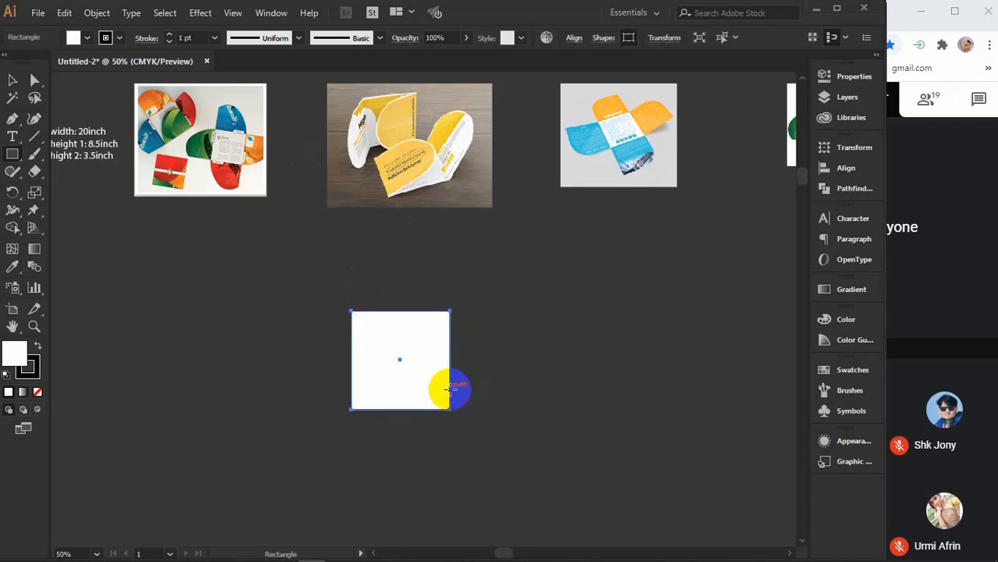
pyautogui.press('v')
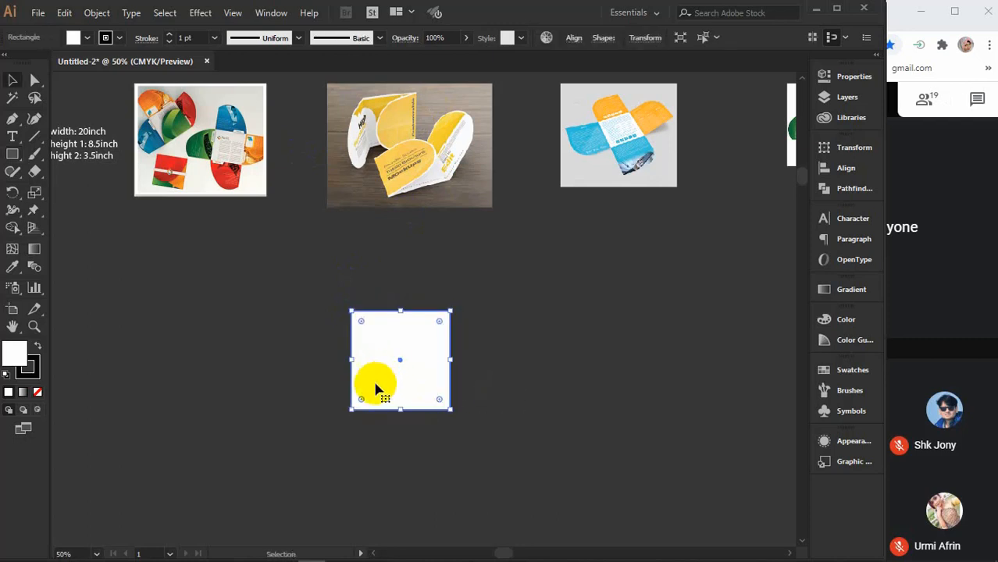
# Step: Duplicate the white square twice into a row of three adjoining panels and centre the row below the yellow brochure mockup
pyautogui.moveTo(365, 388); pyautogui.dragTo(467, 386)
pyautogui.hotkey('ctrl', 'd')
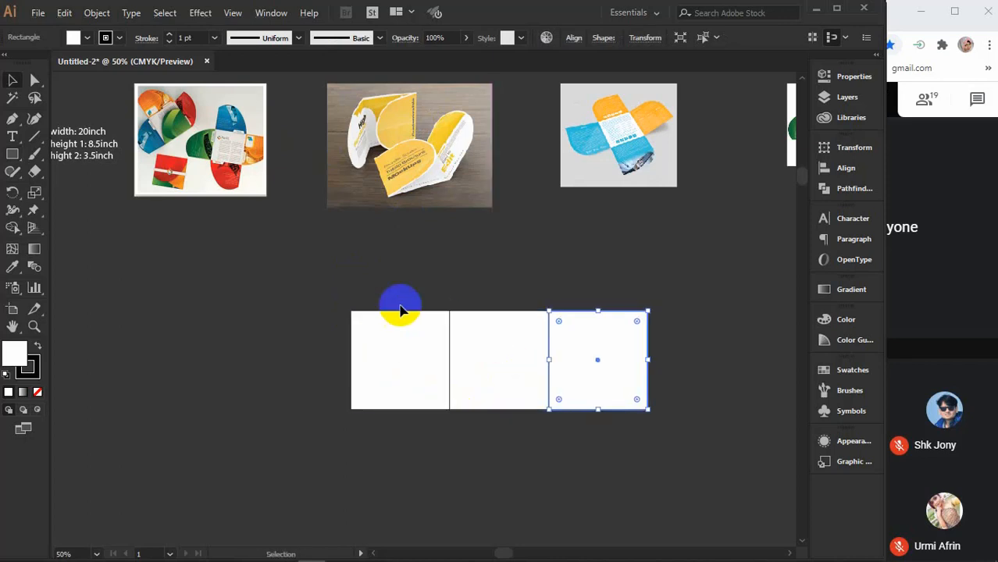
pyautogui.moveTo(361, 286); pyautogui.dragTo(487, 404)
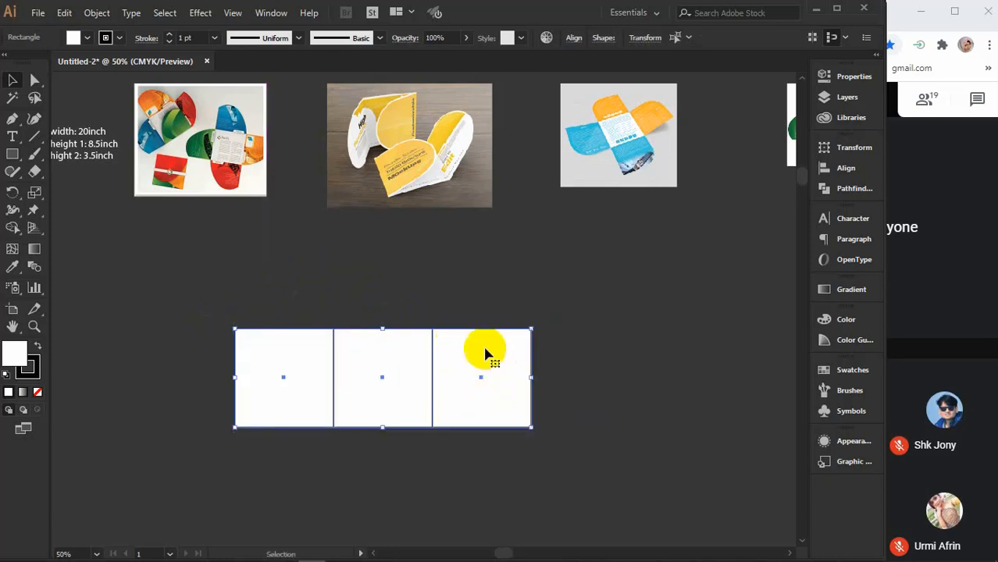
pyautogui.click(307, 308)
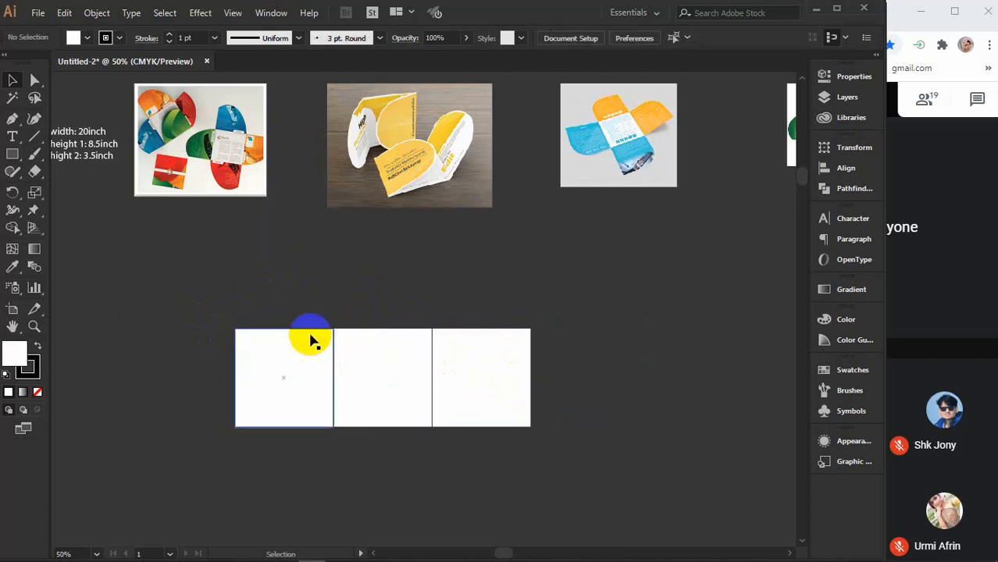
# Step: Fully round the outer corners of the row's two end panels into semicircular ends
pyautogui.click(286, 354)
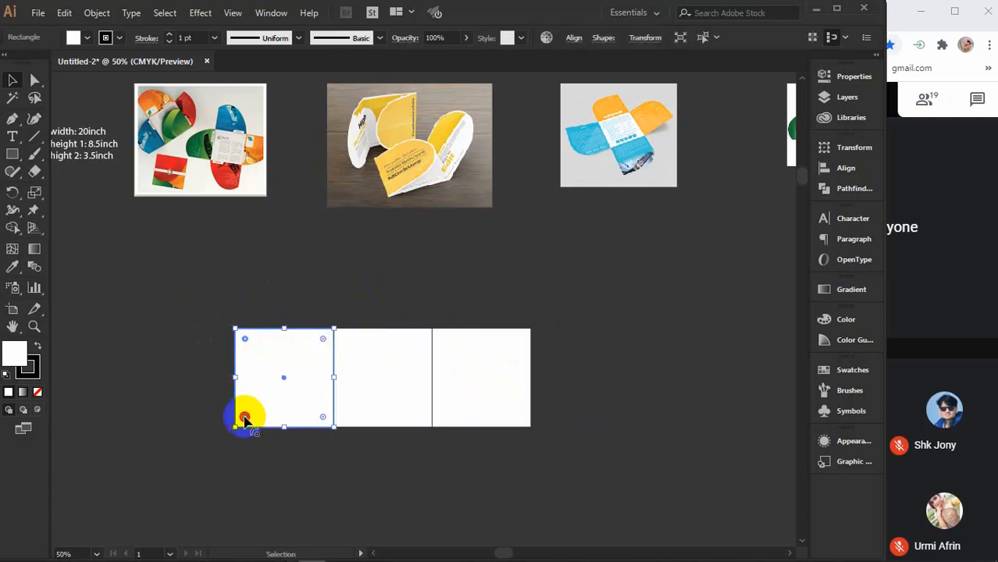
pyautogui.moveTo(244, 421); pyautogui.dragTo(334, 401)
pyautogui.click(481, 384)
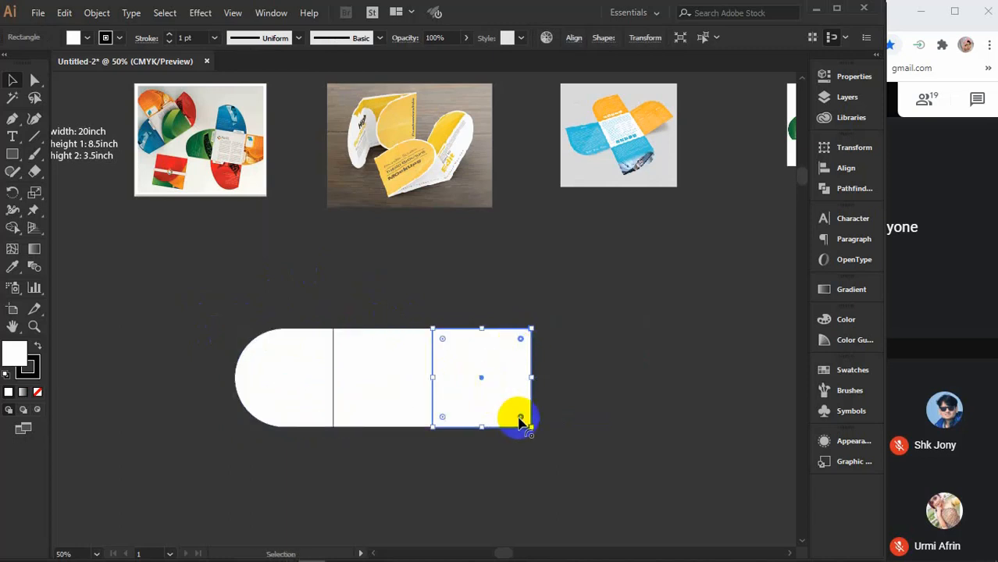
pyautogui.moveTo(520, 418); pyautogui.dragTo(397, 412)
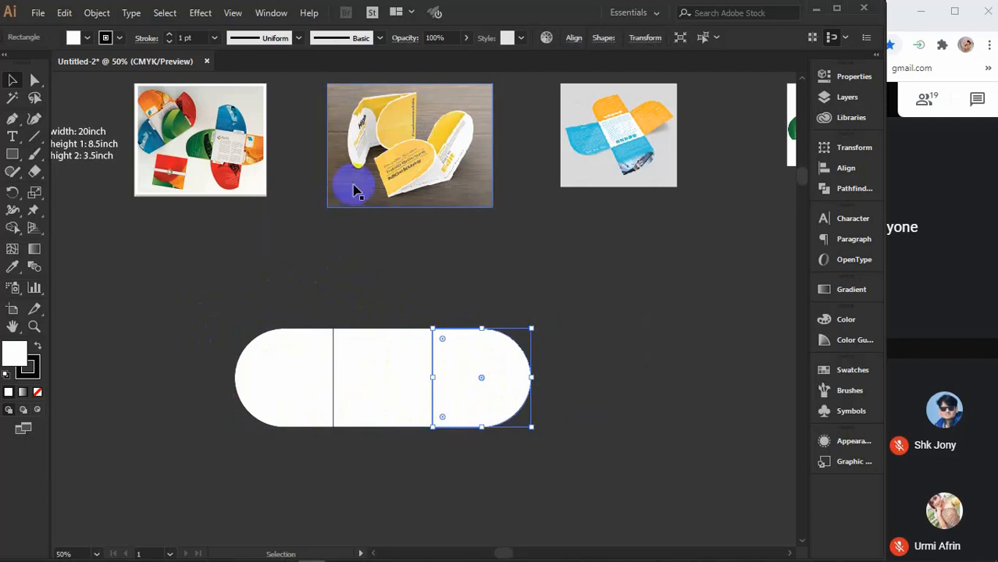
# Step: Create an outward Offset Path around all three panels for the bleed, using Miter joins and a miter limit of 4
pyautogui.moveTo(273, 287); pyautogui.dragTo(530, 392)
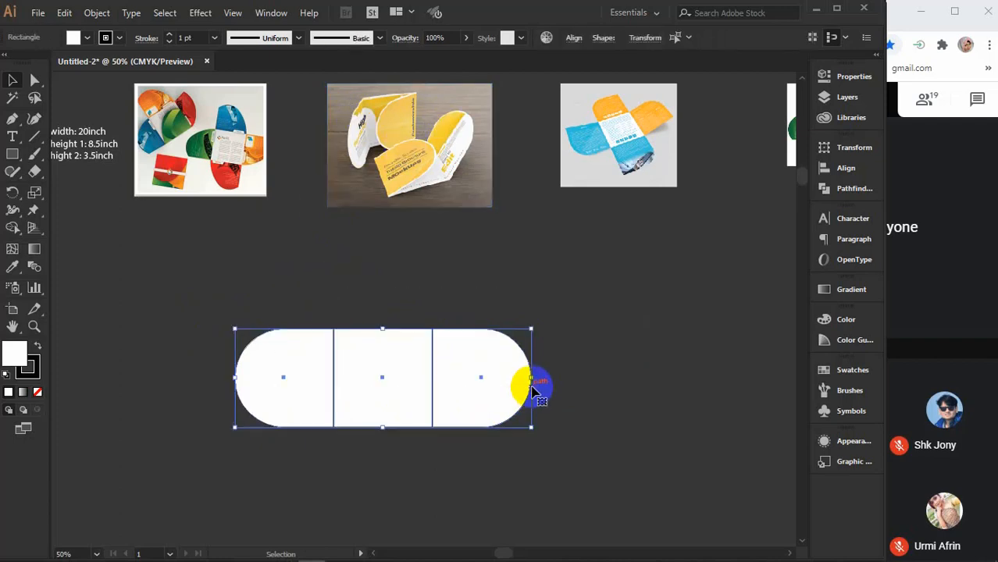
pyautogui.click(97, 13)
pyautogui.moveTo(178, 335)
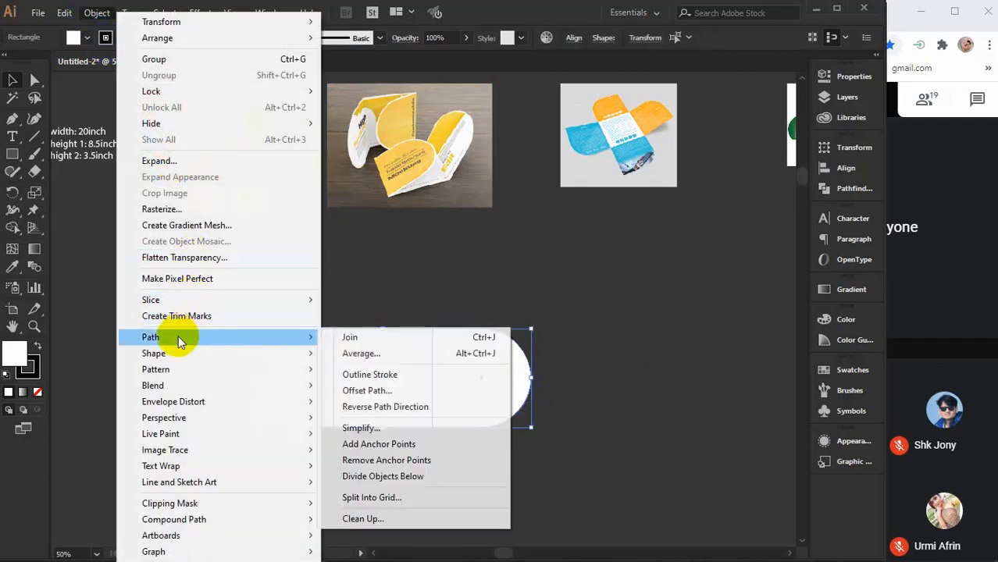
pyautogui.click(427, 389)
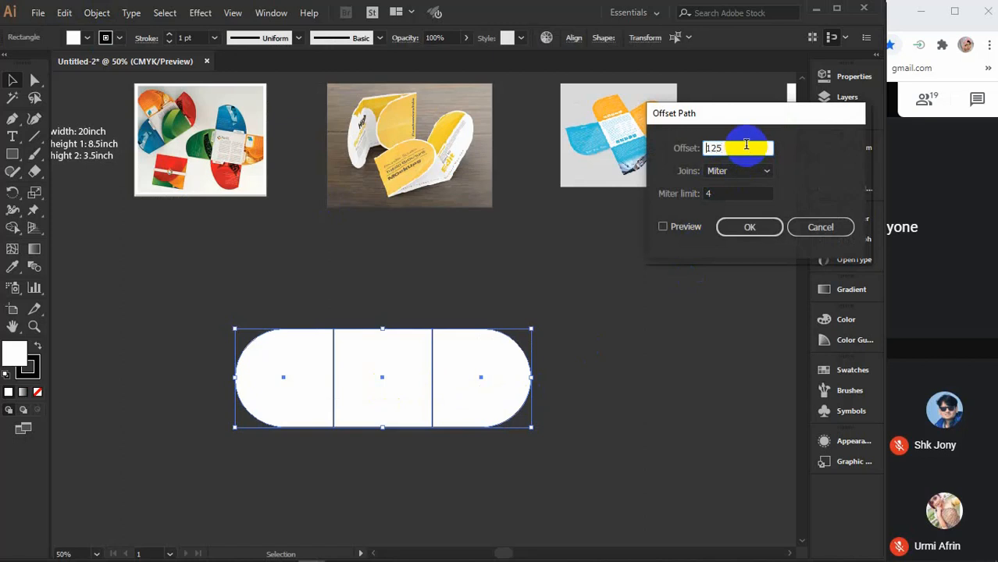
pyautogui.press('Return')
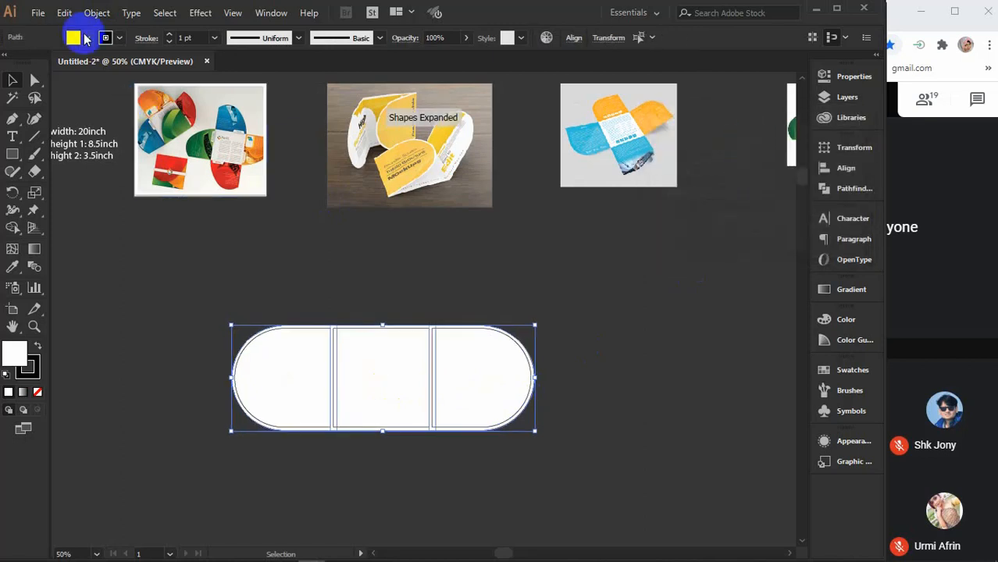
# Step: Fill the outward offset bleed shapes with red and send them to the back, behind the white panels
pyautogui.click(90, 41)
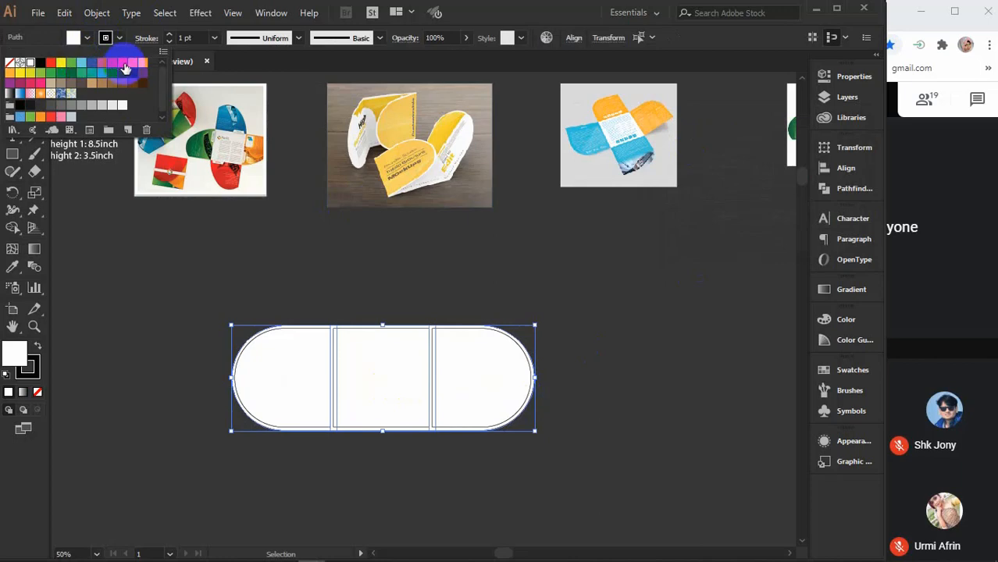
pyautogui.click(125, 70)
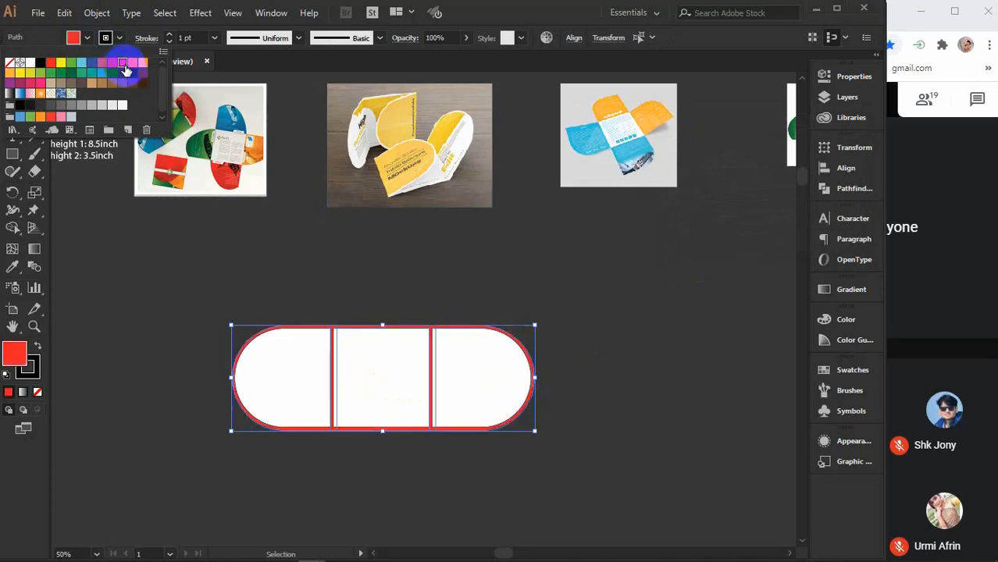
pyautogui.click(490, 378)
pyautogui.rightClick(489, 377)
pyautogui.moveTo(522, 294)
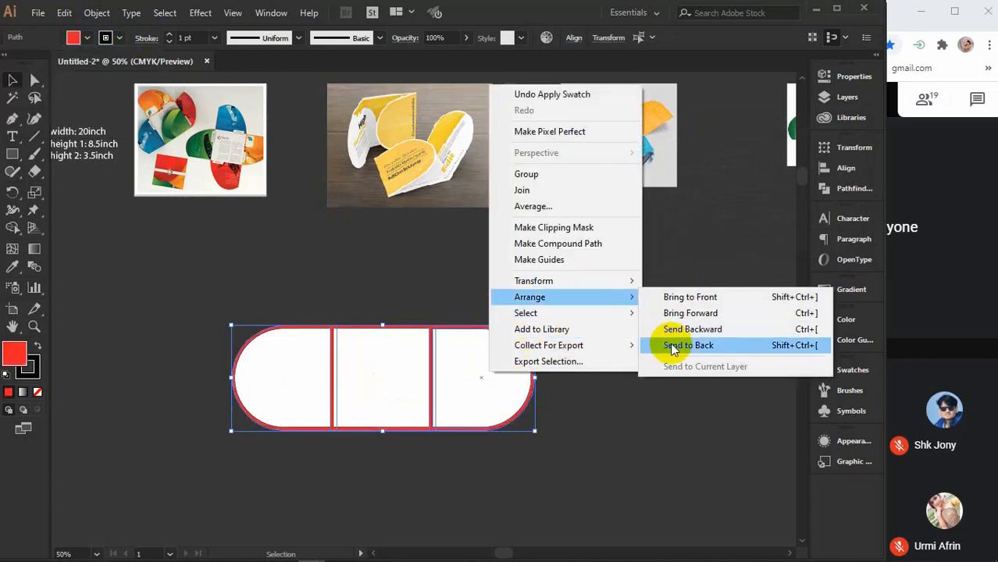
pyautogui.click(672, 345)
pyautogui.click(581, 338)
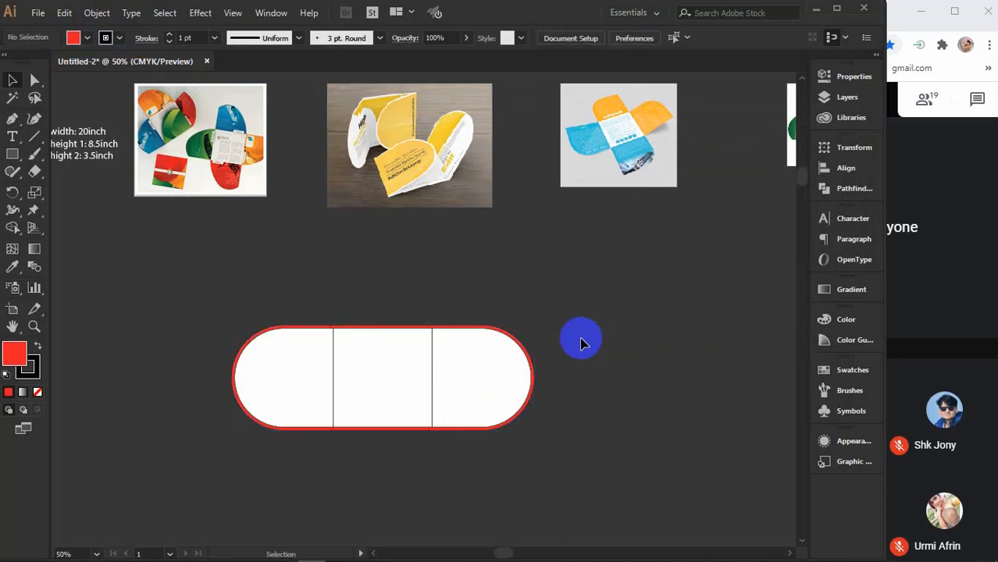
# Step: Create an inward margin outline in each of the three white panels with a negative Offset Path and Miter joins
pyautogui.moveTo(271, 302); pyautogui.dragTo(453, 379)
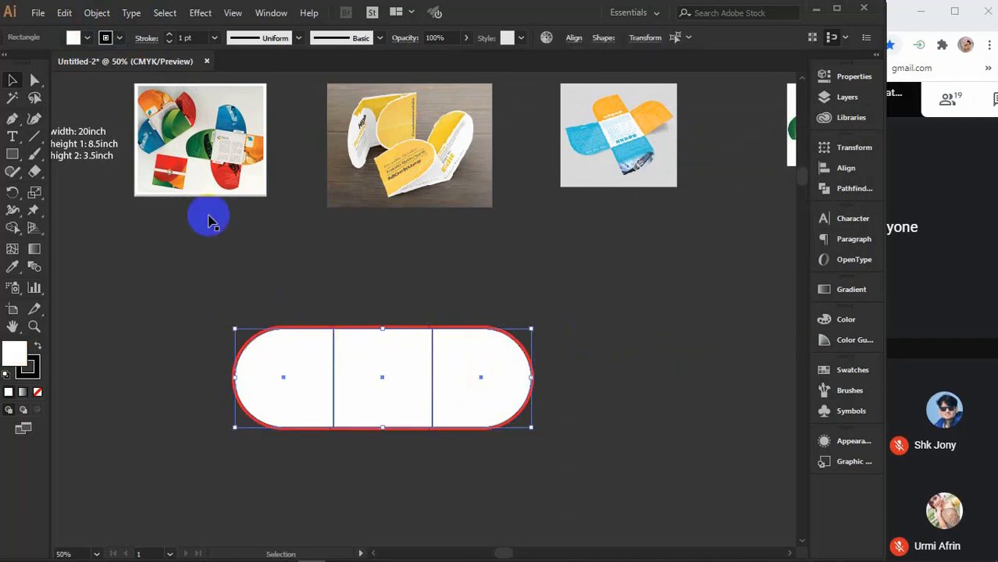
pyautogui.click(98, 16)
pyautogui.moveTo(187, 339)
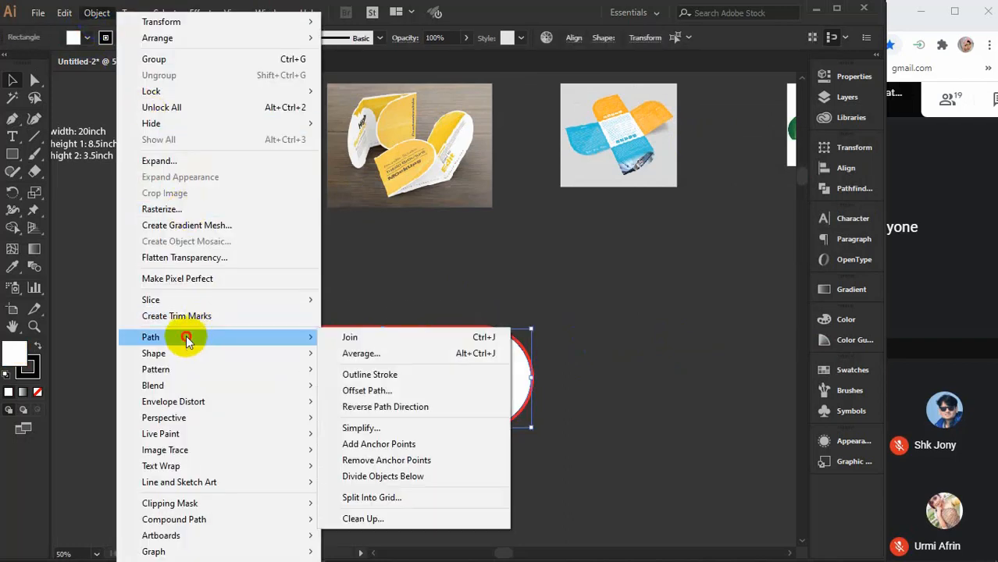
pyautogui.click(367, 391)
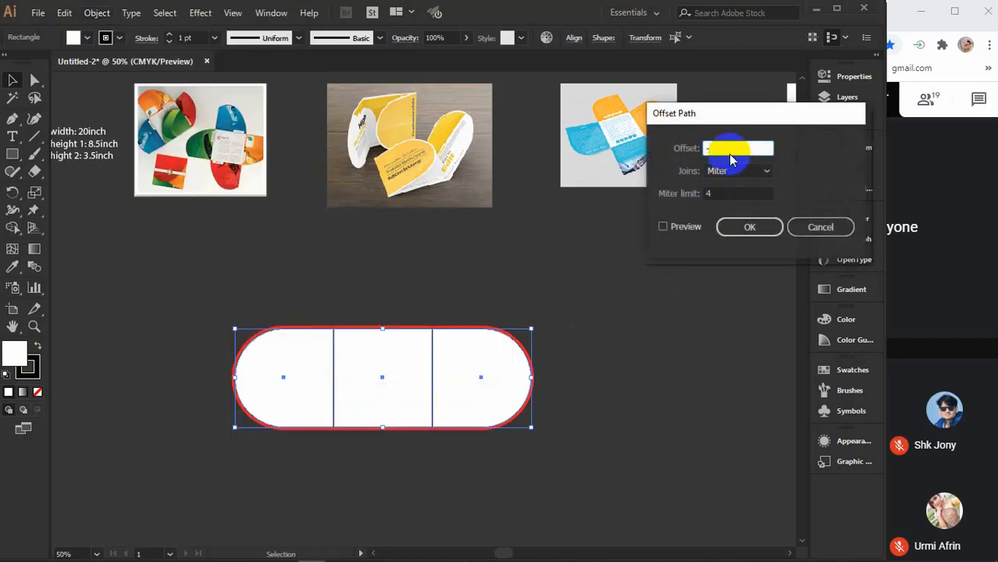
pyautogui.click(750, 226)
pyautogui.press('a')
pyautogui.click(587, 305)
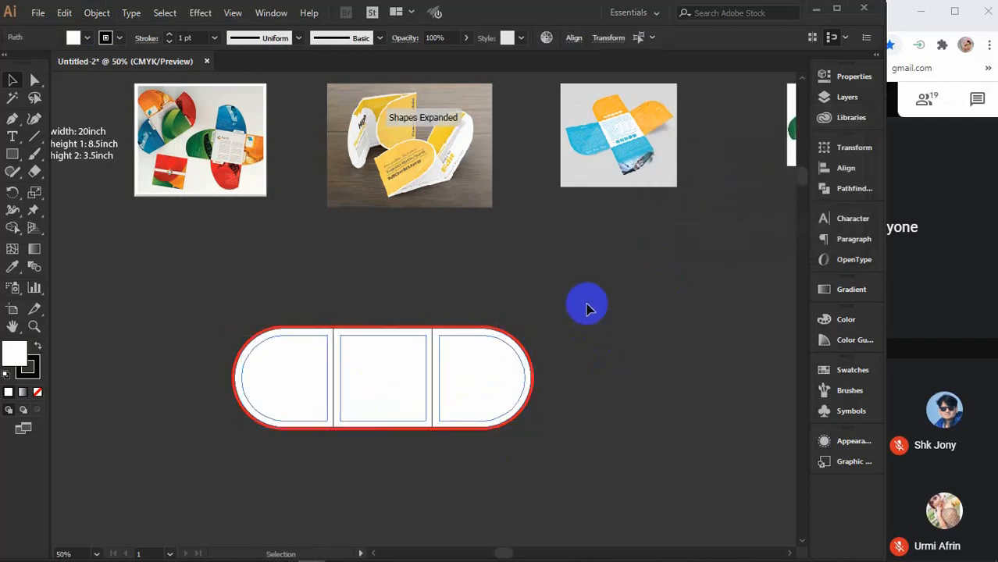
# Step: Hide the three white panels together with their margin outlines, leaving the red bleed shapes in view
pyautogui.press('v')
pyautogui.moveTo(178, 323); pyautogui.dragTo(580, 464)
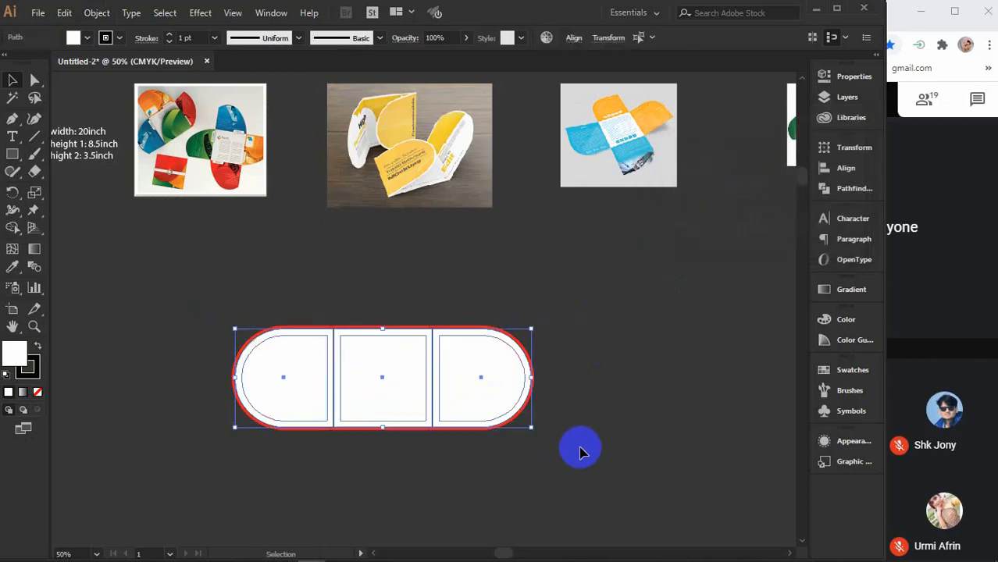
pyautogui.hotkey('ctrl', '3')
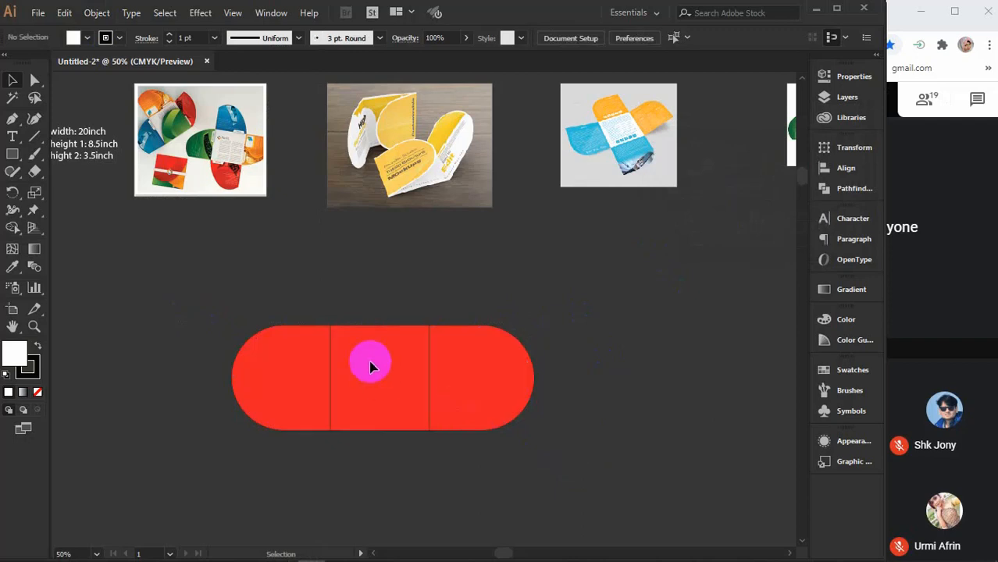
# Step: Merge the overlapping red bleed shapes into one continuous shape with the Shape Builder tool
pyautogui.click(369, 361)
pyautogui.press('v')
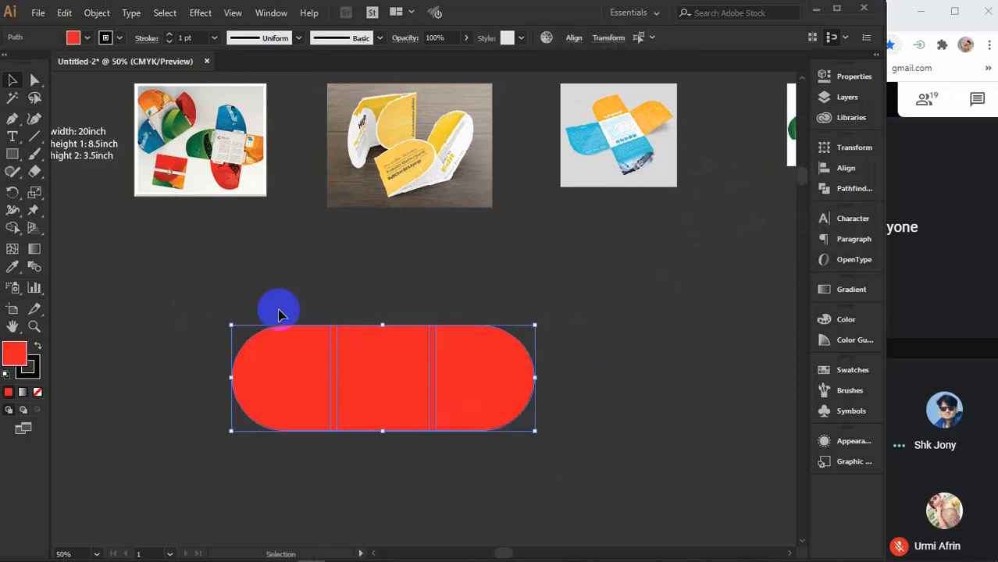
pyautogui.click(12, 228)
pyautogui.moveTo(269, 346); pyautogui.dragTo(514, 377)
pyautogui.press('v')
# Step: Show all hidden objects so the white panels and inner guide outlines return on the red bleed shape
pyautogui.hotkey('ctrl', 'alt', '3')
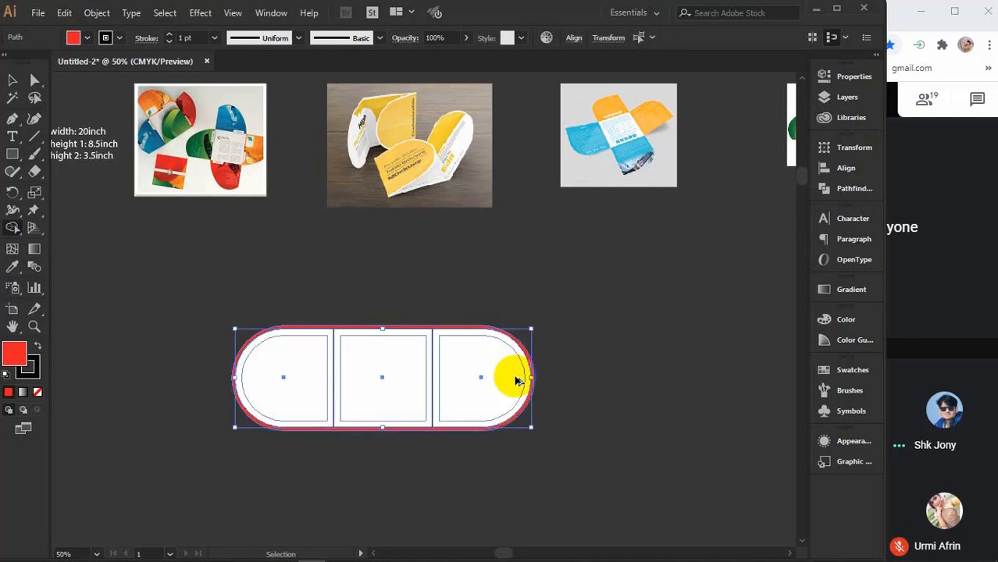
pyautogui.hotkey('shift', 'm')
pyautogui.press('v')
pyautogui.click(632, 319)
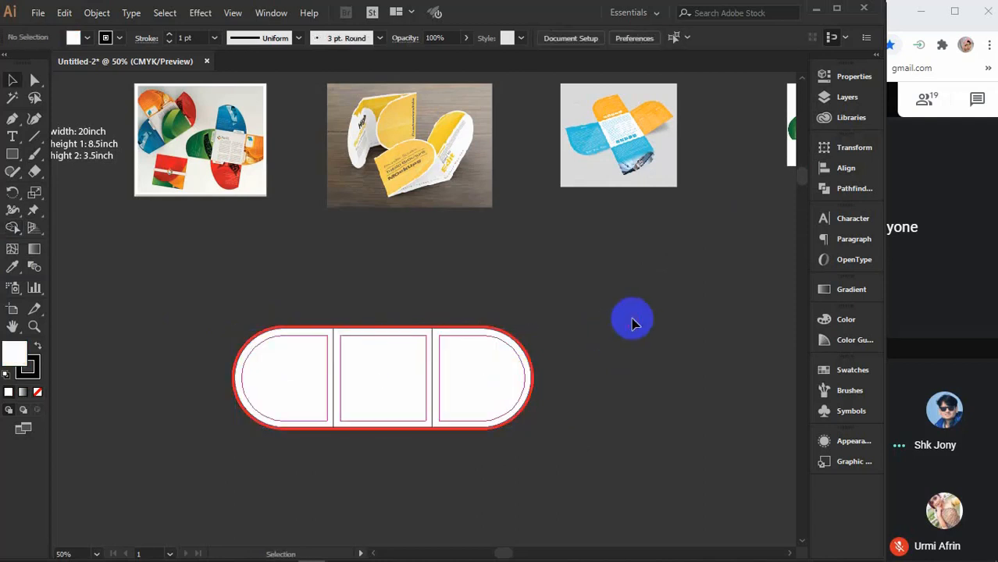
# Step: Duplicate the complete three-panel rounded layout directly below the original
pyautogui.scroll(-1, 633, 321)
pyautogui.moveTo(236, 277); pyautogui.dragTo(614, 426)
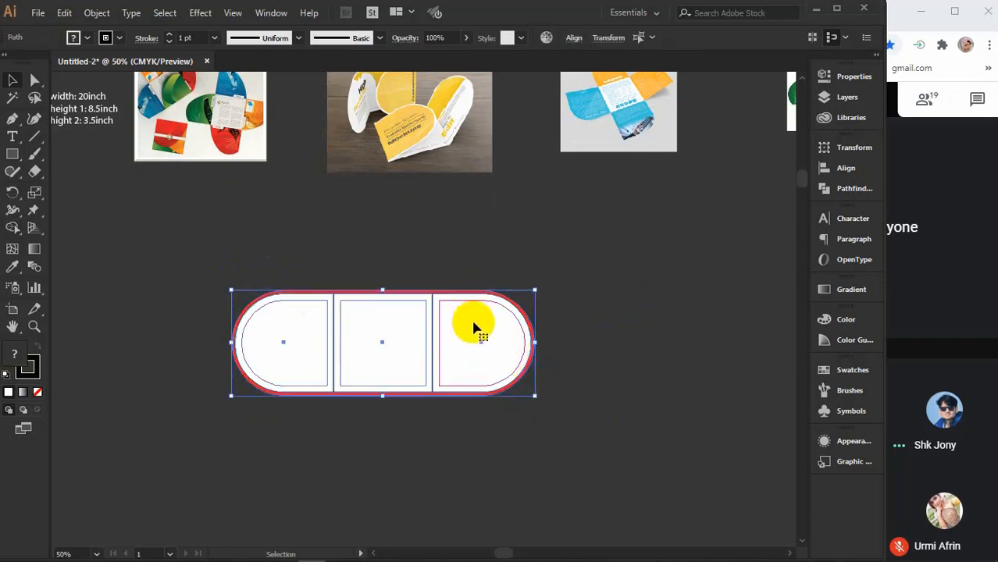
pyautogui.moveTo(476, 319); pyautogui.dragTo(475, 443)
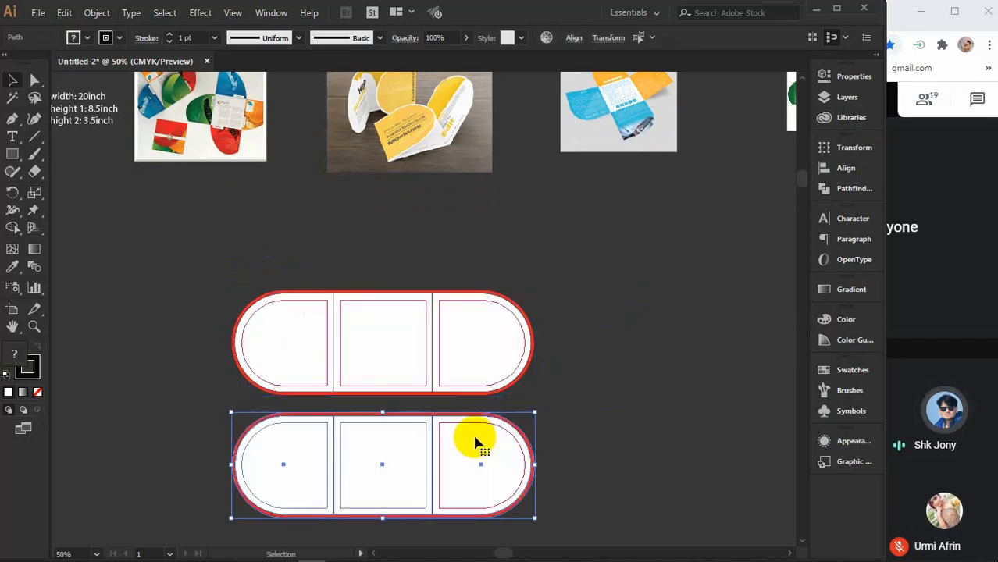
pyautogui.scroll(-1, 589, 408)
pyautogui.moveTo(641, 437); pyautogui.dragTo(596, 428)
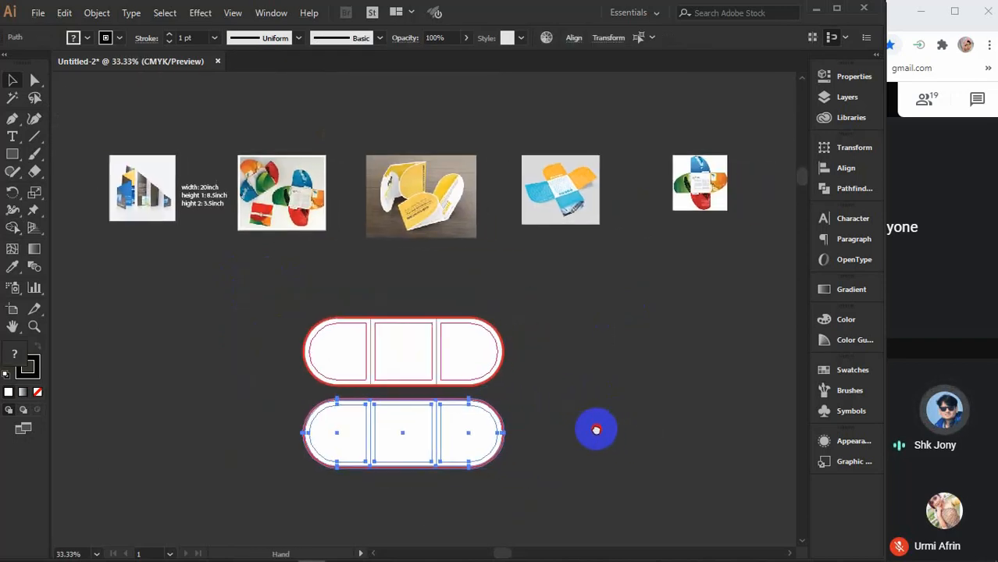
pyautogui.click(621, 382)
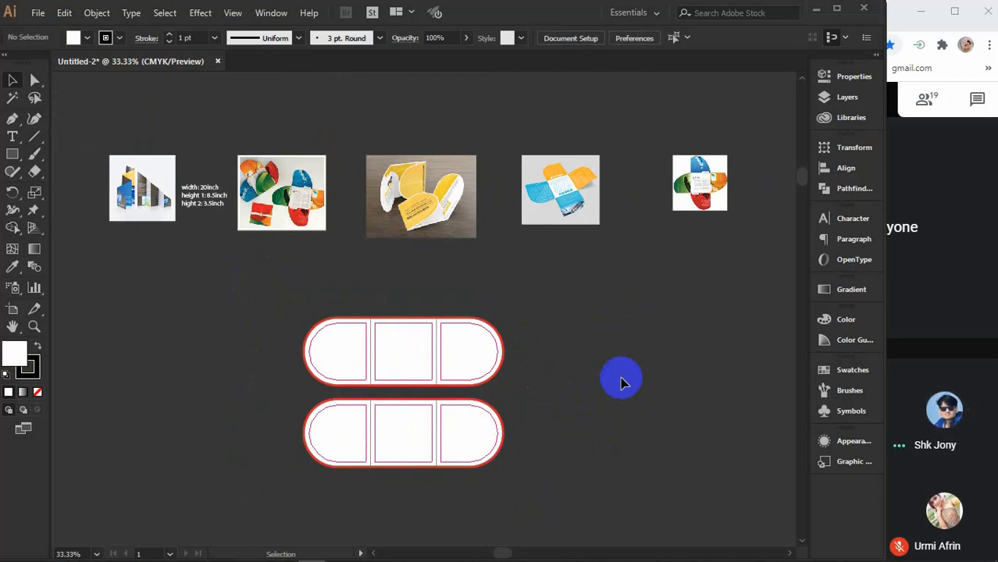
# Step: Duplicate both rounded three-panel layouts together straight down, making a second pair below the first
pyautogui.scroll(3, 486, 350)
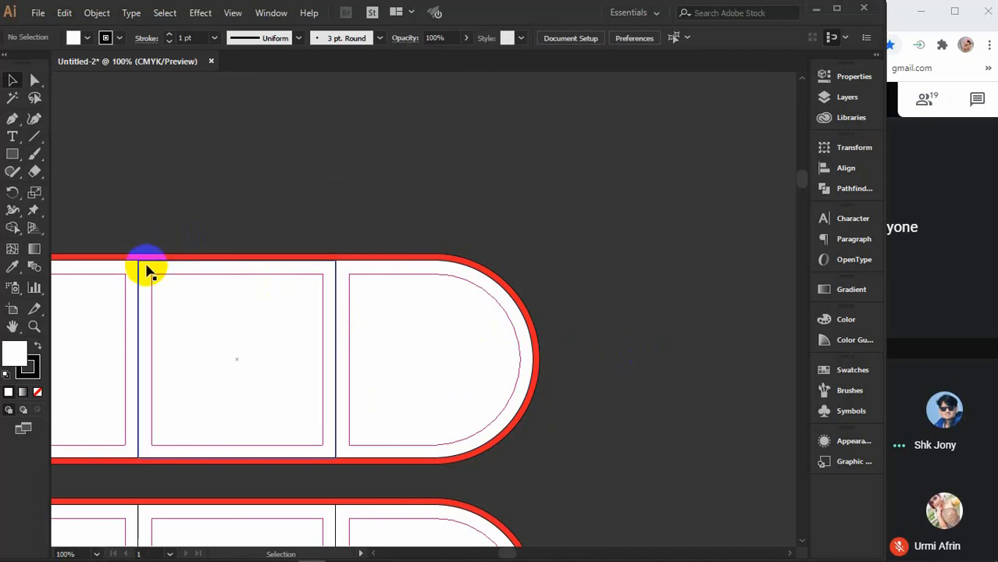
pyautogui.moveTo(269, 219); pyautogui.dragTo(451, 187)
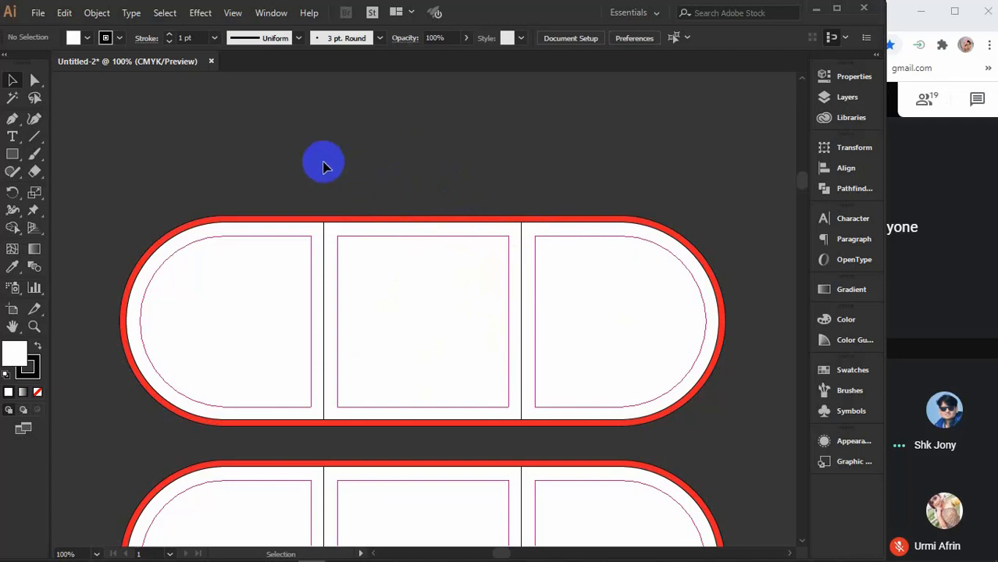
pyautogui.scroll(-3, 473, 129)
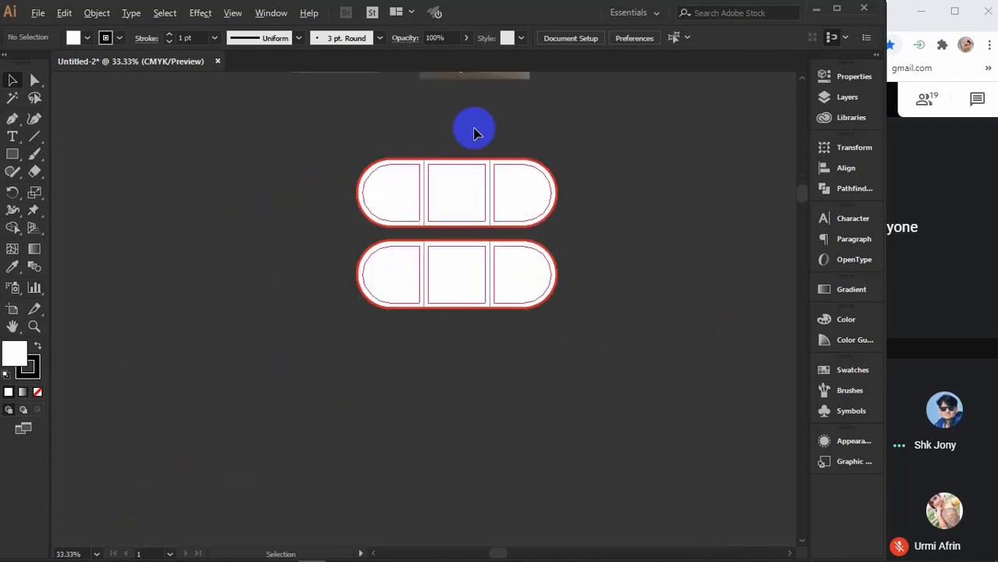
pyautogui.moveTo(596, 230); pyautogui.dragTo(548, 356)
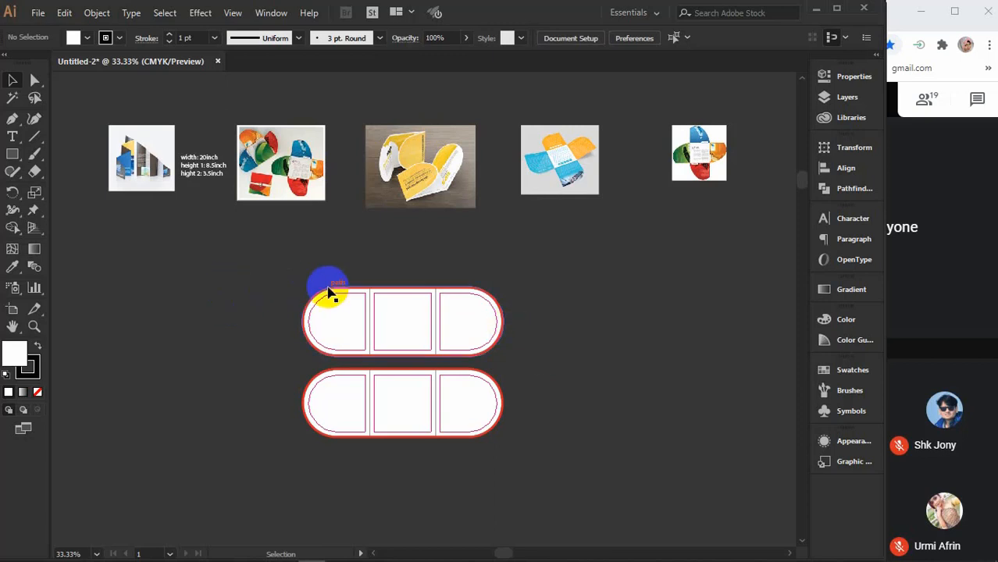
pyautogui.moveTo(271, 272); pyautogui.dragTo(520, 423)
pyautogui.scroll(-2, 495, 355)
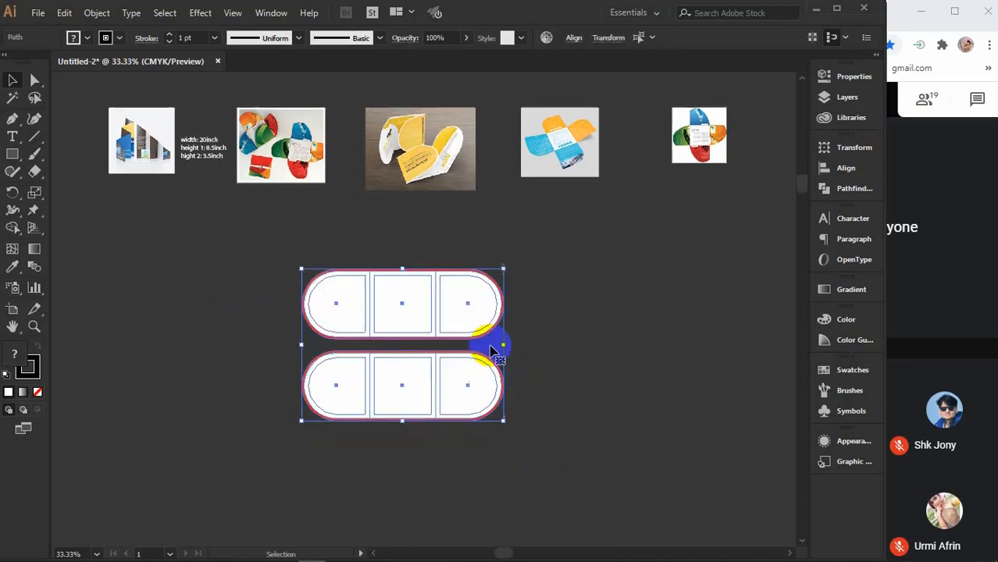
pyautogui.moveTo(473, 278); pyautogui.dragTo(474, 439)
pyautogui.scroll(-5, 473, 439)
pyautogui.click(590, 357)
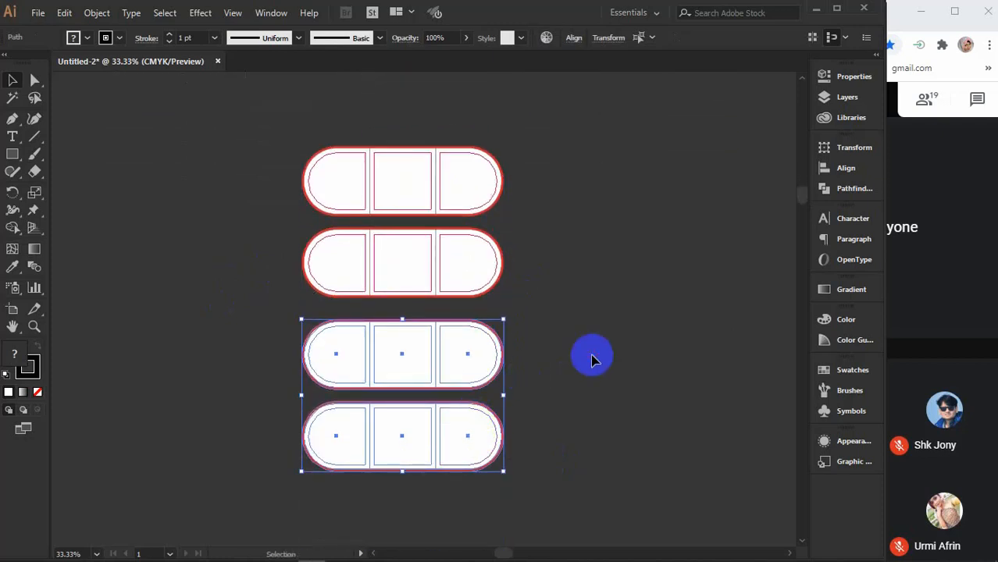
# Step: Delete the inner guide outlines from all three panels of the third layout
pyautogui.click(483, 342)
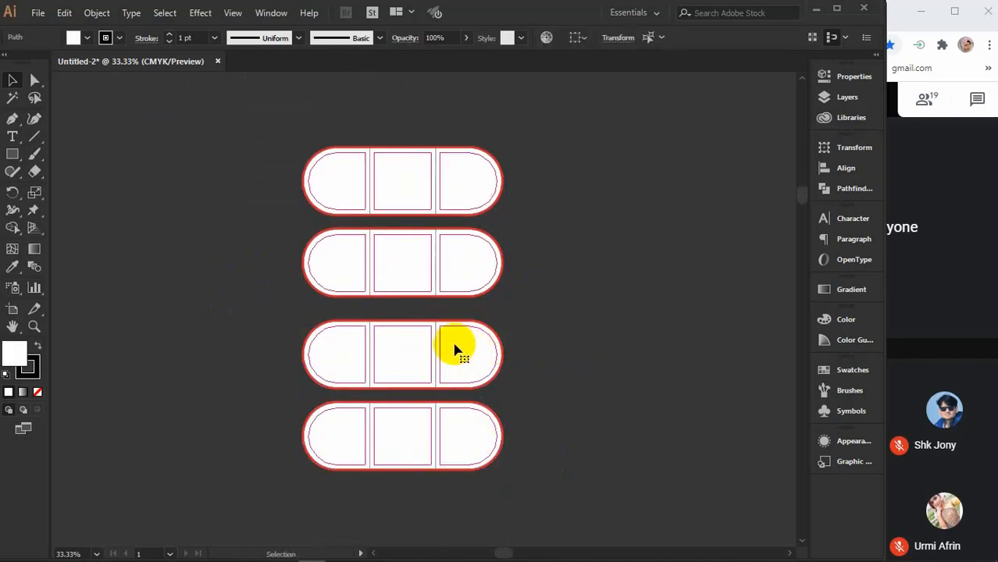
pyautogui.press('Delete')
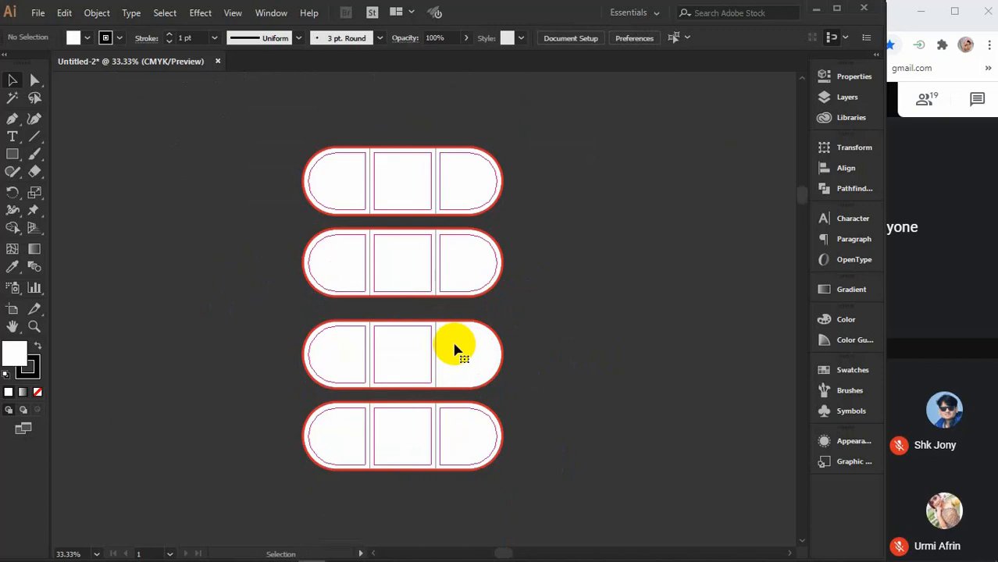
pyautogui.click(401, 359)
pyautogui.press('Delete')
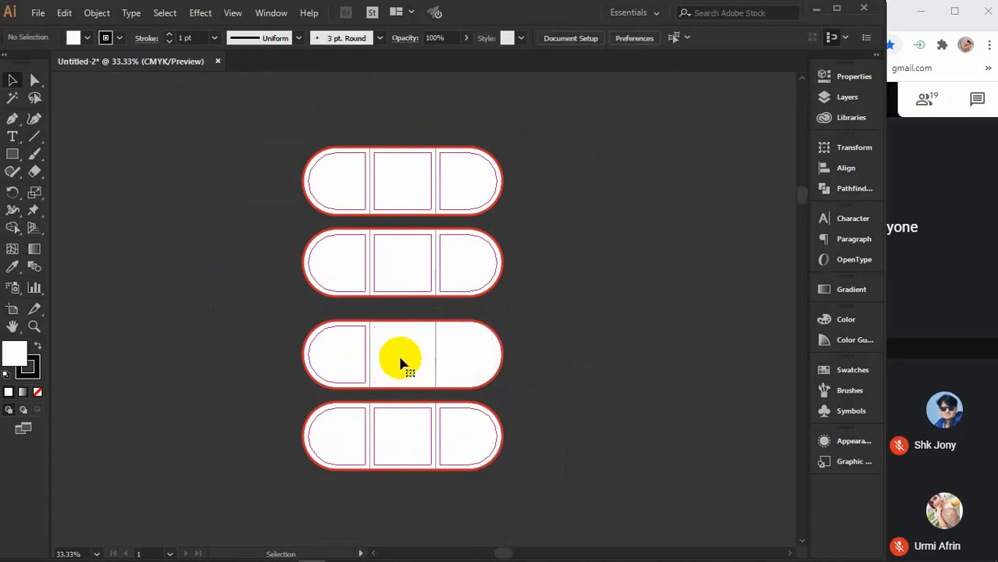
pyautogui.click(342, 370)
pyautogui.press('Delete')
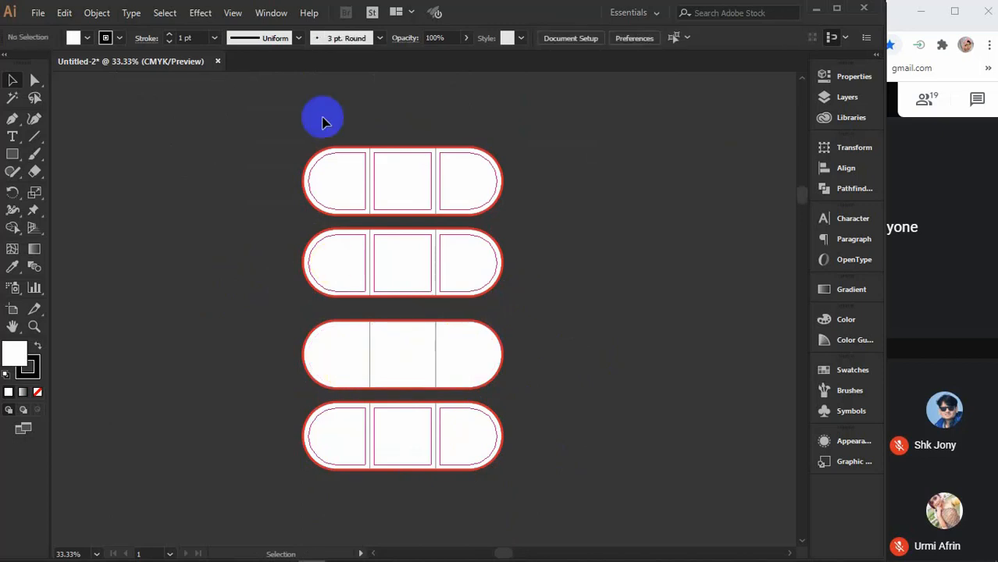
# Step: Delete the inner guide outlines from all panels of the lowest layout
pyautogui.click(343, 457)
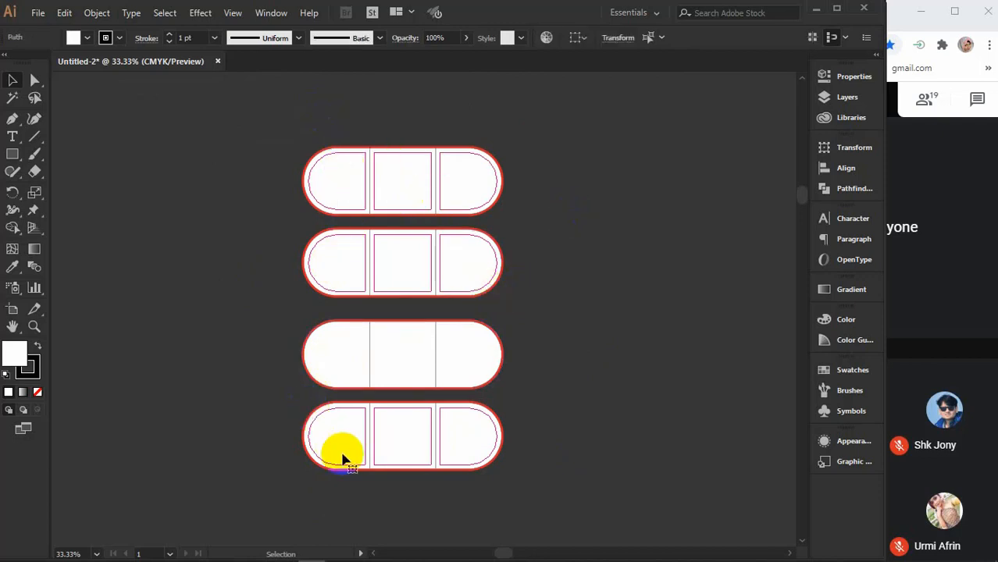
pyautogui.press('Delete')
pyautogui.click(426, 432)
pyautogui.press('Delete')
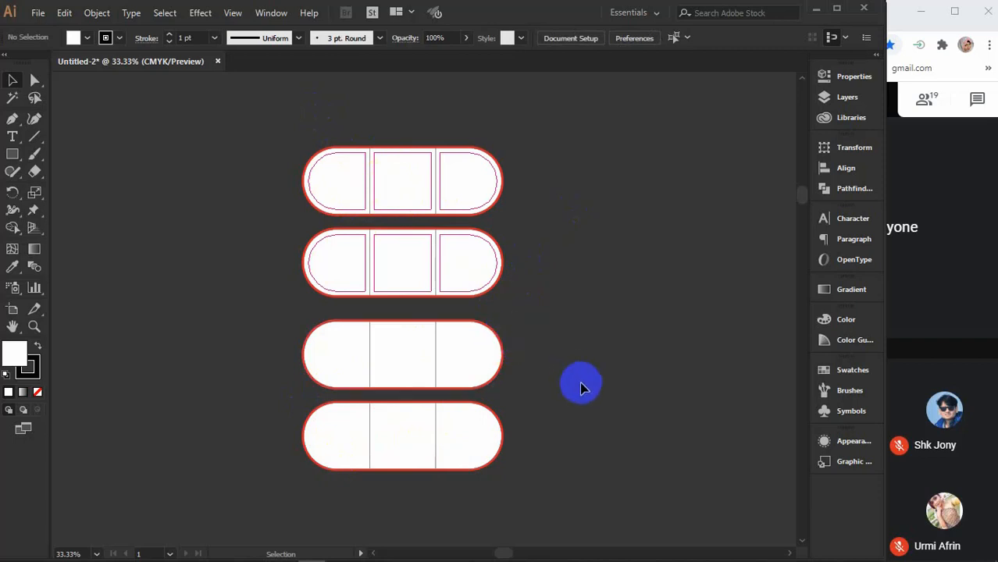
# Step: Delete all four rounded three-panel layouts, leaving only the reference images and size notes
pyautogui.scroll(-1, 581, 388)
pyautogui.moveTo(640, 290); pyautogui.dragTo(572, 346)
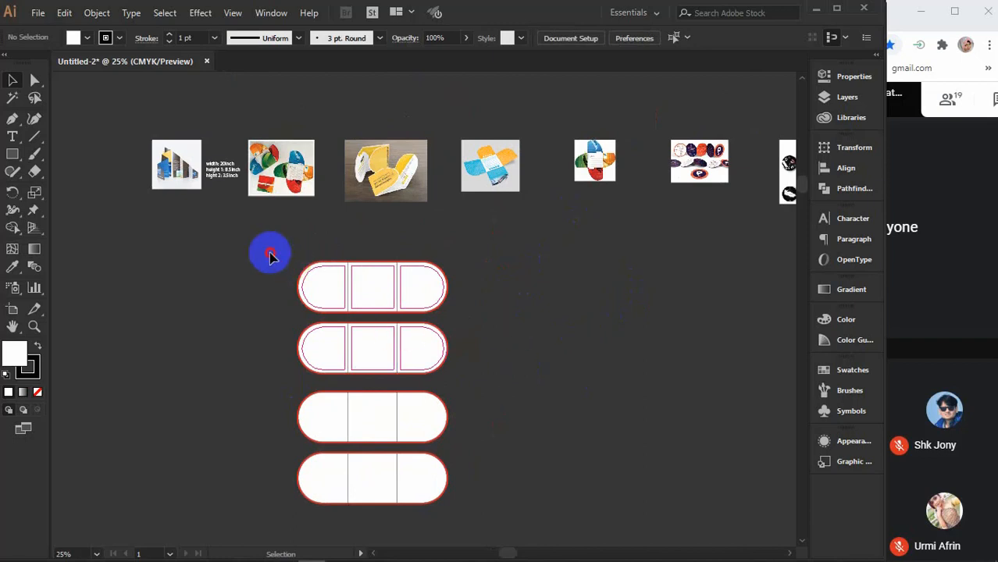
pyautogui.moveTo(271, 253); pyautogui.dragTo(471, 493)
pyautogui.press('Delete')
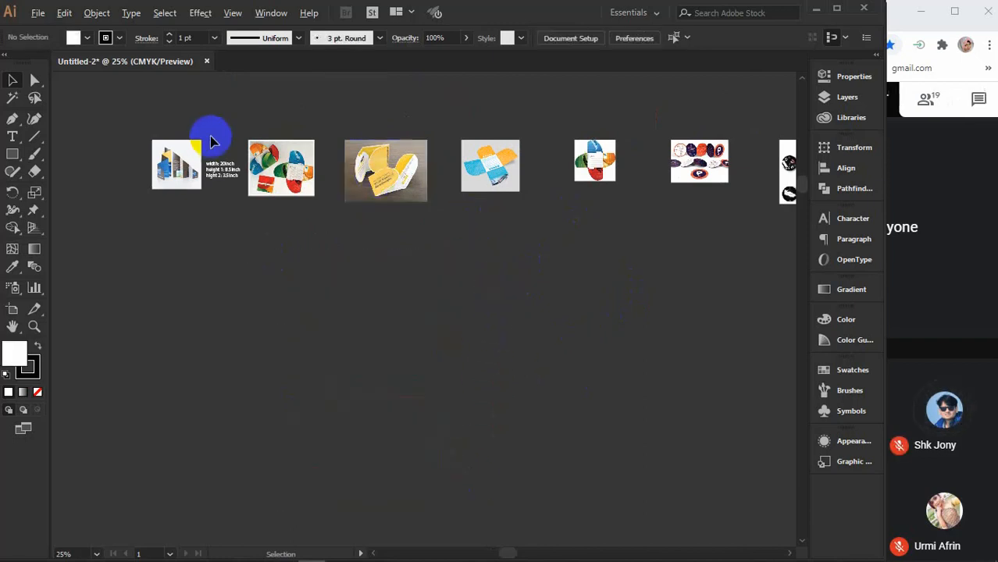
# Step: Move the blue and orange four-flap brochure image directly below the multicolour brochure image
pyautogui.moveTo(497, 172); pyautogui.dragTo(289, 233)
pyautogui.scroll(4, 288, 216)
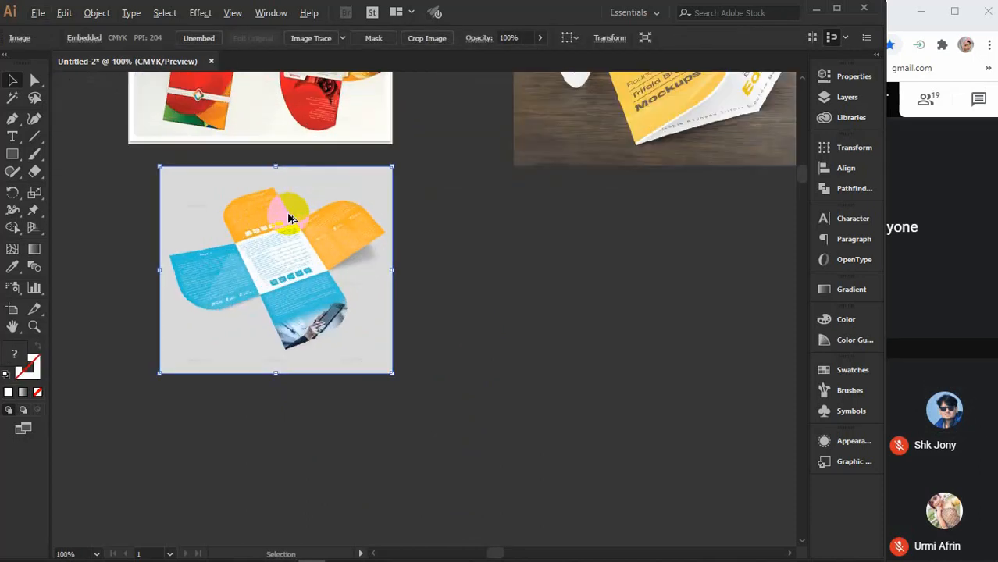
pyautogui.press('space')
pyautogui.moveTo(354, 194); pyautogui.dragTo(357, 282)
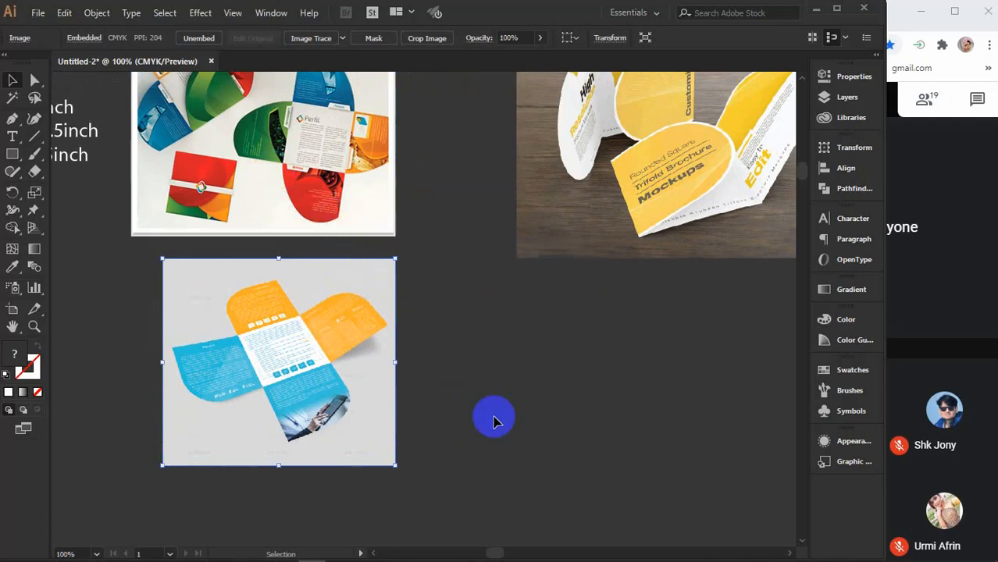
# Step: Move the multicolour four-petal brochure image directly above the larger multicolour brochure image
pyautogui.press('space')
pyautogui.moveTo(666, 397); pyautogui.dragTo(219, 388)
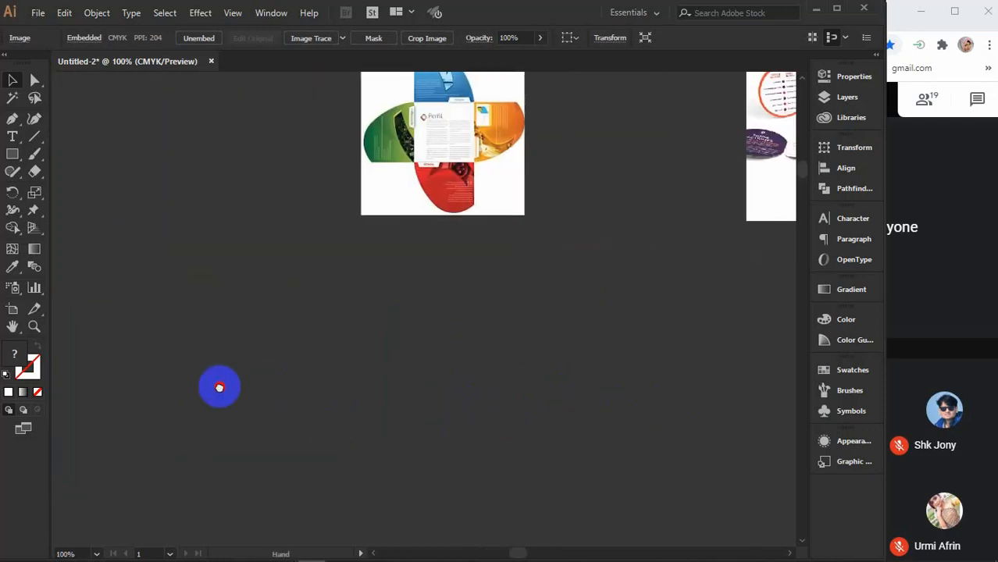
pyautogui.scroll(-1, 334, 326)
pyautogui.keyDown('alt'); pyautogui.scroll(-2, 335, 326); pyautogui.keyUp('alt')
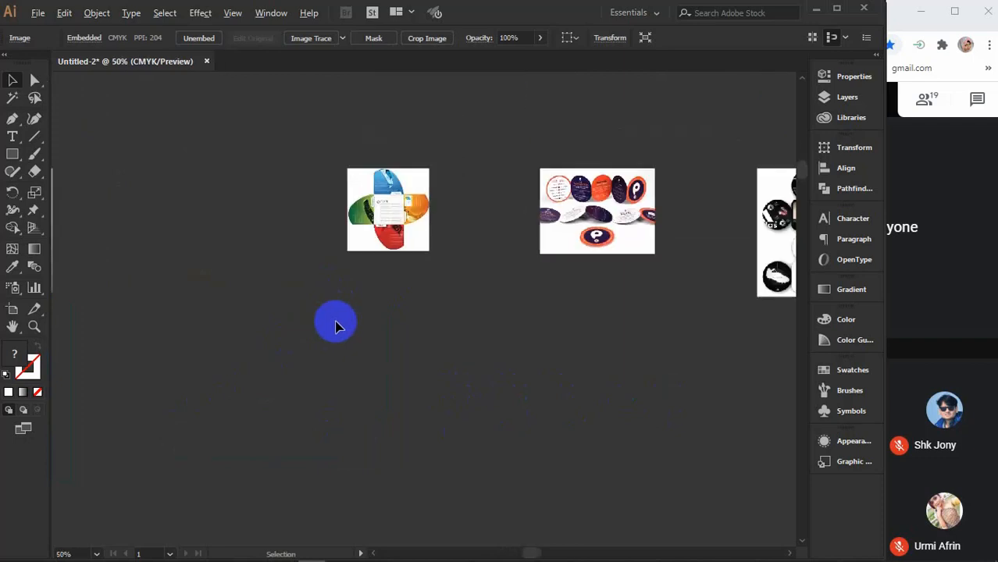
pyautogui.hscroll(-3, 258, 363)
pyautogui.keyDown('alt'); pyautogui.scroll(-3, 394, 356); pyautogui.keyUp('alt')
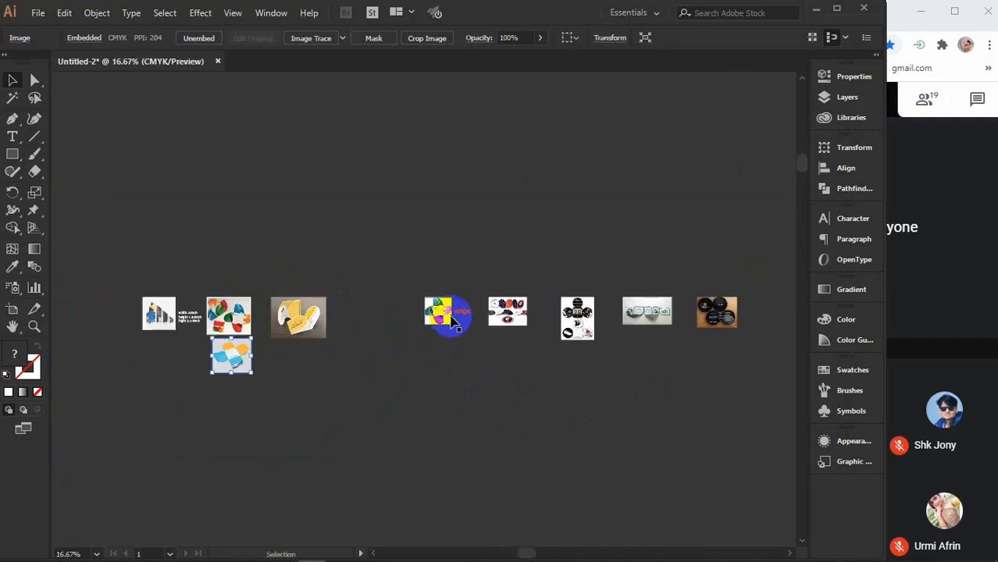
pyautogui.moveTo(453, 320); pyautogui.dragTo(235, 284)
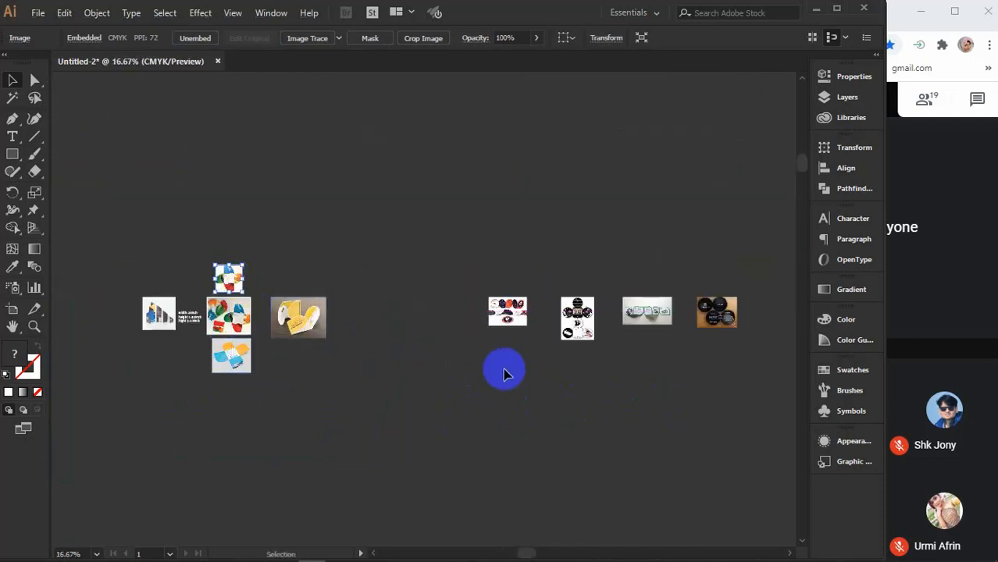
# Step: Draw a small white circle with the Ellipse tool below the orange and purple round-brochure image and give it a 1 pt black stroke
pyautogui.keyDown('alt'); pyautogui.scroll(4, 560, 331); pyautogui.keyUp('alt')
pyautogui.click(346, 297)
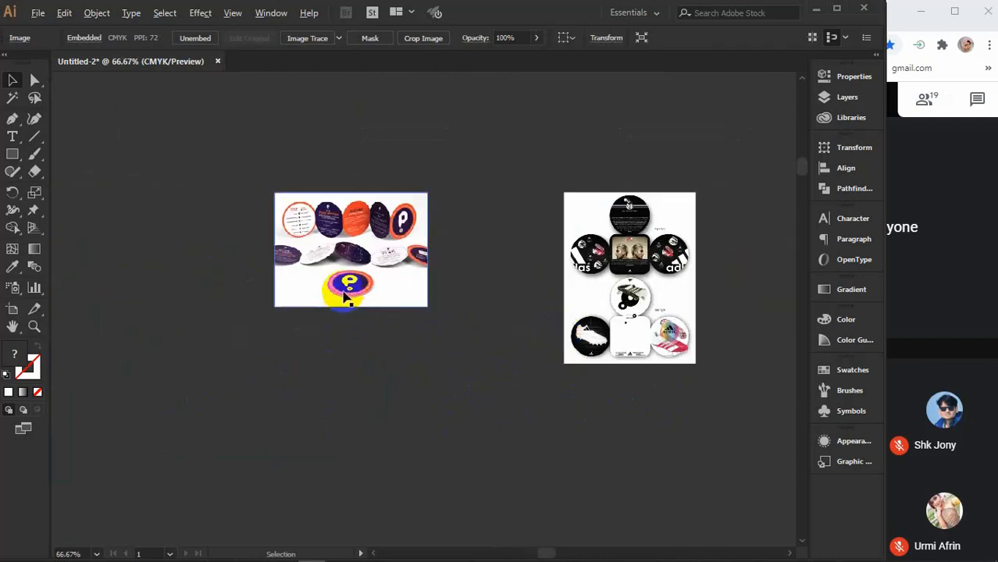
pyautogui.keyDown('alt'); pyautogui.scroll(1, 346, 297); pyautogui.keyUp('alt')
pyautogui.hscroll(-3, 401, 327)
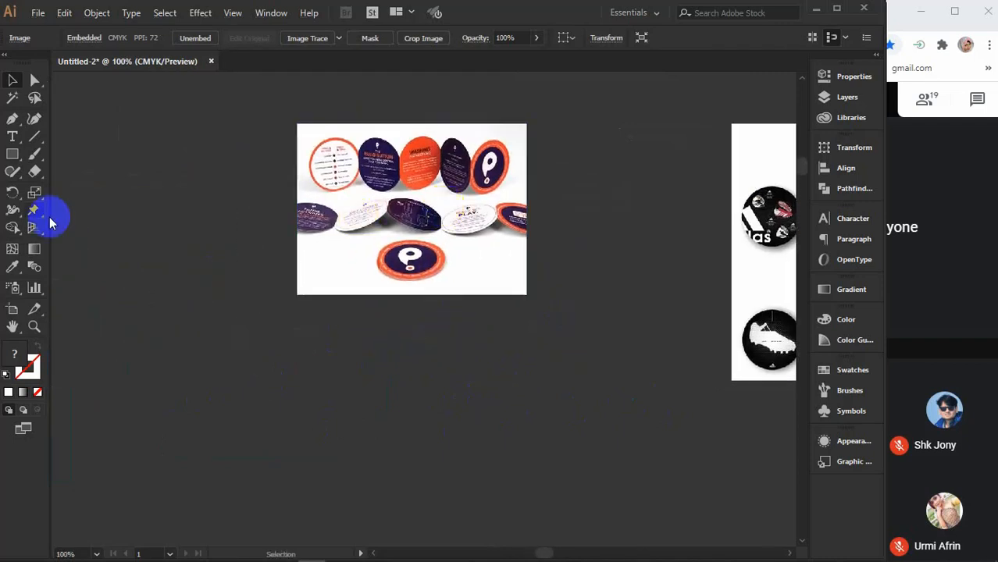
pyautogui.moveTo(11, 155); pyautogui.dragTo(82, 187)
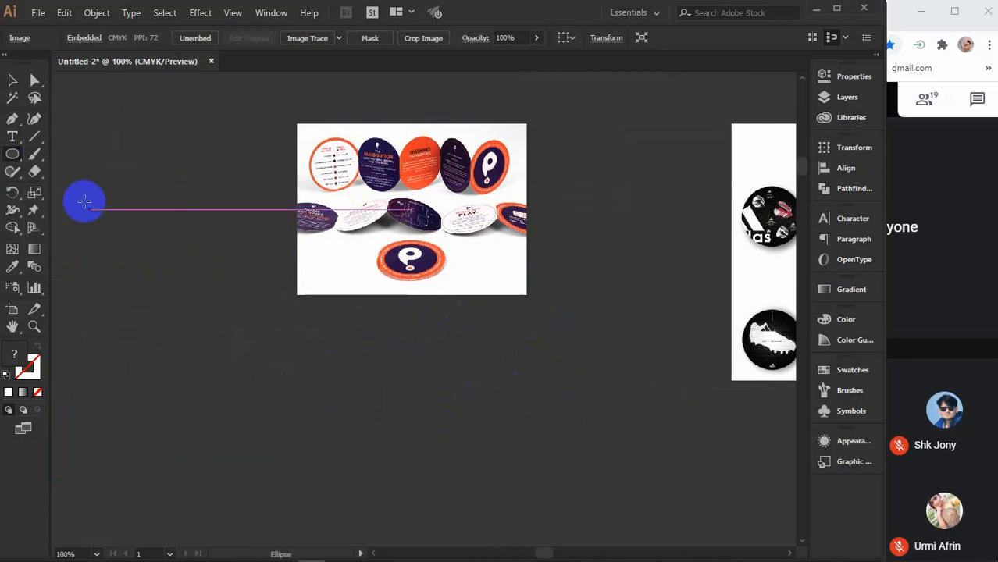
pyautogui.scroll(-1, 279, 245)
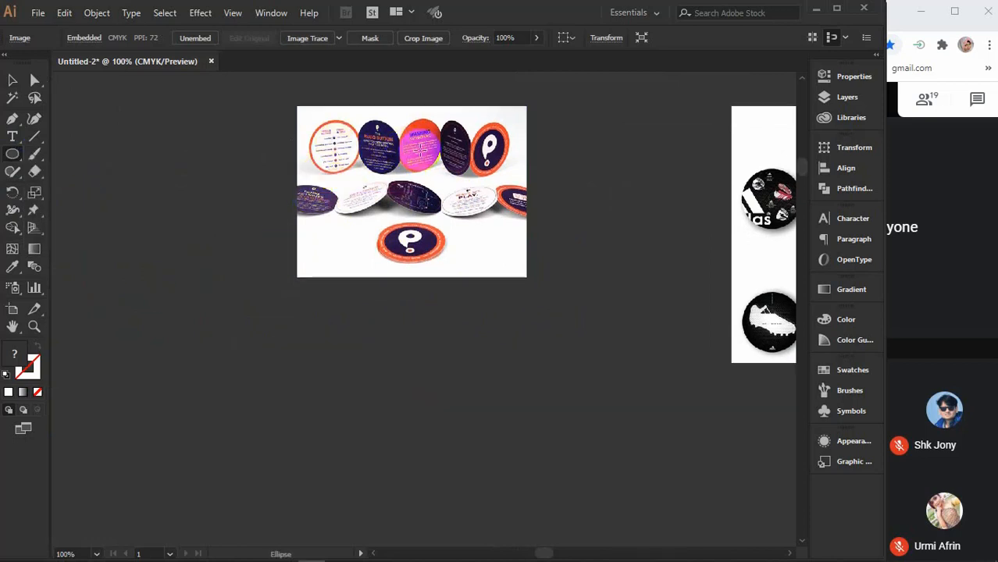
pyautogui.scroll(-5, 278, 333)
pyautogui.moveTo(243, 286)
pyautogui.mouseDown()
pyautogui.moveTo(313, 393)
pyautogui.moveTo(327, 391)
pyautogui.moveTo(307, 361)
pyautogui.mouseUp()
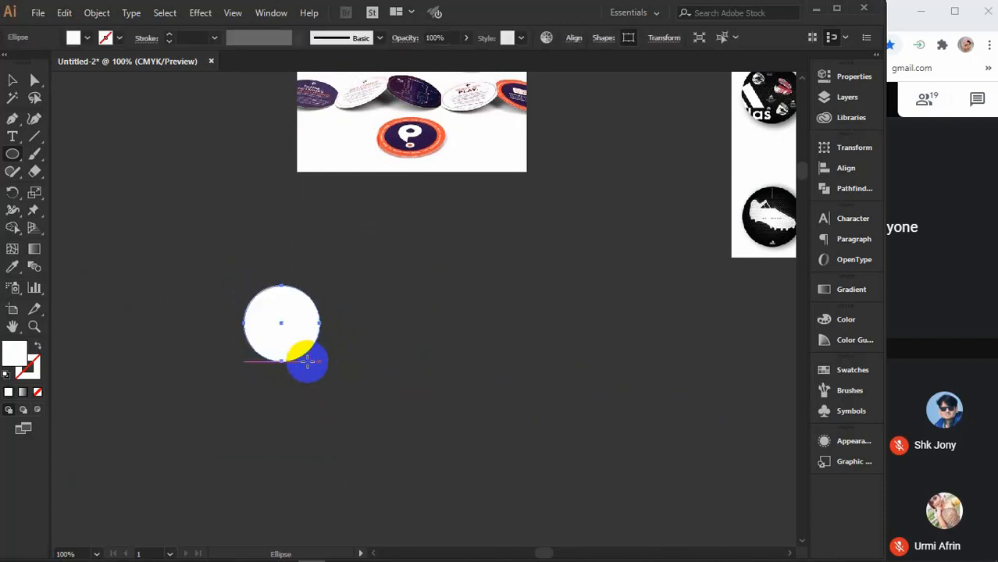
pyautogui.press('v')
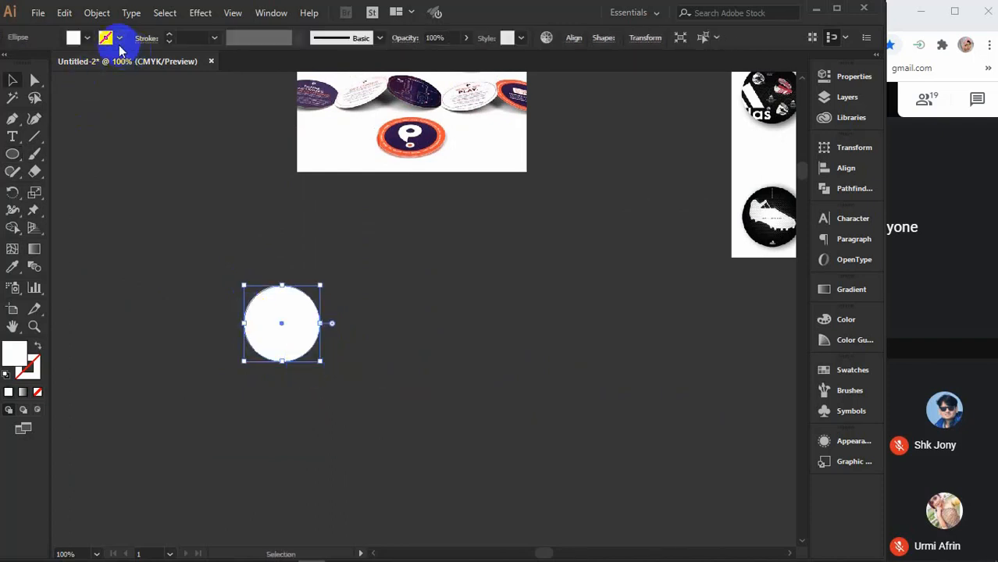
pyautogui.click(119, 39)
pyautogui.click(39, 63)
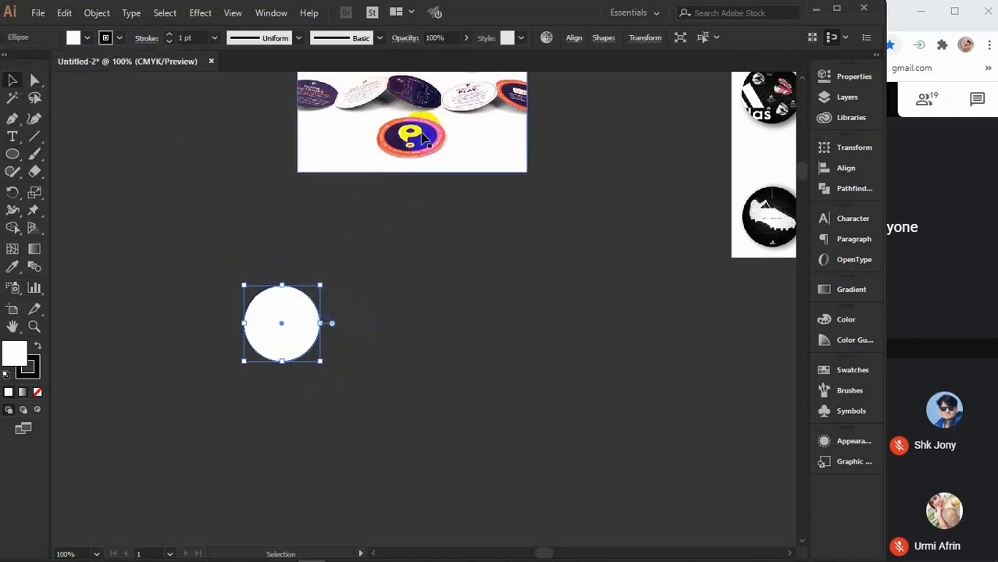
pyautogui.scroll(4, 423, 119)
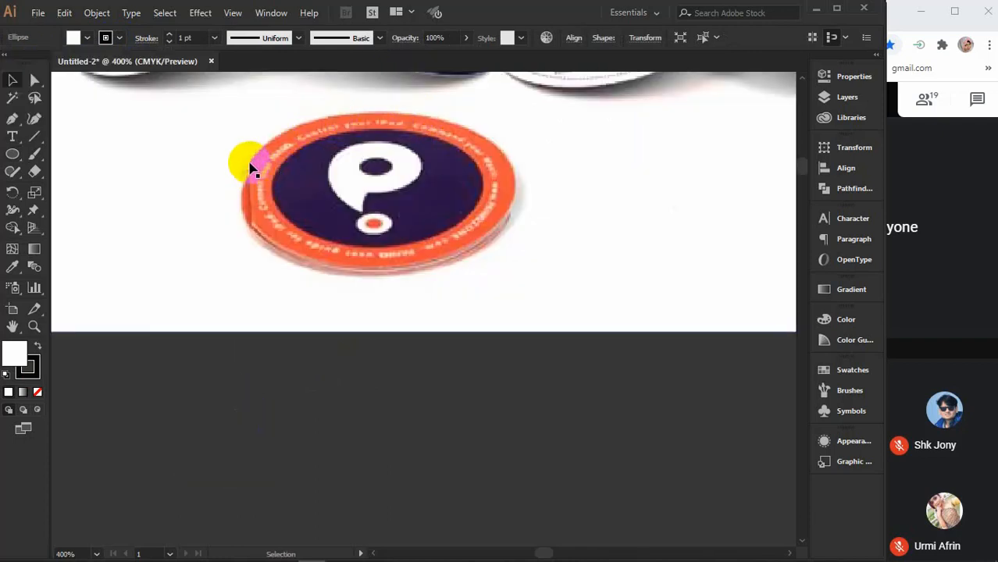
# Step: Duplicate the white circle repeatedly to the right with slightly overlapping edges to form a row of five circles
pyautogui.scroll(-2, 343, 178)
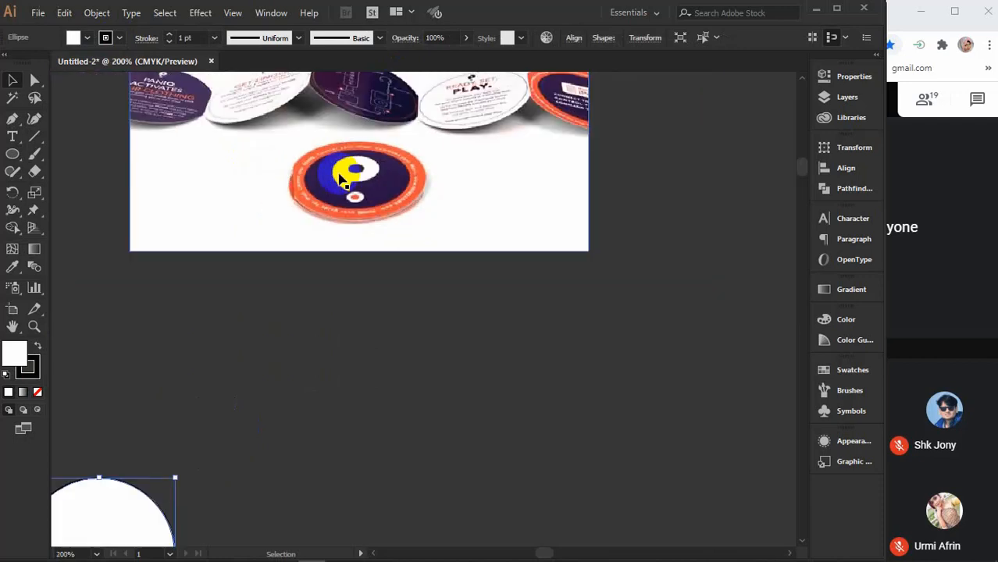
pyautogui.scroll(-1, 341, 179)
pyautogui.scroll(3, 323, 100)
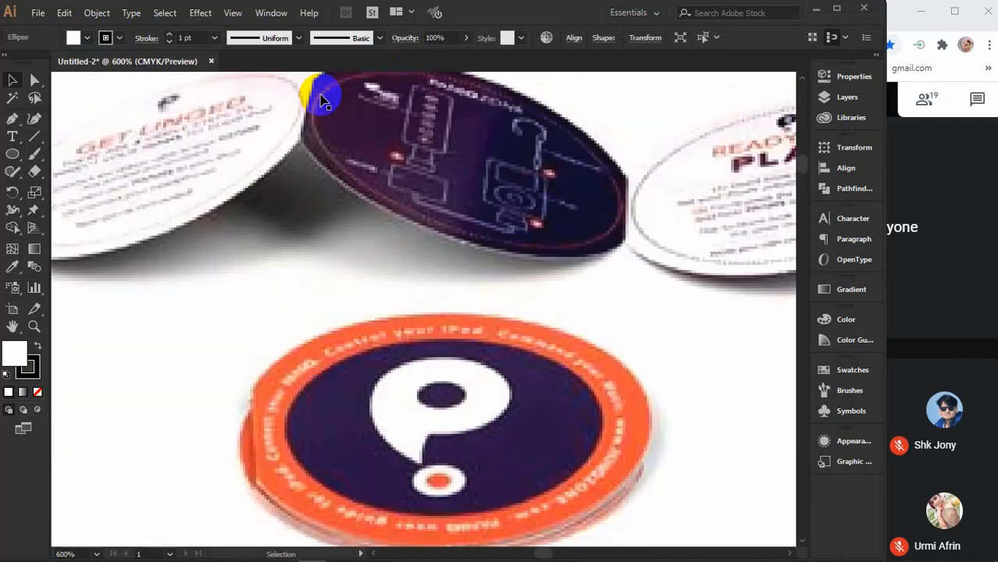
pyautogui.moveTo(323, 100); pyautogui.dragTo(345, 188)
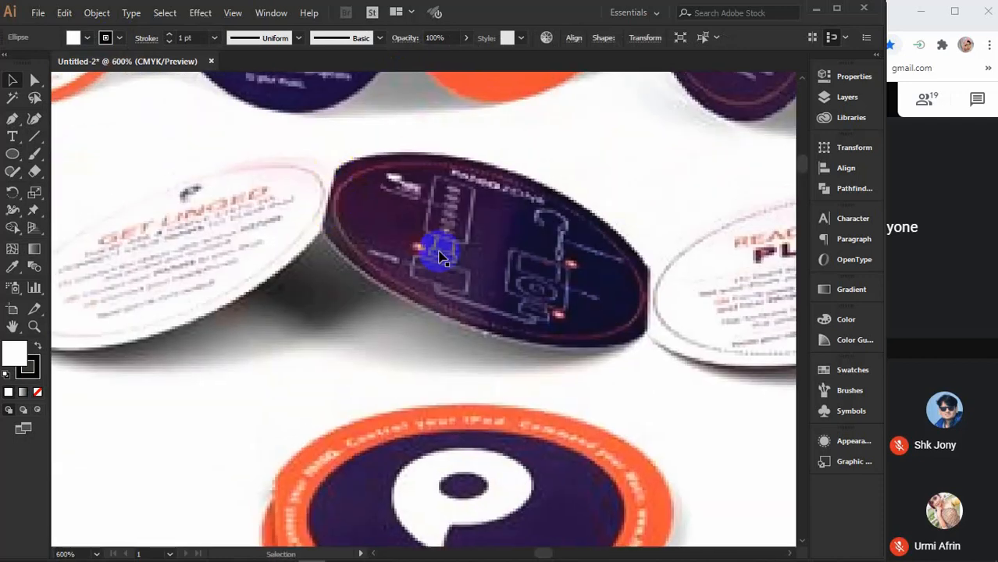
pyautogui.scroll(-4, 640, 270)
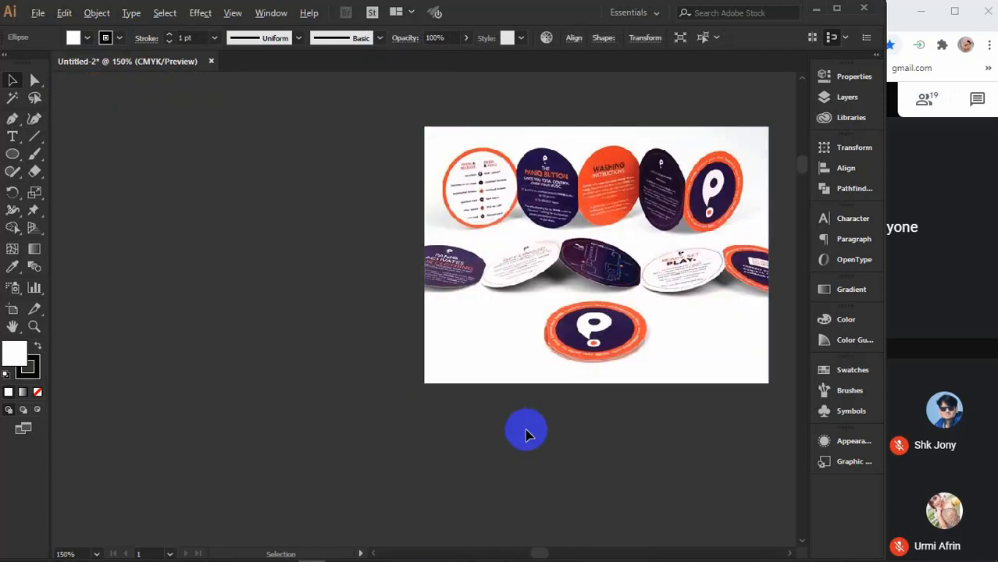
pyautogui.scroll(-1, 525, 434)
pyautogui.moveTo(495, 521); pyautogui.dragTo(397, 341)
pyautogui.scroll(3, 397, 357)
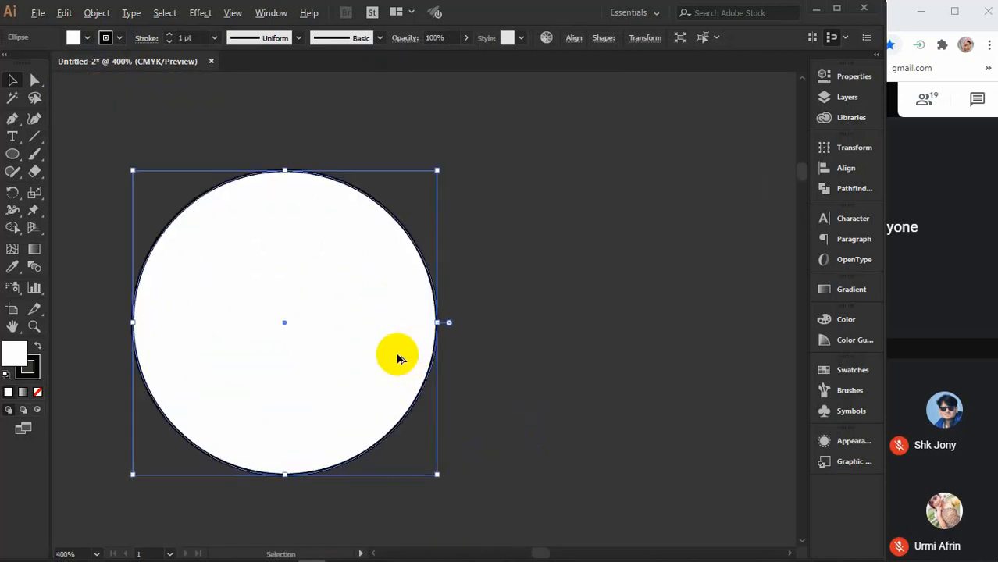
pyautogui.moveTo(227, 369); pyautogui.dragTo(522, 372)
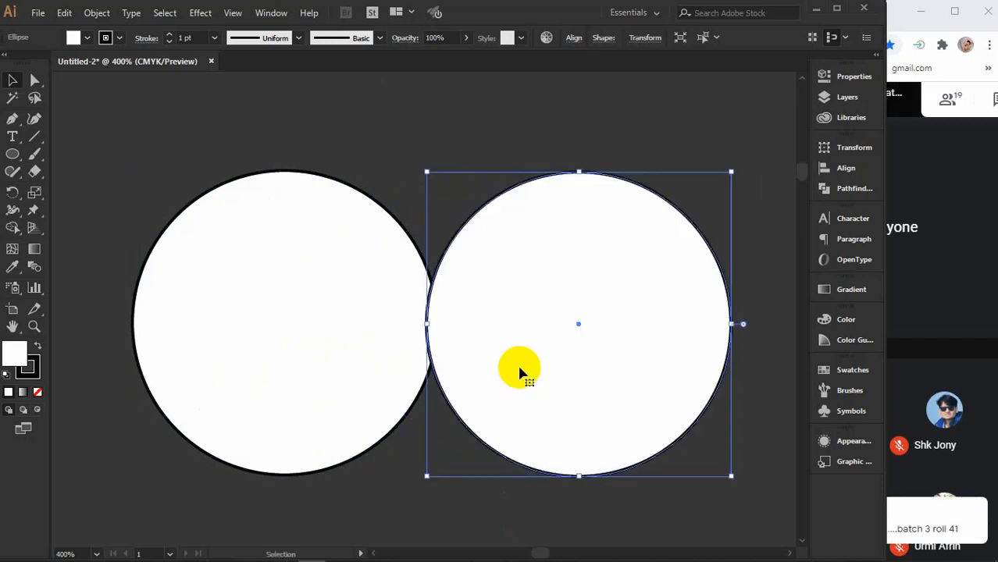
pyautogui.press('a')
pyautogui.hotkey('ctrl', 'd')
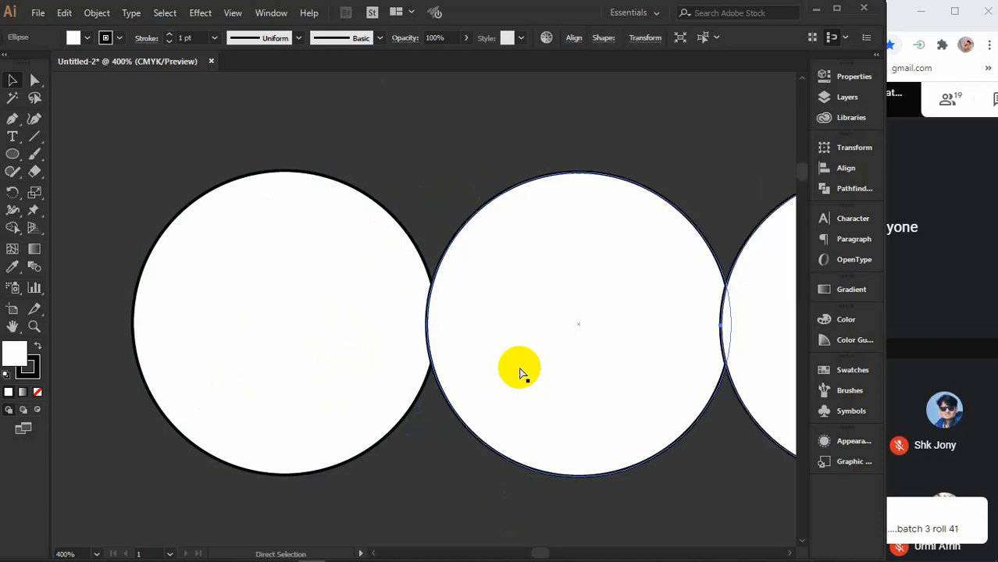
pyautogui.press('v')
pyautogui.keyDown('alt'); pyautogui.scroll(-3, 522, 373); pyautogui.keyUp('alt')
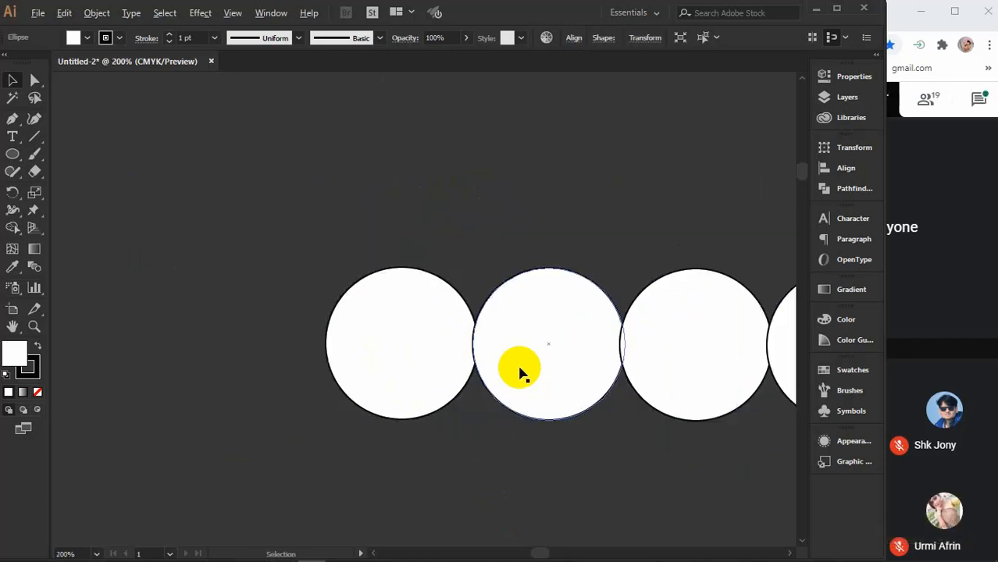
pyautogui.keyDown('alt'); pyautogui.scroll(-1, 519, 367); pyautogui.keyUp('alt')
pyautogui.moveTo(562, 412); pyautogui.dragTo(392, 404)
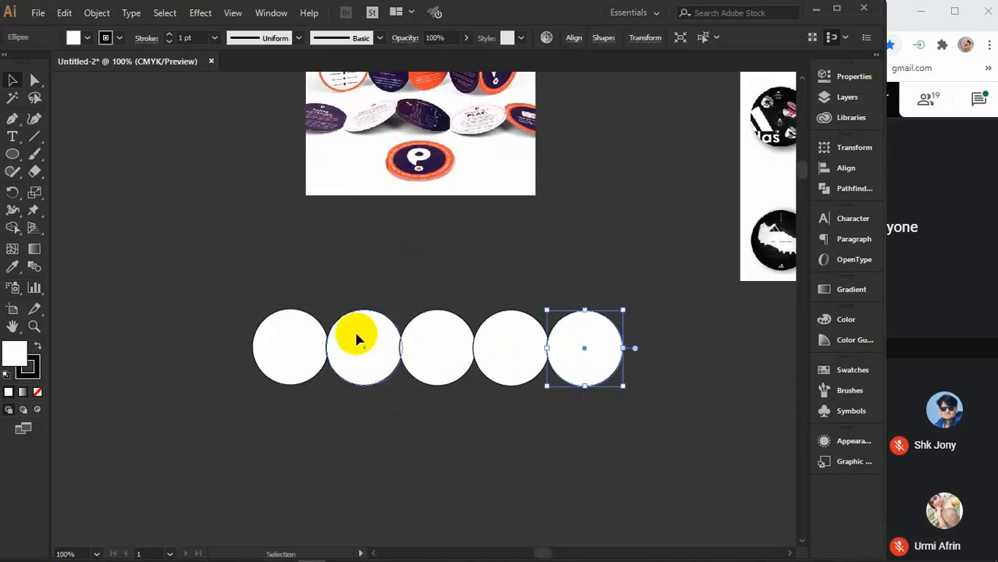
# Step: Offset the paths of all five circles outward by 0.12 in and fill the new outer circles with orange
pyautogui.click(315, 273)
pyautogui.moveTo(213, 289); pyautogui.dragTo(631, 403)
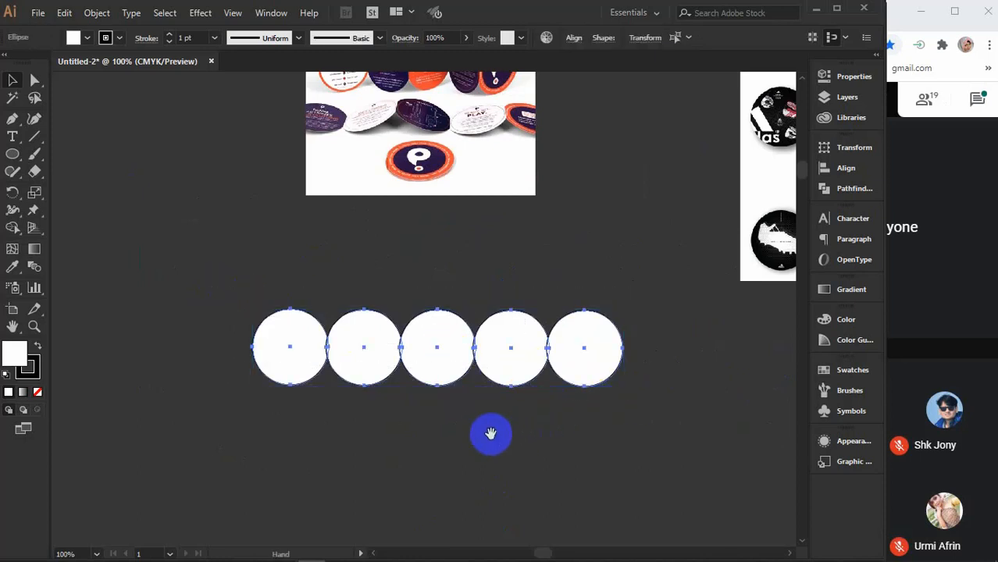
pyautogui.moveTo(490, 435); pyautogui.dragTo(444, 432)
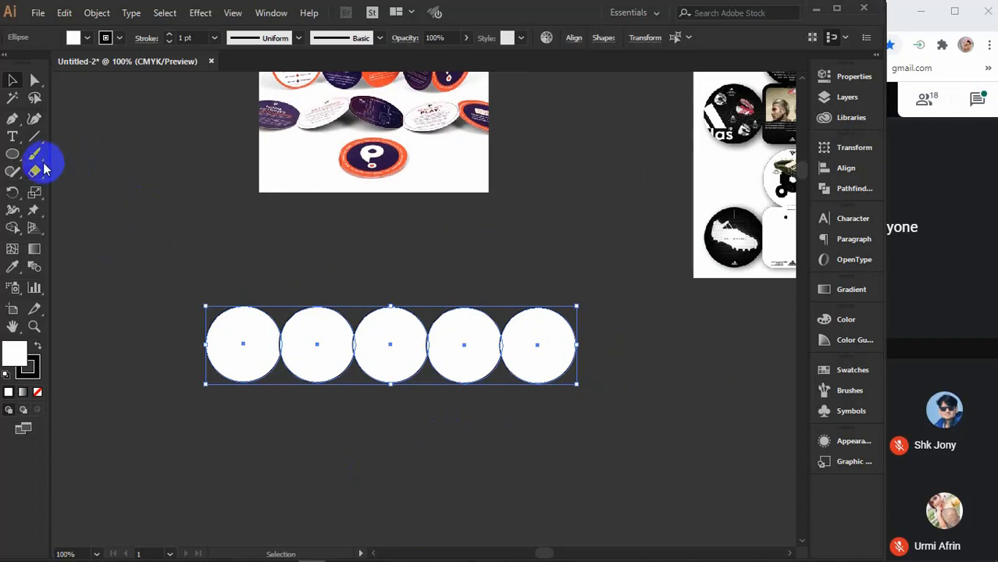
pyautogui.click(95, 14)
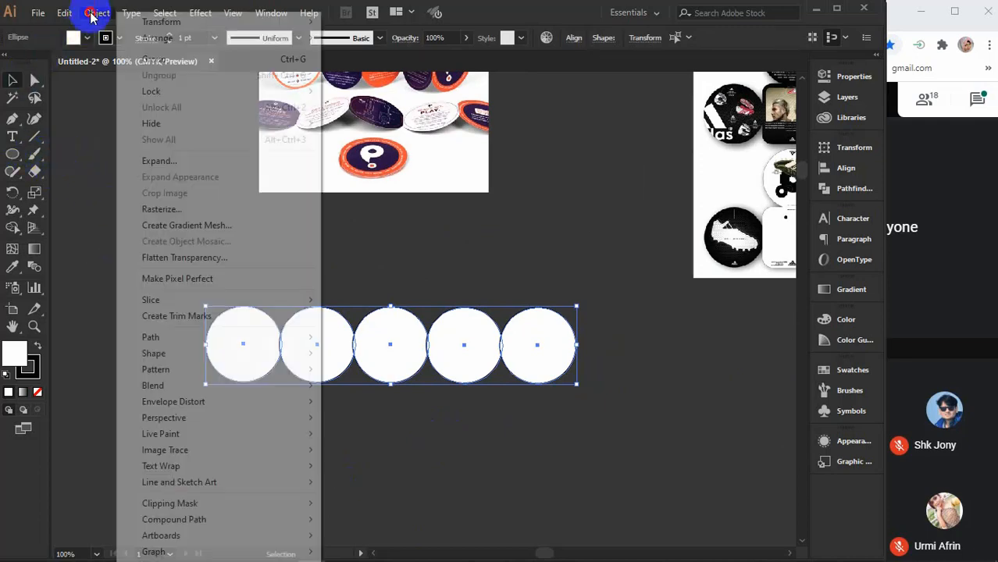
pyautogui.moveTo(189, 337)
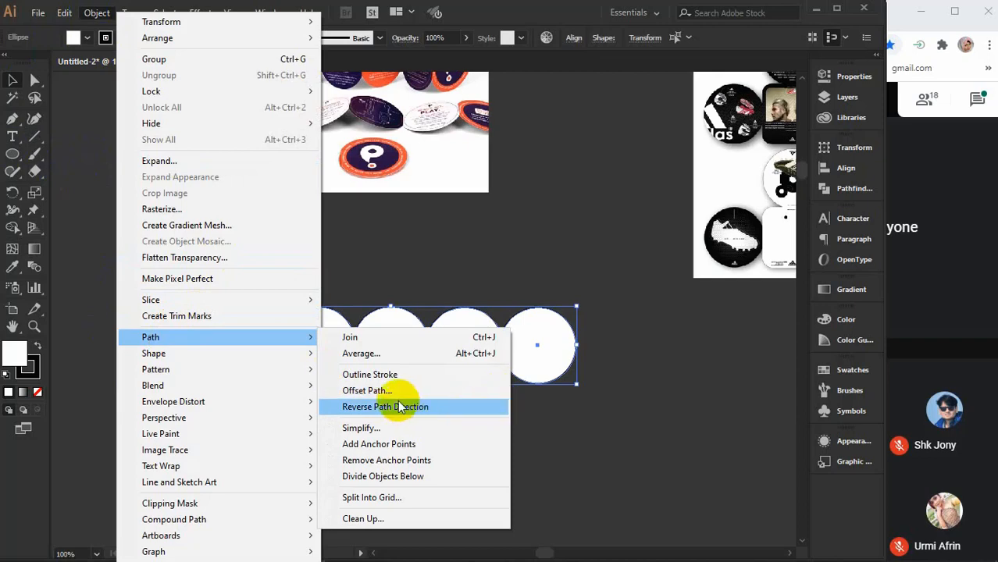
pyautogui.click(381, 391)
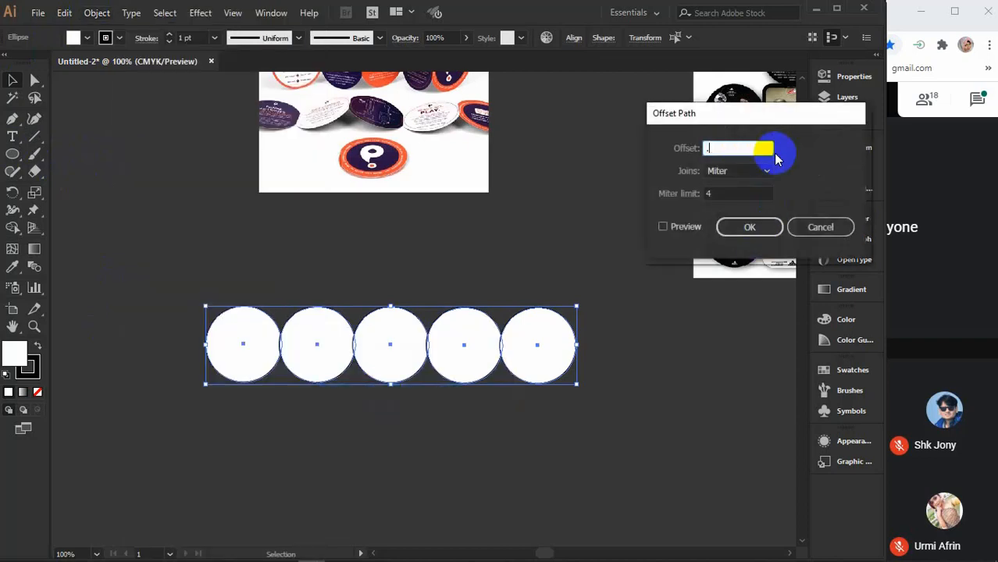
pyautogui.write('.12')
pyautogui.press('Return')
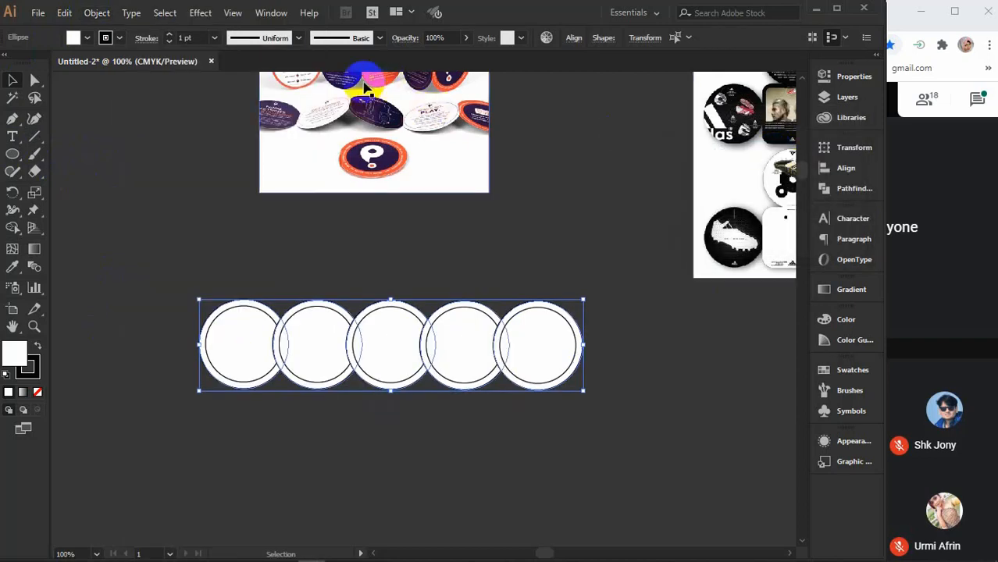
pyautogui.click(87, 38)
pyautogui.click(133, 62)
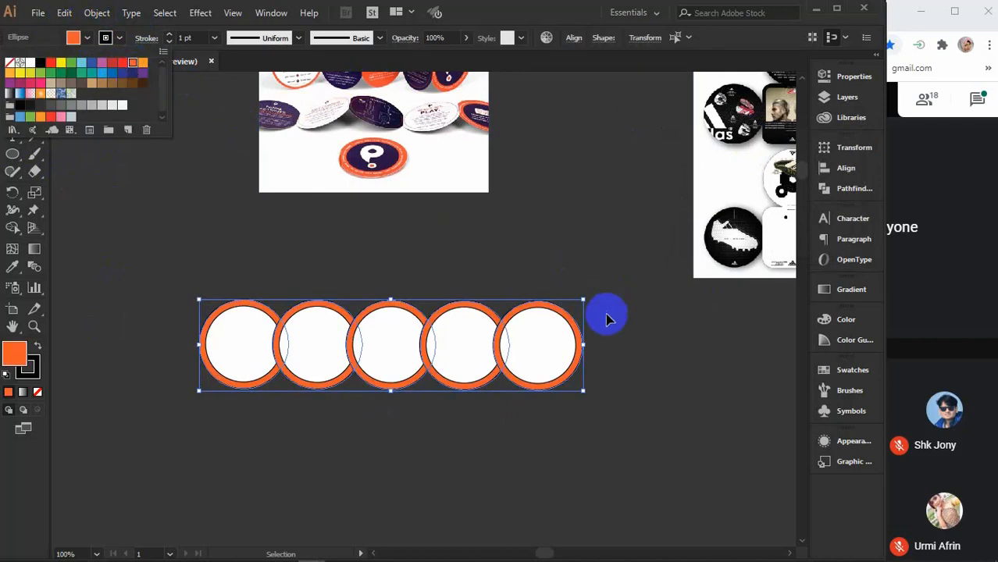
# Step: Send the five orange bleed circles behind the white circles and lock them
pyautogui.click(528, 344)
pyautogui.rightClick(527, 337)
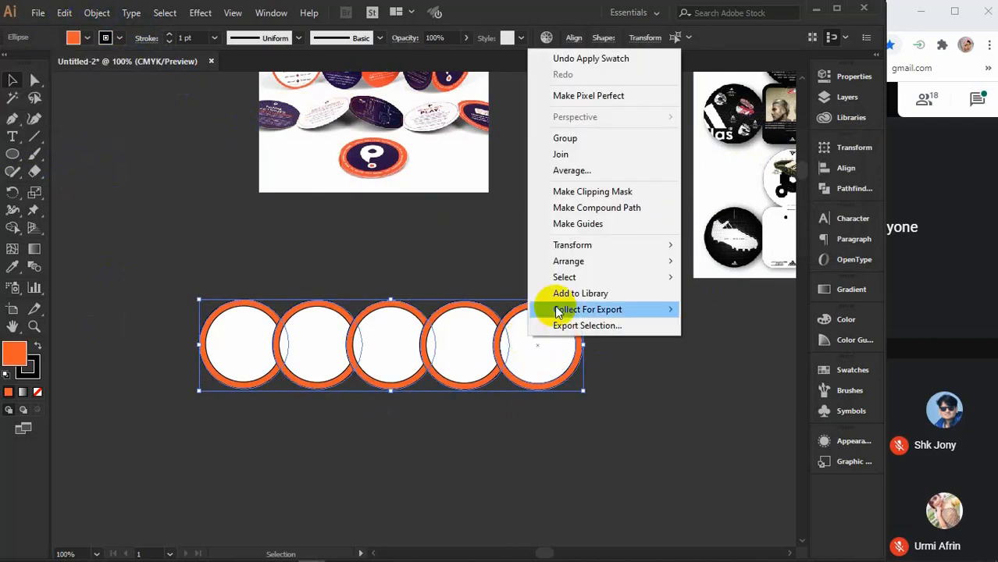
pyautogui.moveTo(557, 261)
pyautogui.click(691, 309)
pyautogui.press('a')
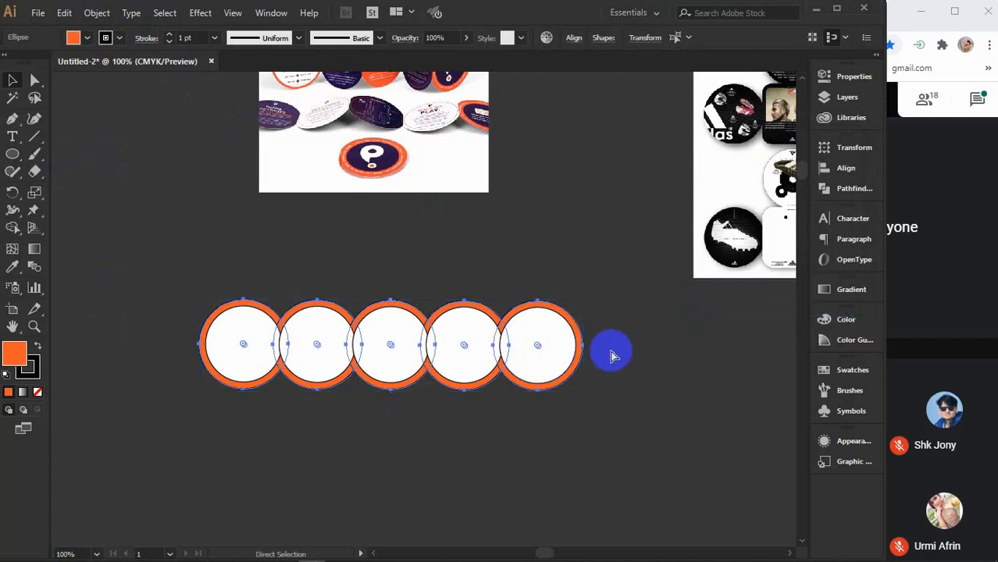
pyautogui.click(613, 356)
pyautogui.press('v')
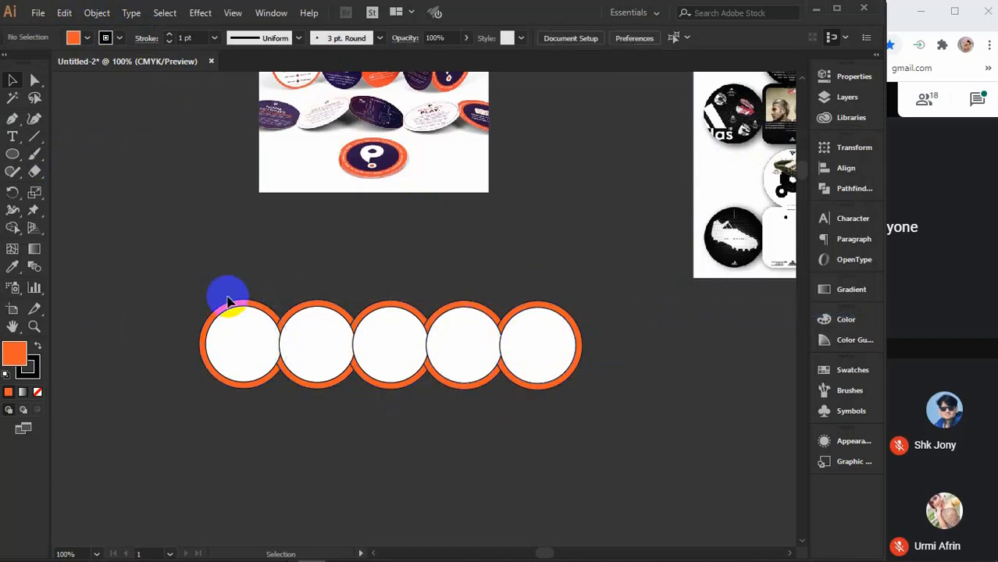
# Step: Remove the stroke from the five white circles
pyautogui.moveTo(192, 279); pyautogui.dragTo(666, 393)
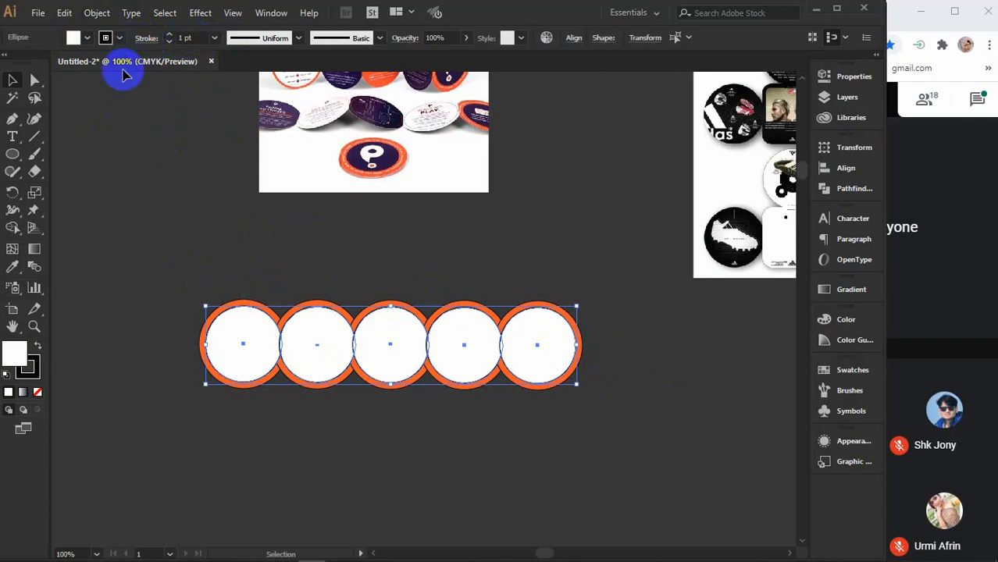
pyautogui.click(35, 373)
pyautogui.click(37, 392)
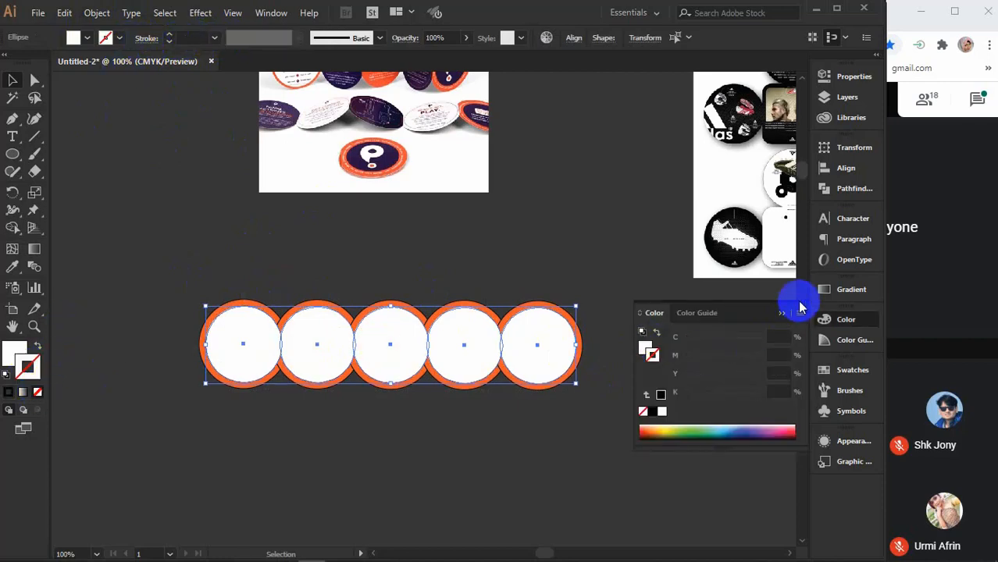
# Step: Offset the five white circles' paths by -0.125 in and convert the new inner circles to guides
pyautogui.click(97, 14)
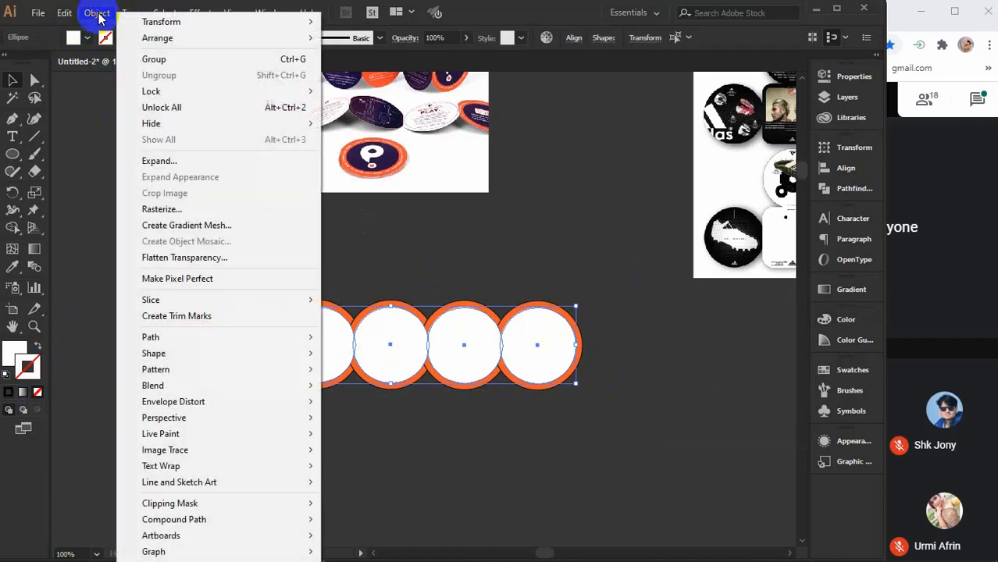
pyautogui.moveTo(140, 337)
pyautogui.click(373, 391)
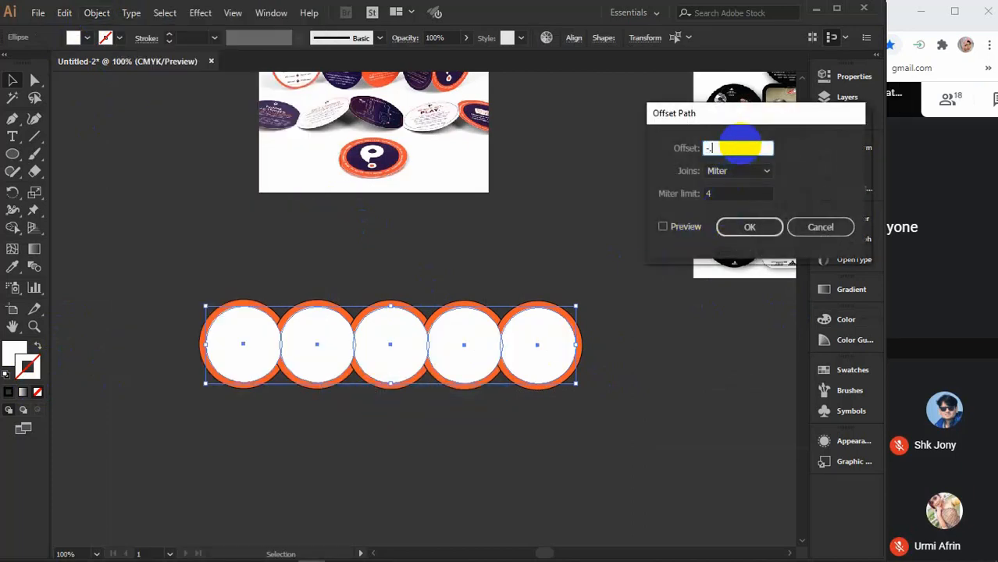
pyautogui.click(740, 146)
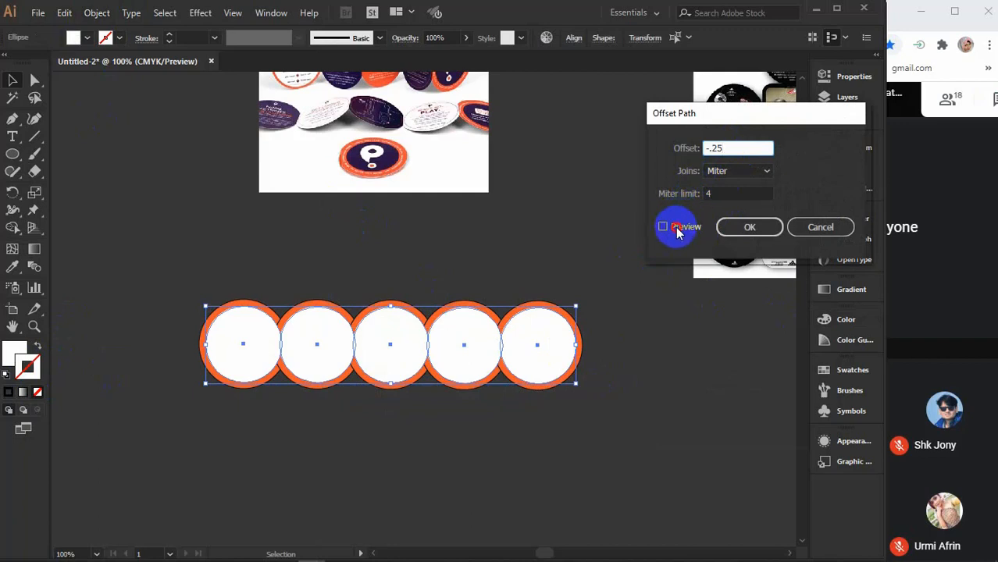
pyautogui.click(678, 227)
pyautogui.click(738, 145)
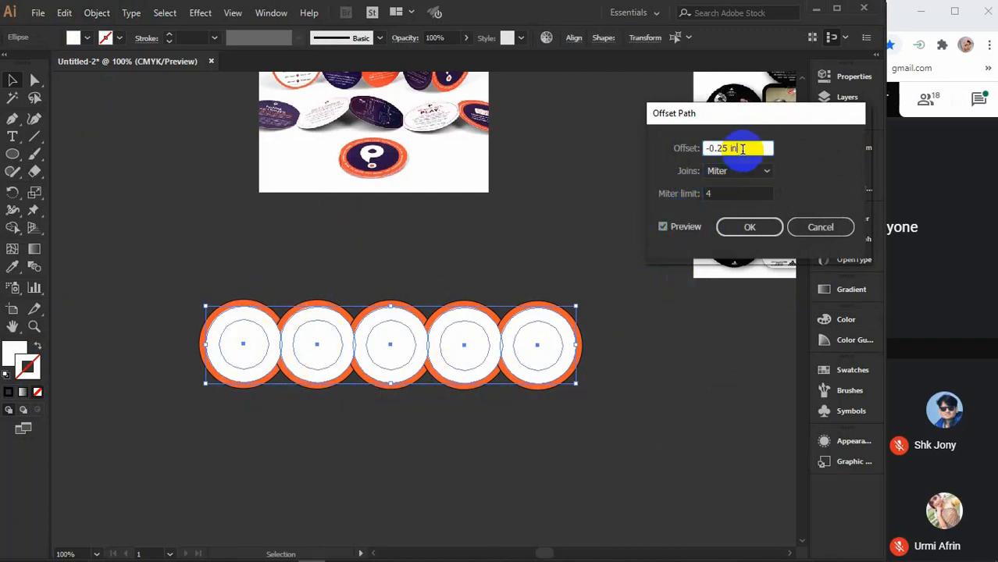
pyautogui.press('Down')
pyautogui.press('Up')
pyautogui.press('Up')
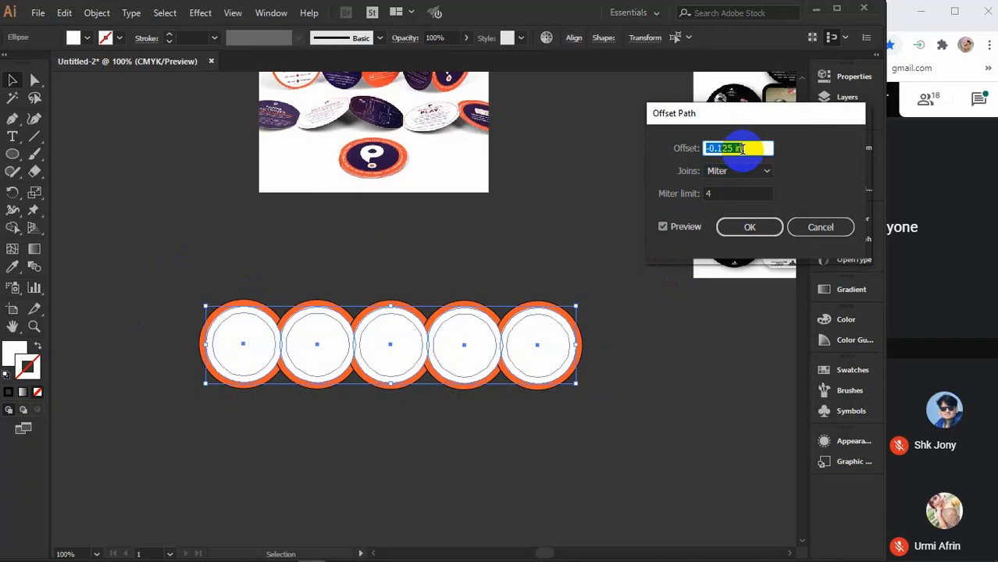
pyautogui.click(738, 226)
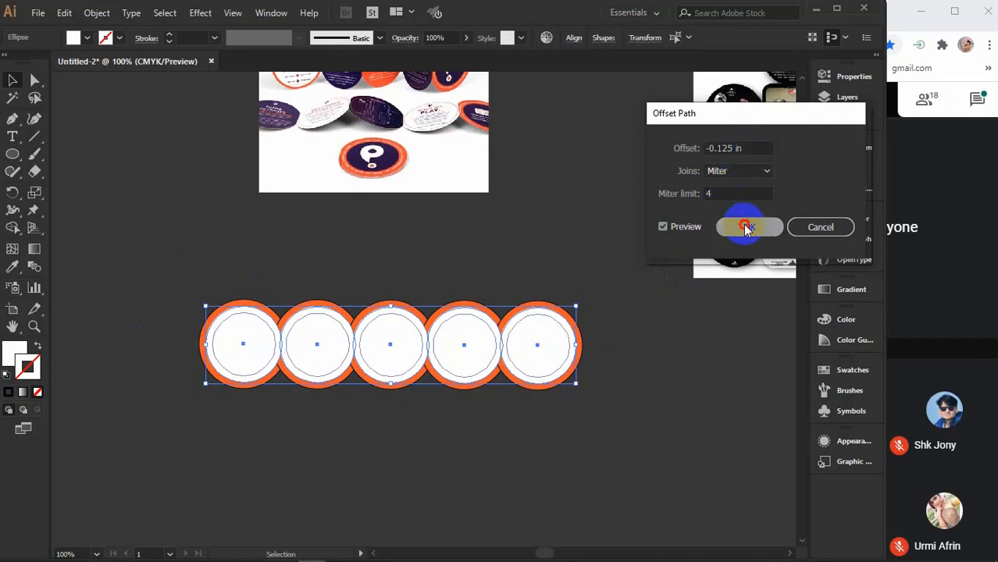
pyautogui.press('a')
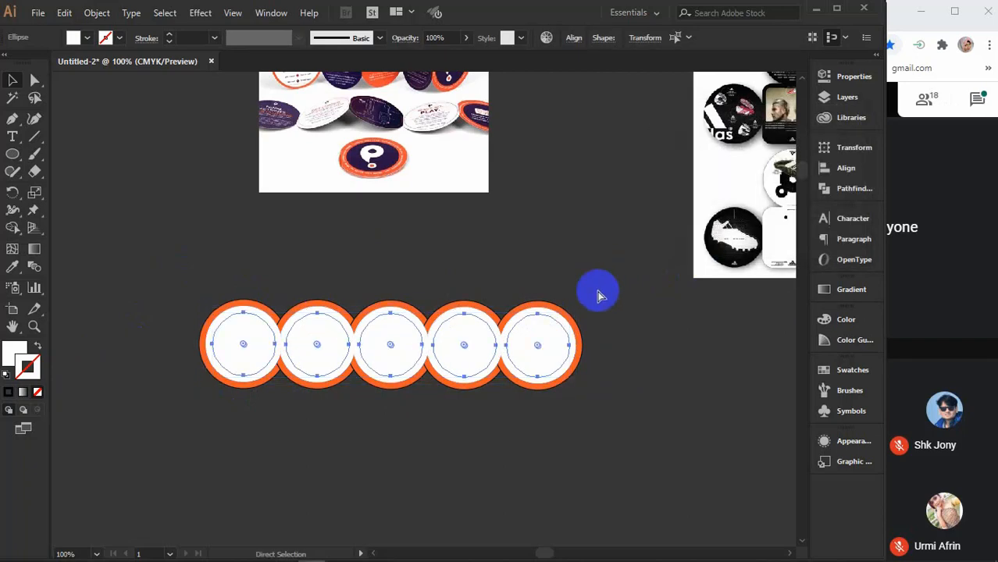
pyautogui.click(564, 458)
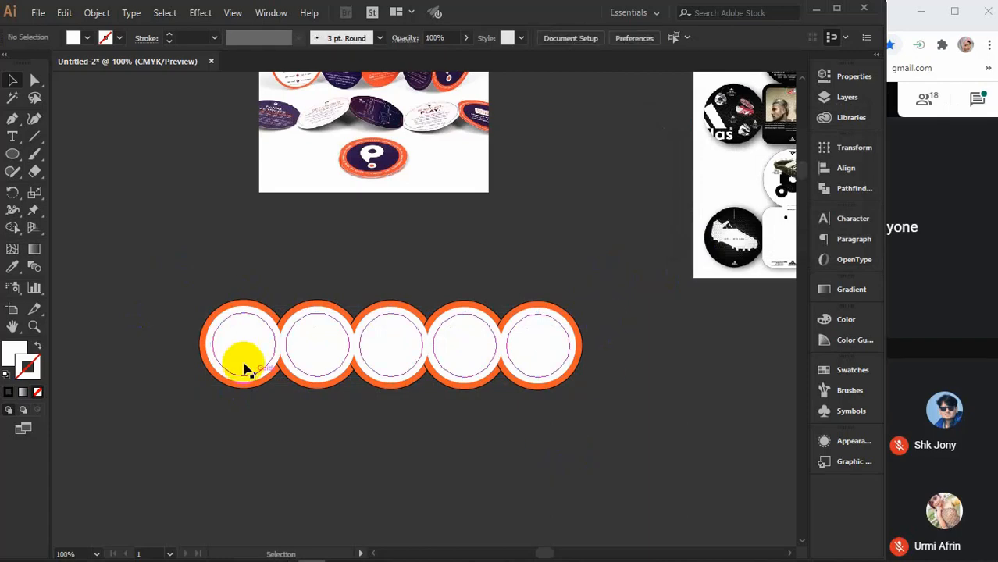
# Step: Unite the five orange circles into one bleed shape with Shape Builder, keeping the white circles and guides hidden during the merge
pyautogui.moveTo(199, 311); pyautogui.dragTo(664, 473)
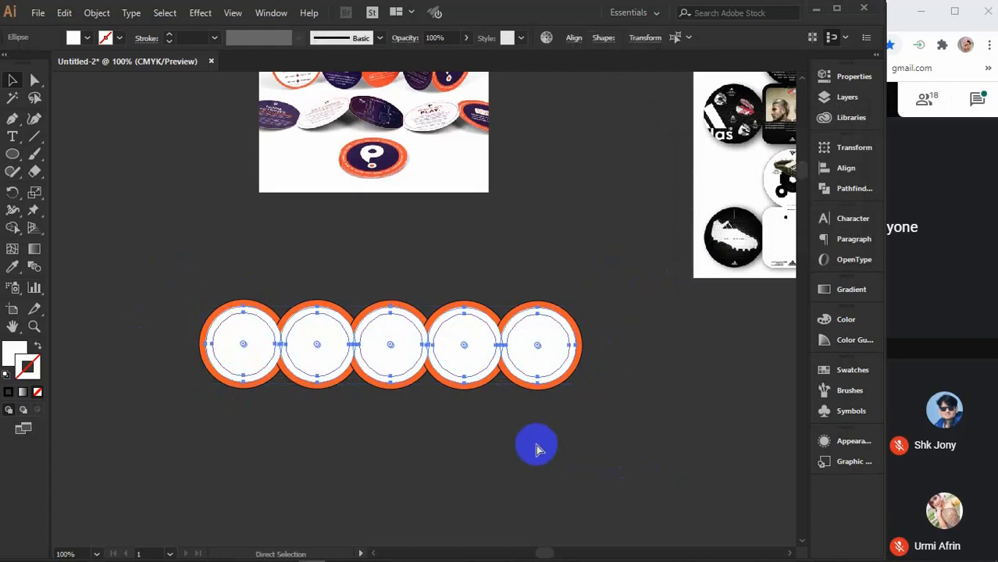
pyautogui.press('Delete')
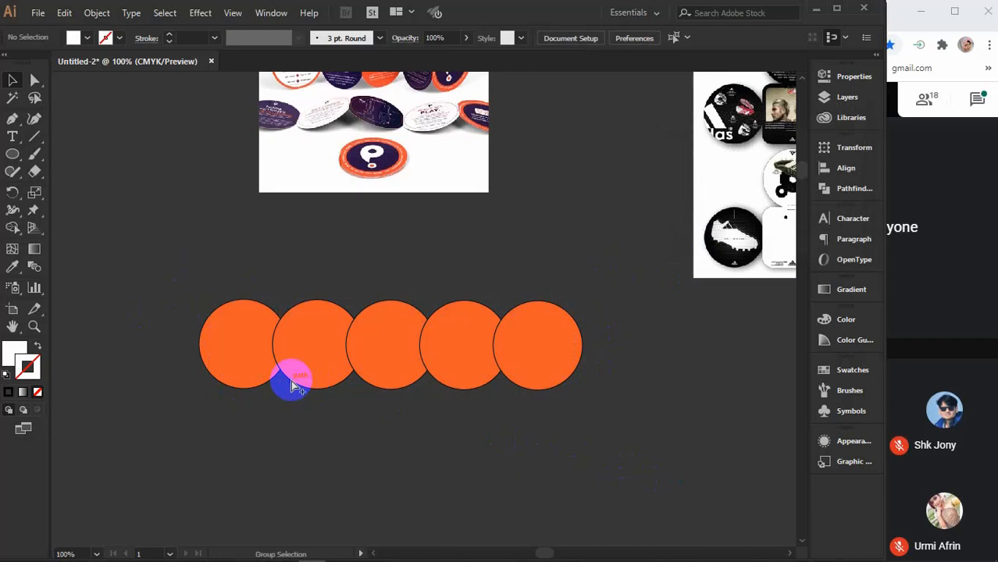
pyautogui.click(293, 385)
pyautogui.click(8, 227)
pyautogui.moveTo(212, 344); pyautogui.dragTo(535, 344)
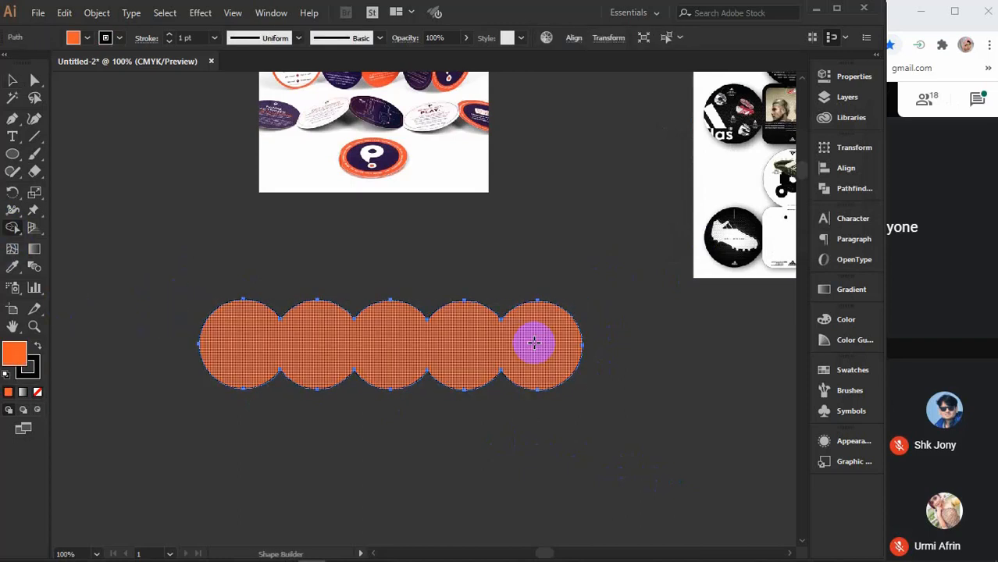
pyautogui.hotkey('ctrl', 'z')
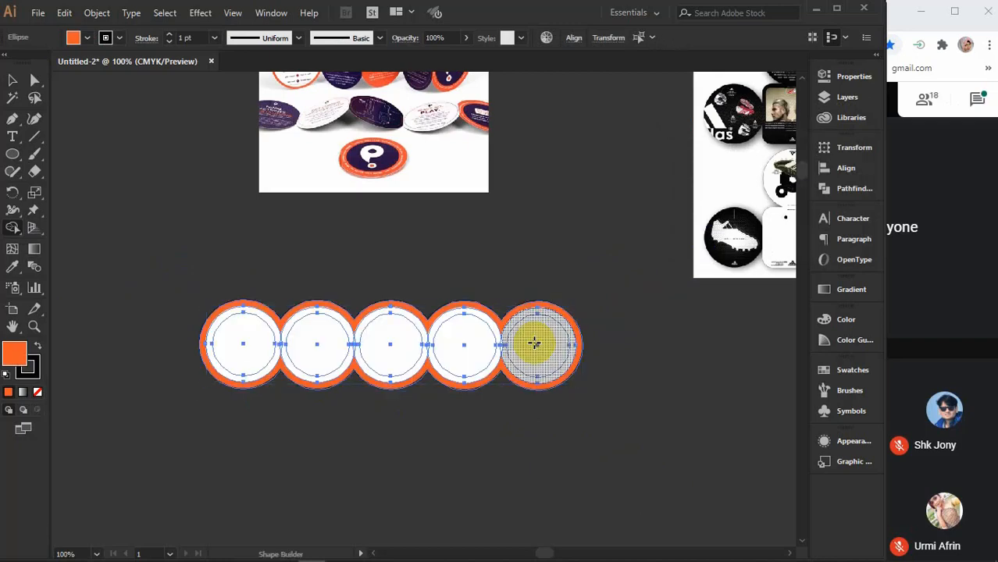
pyautogui.press('v')
pyautogui.click(534, 345)
pyautogui.click(560, 506)
# Step: Duplicate the complete row of five round panels, with its orange bleed and guides, directly below the original row
pyautogui.moveTo(587, 424); pyautogui.dragTo(182, 313)
pyautogui.moveTo(254, 323); pyautogui.dragTo(253, 424)
pyautogui.click(684, 427)
pyautogui.scroll(-1, 684, 426)
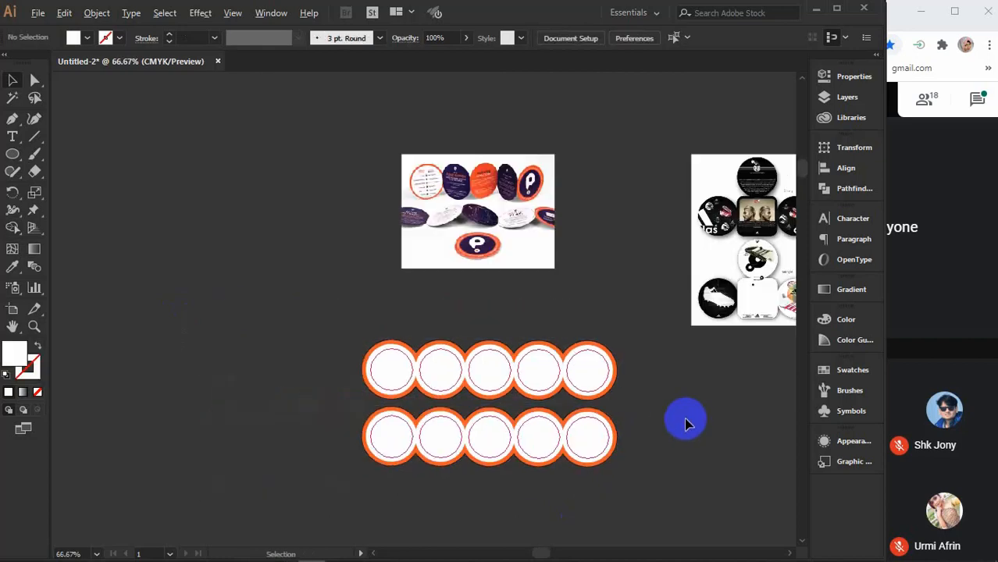
pyautogui.moveTo(674, 427); pyautogui.dragTo(579, 345)
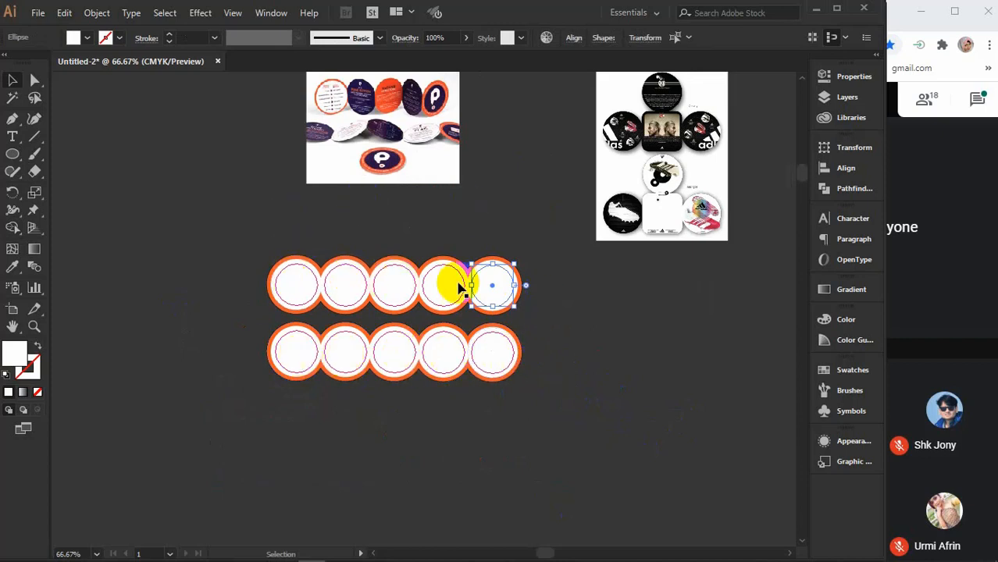
# Step: Delete both rows of connected round panels, including their orange bleed shapes and guides
pyautogui.click(559, 392)
pyautogui.moveTo(560, 393); pyautogui.dragTo(203, 251)
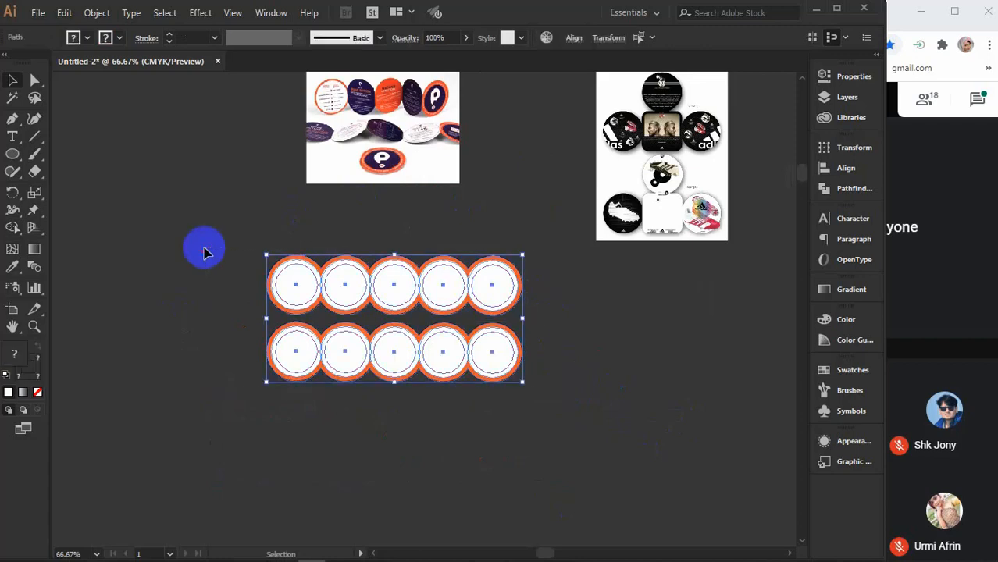
pyautogui.press('Delete')
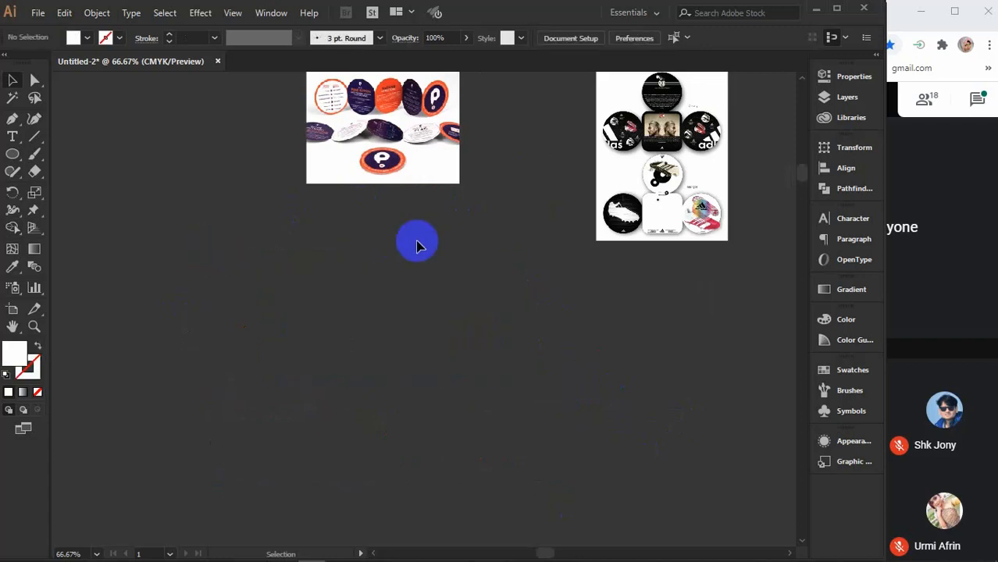
# Step: Draw a white square with rounded corners below the reference image of the Adidas cross-shaped brochure
pyautogui.scroll(1, 680, 168)
pyautogui.moveTo(675, 263); pyautogui.dragTo(478, 307)
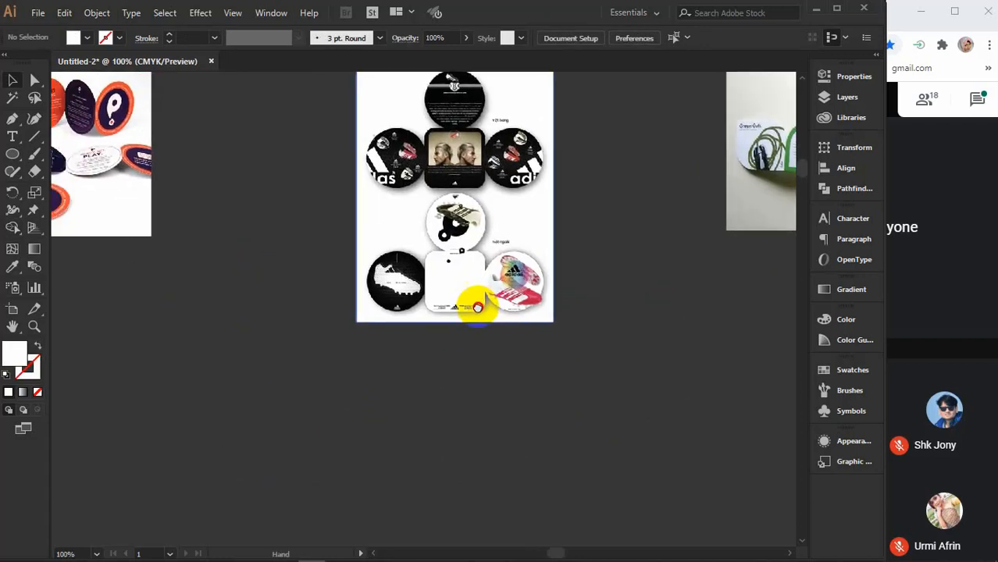
pyautogui.moveTo(16, 156); pyautogui.dragTo(78, 152)
pyautogui.moveTo(423, 390); pyautogui.dragTo(491, 473)
pyautogui.press('v')
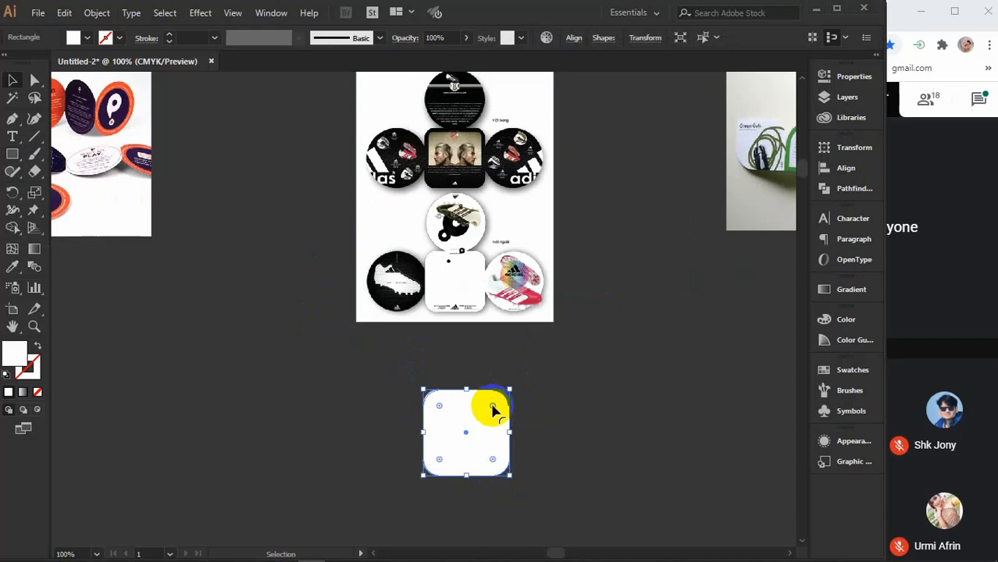
# Step: Draw a white circle slightly smaller than the square, overlap it with the square's right edge, and align their vertical centres
pyautogui.moveTo(10, 159); pyautogui.dragTo(67, 189)
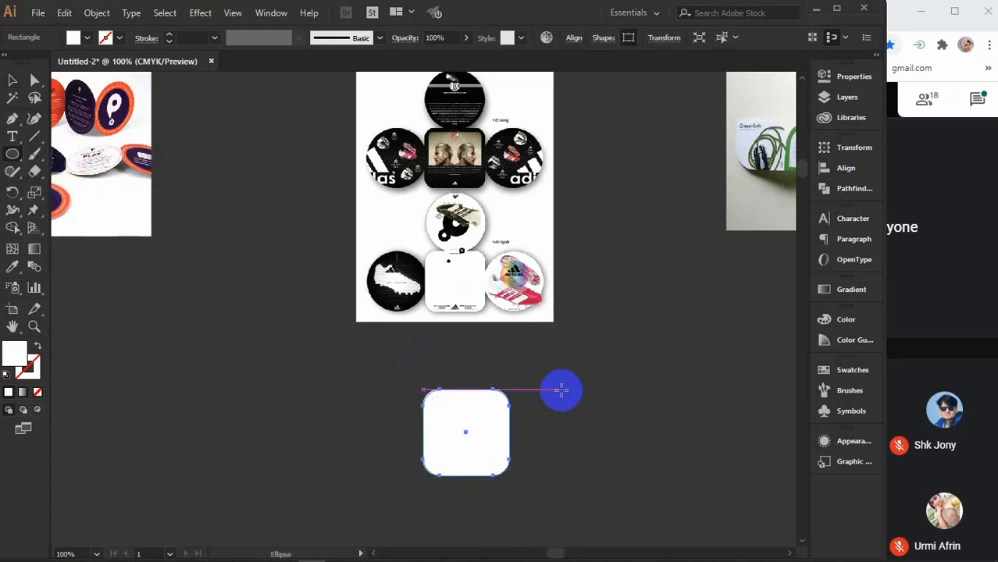
pyautogui.moveTo(562, 388); pyautogui.dragTo(636, 453)
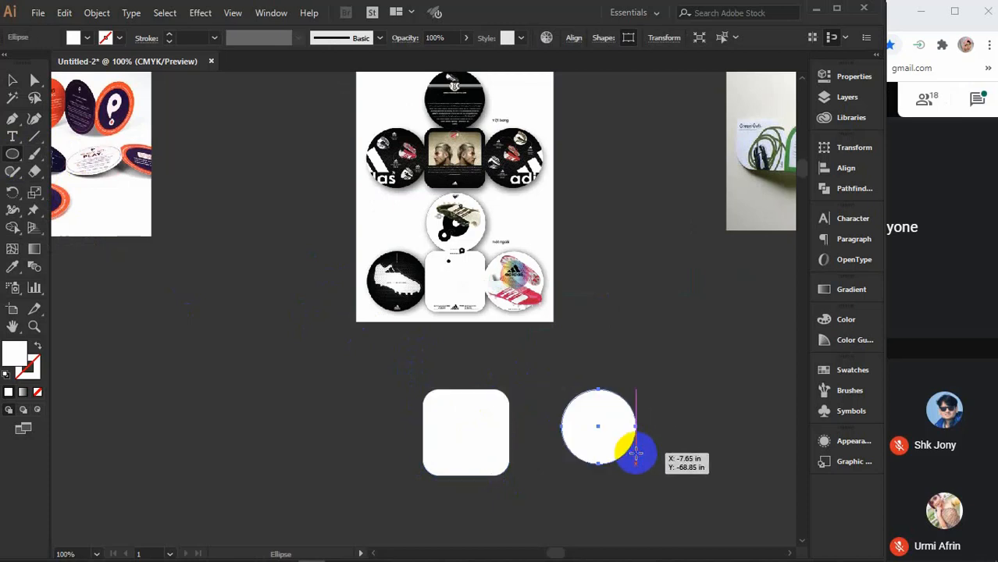
pyautogui.press('v')
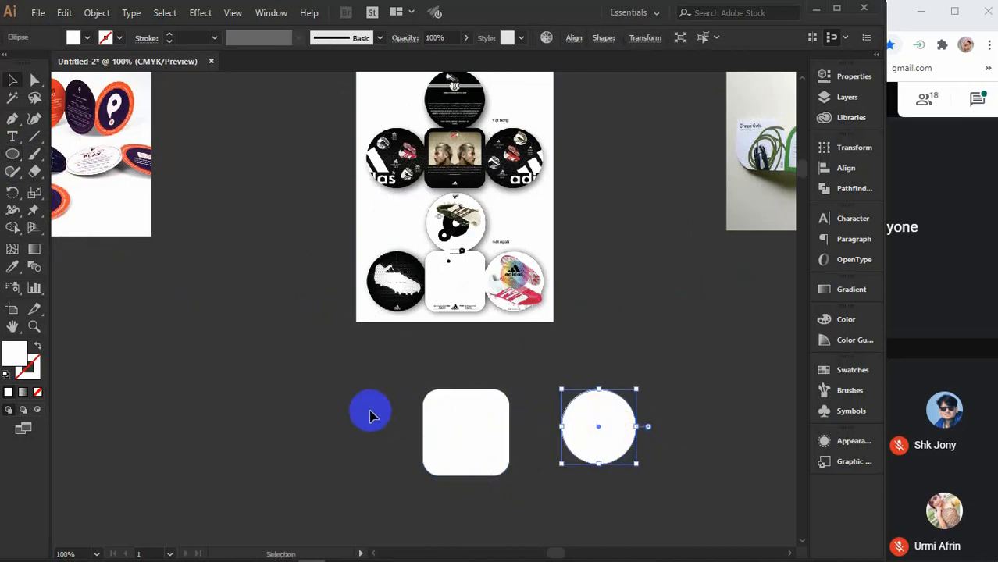
pyautogui.moveTo(595, 432); pyautogui.dragTo(541, 442)
pyautogui.moveTo(621, 397); pyautogui.dragTo(469, 469)
pyautogui.click(846, 168)
pyautogui.click(769, 179)
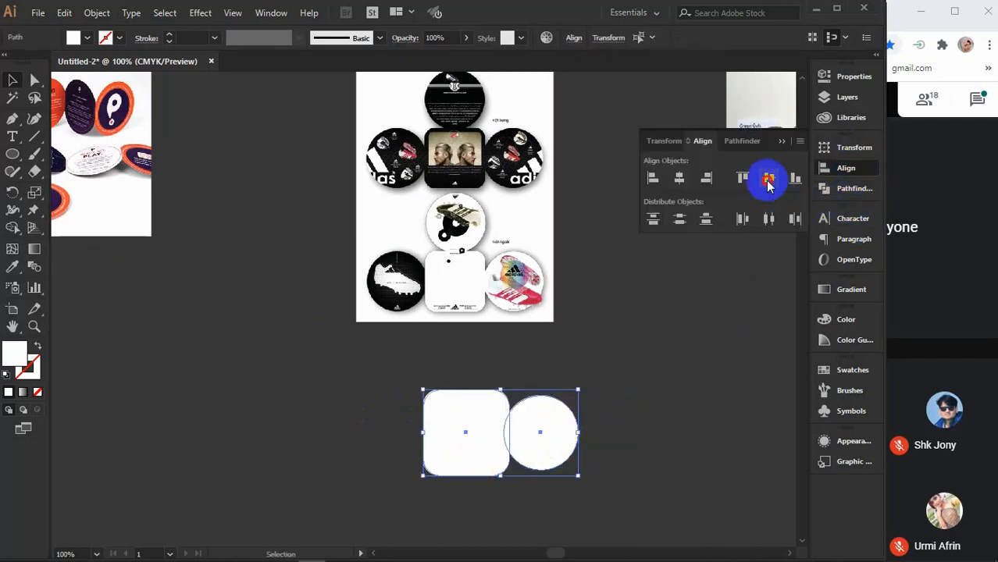
pyautogui.click(781, 144)
pyautogui.click(683, 387)
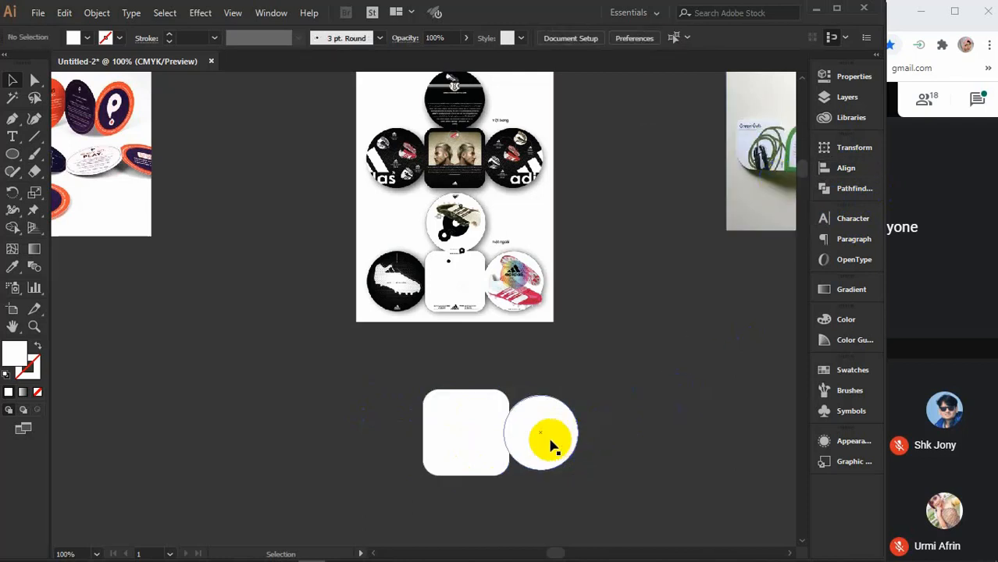
# Step: Duplicate the circle onto the square's left and top edges, centring the top copy horizontally with only a slight overlap
pyautogui.moveTo(556, 438); pyautogui.dragTo(408, 443)
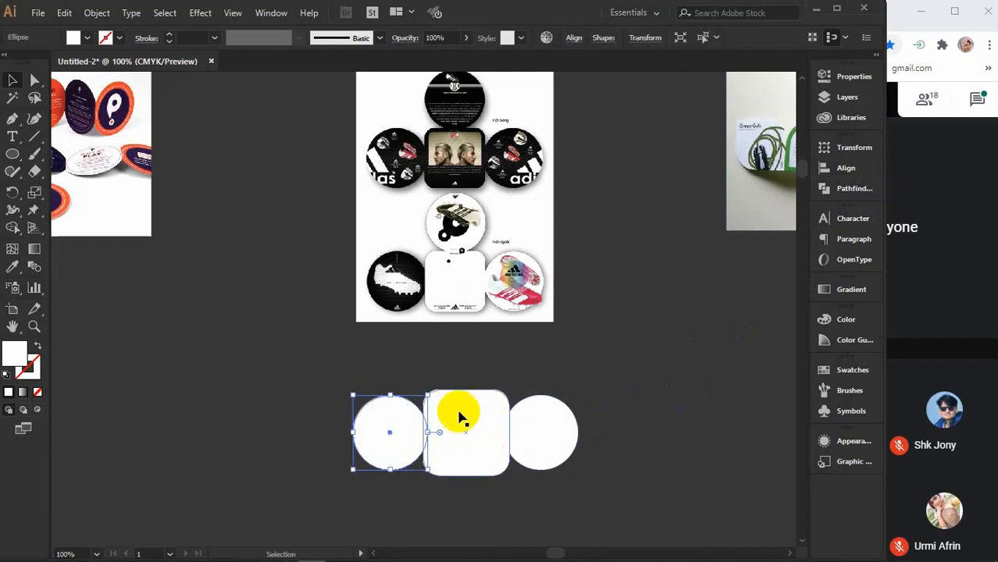
pyautogui.moveTo(546, 439); pyautogui.dragTo(469, 369)
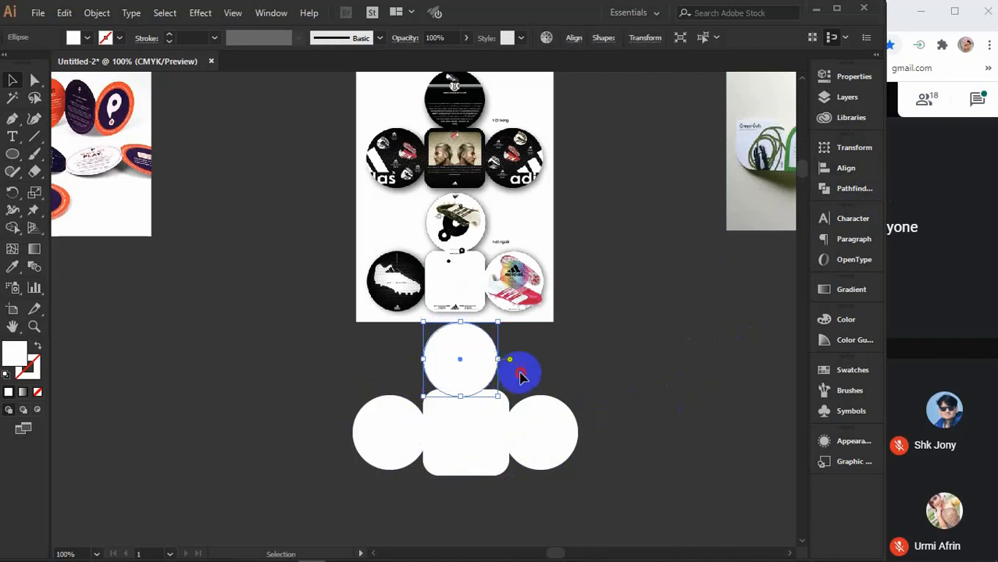
pyautogui.keyDown('shift'); pyautogui.click(459, 397); pyautogui.keyUp('shift')
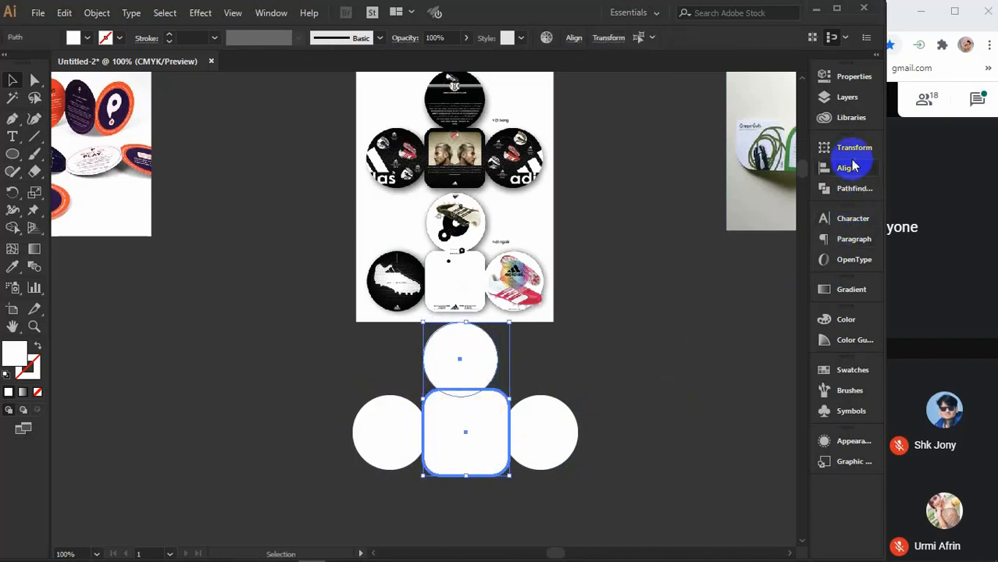
pyautogui.click(850, 167)
pyautogui.click(677, 178)
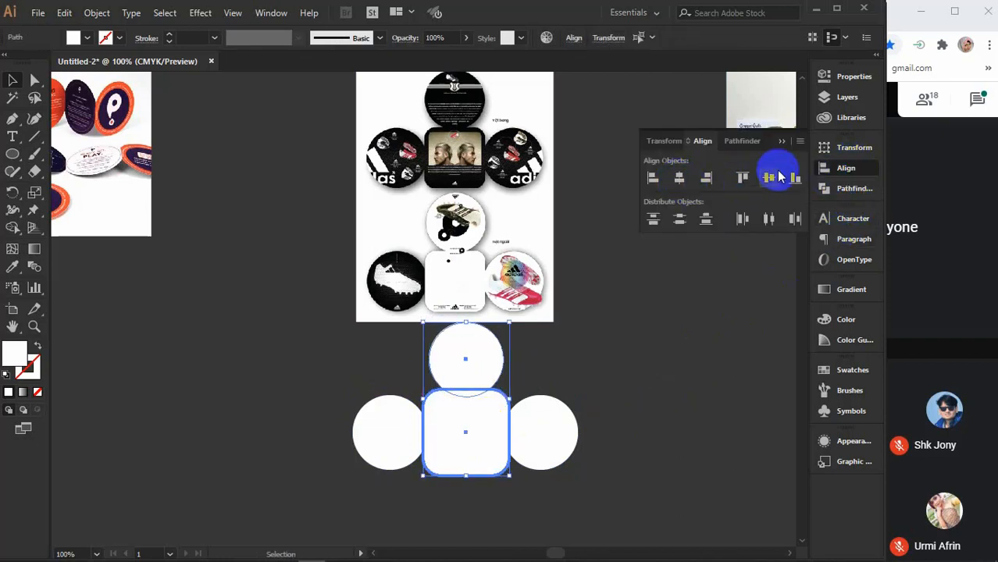
pyautogui.click(656, 368)
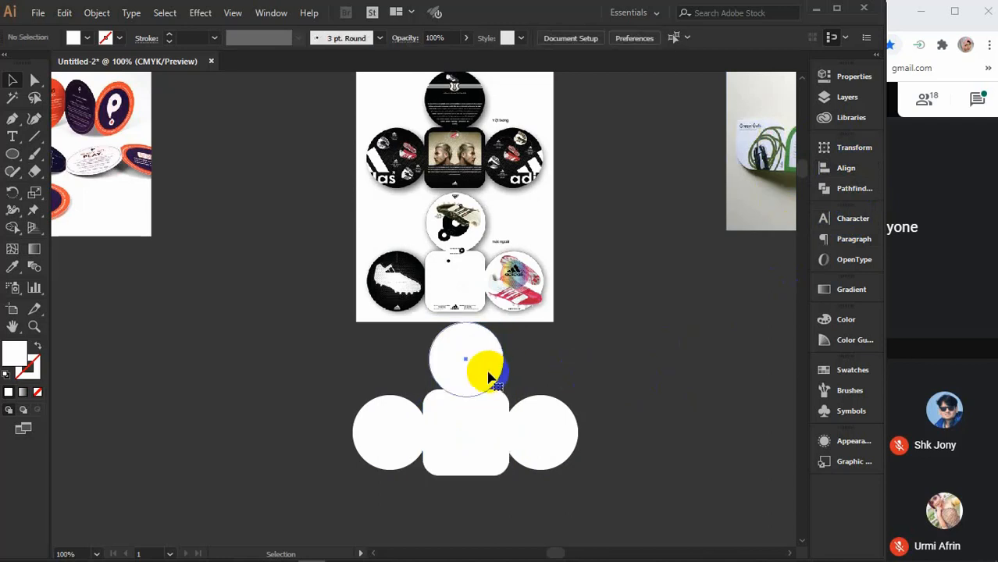
pyautogui.click(488, 378)
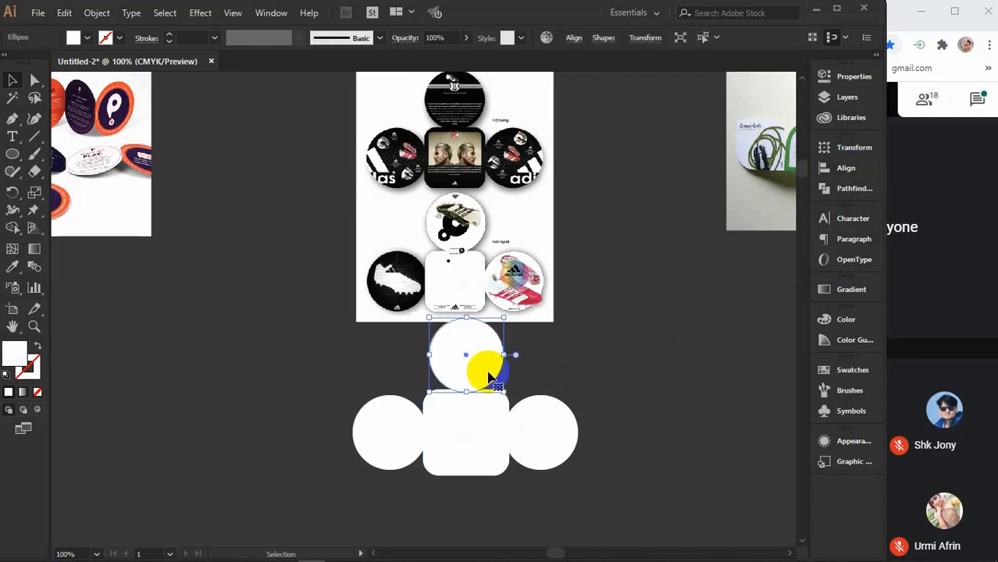
pyautogui.click(644, 410)
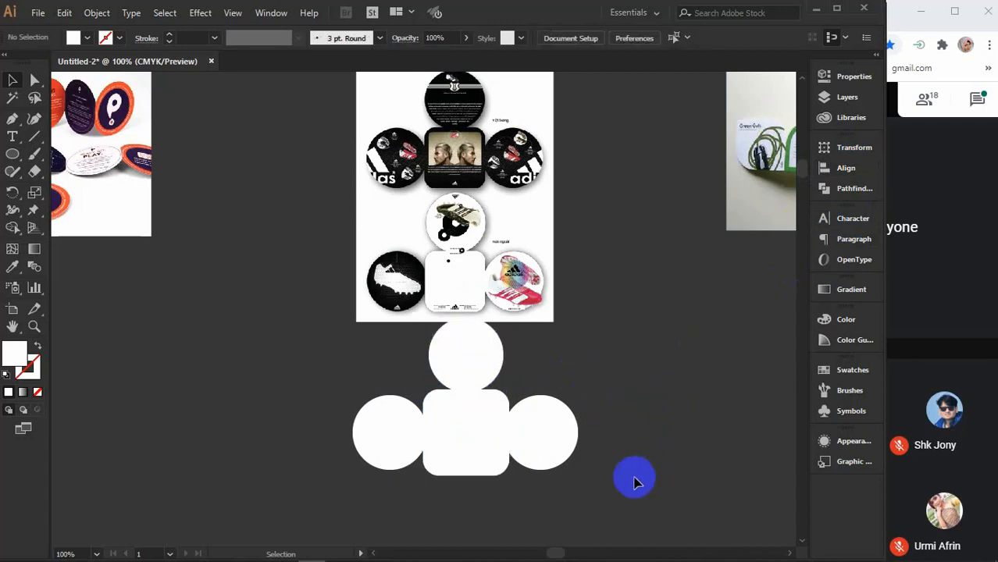
# Step: Move the complete four-panel shape down, clear of the reference image
pyautogui.moveTo(587, 478); pyautogui.dragTo(387, 375)
pyautogui.scroll(-3, 452, 385)
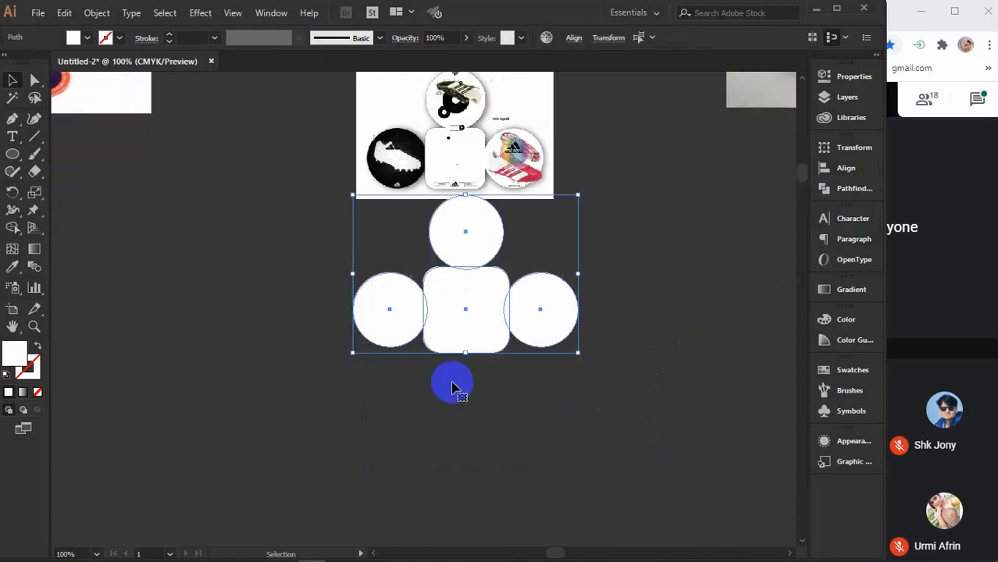
pyautogui.moveTo(462, 314); pyautogui.dragTo(462, 414)
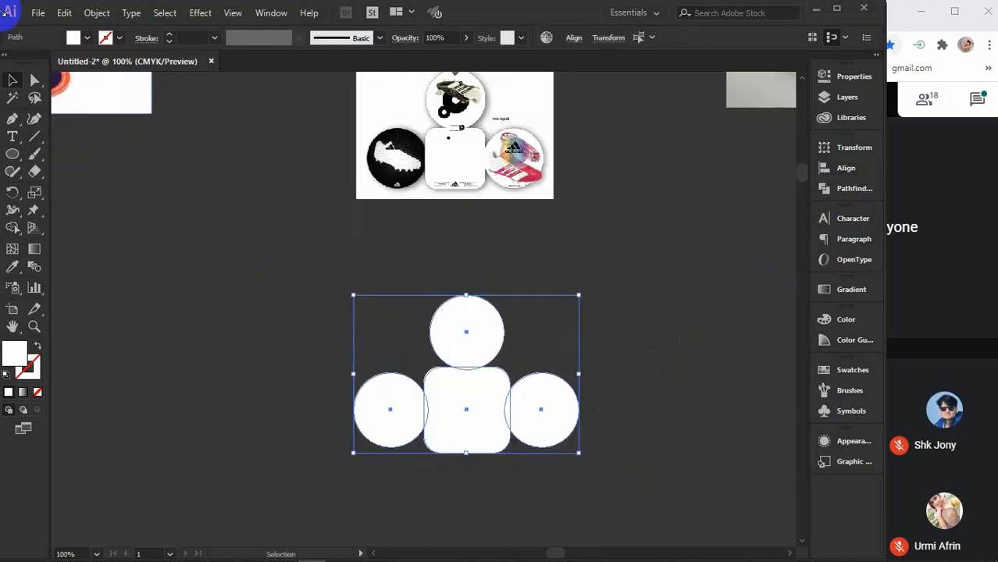
# Step: Offset the paths of the rounded square and three circles outward by 0.125 in with miter joins
pyautogui.click(96, 13)
pyautogui.moveTo(148, 336)
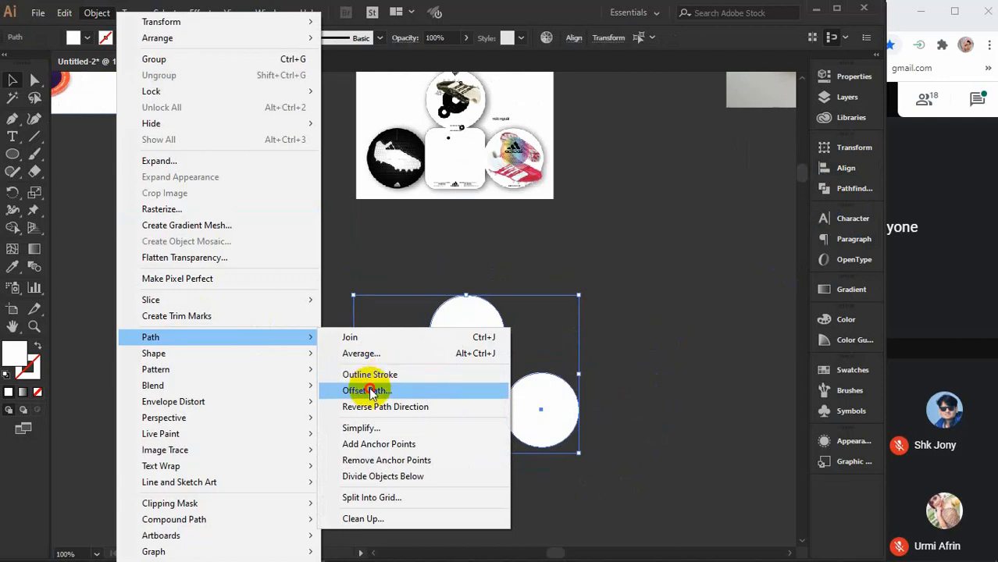
pyautogui.click(367, 390)
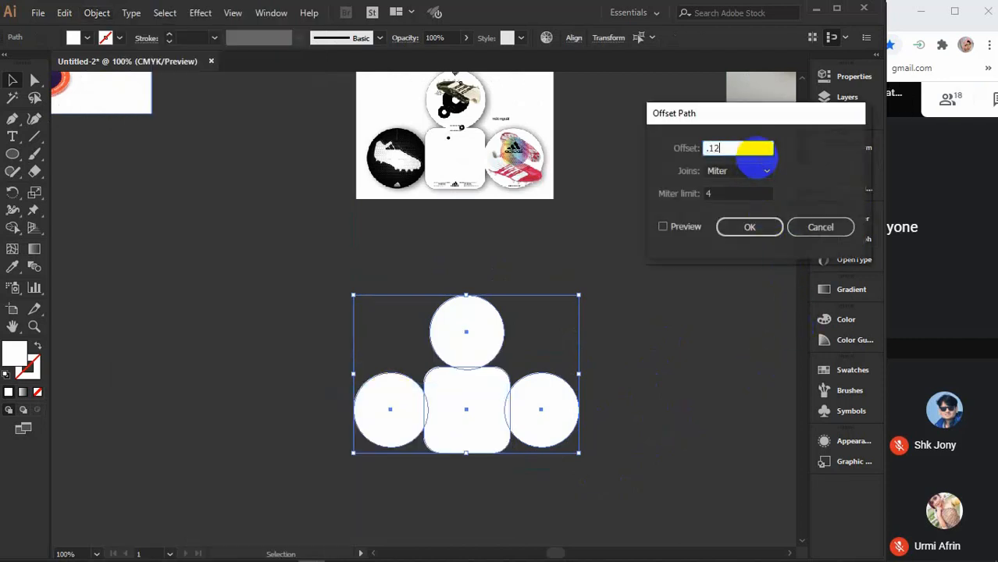
pyautogui.write('.125')
pyautogui.click(748, 227)
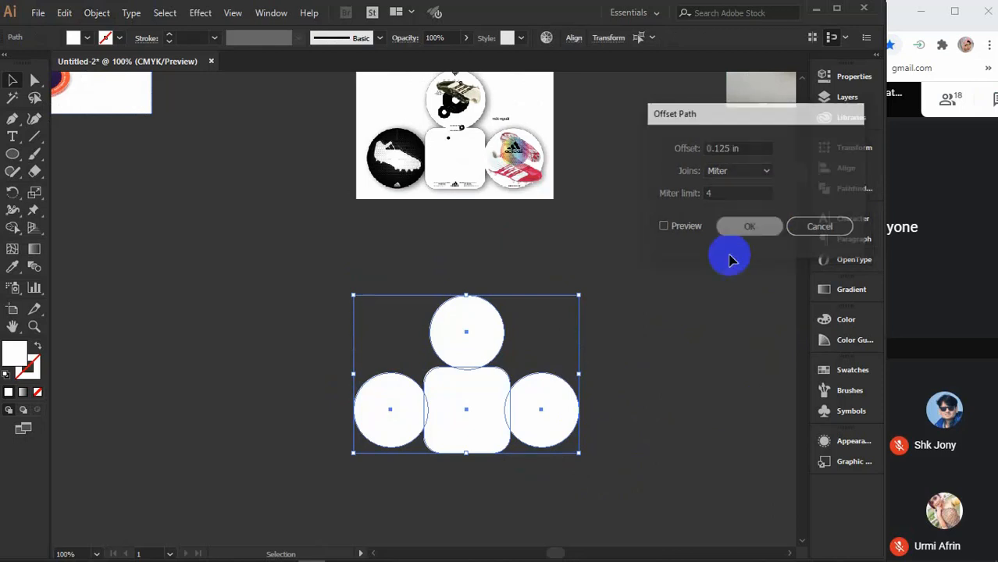
# Step: Fill the four offset shapes with orange, then send them behind the white panels and lock them
pyautogui.click(88, 39)
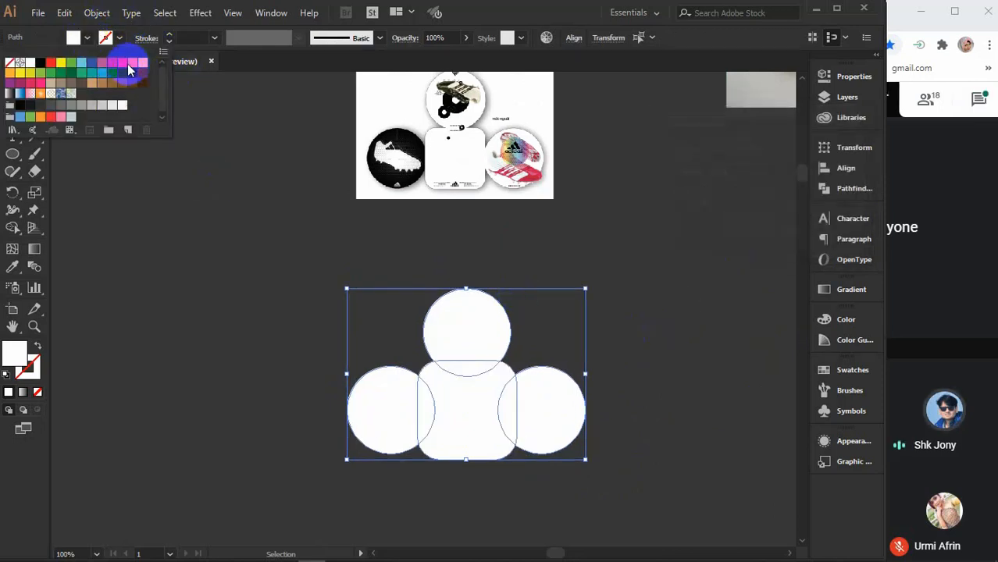
pyautogui.click(130, 68)
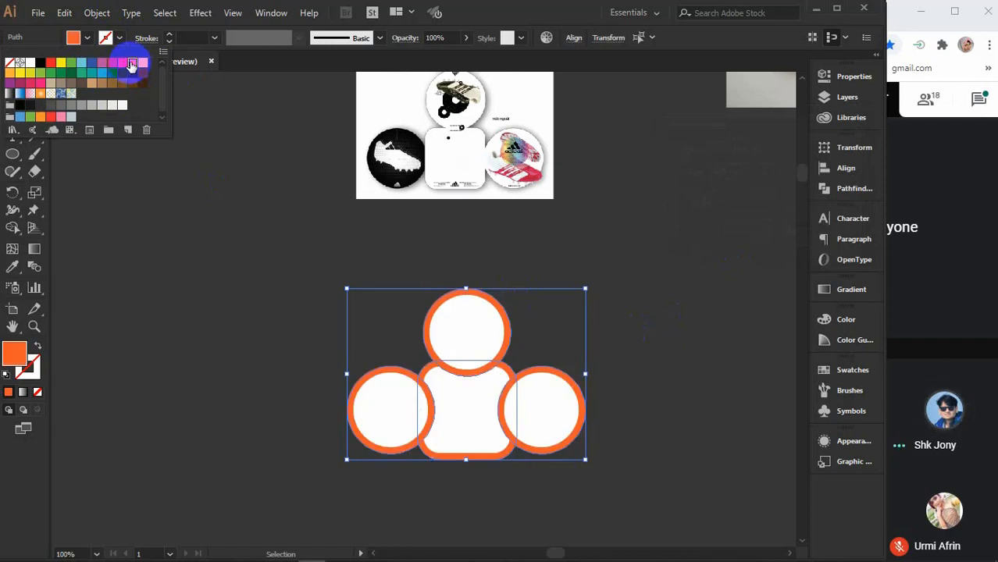
pyautogui.click(590, 376)
pyautogui.rightClick(551, 386)
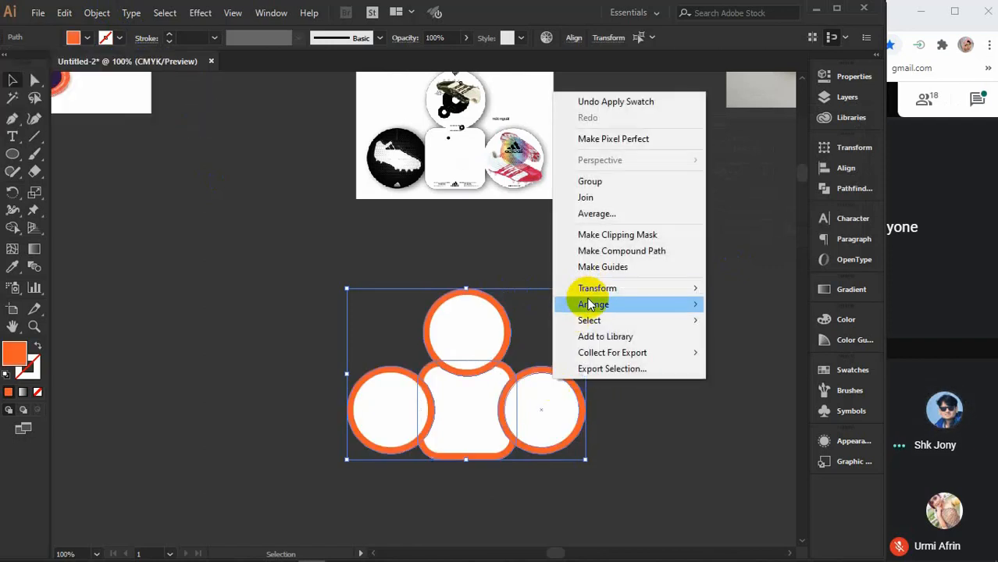
pyautogui.click(879, 352)
pyautogui.press('a')
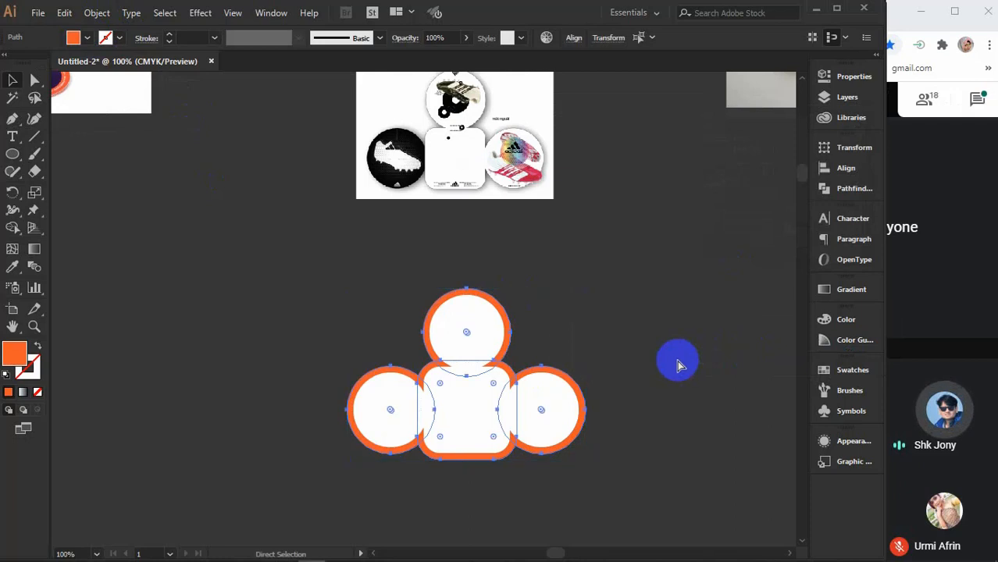
pyautogui.click(678, 364)
pyautogui.press('v')
# Step: Offset the four white panels' paths by -0.25 in and convert the new inner shapes to guides
pyautogui.moveTo(330, 322); pyautogui.dragTo(656, 473)
pyautogui.click(97, 12)
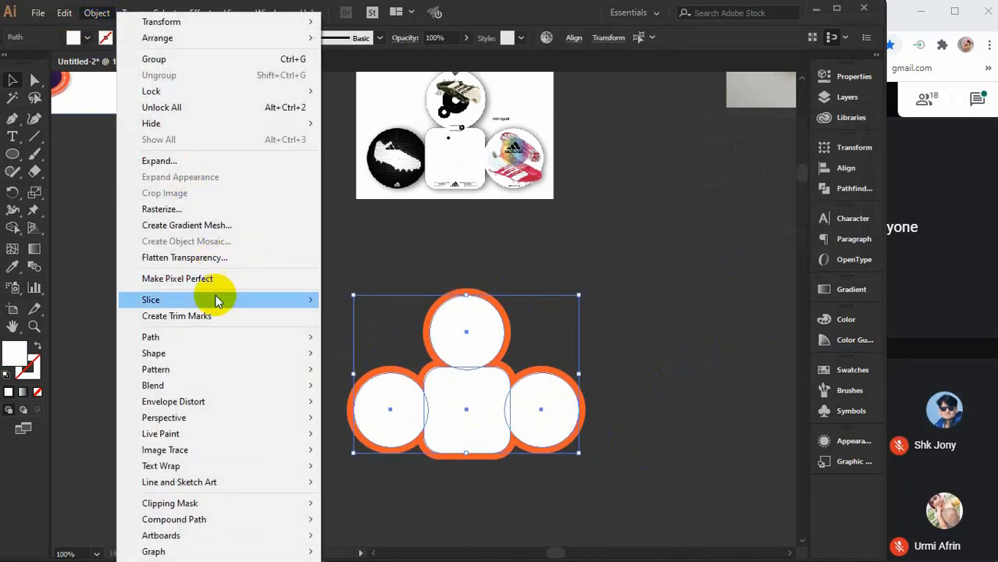
pyautogui.moveTo(181, 338)
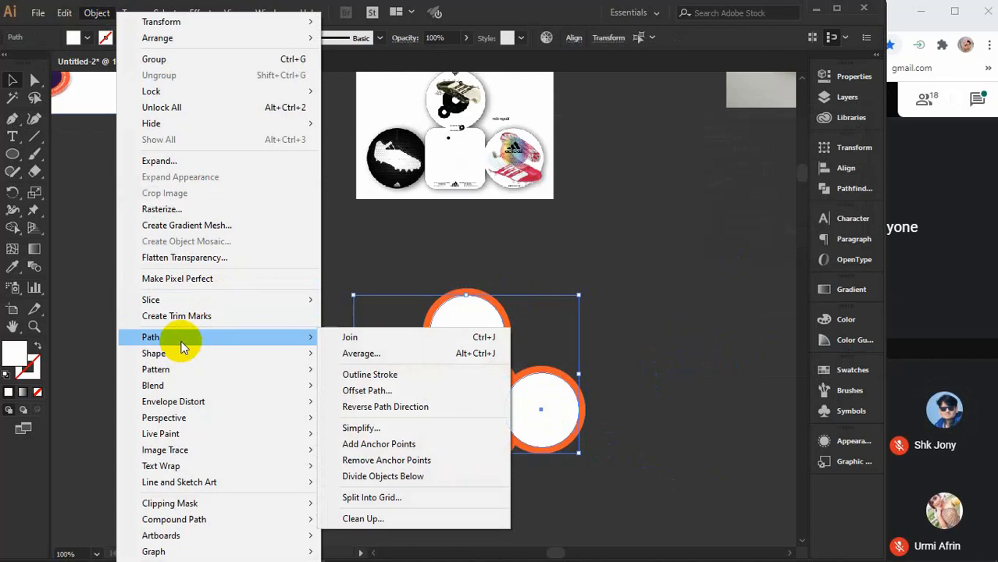
pyautogui.click(367, 386)
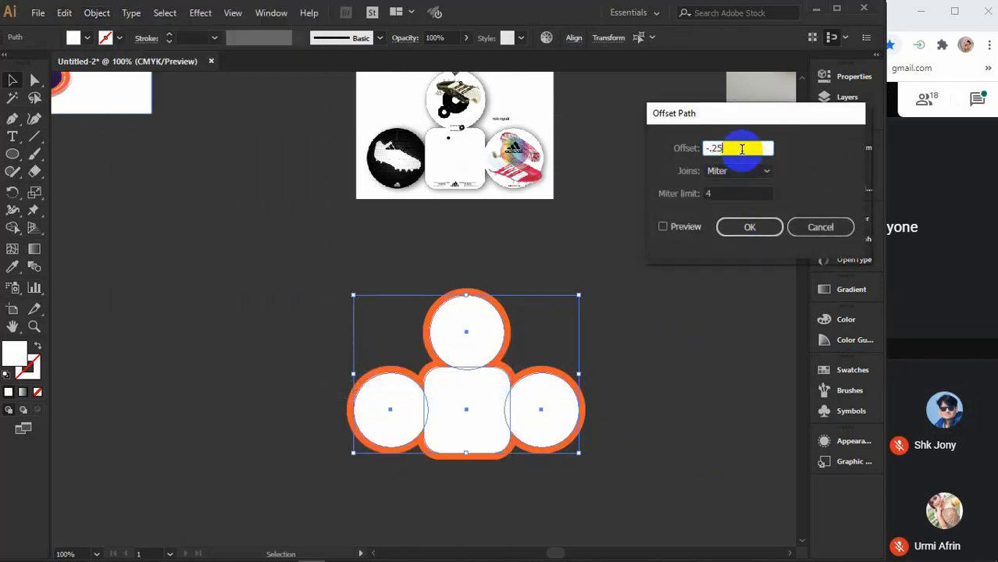
pyautogui.press('Return')
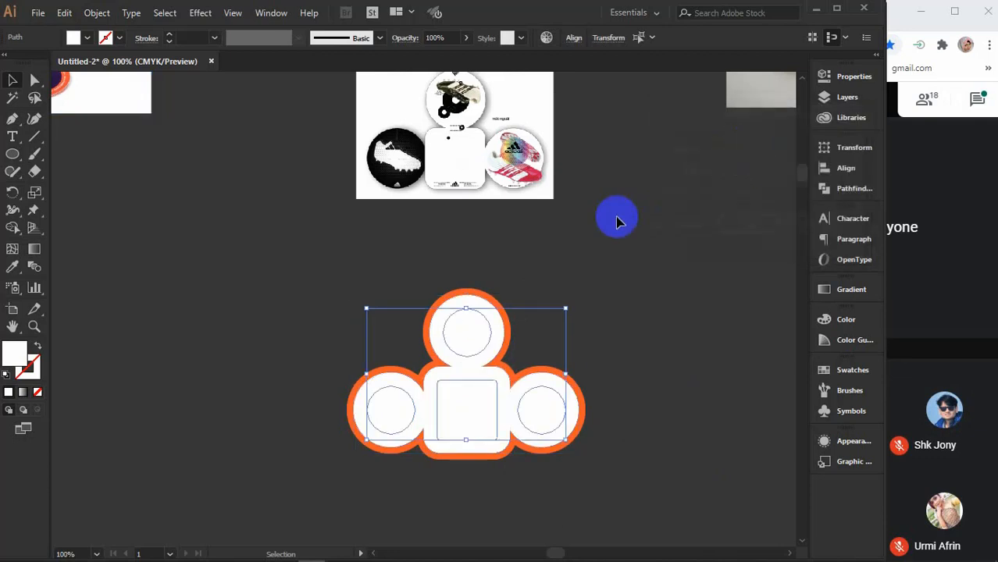
pyautogui.press('a')
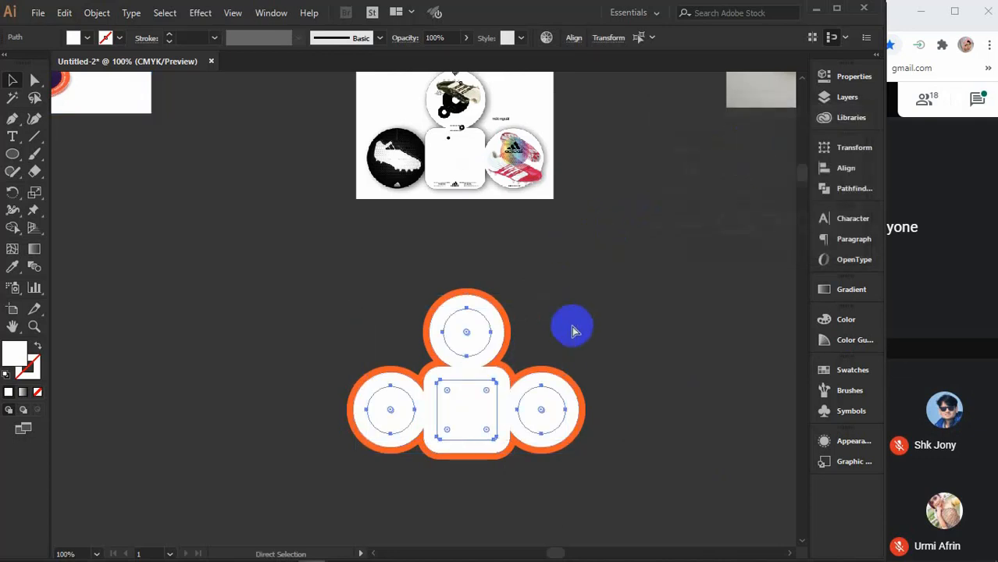
# Step: Hide the four white panels and their guides so only the orange shapes remain visible
pyautogui.moveTo(350, 274); pyautogui.dragTo(606, 464)
pyautogui.press('a')
pyautogui.click(610, 467)
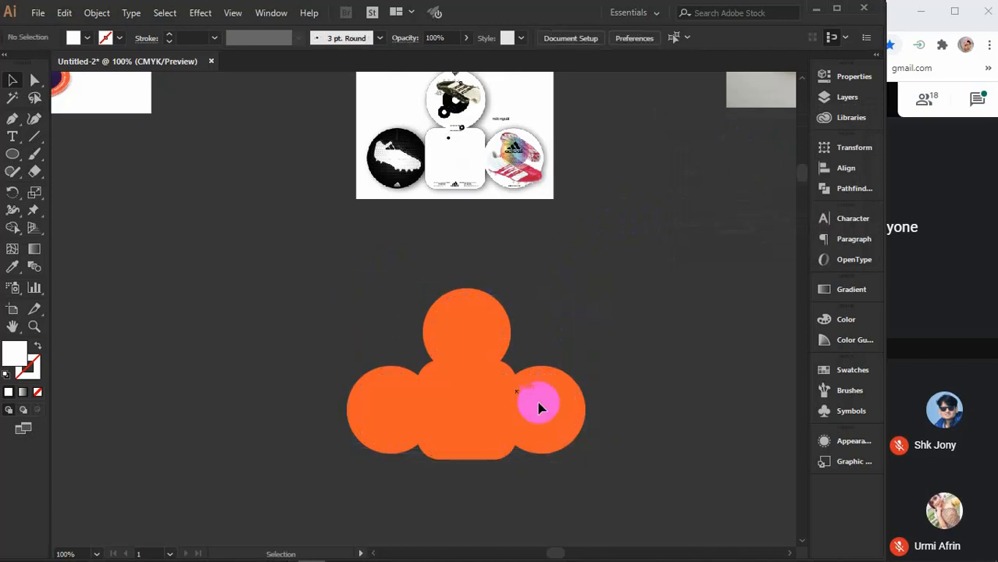
# Step: Unlock the four orange shapes and unite them into one bleed shape with Shape Builder, then show the hidden panels and guides
pyautogui.click(428, 371)
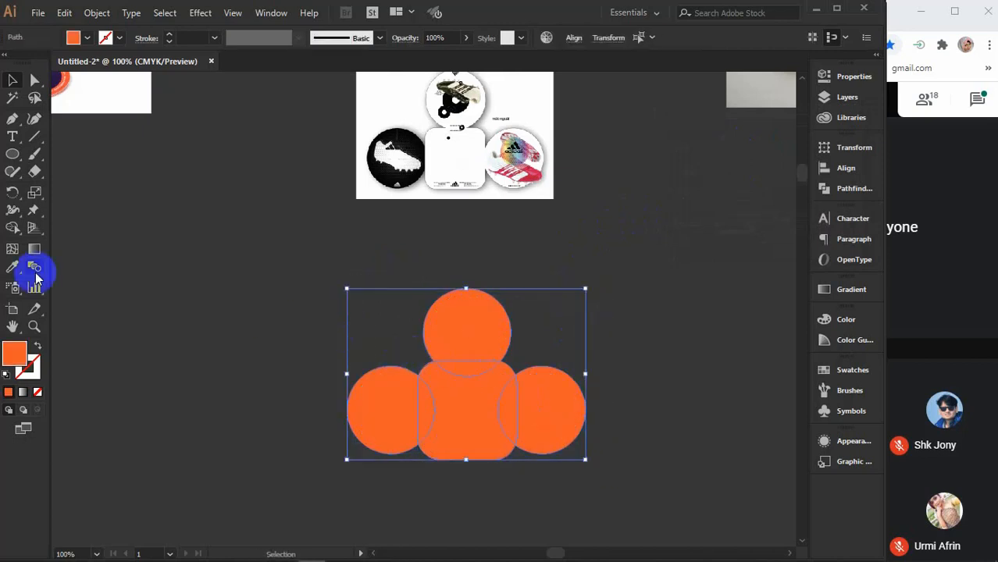
pyautogui.click(13, 228)
pyautogui.moveTo(462, 341)
pyautogui.mouseDown()
pyautogui.moveTo(462, 374)
pyautogui.moveTo(398, 404)
pyautogui.moveTo(551, 416)
pyautogui.mouseUp()
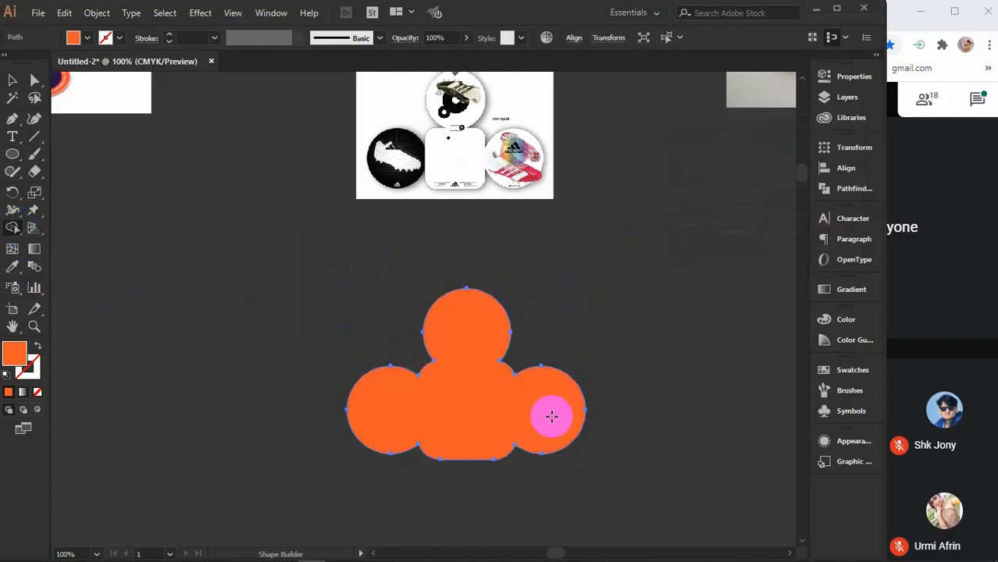
pyautogui.press('v')
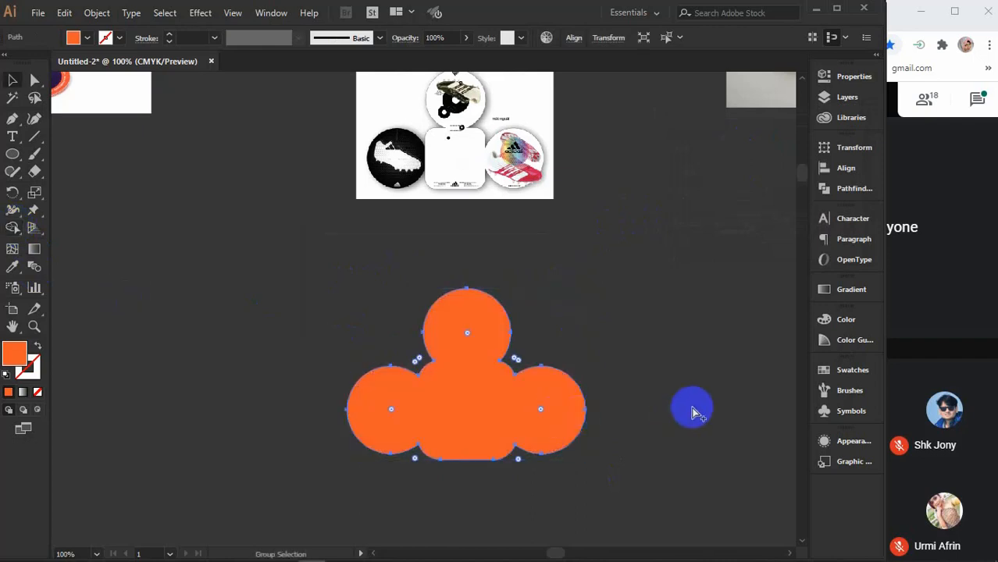
pyautogui.hotkey('ctrl', 'alt', '3')
pyautogui.click(693, 408)
pyautogui.scroll(-2, 692, 408)
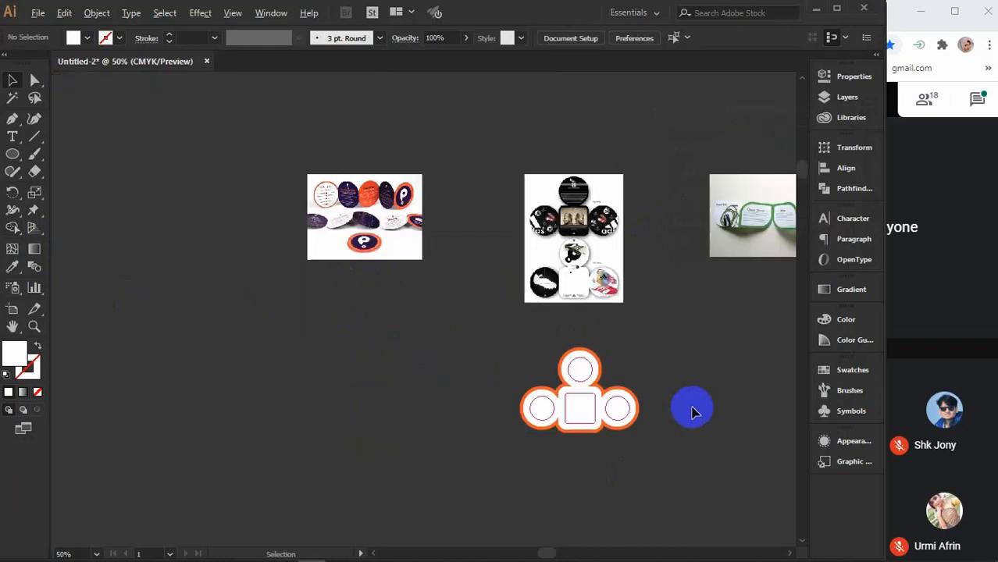
# Step: Duplicate the rounded-square brochure with its three circular panels and guides directly below the original
pyautogui.moveTo(692, 408); pyautogui.dragTo(594, 379)
pyautogui.moveTo(411, 324); pyautogui.dragTo(609, 451)
pyautogui.scroll(-3, 400, 421)
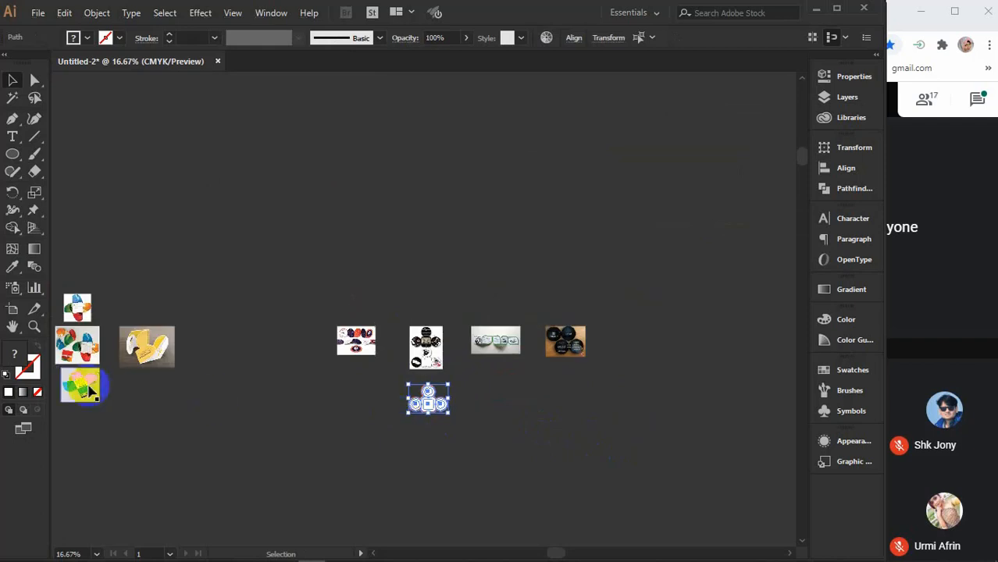
pyautogui.moveTo(152, 394); pyautogui.dragTo(358, 389)
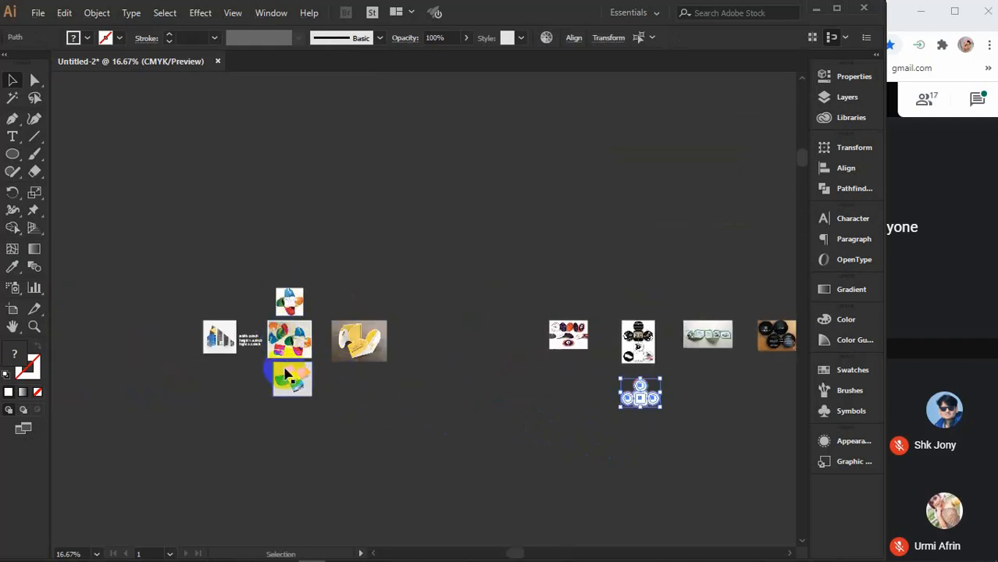
pyautogui.scroll(3, 631, 390)
pyautogui.scroll(2, 708, 410)
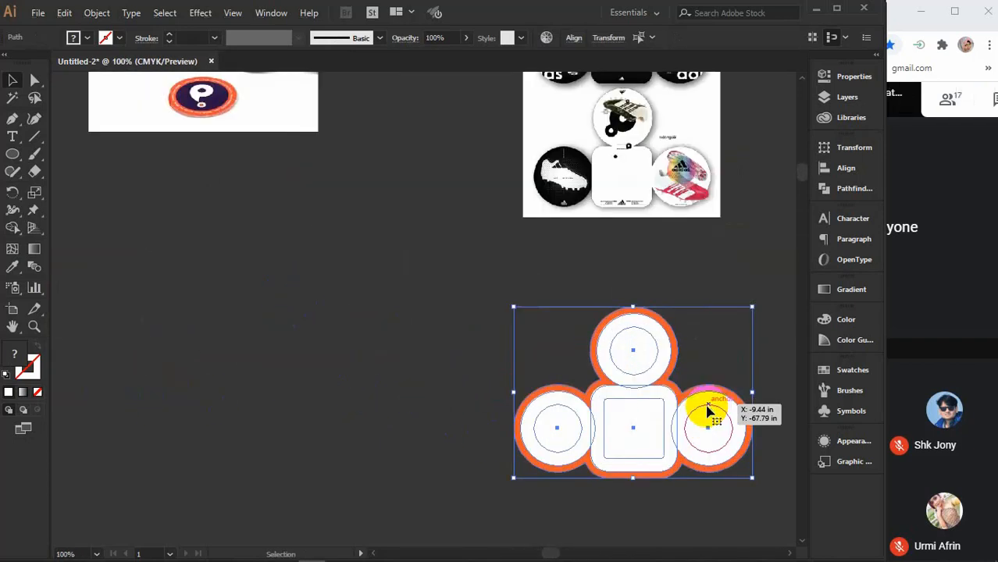
pyautogui.moveTo(688, 410); pyautogui.dragTo(504, 397)
pyautogui.scroll(-2, 504, 397)
pyautogui.scroll(-1, 504, 397)
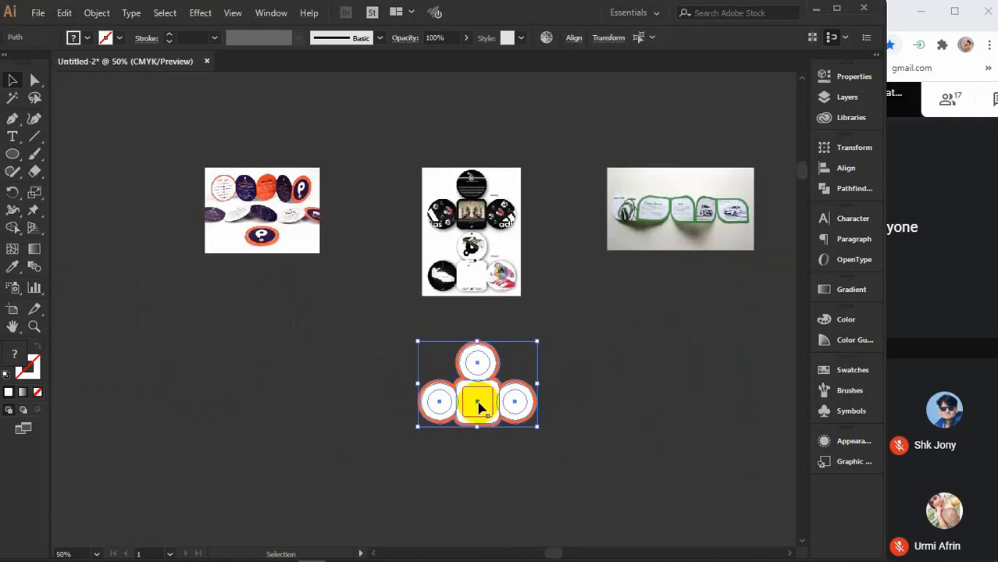
pyautogui.moveTo(482, 410); pyautogui.dragTo(476, 462)
# Step: Examine the black-and-white circular brochure reference, comparing the panel artwork and text on its inside and outside faces
pyautogui.scroll(-3, 475, 438)
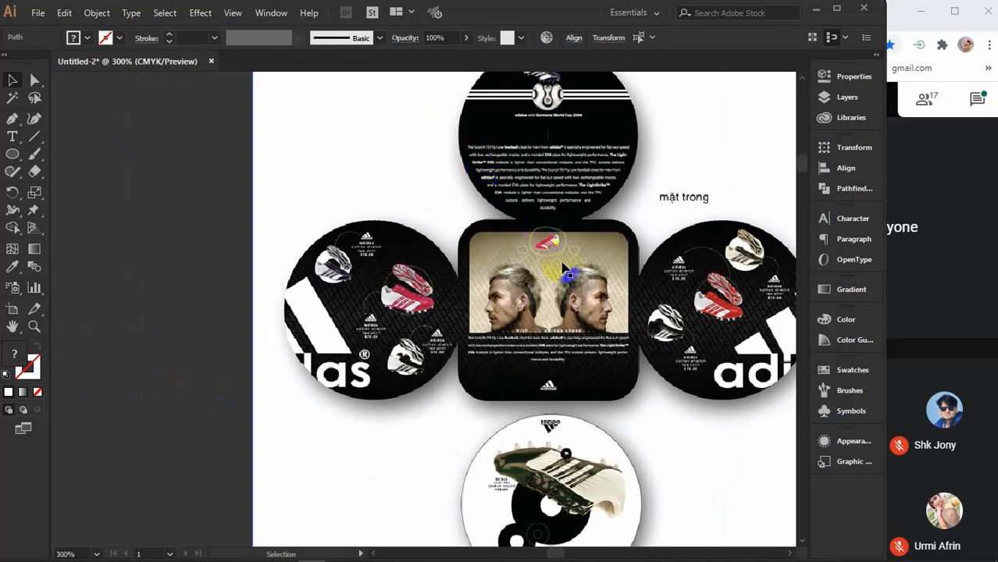
pyautogui.moveTo(551, 303); pyautogui.dragTo(461, 210)
pyautogui.scroll(-1, 470, 227)
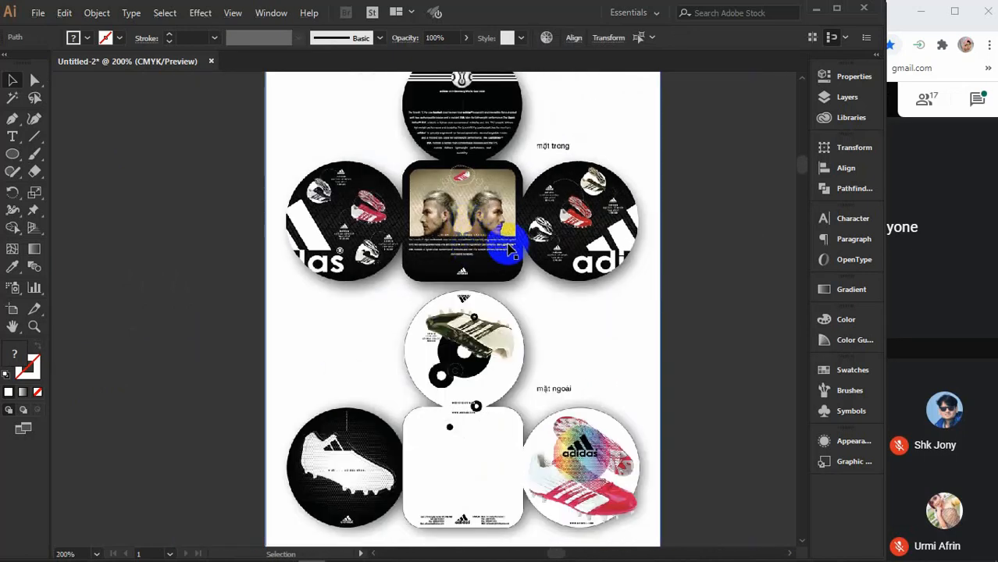
pyautogui.moveTo(506, 234); pyautogui.dragTo(491, 273)
pyautogui.moveTo(591, 291); pyautogui.dragTo(549, 258)
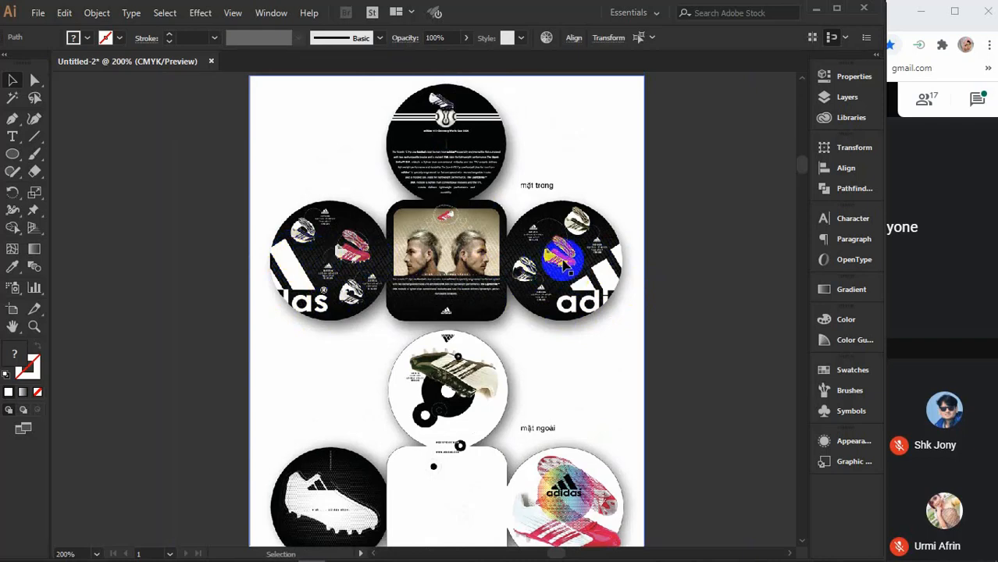
pyautogui.moveTo(346, 252); pyautogui.dragTo(324, 263)
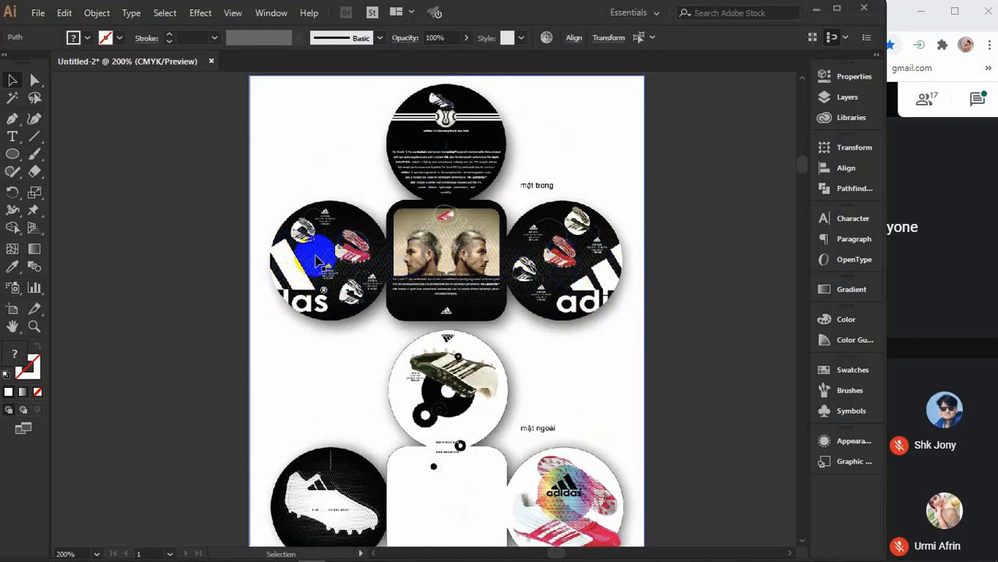
pyautogui.scroll(-3, 509, 305)
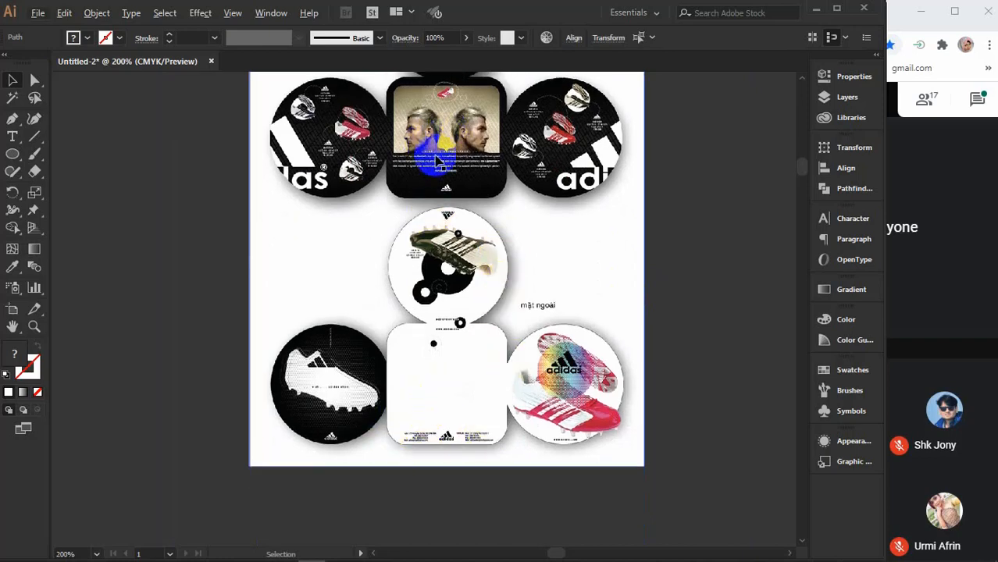
pyautogui.scroll(3, 486, 426)
pyautogui.moveTo(409, 445); pyautogui.dragTo(477, 364)
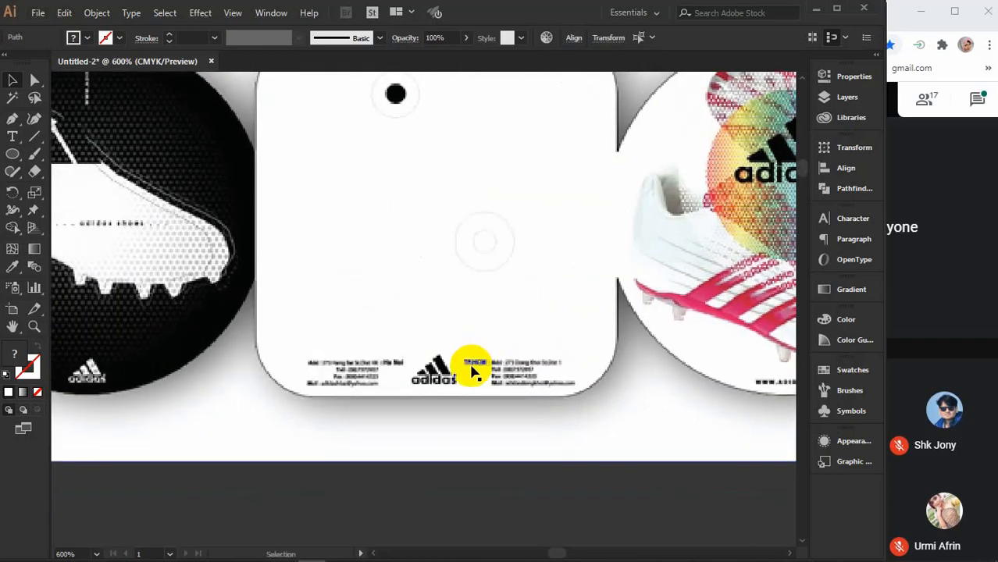
pyautogui.scroll(-3, 489, 340)
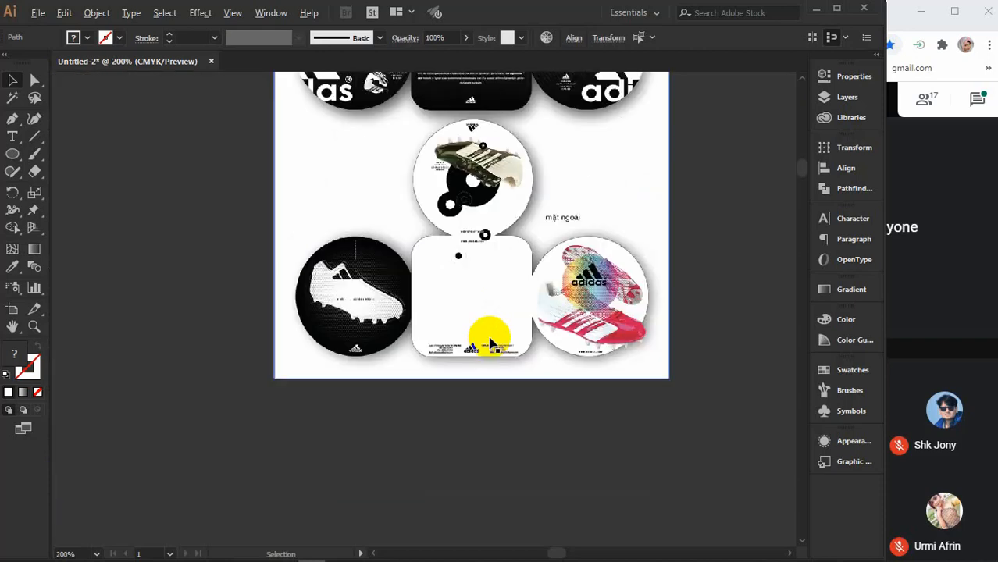
pyautogui.scroll(-3, 525, 285)
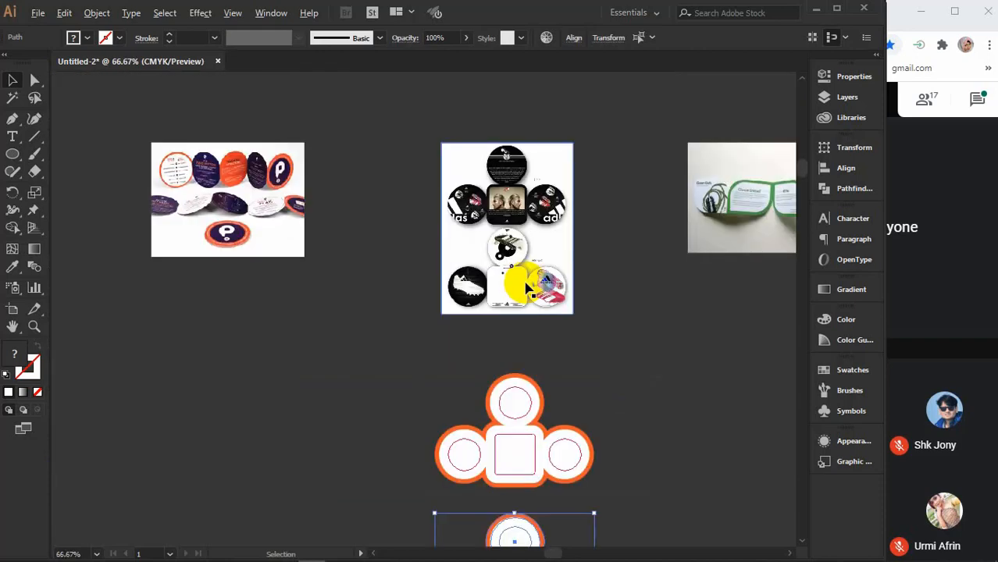
# Step: Delete both copies of the rounded-square brochure layout below the reference image
pyautogui.moveTo(668, 430); pyautogui.dragTo(483, 316)
pyautogui.moveTo(208, 247); pyautogui.dragTo(573, 526)
pyautogui.press('Delete')
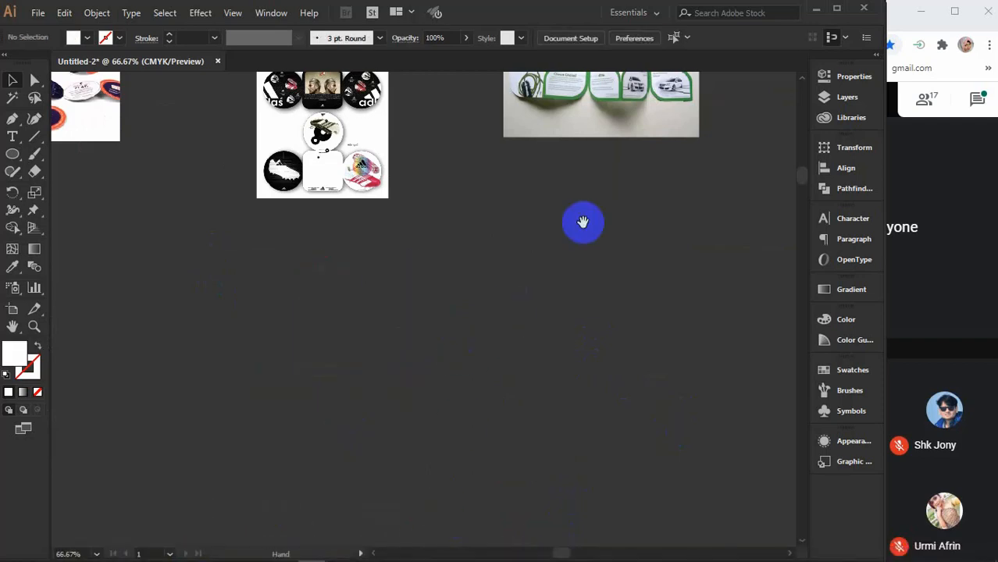
# Step: Draw a white square below the reference photo of the green leaf-shaped folding brochure
pyautogui.moveTo(582, 223); pyautogui.dragTo(364, 342)
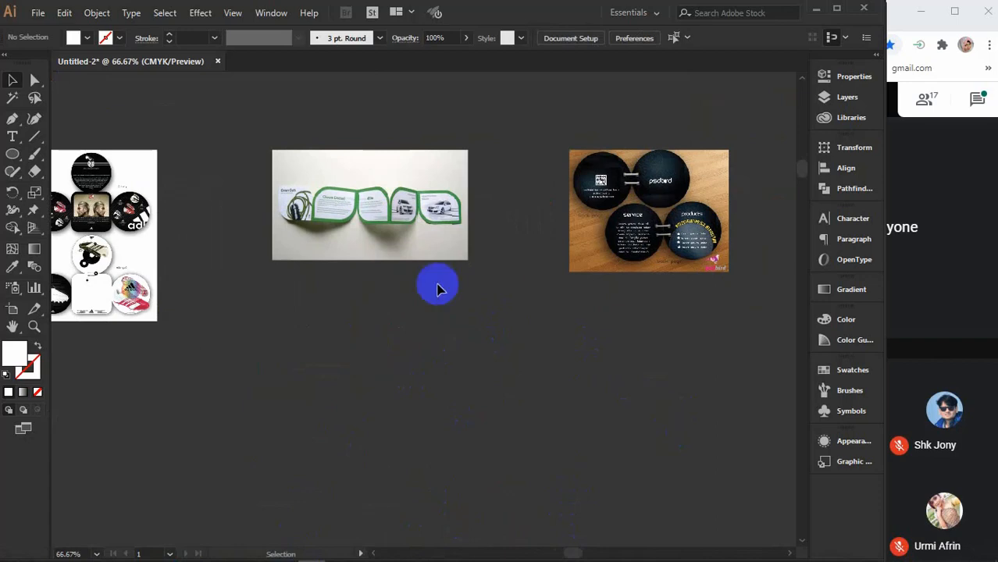
pyautogui.scroll(3, 346, 228)
pyautogui.moveTo(468, 355); pyautogui.dragTo(492, 280)
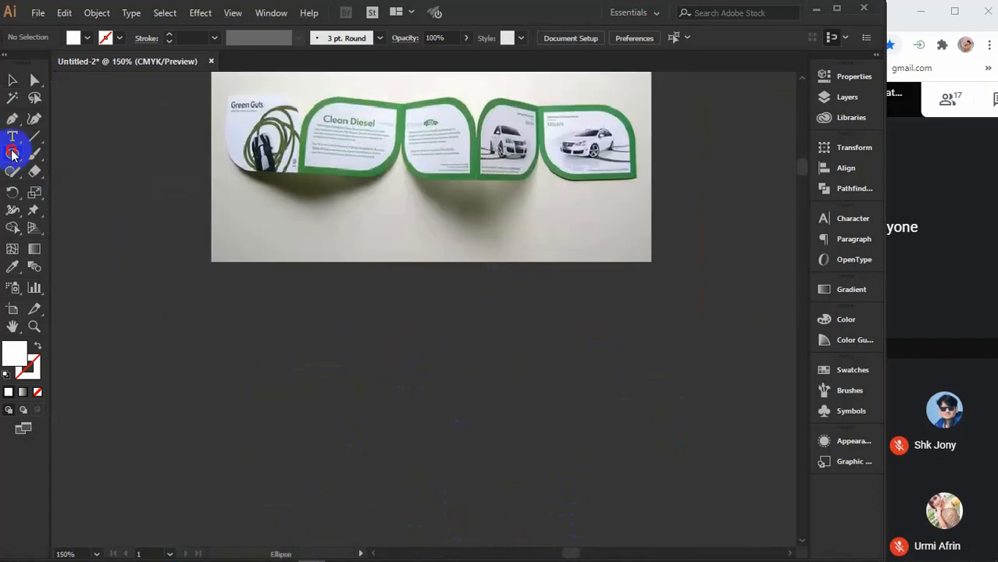
pyautogui.moveTo(12, 153); pyautogui.dragTo(49, 153)
pyautogui.moveTo(241, 372); pyautogui.dragTo(386, 482)
pyautogui.press('v')
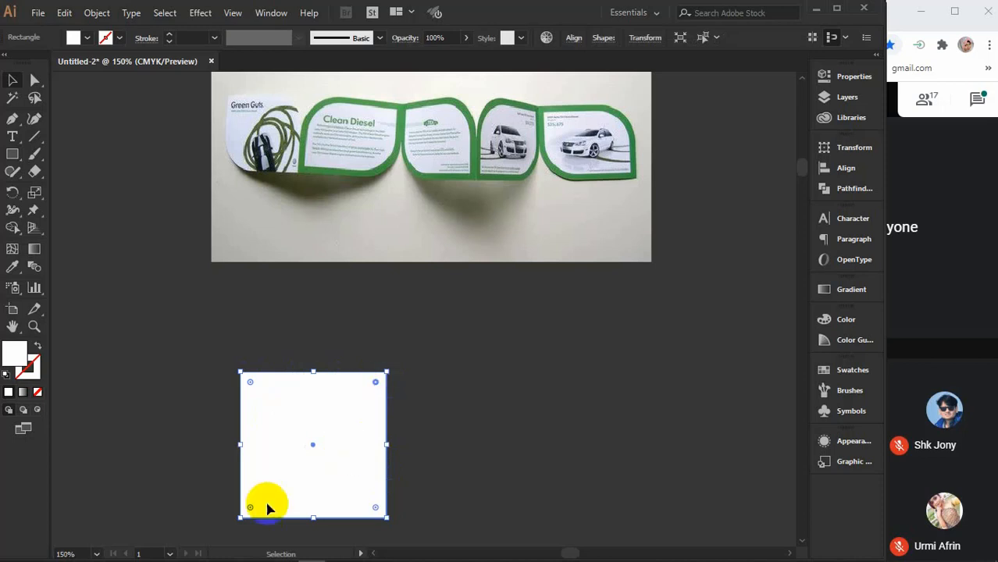
# Step: Shape the square into a wide leaf panel, stretching it sideways and rounding its upper-right and lower-left corners to the maximum
pyautogui.moveTo(250, 510); pyautogui.dragTo(308, 469)
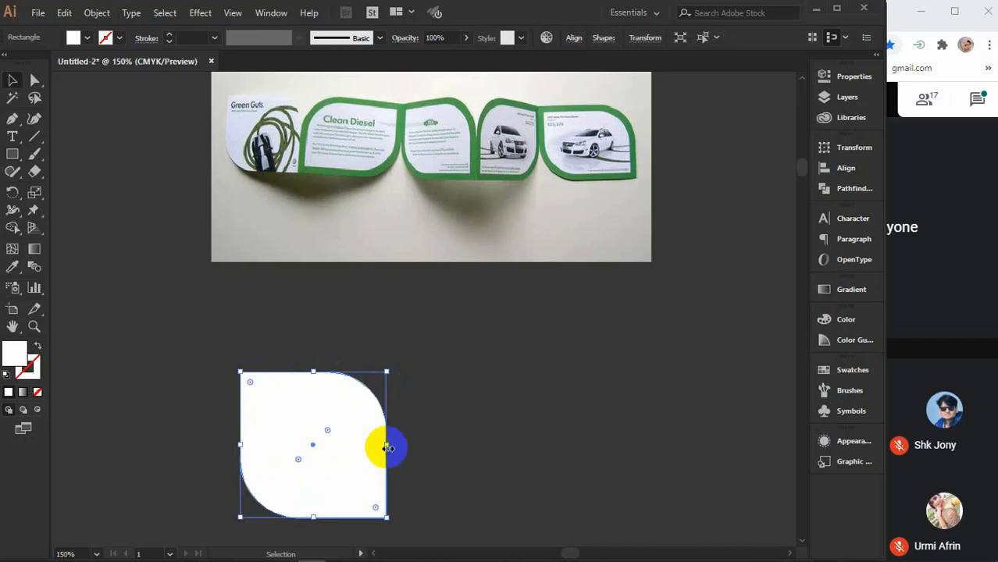
pyautogui.moveTo(386, 447); pyautogui.dragTo(432, 447)
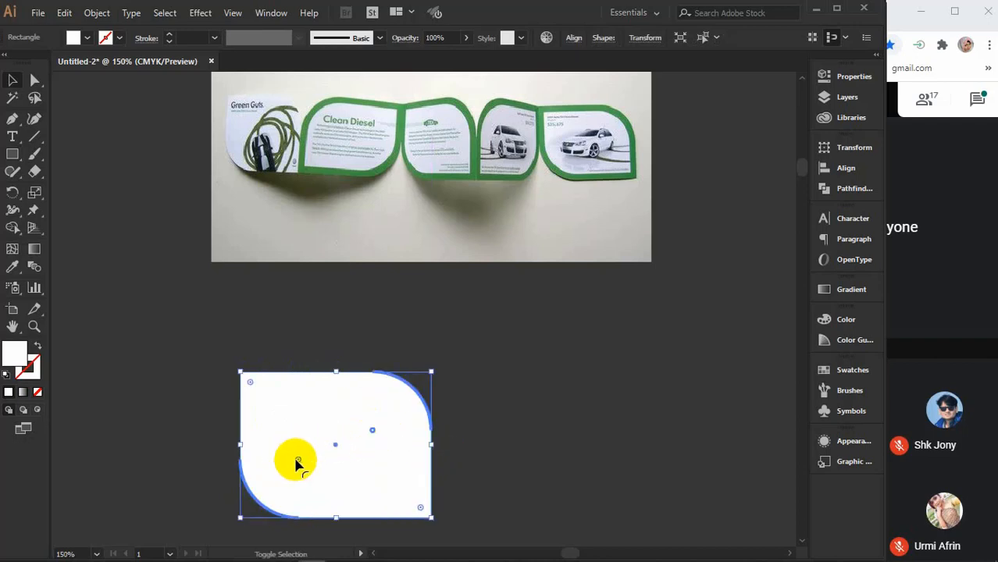
pyautogui.moveTo(297, 465); pyautogui.dragTo(315, 452)
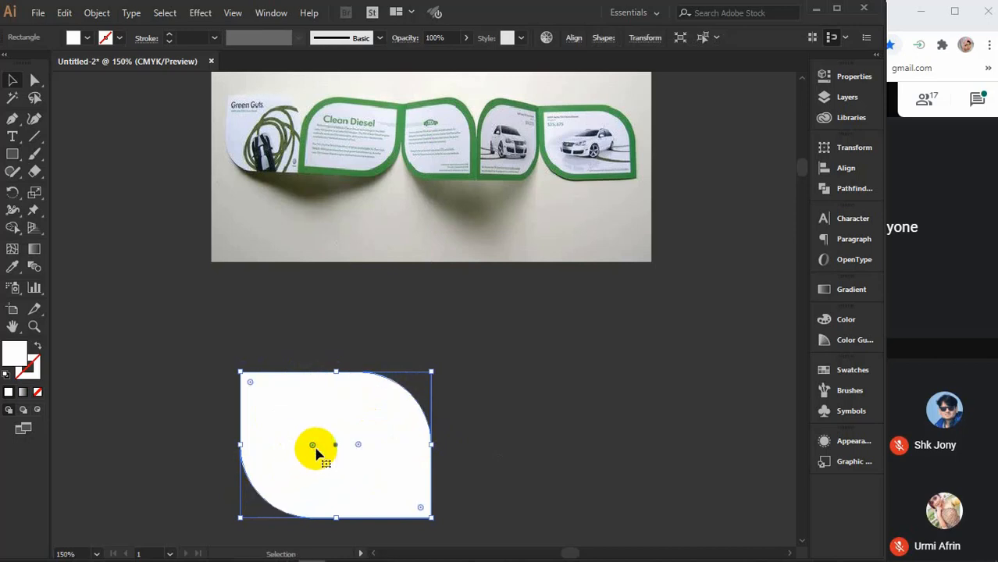
pyautogui.click(561, 442)
# Step: Give the leaf-shaped panel a black stroke
pyautogui.click(409, 481)
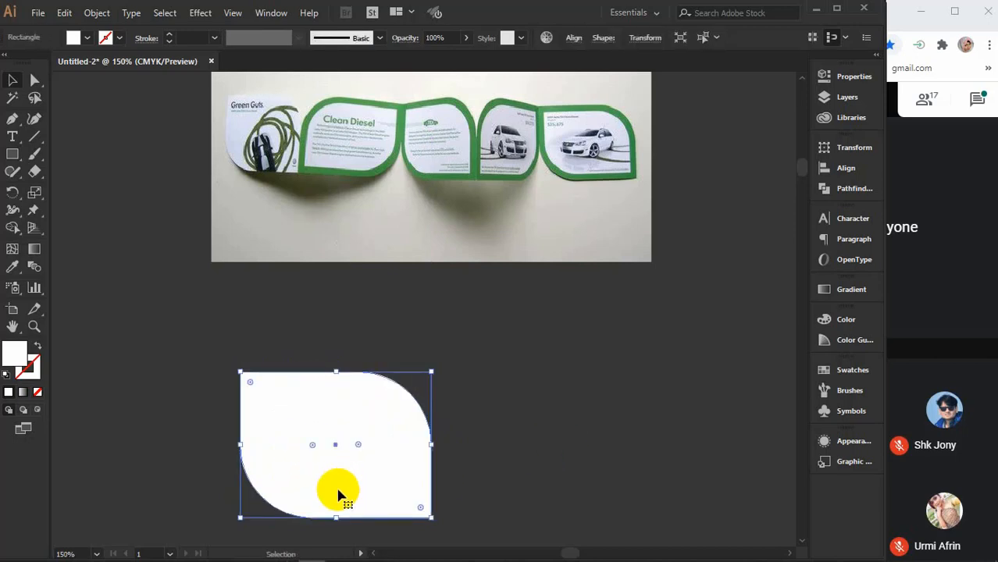
pyautogui.click(117, 40)
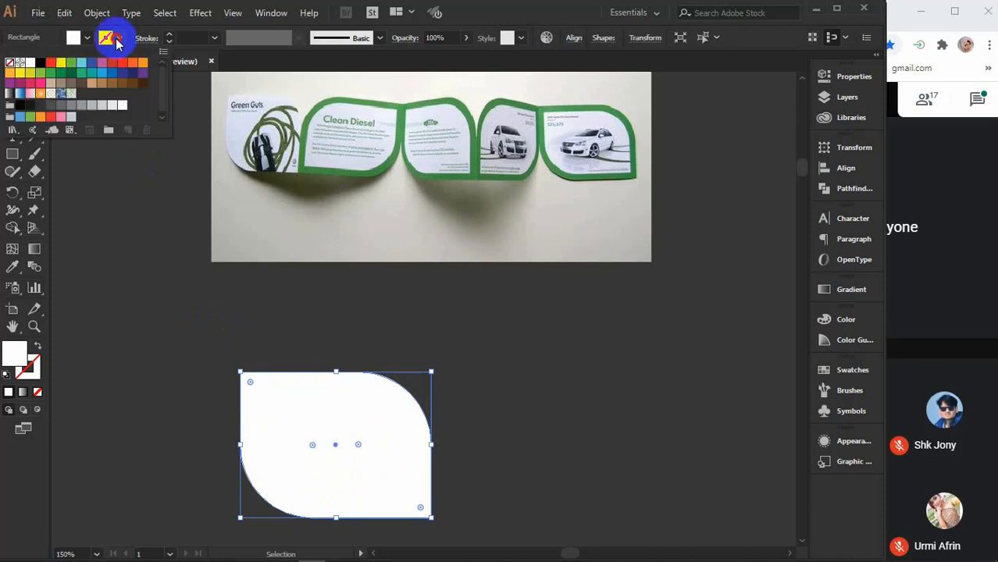
pyautogui.click(39, 65)
pyautogui.click(546, 420)
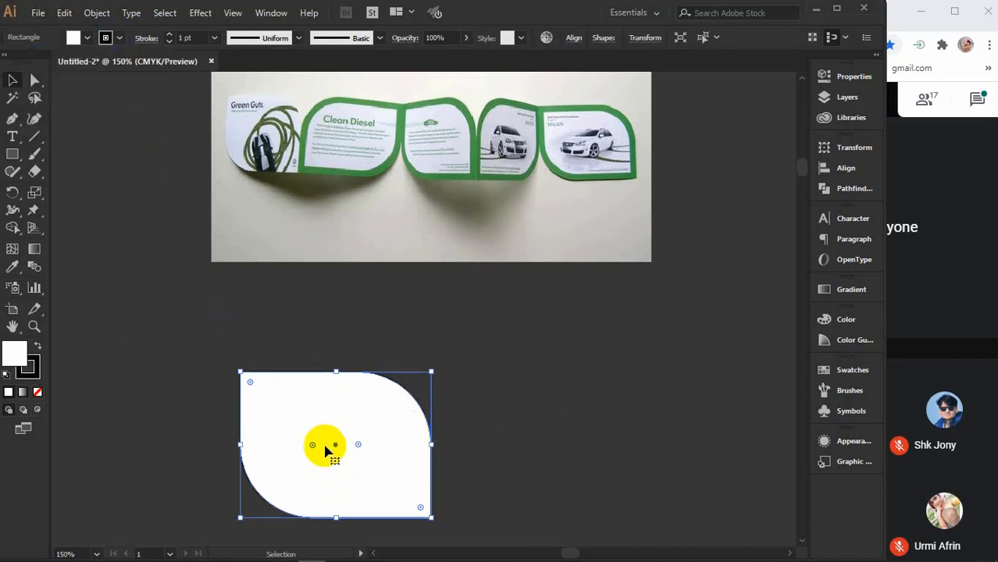
# Step: Duplicate the leaf panel edge to edge to its right and repeat the copy to make a row of five
pyautogui.moveTo(318, 481); pyautogui.dragTo(508, 477)
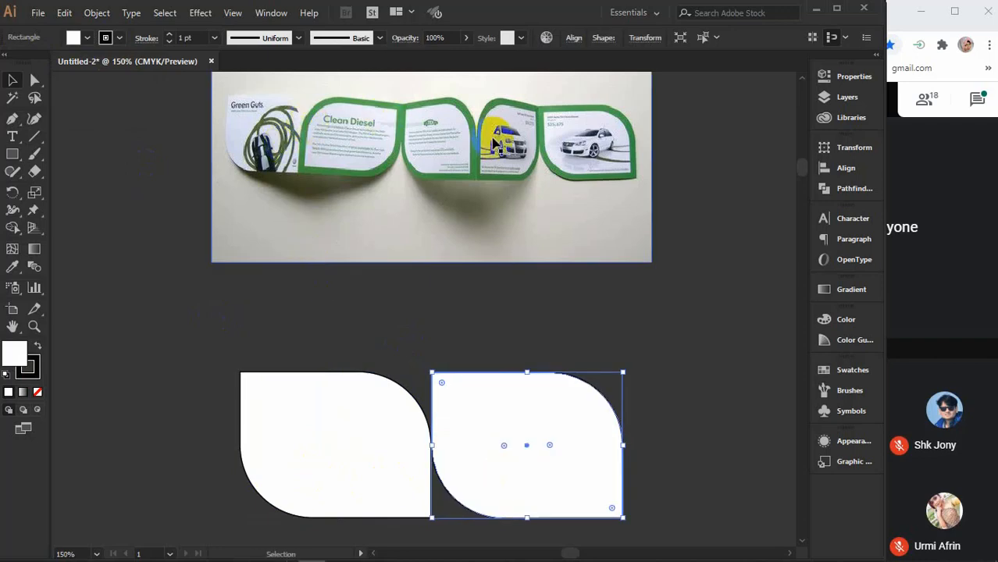
pyautogui.hotkey('ctrl', 'd')
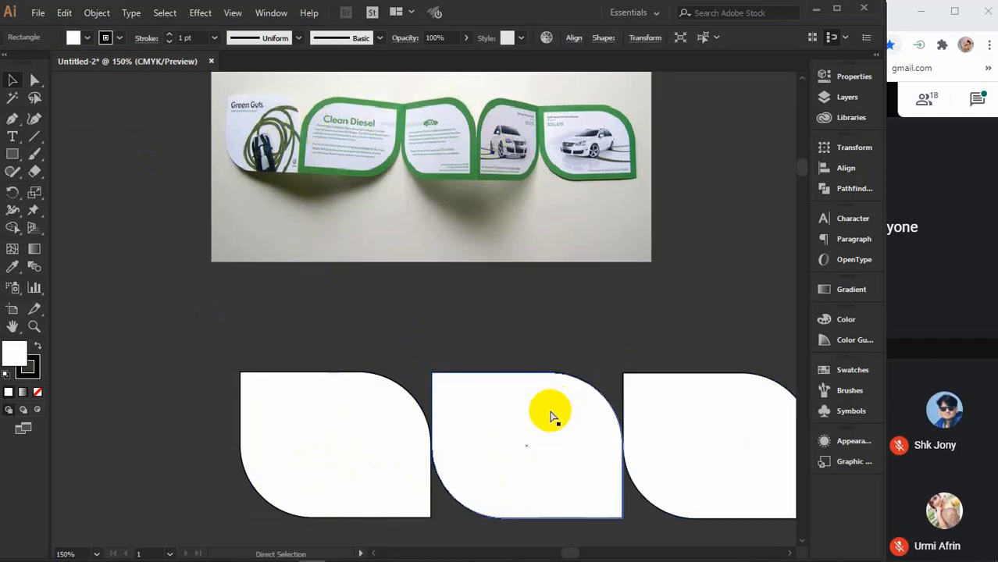
pyautogui.scroll(-2, 551, 414)
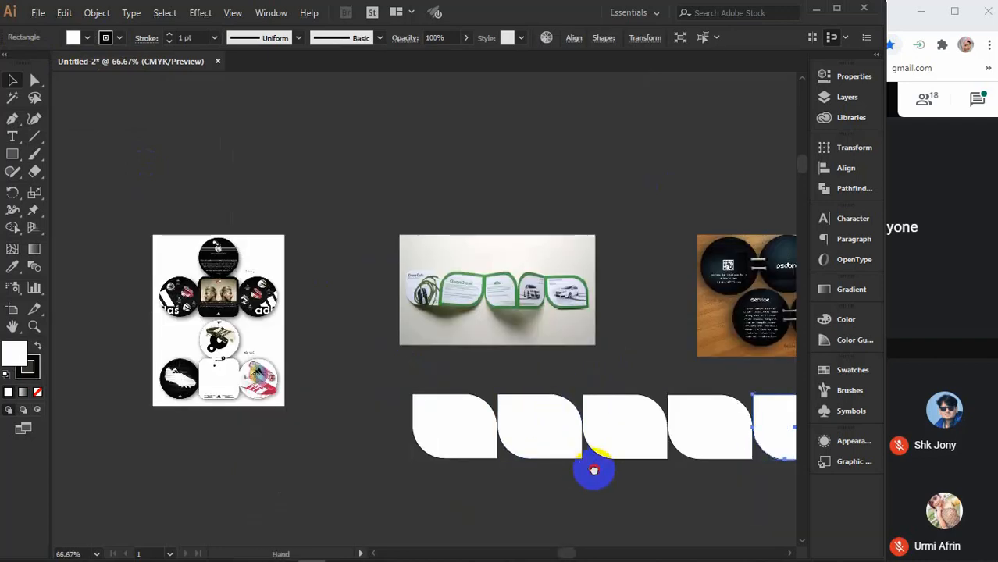
# Step: Reflect the second leaf panel in the row across the vertical axis
pyautogui.moveTo(594, 470); pyautogui.dragTo(496, 427)
pyautogui.click(437, 387)
pyautogui.rightClick(438, 384)
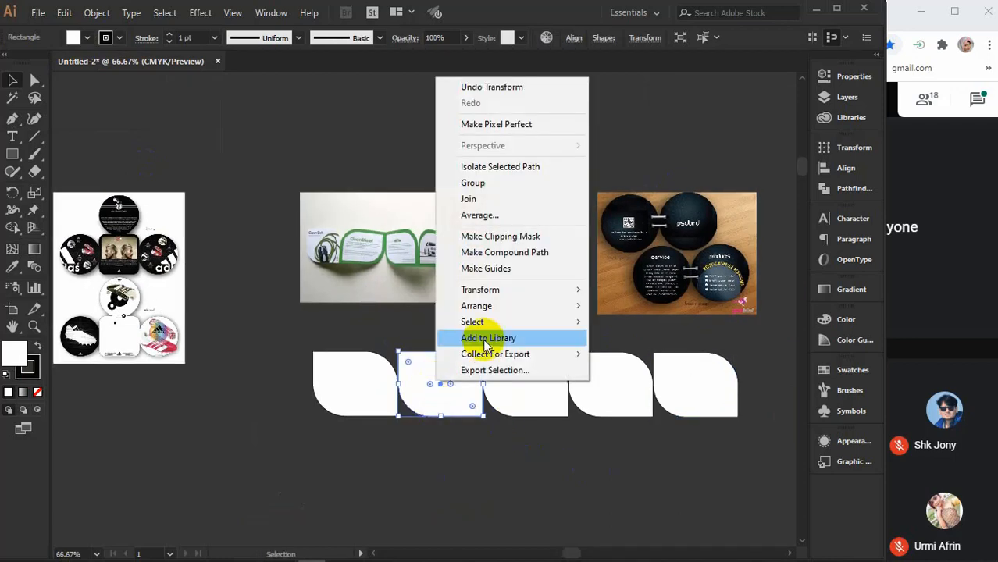
pyautogui.moveTo(492, 295)
pyautogui.click(629, 342)
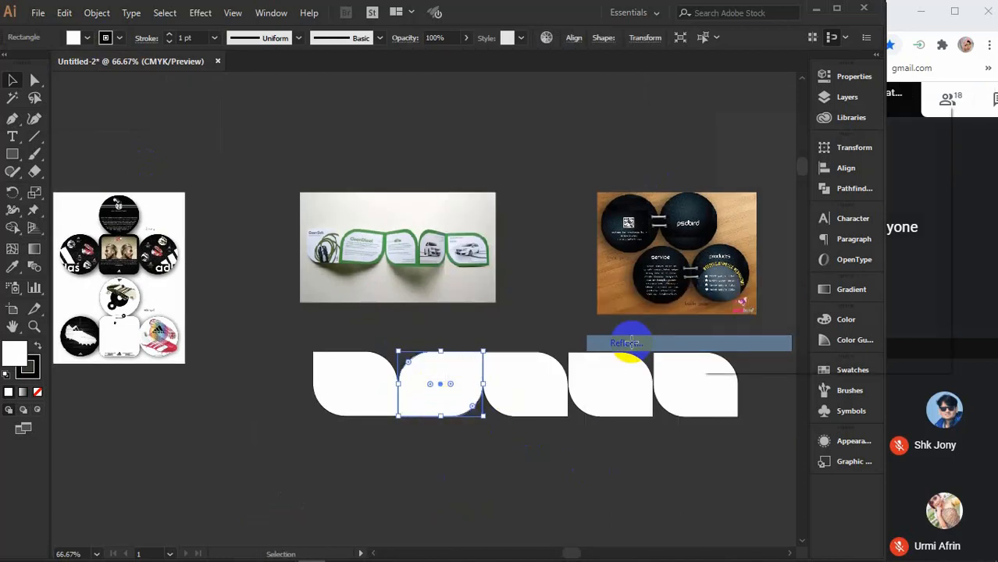
pyautogui.click(809, 337)
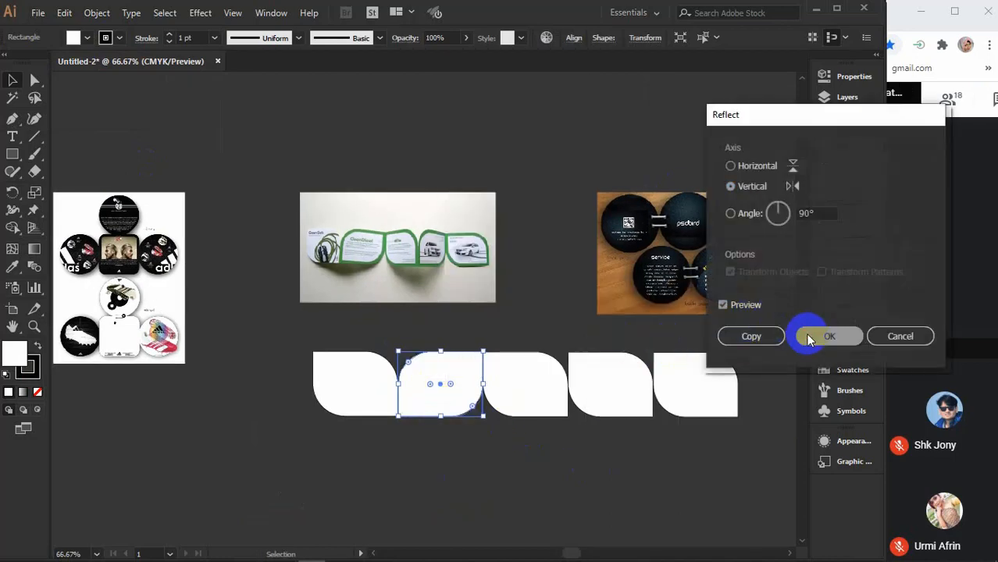
# Step: Reflect the fourth leaf panel in the row across the vertical axis
pyautogui.click(619, 388)
pyautogui.rightClick(624, 385)
pyautogui.moveTo(670, 295)
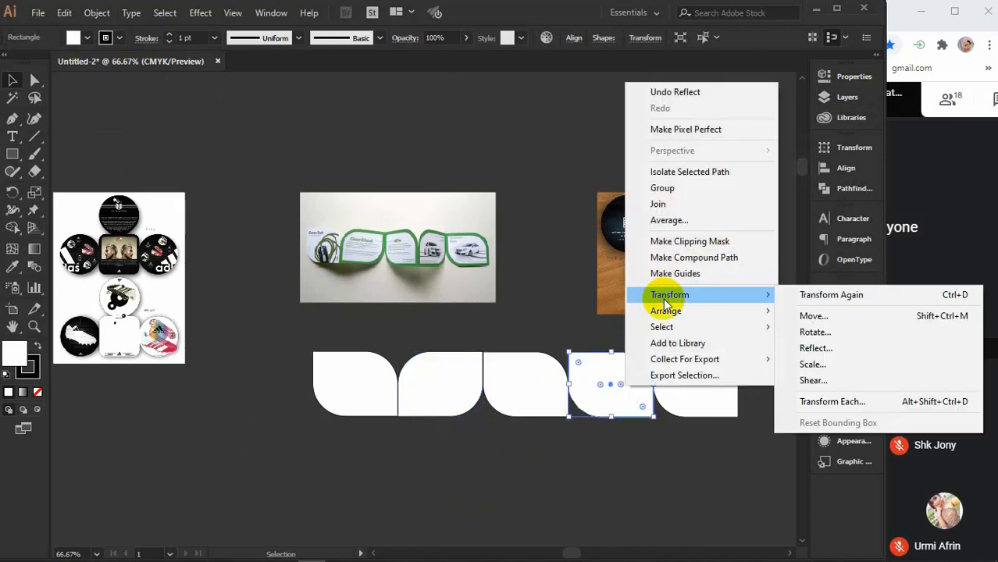
pyautogui.click(829, 346)
pyautogui.click(826, 337)
pyautogui.click(593, 480)
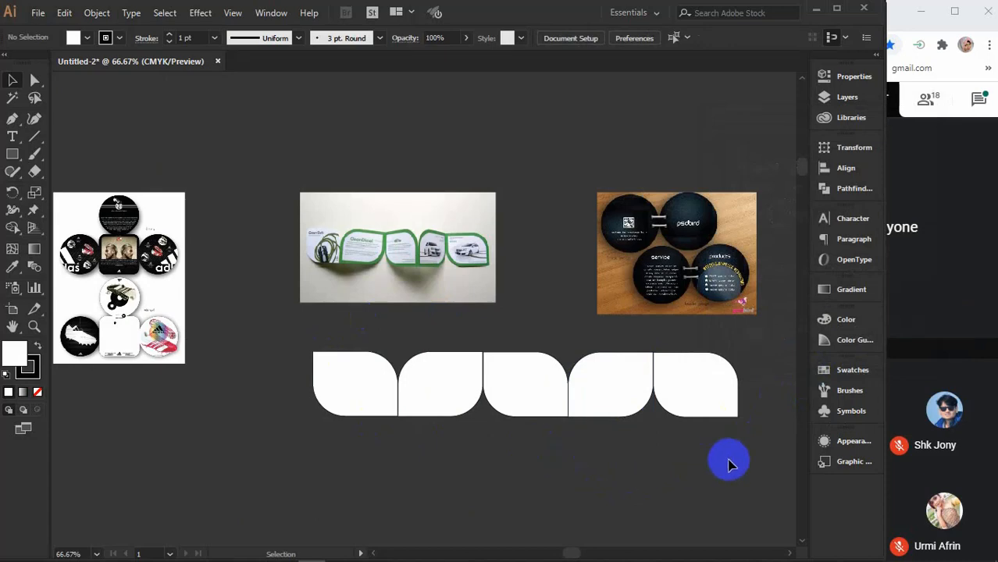
# Step: Offset the paths of all five leaf panels by 0.125 in and fill the new outer shapes with orange
pyautogui.moveTo(742, 442); pyautogui.dragTo(345, 370)
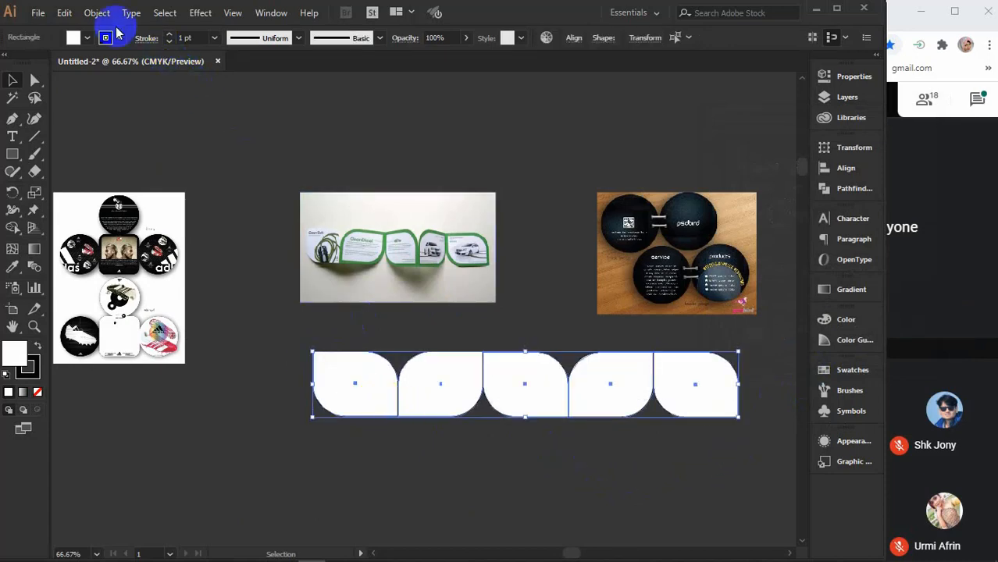
pyautogui.click(97, 12)
pyautogui.moveTo(160, 336)
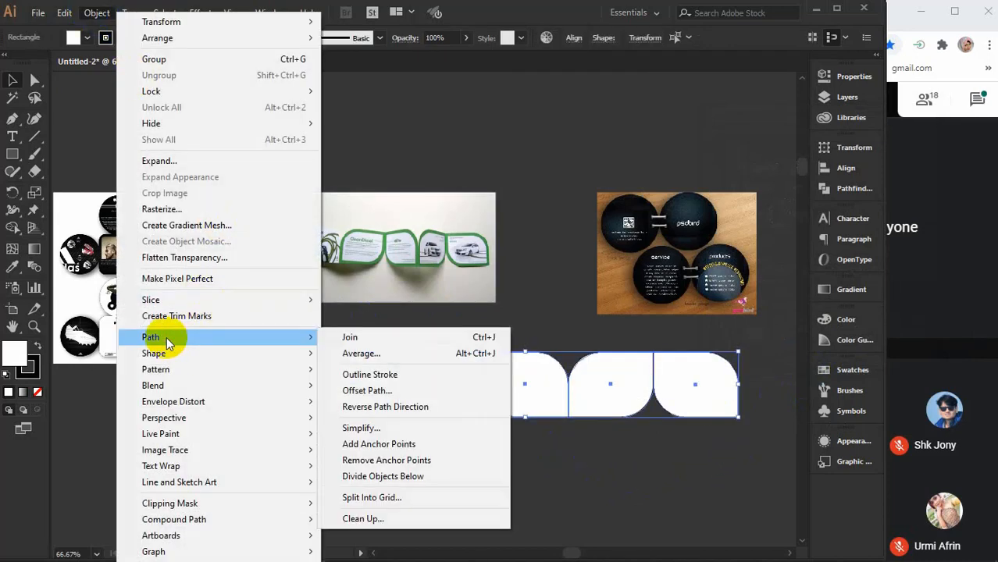
pyautogui.click(371, 390)
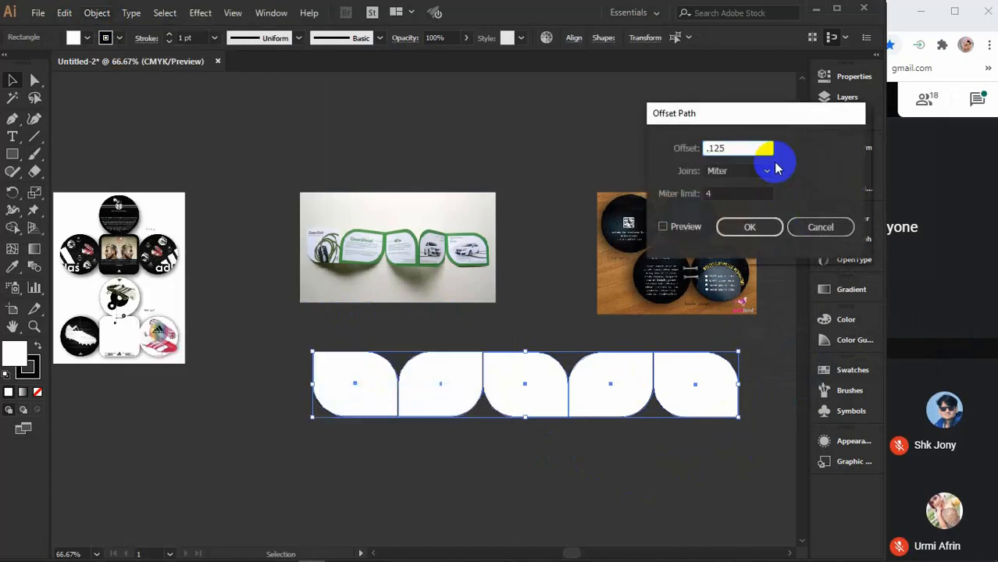
pyautogui.press('Return')
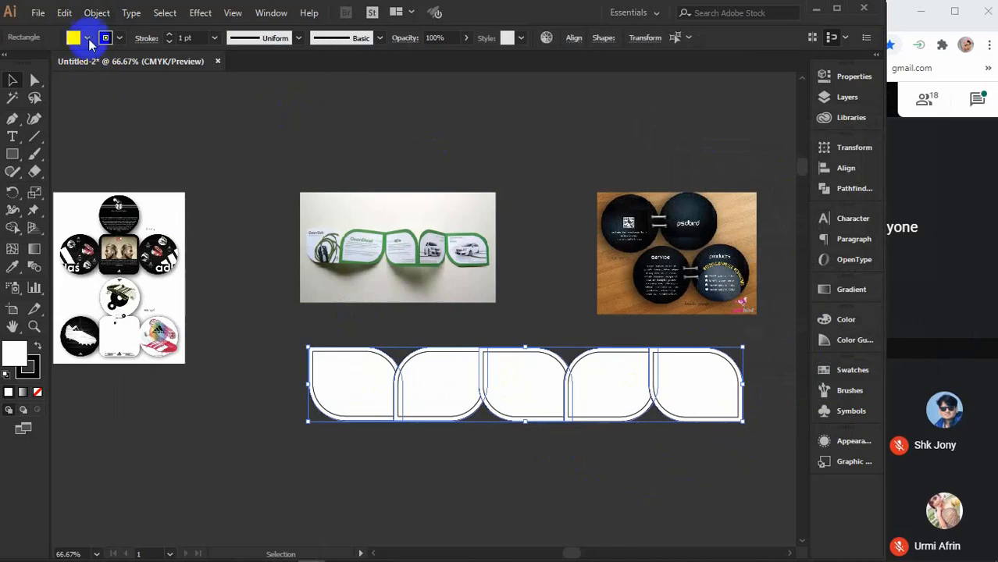
pyautogui.click(88, 38)
pyautogui.click(132, 62)
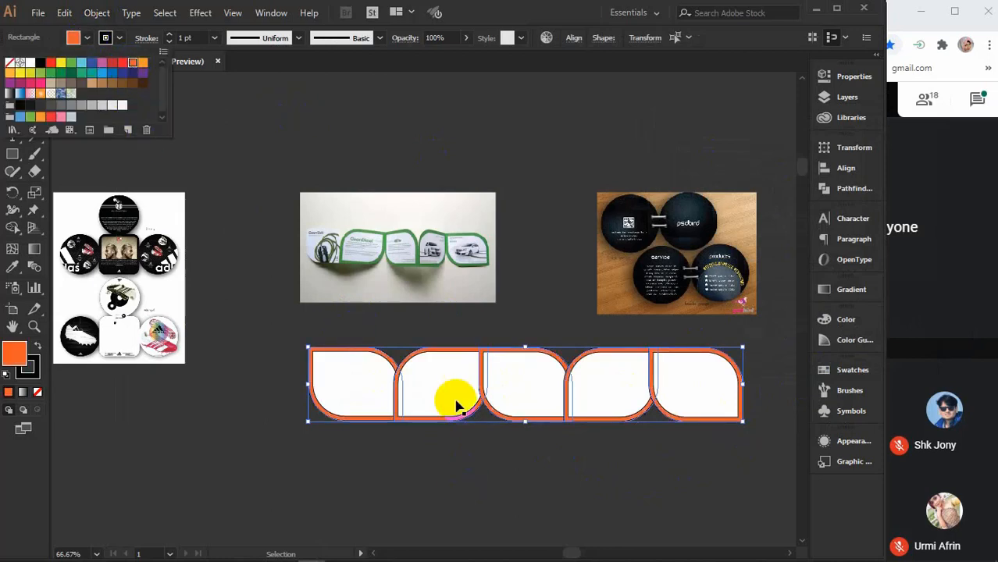
# Step: Send the five orange offset shapes to the back, behind the white leaf panels, and deselect them
pyautogui.rightClick(446, 367)
pyautogui.moveTo(568, 313)
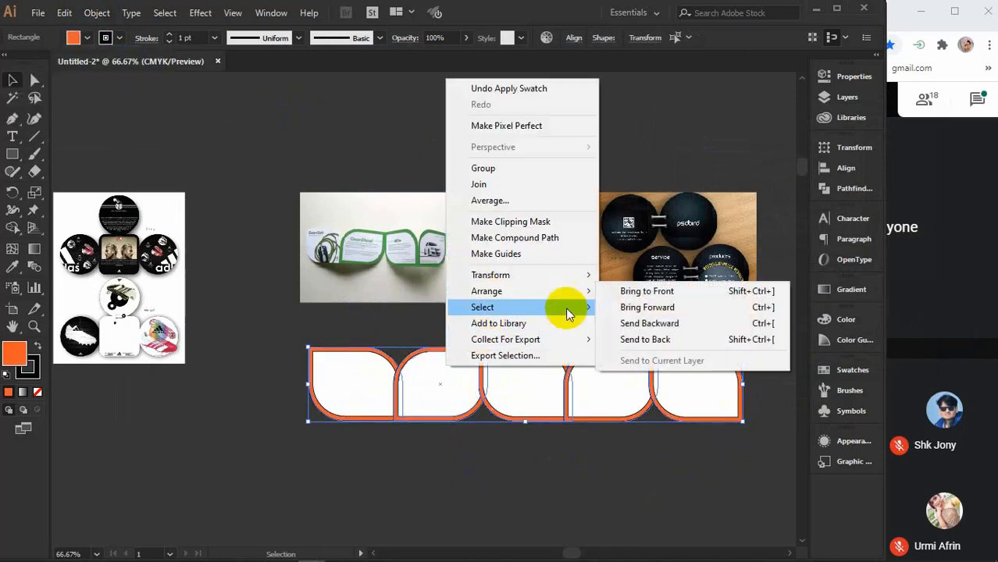
pyautogui.click(646, 341)
pyautogui.click(547, 500)
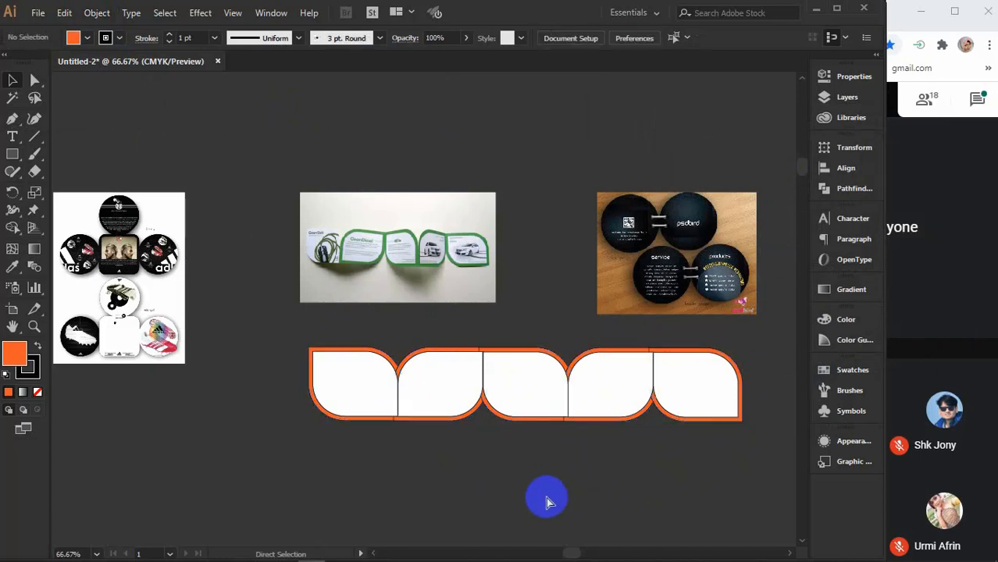
# Step: Offset the paths of the five white leaf panels inward by -0.125 in with miter joins
pyautogui.moveTo(265, 357); pyautogui.dragTo(713, 461)
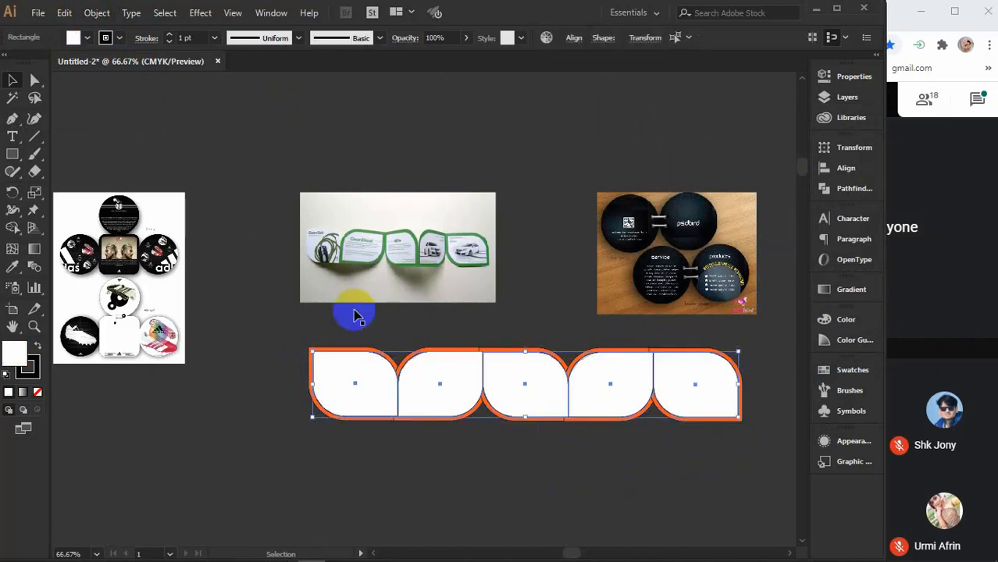
pyautogui.click(95, 12)
pyautogui.moveTo(185, 341)
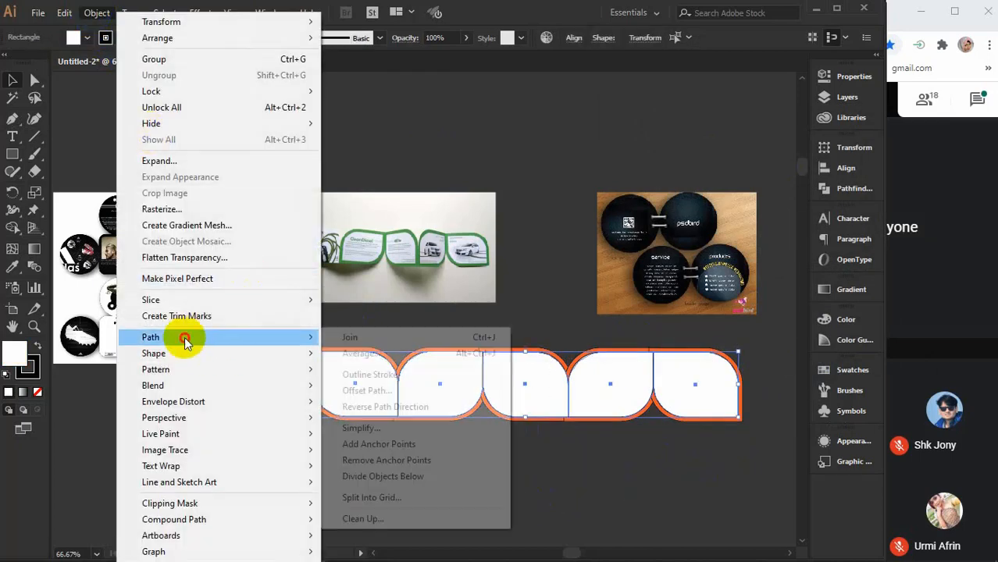
pyautogui.click(371, 389)
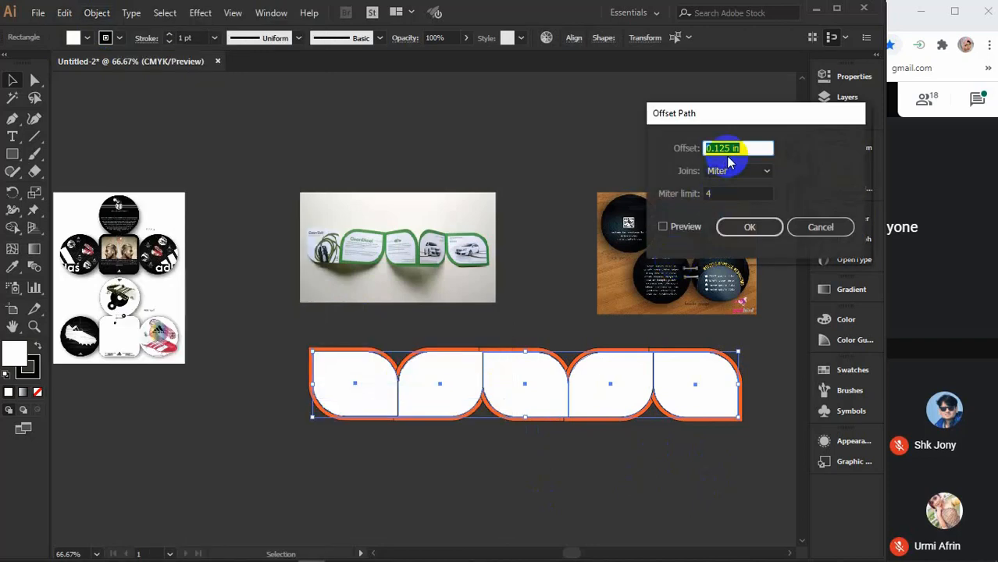
pyautogui.write('-.25')
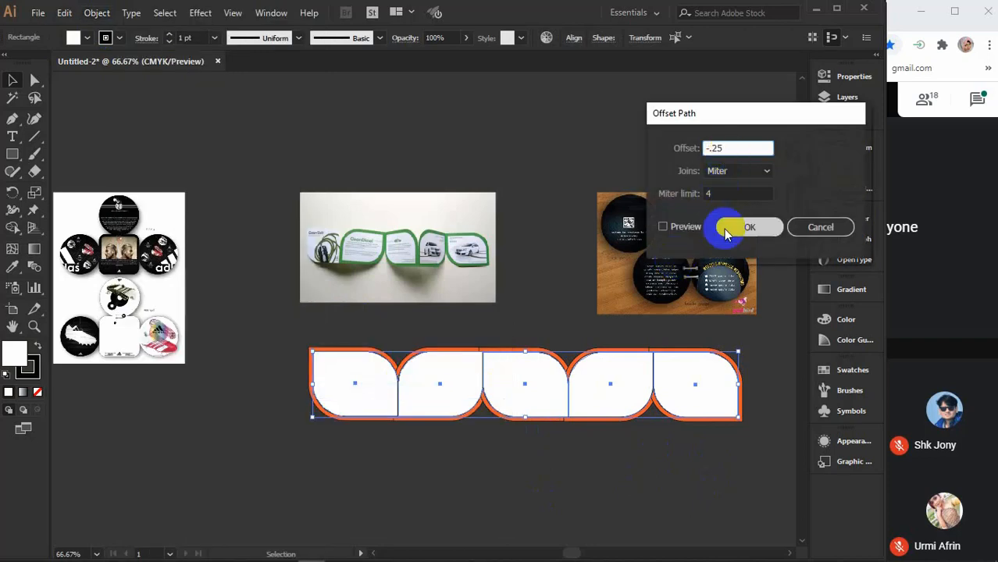
pyautogui.click(680, 226)
pyautogui.click(684, 226)
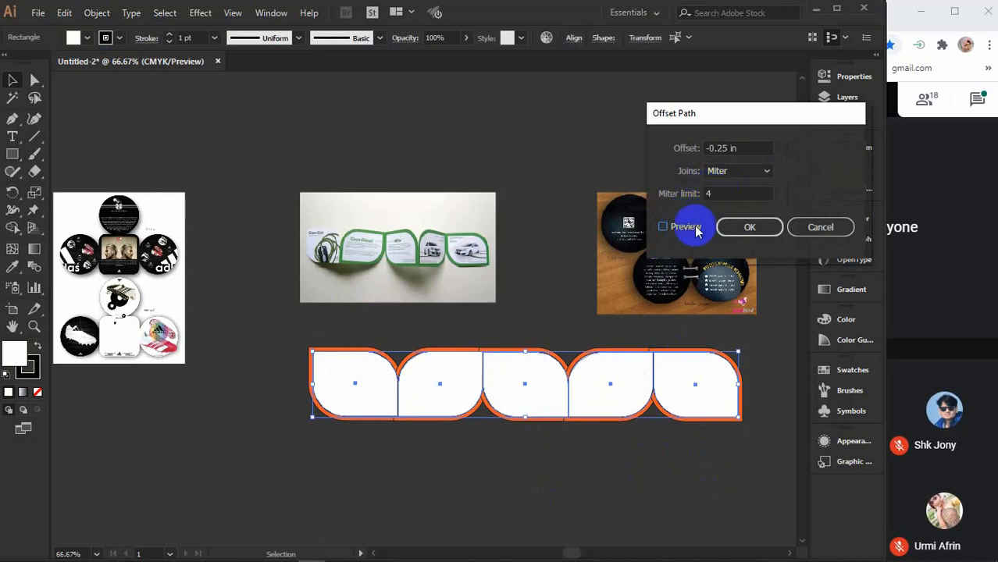
pyautogui.click(680, 230)
pyautogui.press('Down')
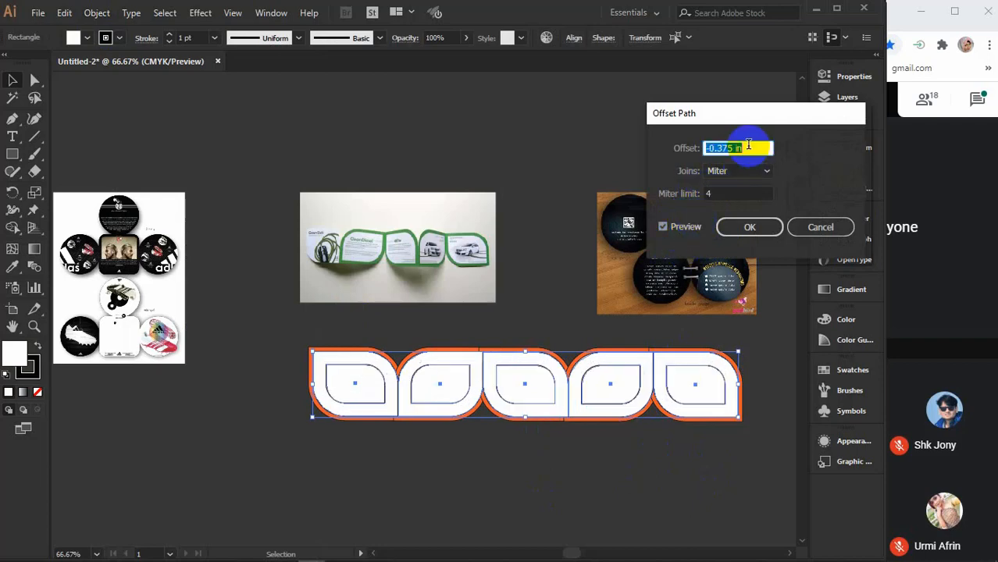
pyautogui.press('Up')
pyautogui.press('Up')
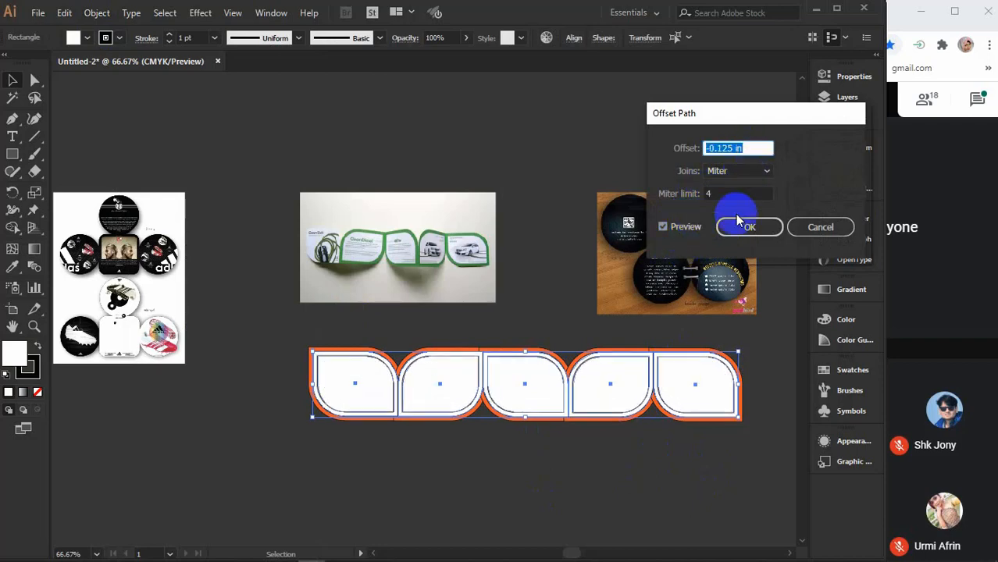
pyautogui.click(746, 228)
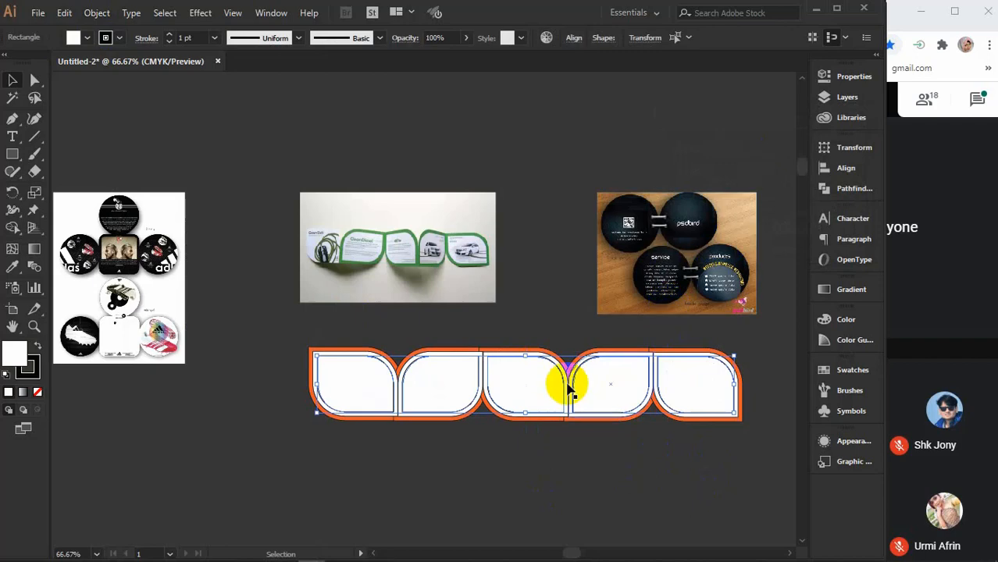
# Step: Convert the five inset leaf outlines into guides
pyautogui.press('a')
pyautogui.click(585, 451)
pyautogui.press('v')
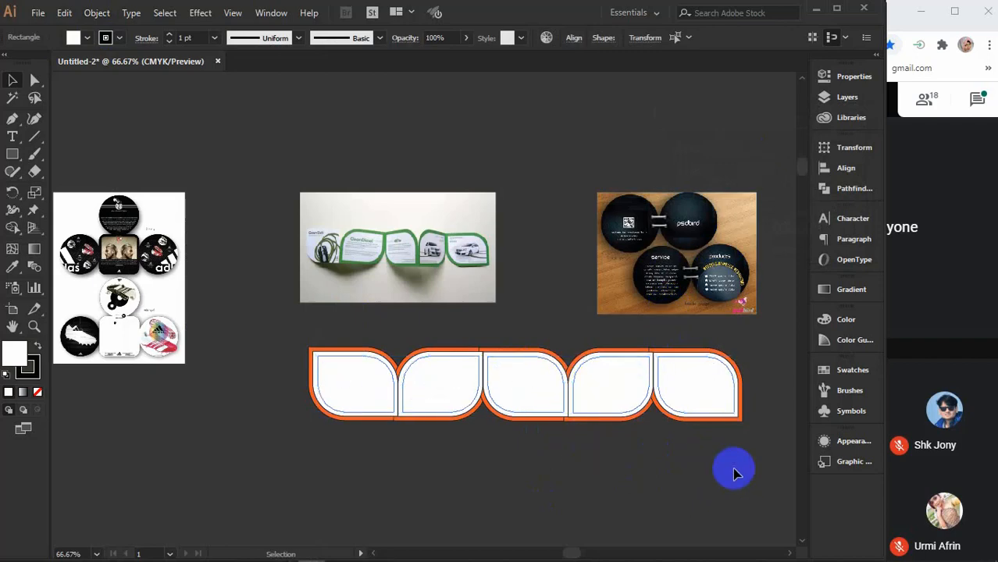
# Step: Hide the white panels with their inset guides and merge the five overlapping orange shapes into one outline with the Shape Builder
pyautogui.moveTo(734, 468); pyautogui.dragTo(341, 360)
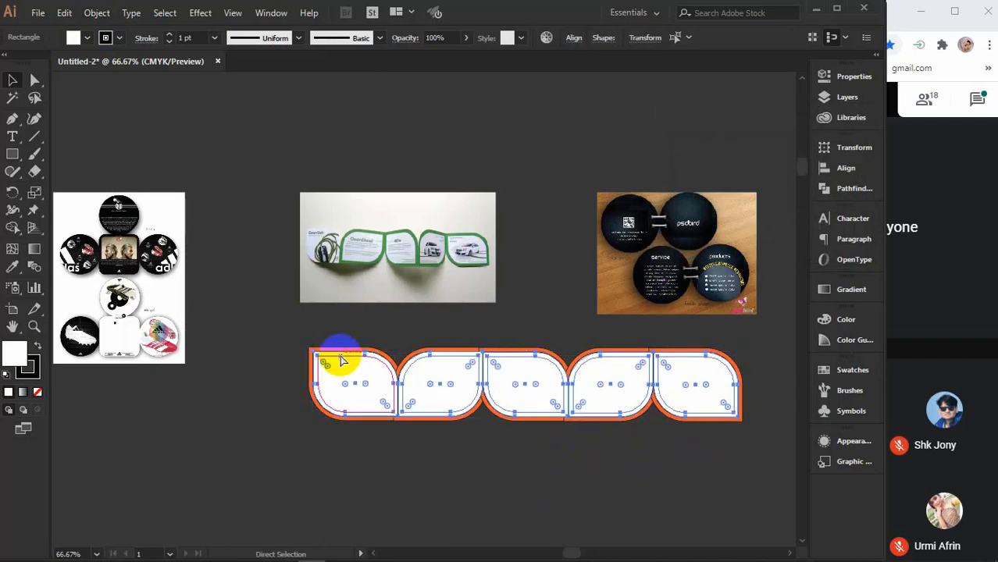
pyautogui.hotkey('ctrl', 'x')
pyautogui.click(341, 360)
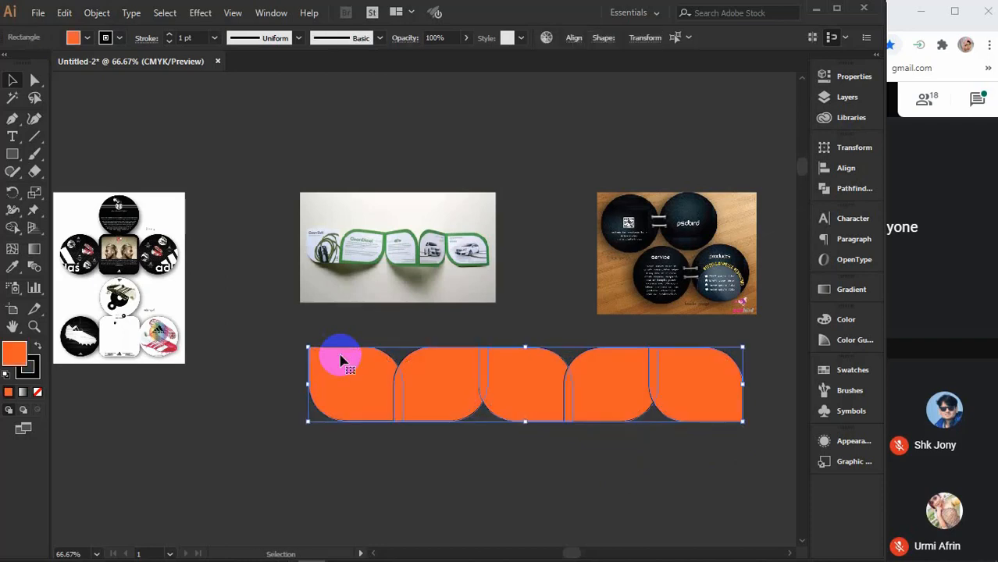
pyautogui.click(12, 227)
pyautogui.moveTo(389, 380)
pyautogui.mouseDown()
pyautogui.moveTo(403, 393)
pyautogui.moveTo(507, 372)
pyautogui.moveTo(596, 393)
pyautogui.moveTo(671, 374)
pyautogui.mouseUp()
pyautogui.press('v')
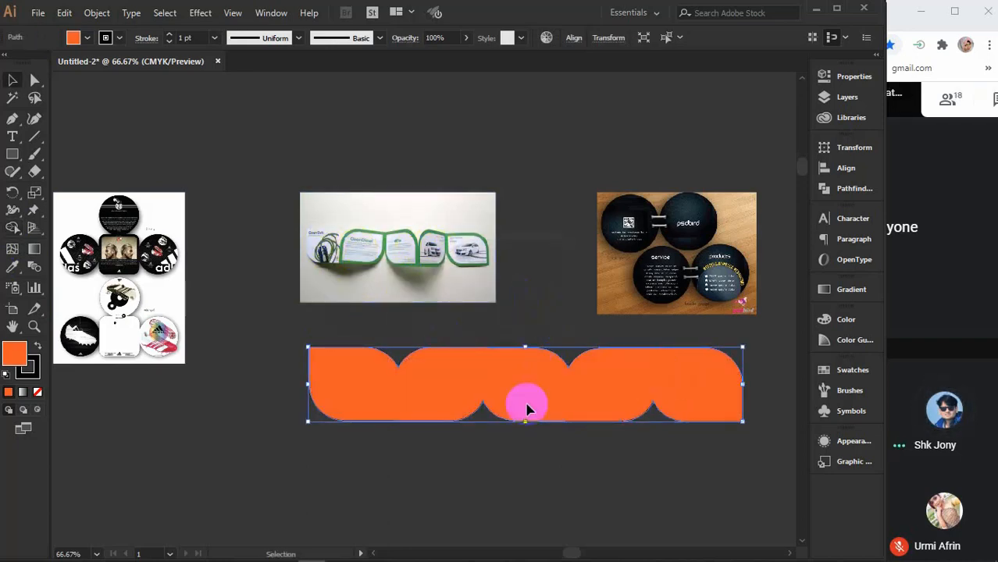
# Step: Show all hidden panels and guides again and clear the selection
pyautogui.press('a')
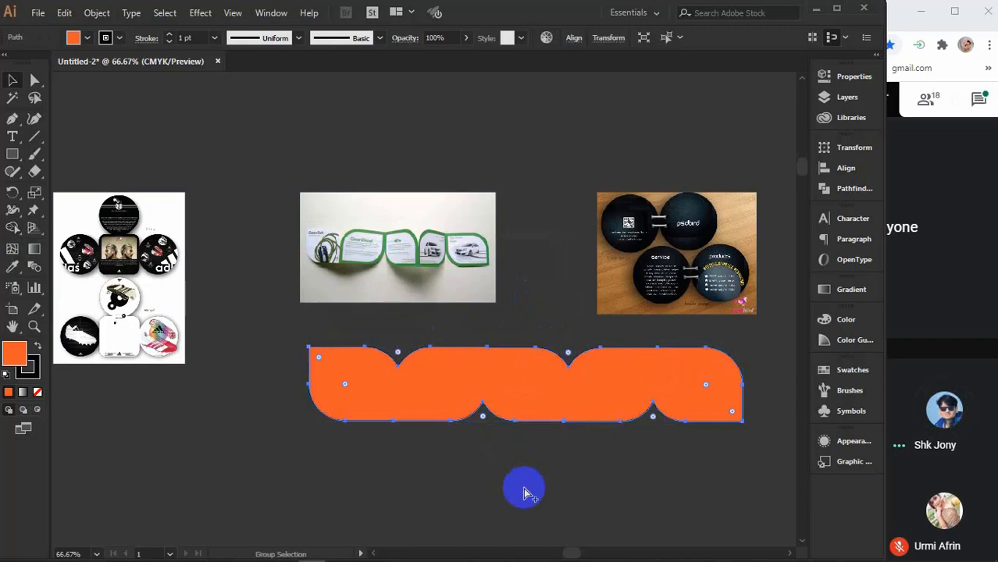
pyautogui.hotkey('ctrl', 'alt', '3')
pyautogui.click(521, 489)
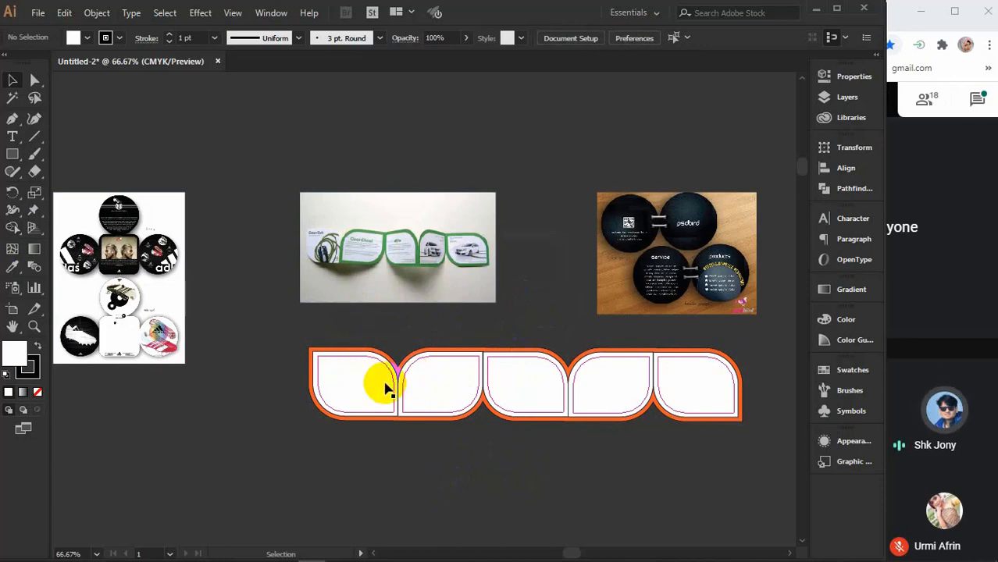
# Step: Duplicate the complete five-panel leaf layout directly below the original as the second side
pyautogui.moveTo(698, 465); pyautogui.dragTo(392, 389)
pyautogui.scroll(-1, 394, 397)
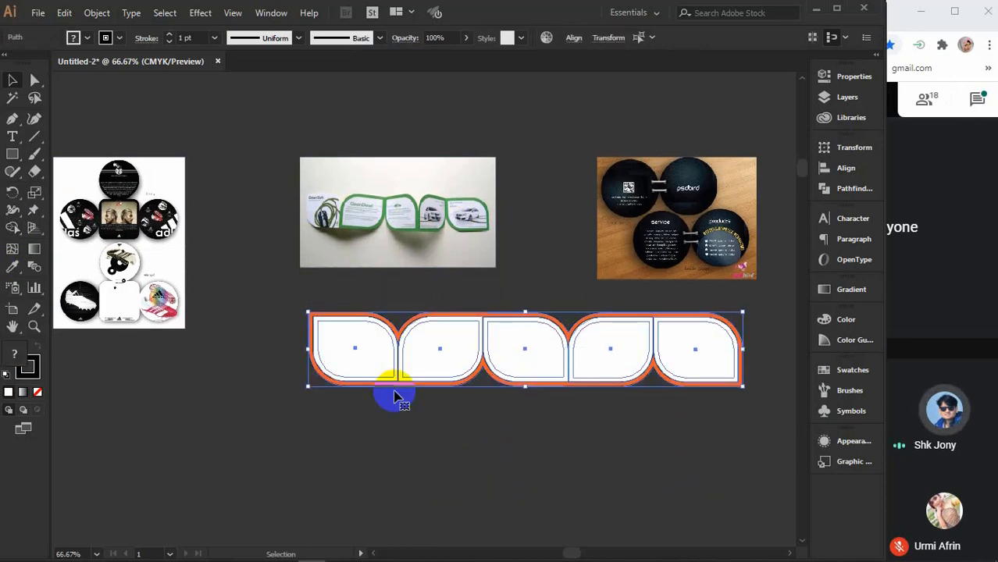
pyautogui.scroll(-1, 394, 397)
pyautogui.moveTo(517, 316); pyautogui.dragTo(508, 439)
pyautogui.click(288, 389)
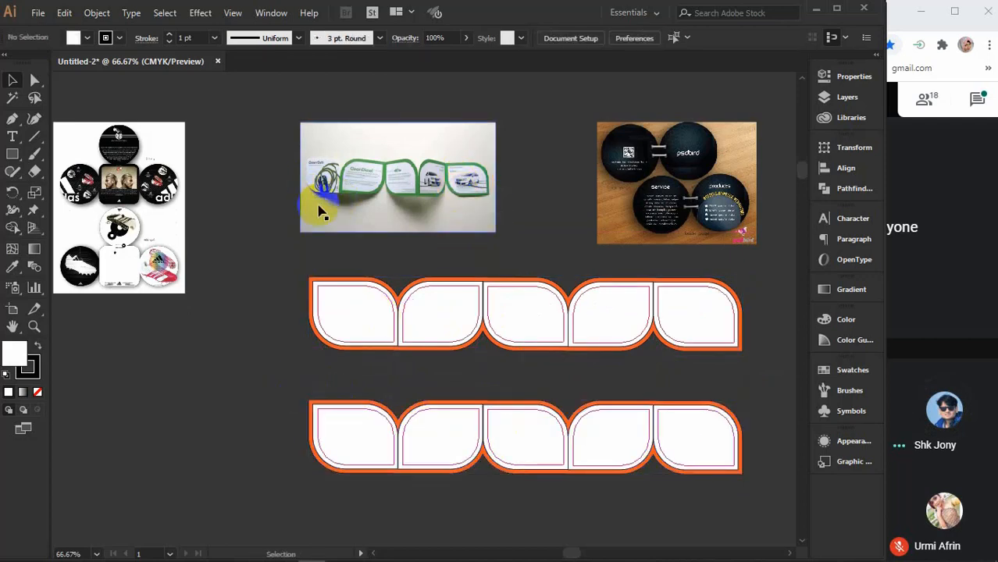
# Step: Cut the page numbers 1 to 10 from the two rows of the rectangular five-panel layout
pyautogui.scroll(-3, 402, 264)
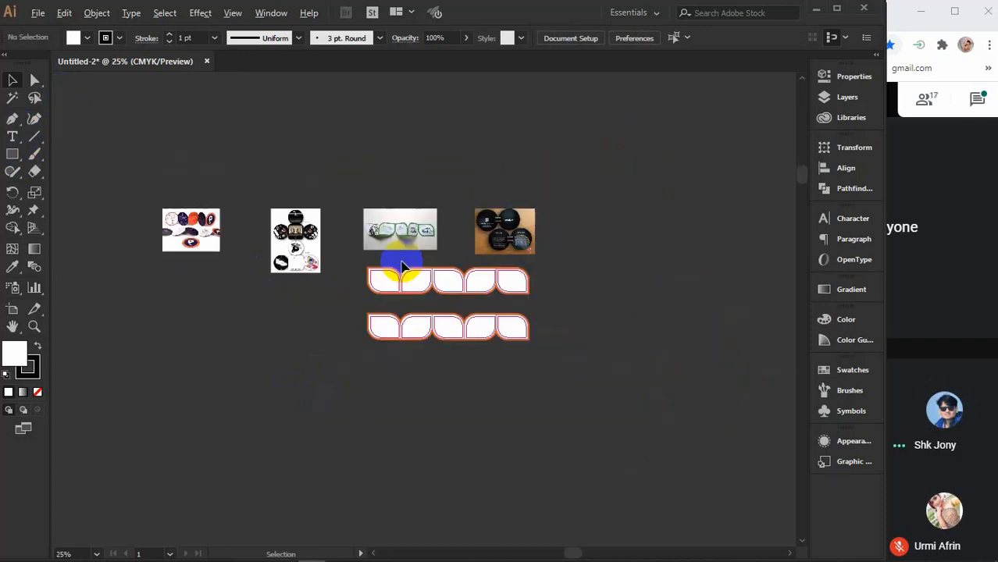
pyautogui.scroll(-2, 401, 264)
pyautogui.scroll(-2, 401, 264)
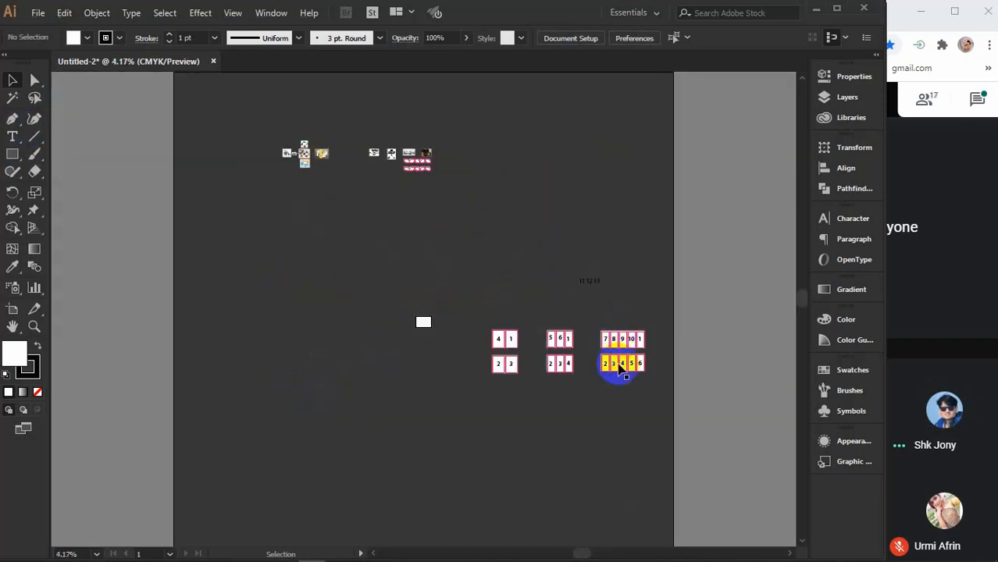
pyautogui.scroll(4, 639, 356)
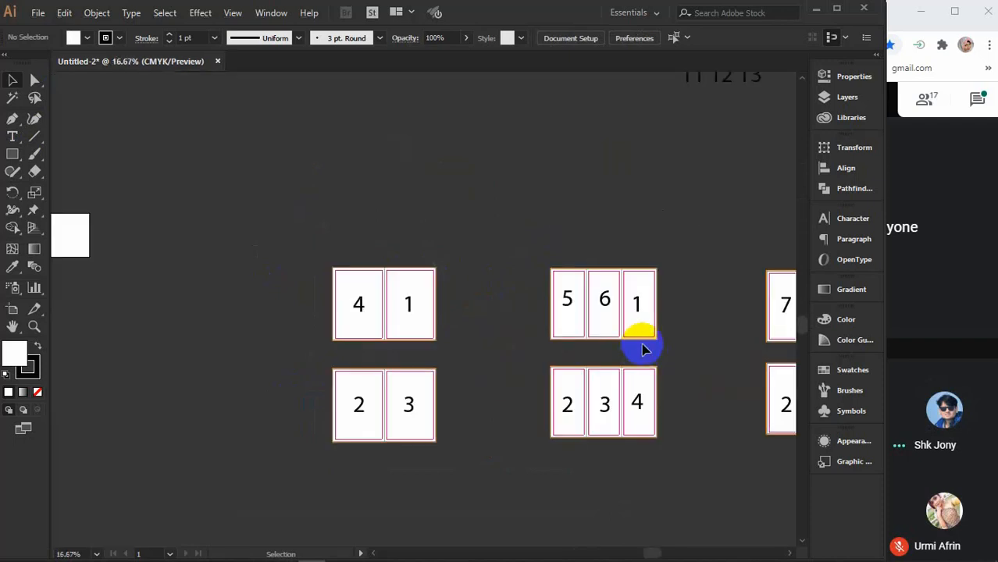
pyautogui.hscroll(5, 642, 345)
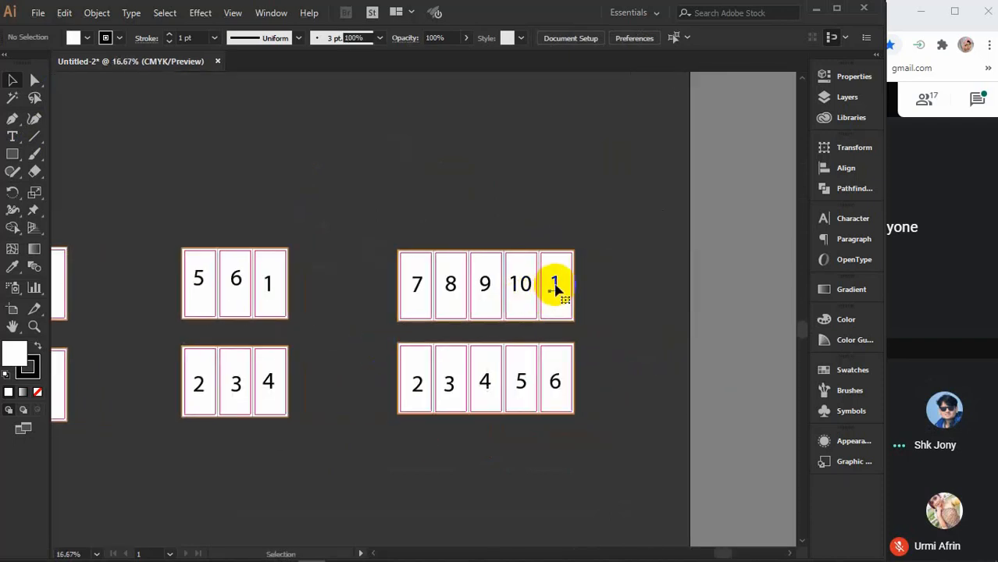
pyautogui.click(555, 289)
pyautogui.keyDown('shift'); pyautogui.click(520, 285); pyautogui.keyUp('shift')
pyautogui.keyDown('shift'); pyautogui.click(485, 285); pyautogui.keyUp('shift')
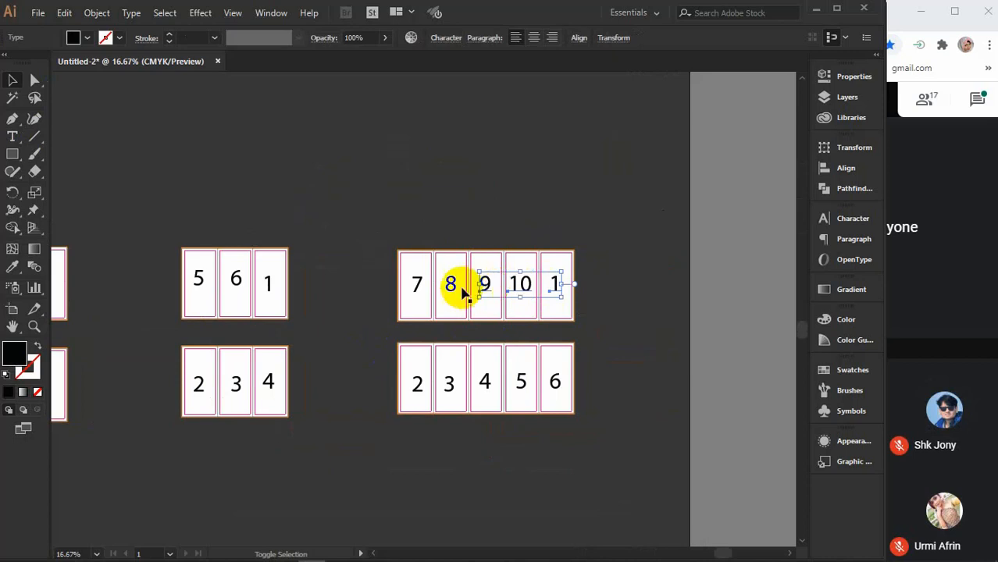
pyautogui.keyDown('shift'); pyautogui.click(452, 286); pyautogui.keyUp('shift')
pyautogui.keyDown('shift'); pyautogui.click(417, 284); pyautogui.keyUp('shift')
pyautogui.keyDown('shift'); pyautogui.click(419, 385); pyautogui.keyUp('shift')
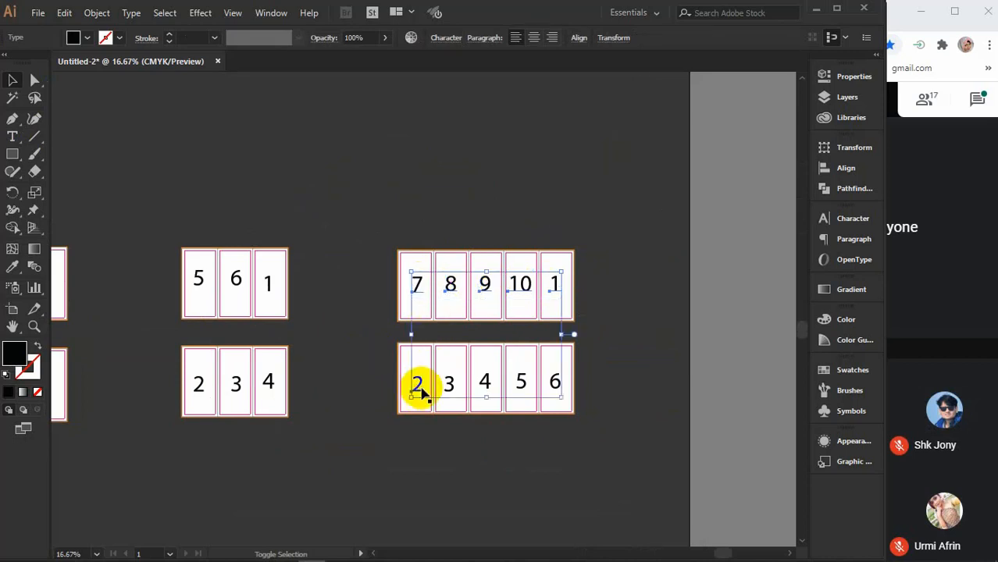
pyautogui.keyDown('shift'); pyautogui.click(450, 387); pyautogui.keyUp('shift')
pyautogui.keyDown('shift'); pyautogui.click(486, 384); pyautogui.keyUp('shift')
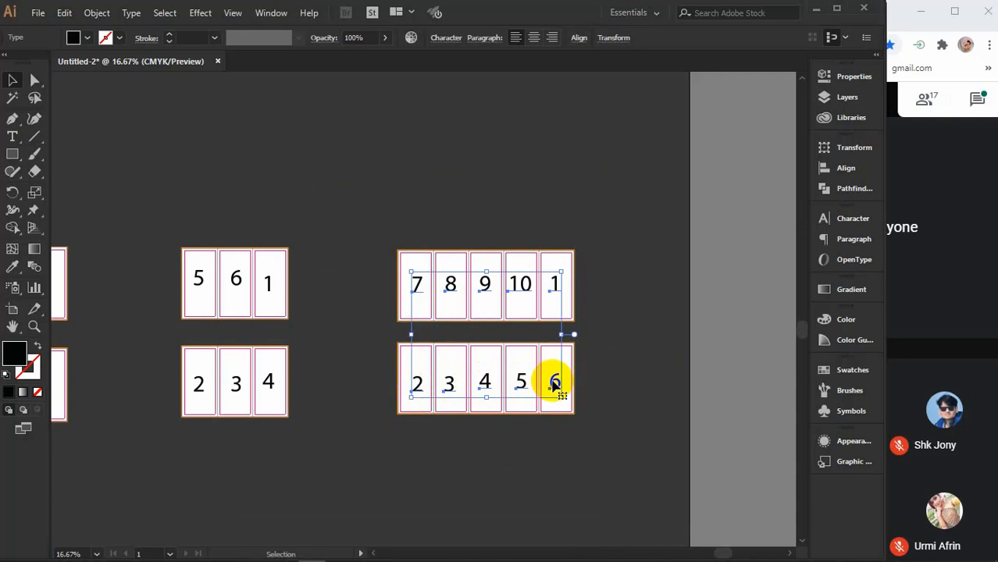
pyautogui.press('Delete')
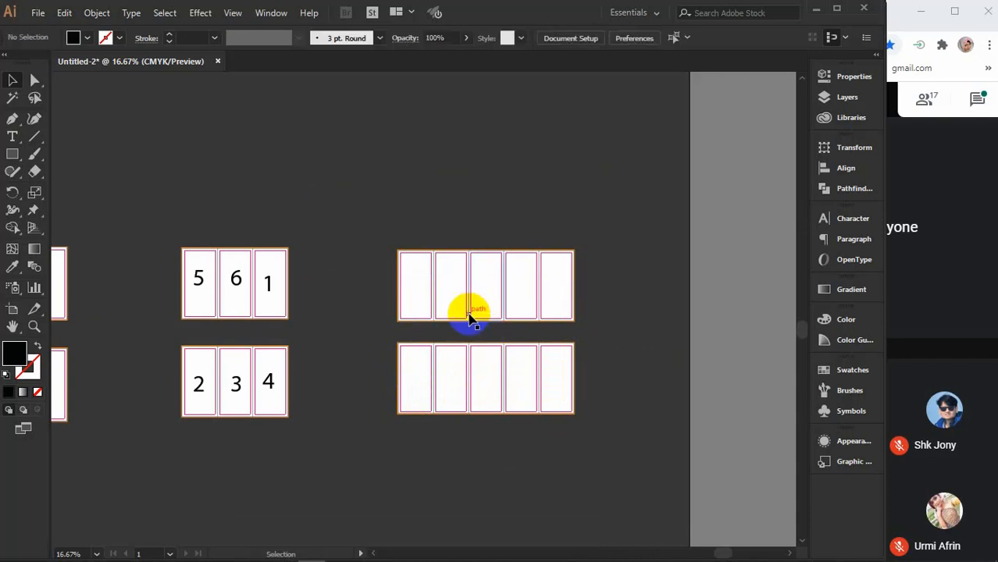
# Step: Paste the cut page numbers beside the leaf layouts, scaled to about half size and placed below the second row
pyautogui.scroll(-3, 469, 314)
pyautogui.moveTo(364, 245); pyautogui.dragTo(417, 421)
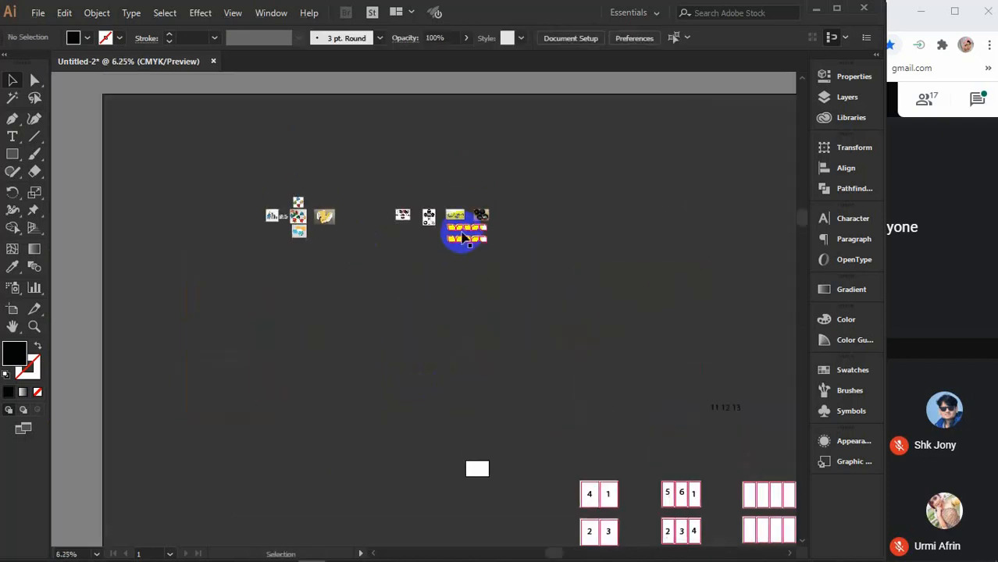
pyautogui.scroll(6, 461, 237)
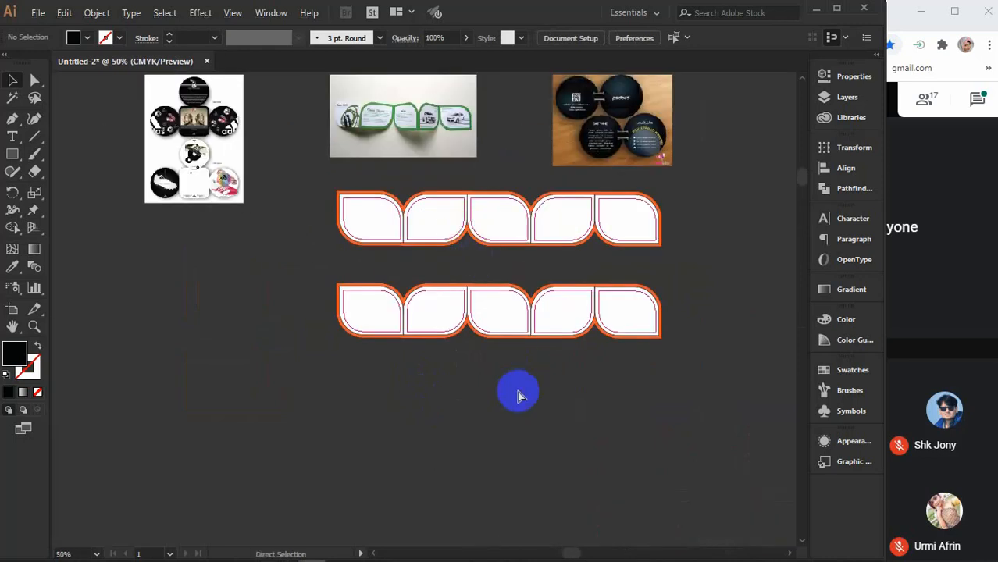
pyautogui.click(518, 396)
pyautogui.moveTo(514, 170); pyautogui.dragTo(572, 219)
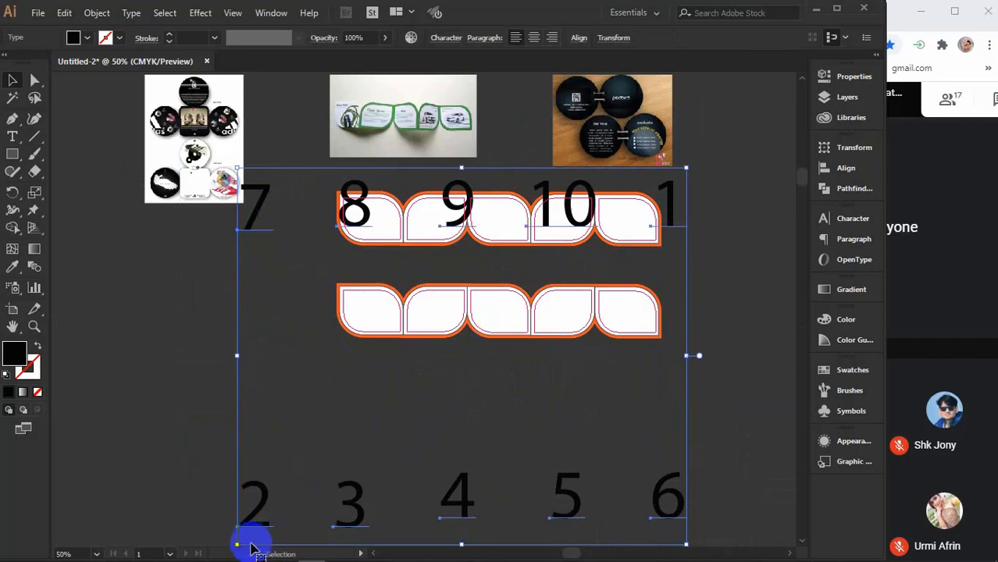
pyautogui.moveTo(238, 543); pyautogui.dragTo(444, 359)
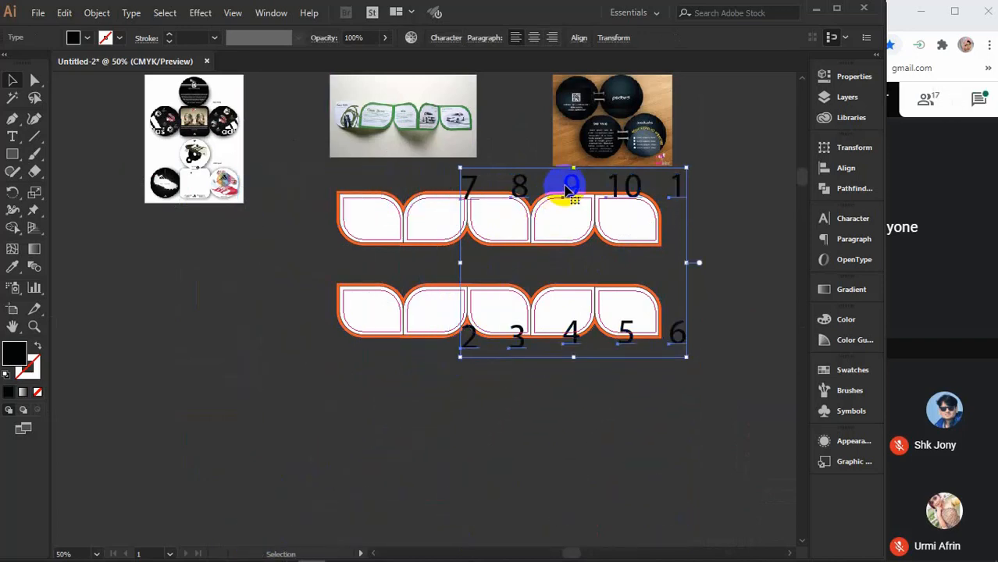
pyautogui.moveTo(570, 196); pyautogui.dragTo(496, 368)
# Step: Move the page number 1 onto the last leaf panel of the upper row
pyautogui.click(687, 406)
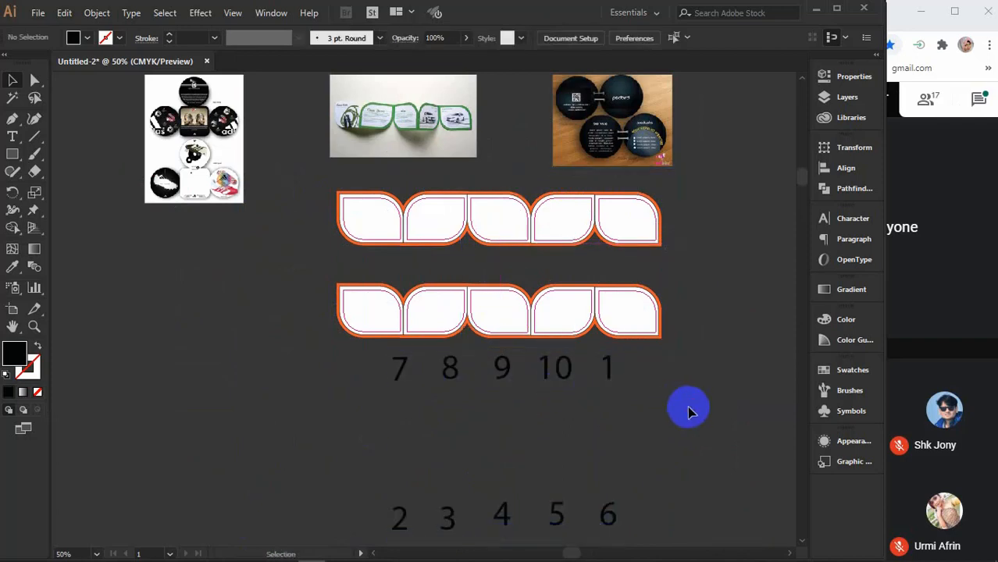
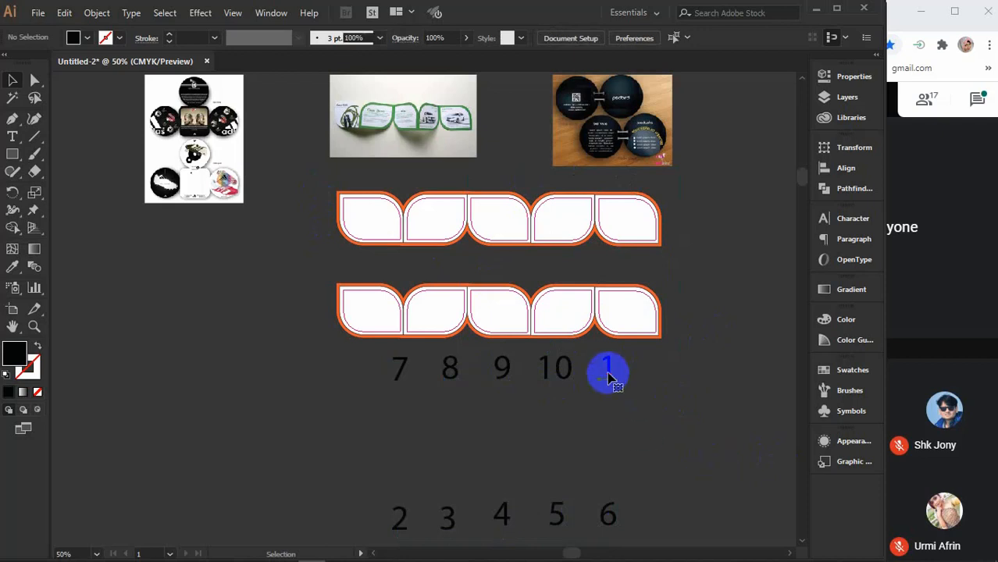
pyautogui.moveTo(609, 377); pyautogui.dragTo(623, 225)
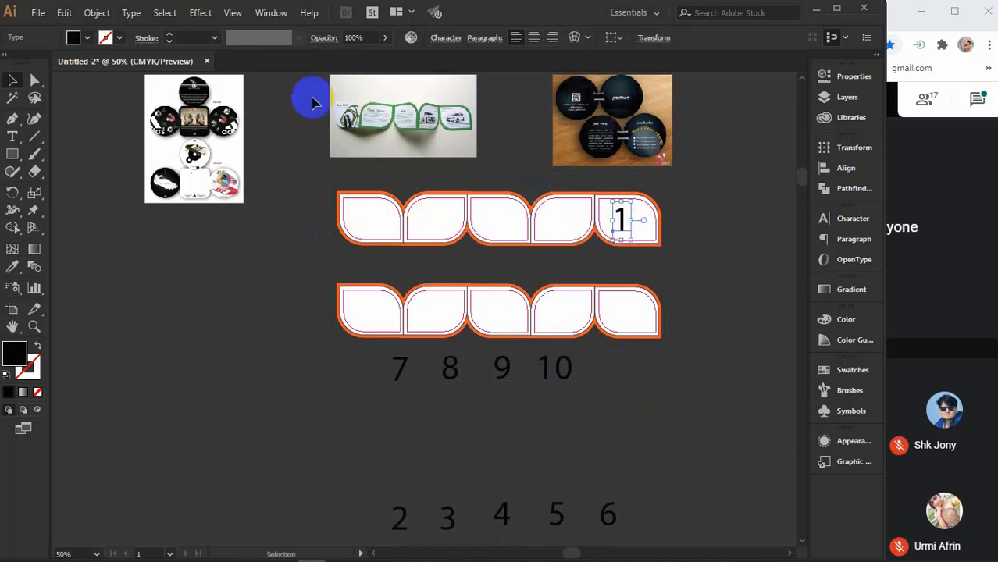
# Step: Examine the green leaf-shaped brochure reference photo to check which panel is the cover
pyautogui.click(406, 123)
pyautogui.scroll(5, 402, 123)
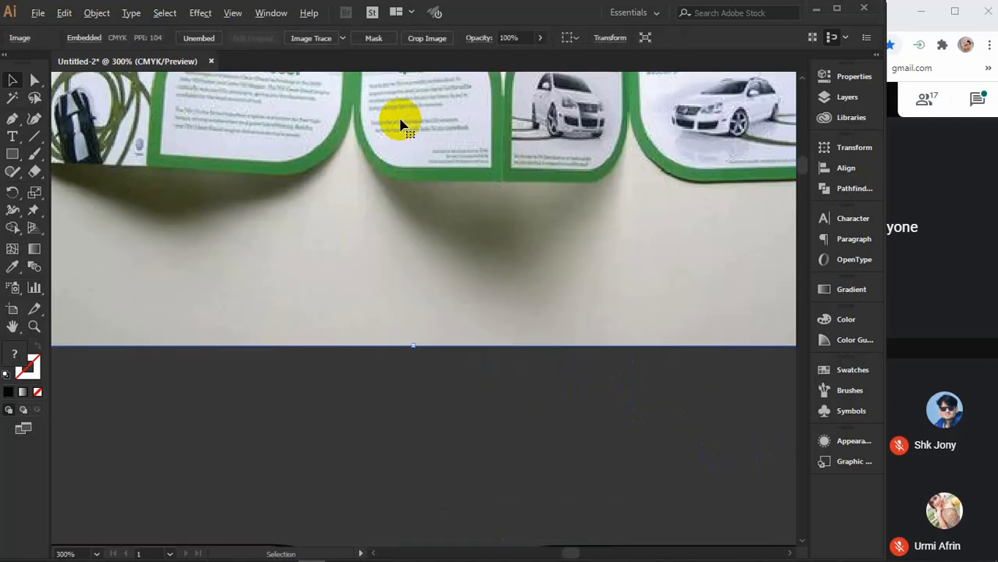
pyautogui.scroll(3, 535, 295)
pyautogui.keyDown('alt'); pyautogui.scroll(-1, 543, 328); pyautogui.keyUp('alt')
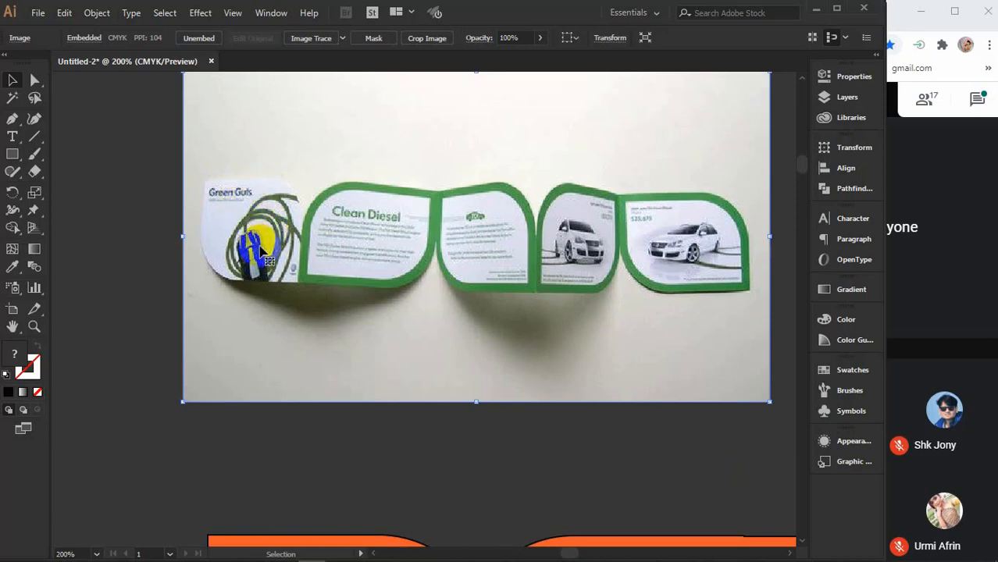
# Step: Move the page numbers 2 to 6 up so they sit directly beneath the numbers 7 to 10
pyautogui.keyDown('alt'); pyautogui.scroll(-3, 262, 252); pyautogui.keyUp('alt')
pyautogui.keyDown('alt'); pyautogui.scroll(-1, 262, 252); pyautogui.keyUp('alt')
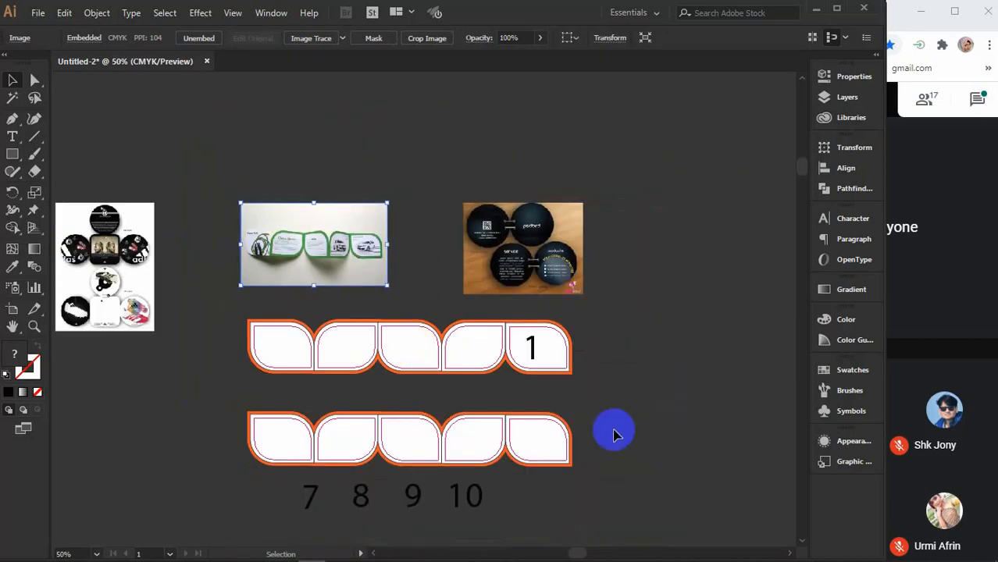
pyautogui.scroll(-1, 582, 395)
pyautogui.moveTo(624, 486); pyautogui.dragTo(410, 402)
pyautogui.keyDown('alt'); pyautogui.scroll(-2, 603, 429); pyautogui.keyUp('alt')
pyautogui.moveTo(634, 468); pyautogui.dragTo(562, 346)
pyautogui.click(553, 418)
pyautogui.moveTo(535, 424); pyautogui.dragTo(406, 362)
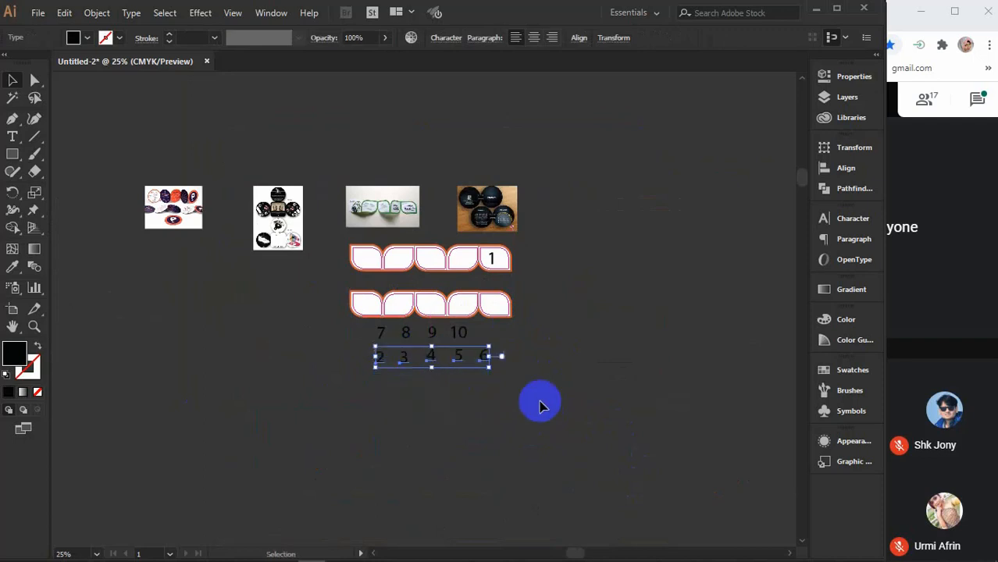
# Step: Duplicate both leaf rows with all their page numbers to the empty area beside the original layout
pyautogui.moveTo(572, 406); pyautogui.dragTo(625, 266)
pyautogui.keyDown('alt'); pyautogui.scroll(3, 423, 290); pyautogui.keyUp('alt')
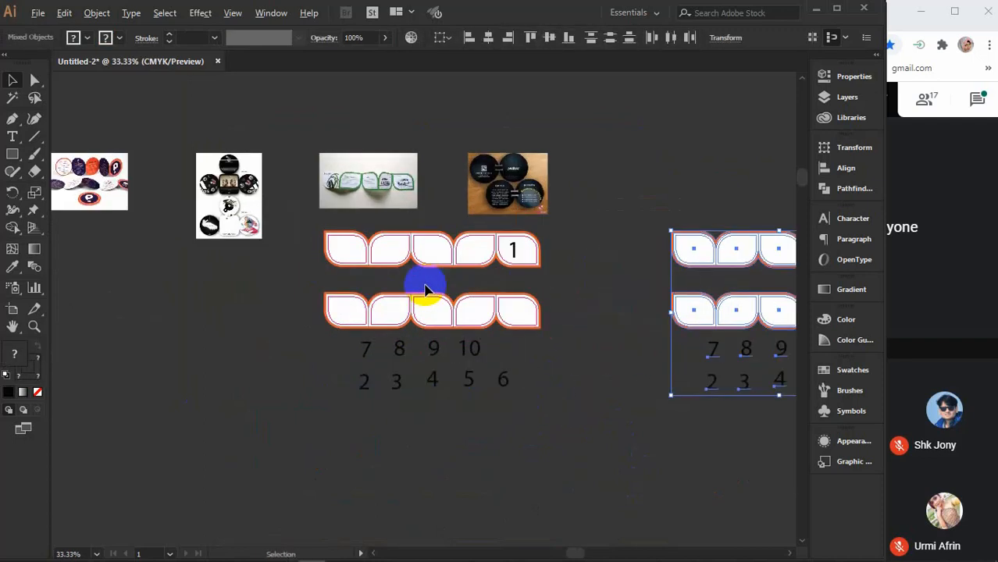
pyautogui.moveTo(688, 277); pyautogui.dragTo(679, 295)
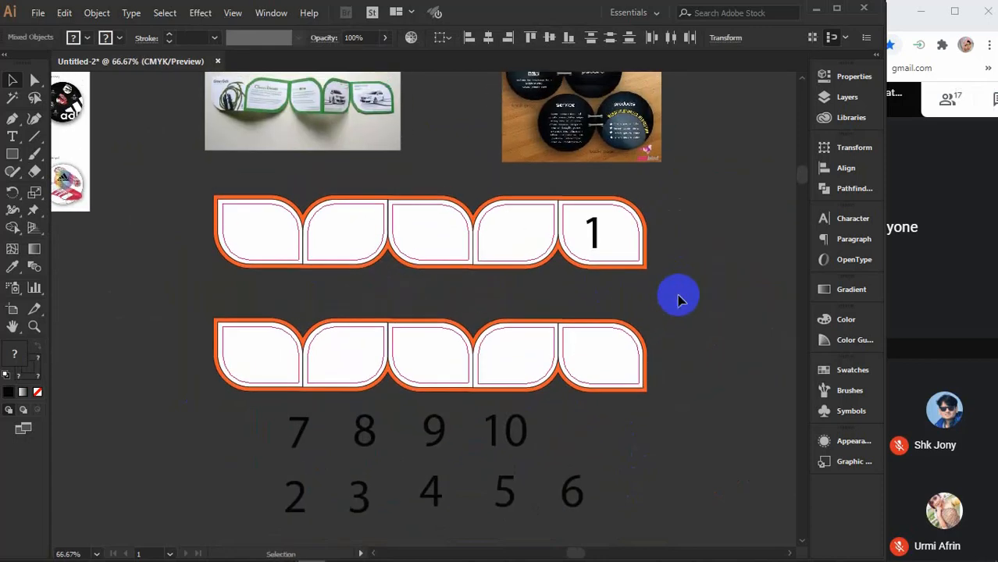
pyautogui.click(679, 295)
# Step: Move page number 1 to the first leaf panel of the original upper row and reflect the lower row across the vertical axis
pyautogui.moveTo(593, 231); pyautogui.dragTo(258, 229)
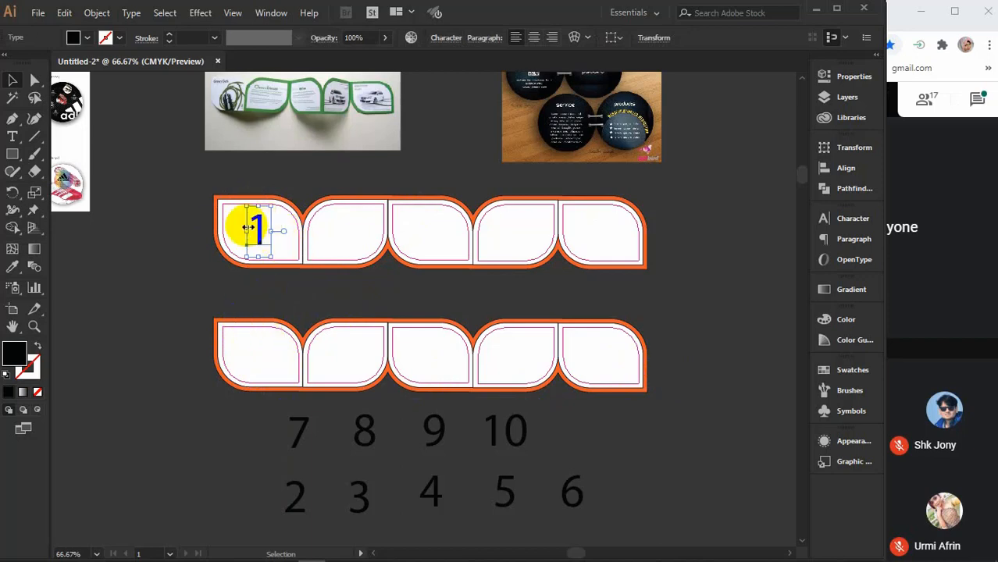
pyautogui.moveTo(179, 299); pyautogui.dragTo(602, 355)
pyautogui.rightClick(597, 353)
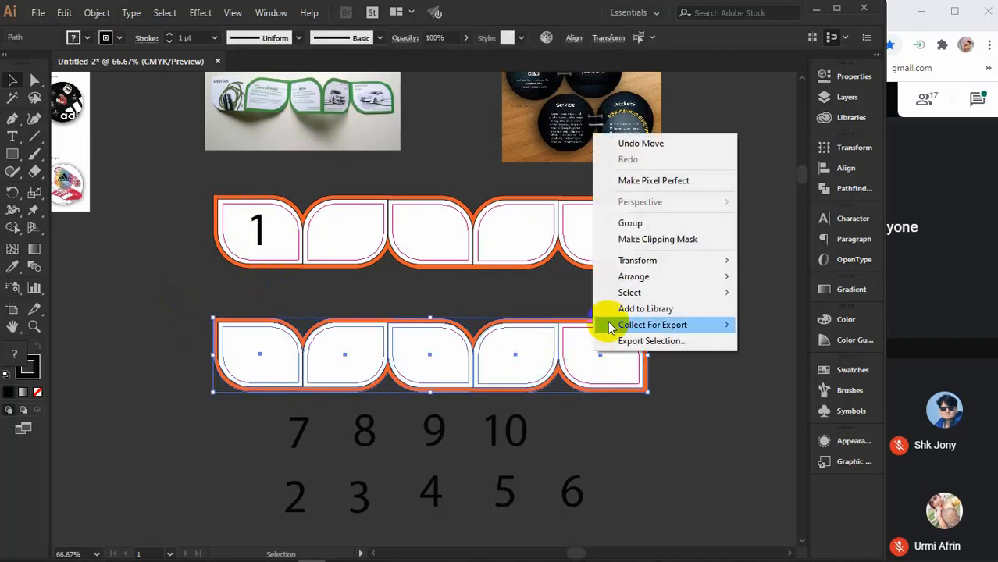
pyautogui.click(784, 311)
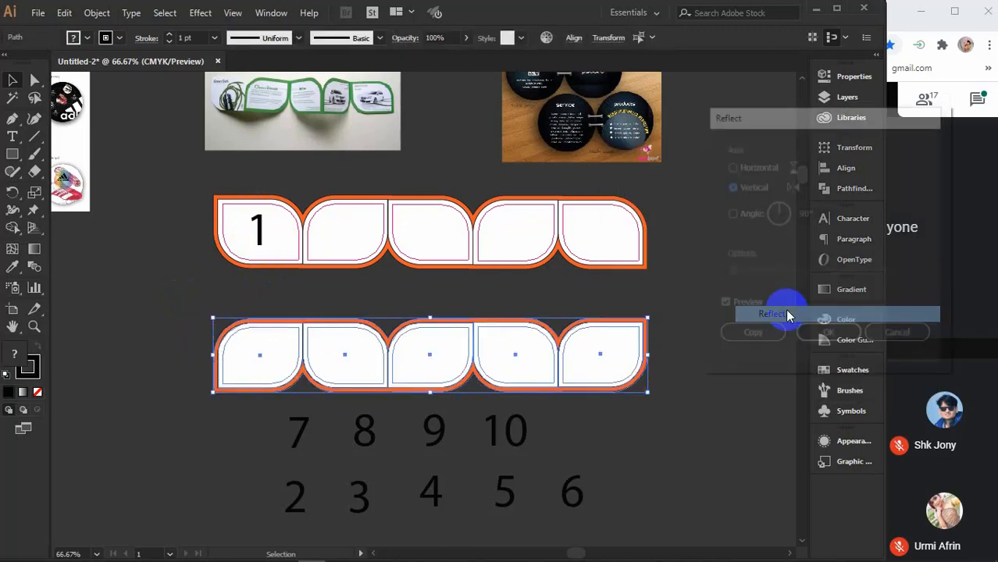
pyautogui.click(820, 342)
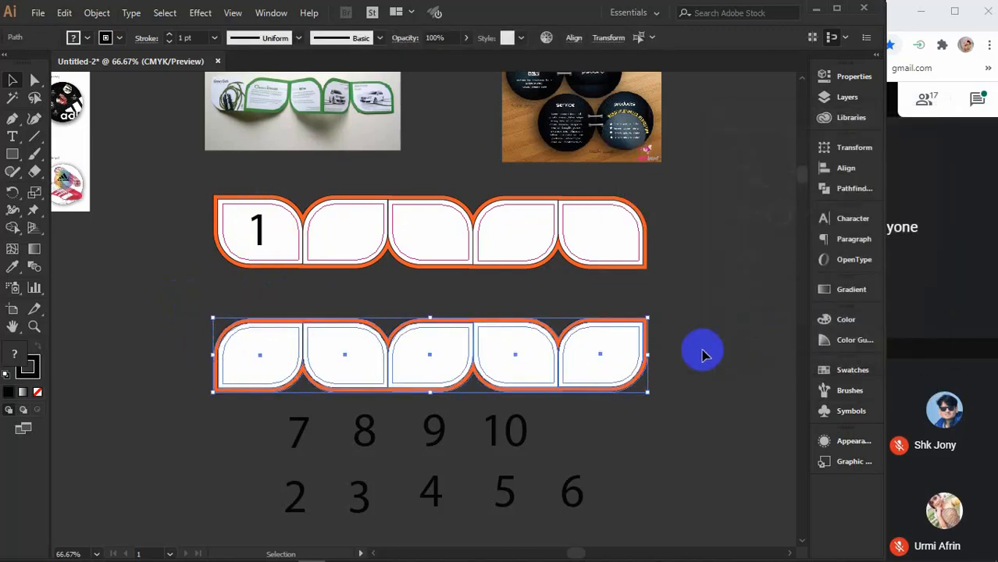
pyautogui.click(698, 295)
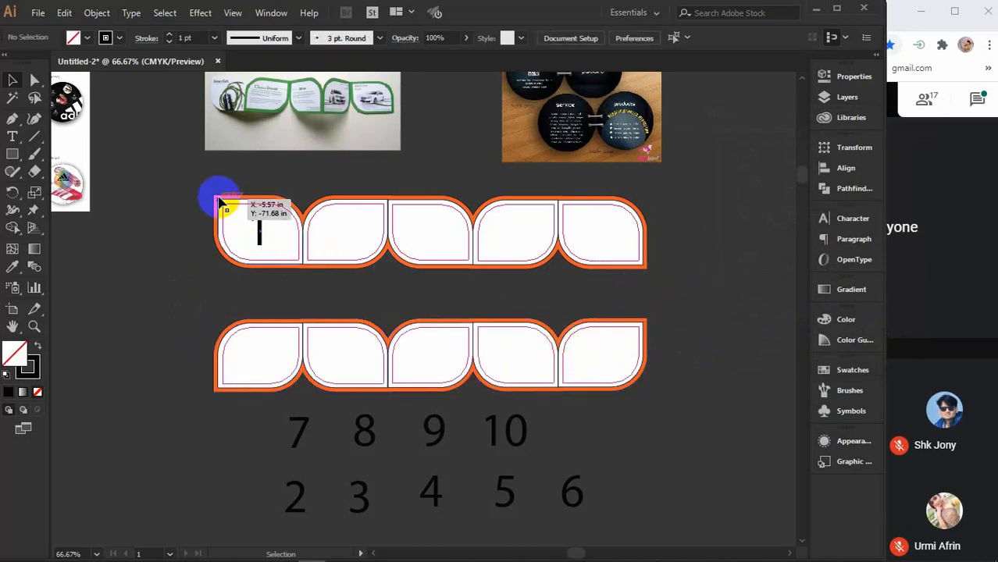
pyautogui.moveTo(678, 370); pyautogui.dragTo(234, 312)
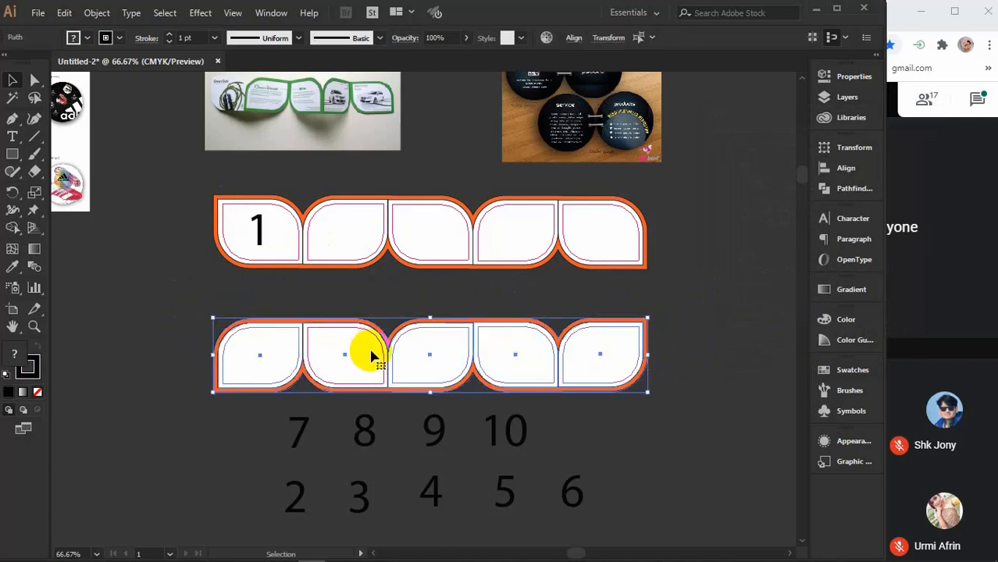
pyautogui.rightClick(372, 356)
pyautogui.moveTo(469, 259)
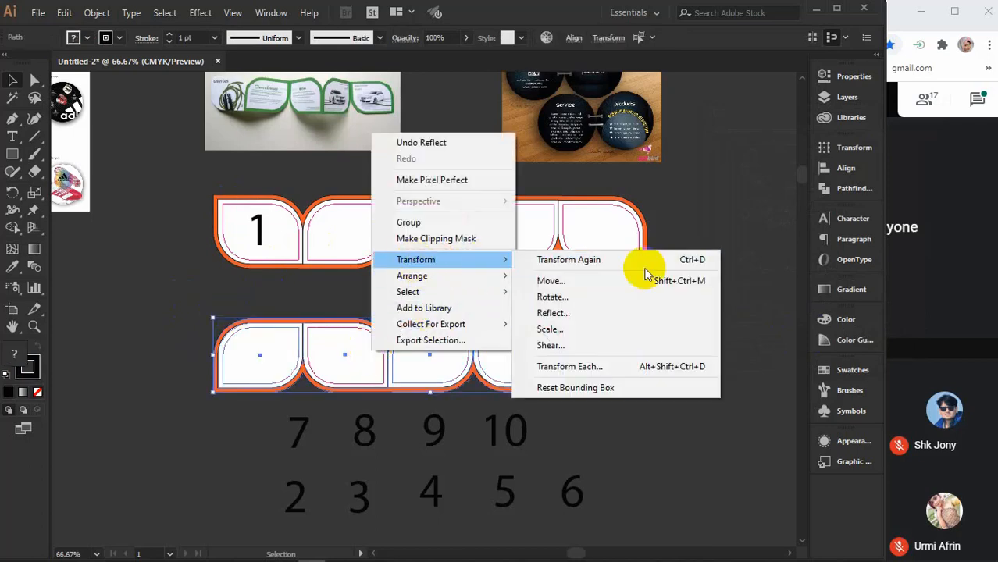
pyautogui.click(560, 315)
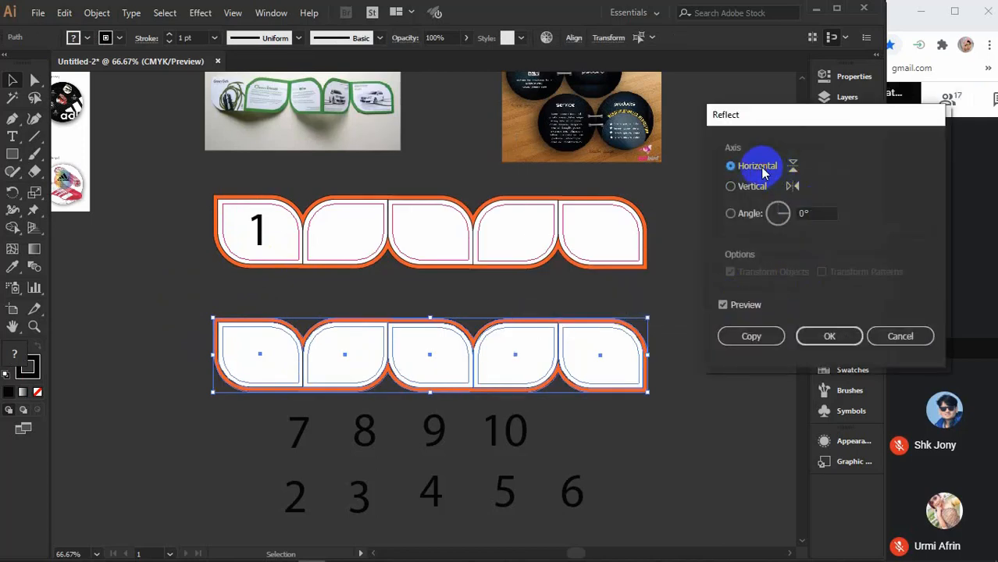
pyautogui.click(898, 336)
pyautogui.click(154, 321)
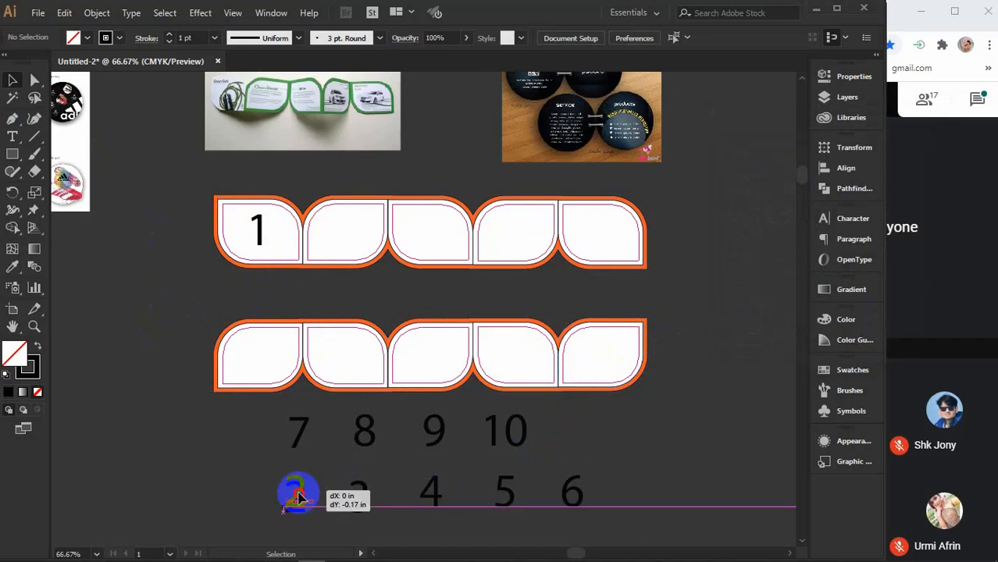
# Step: Place page numbers 2 to 6 on the lower row's leaf panels, running from the last panel back to the first
pyautogui.moveTo(293, 489); pyautogui.dragTo(599, 357)
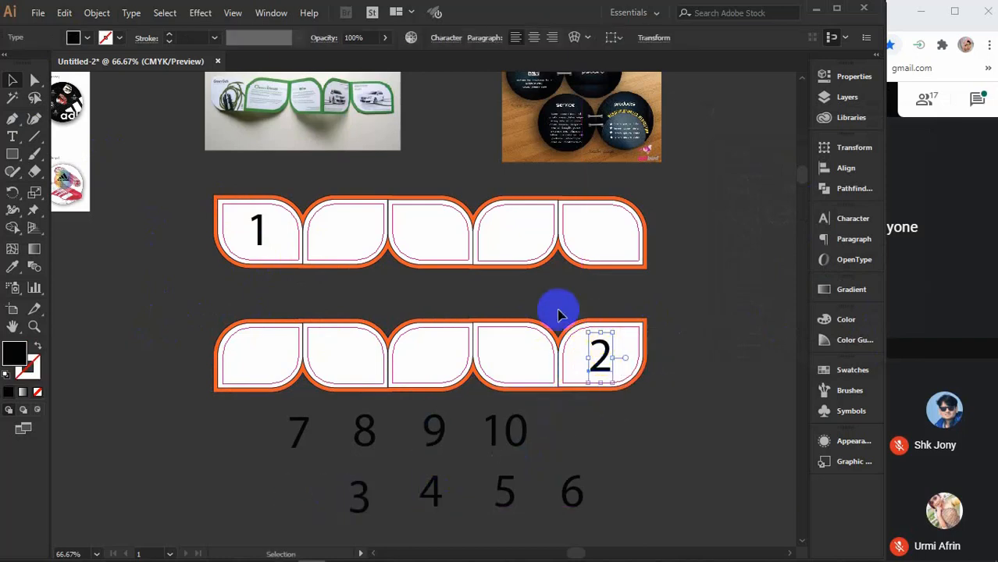
pyautogui.moveTo(358, 492); pyautogui.dragTo(512, 352)
pyautogui.moveTo(433, 492); pyautogui.dragTo(432, 355)
pyautogui.moveTo(499, 488); pyautogui.dragTo(342, 356)
pyautogui.moveTo(573, 493); pyautogui.dragTo(253, 353)
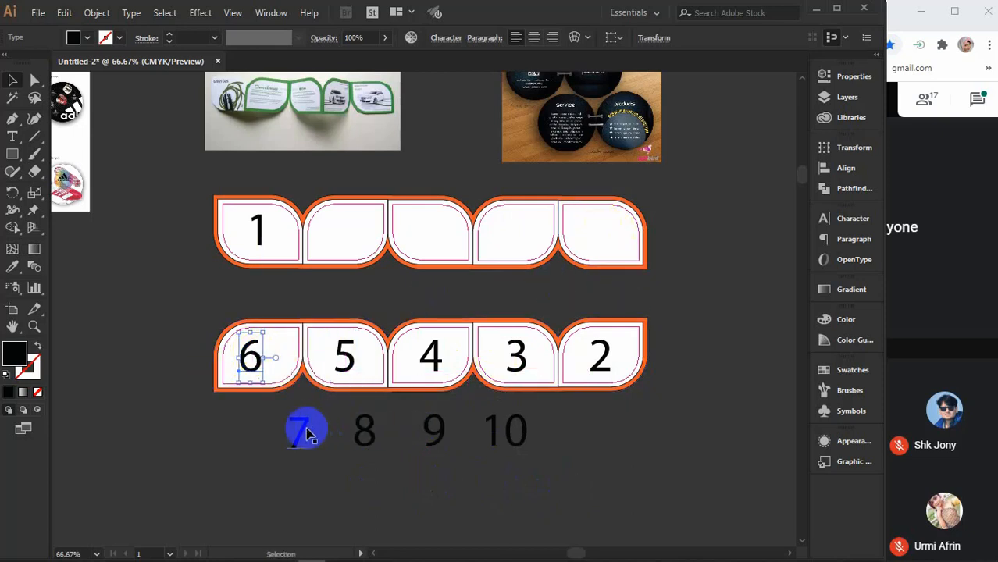
# Step: Place page numbers 7 to 10 on the upper row, running from its last leaf panel back to the second
pyautogui.moveTo(308, 435); pyautogui.dragTo(600, 230)
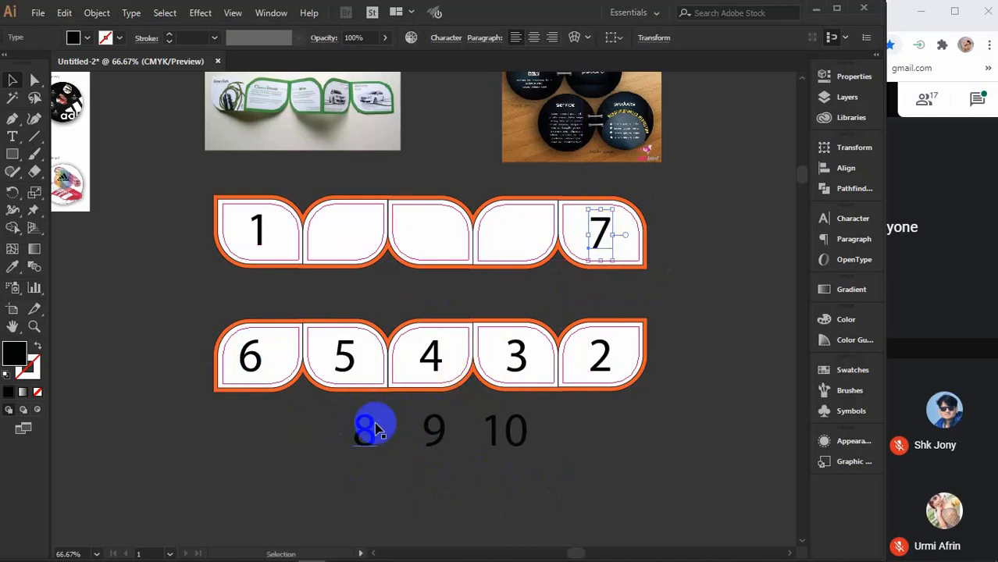
pyautogui.moveTo(375, 430); pyautogui.dragTo(515, 232)
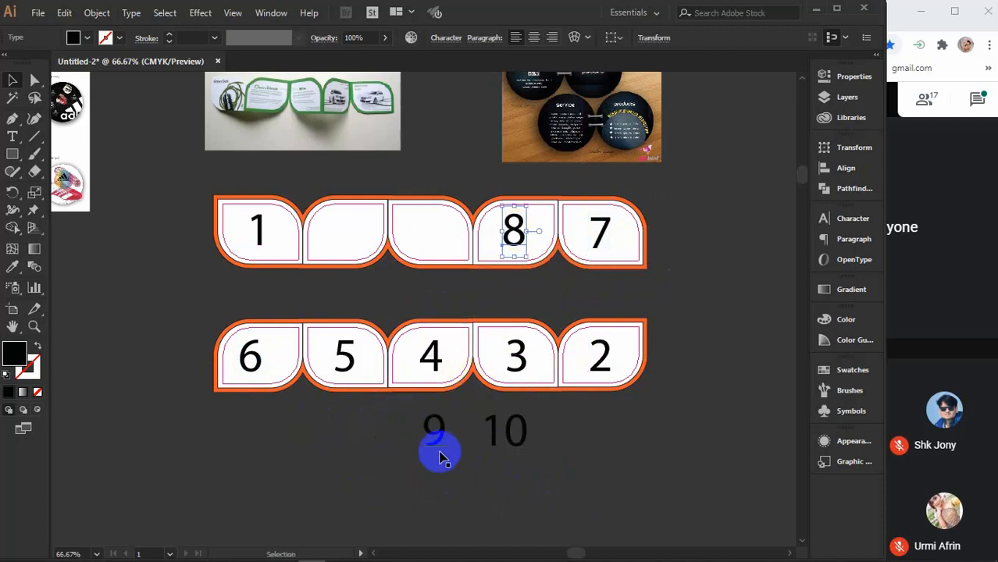
pyautogui.moveTo(439, 458); pyautogui.dragTo(441, 250)
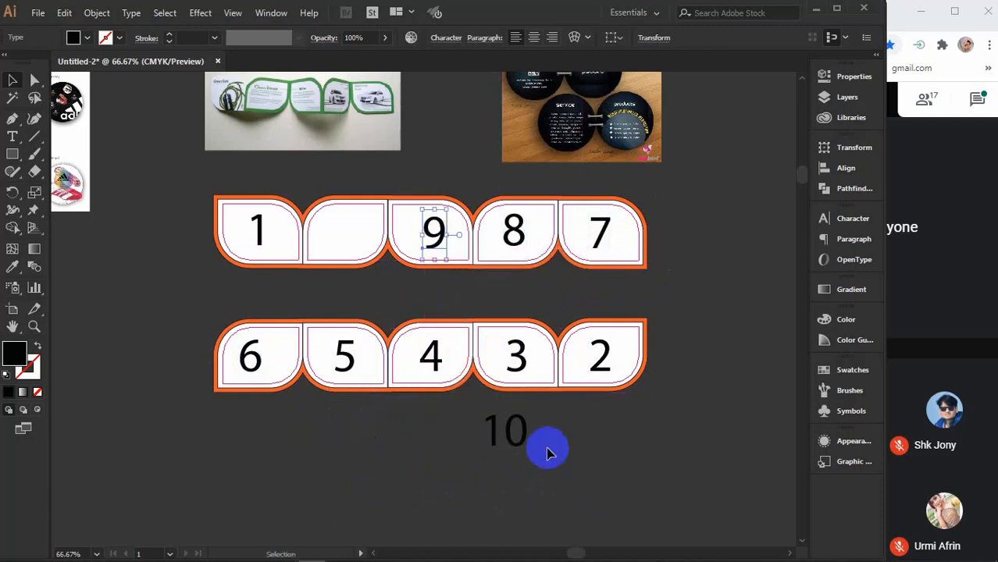
pyautogui.moveTo(516, 442); pyautogui.dragTo(353, 245)
pyautogui.click(478, 463)
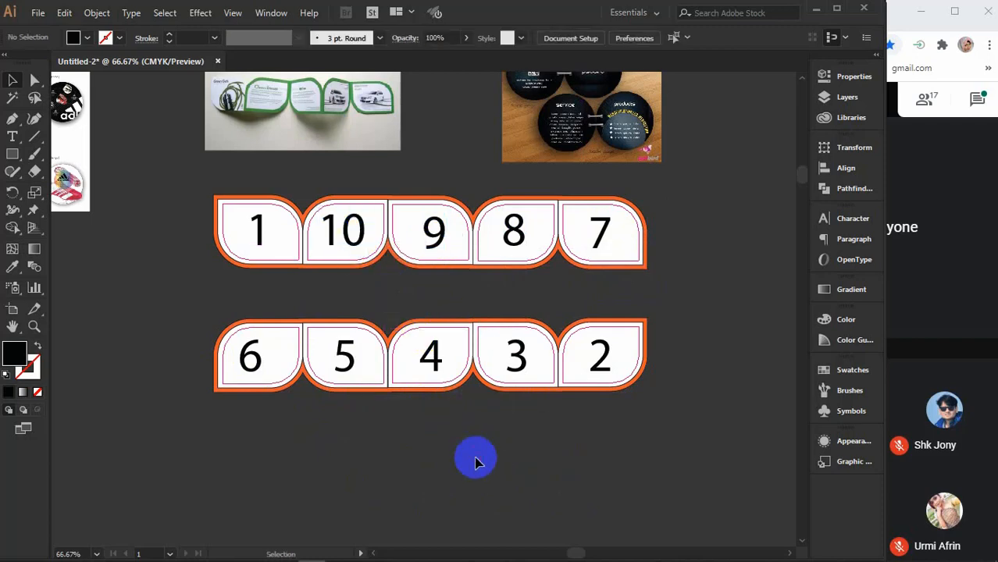
# Step: Reflect the lower leaf row of the duplicated layout across the vertical axis
pyautogui.hotkey('ctrl', '-')
pyautogui.moveTo(675, 499); pyautogui.dragTo(350, 434)
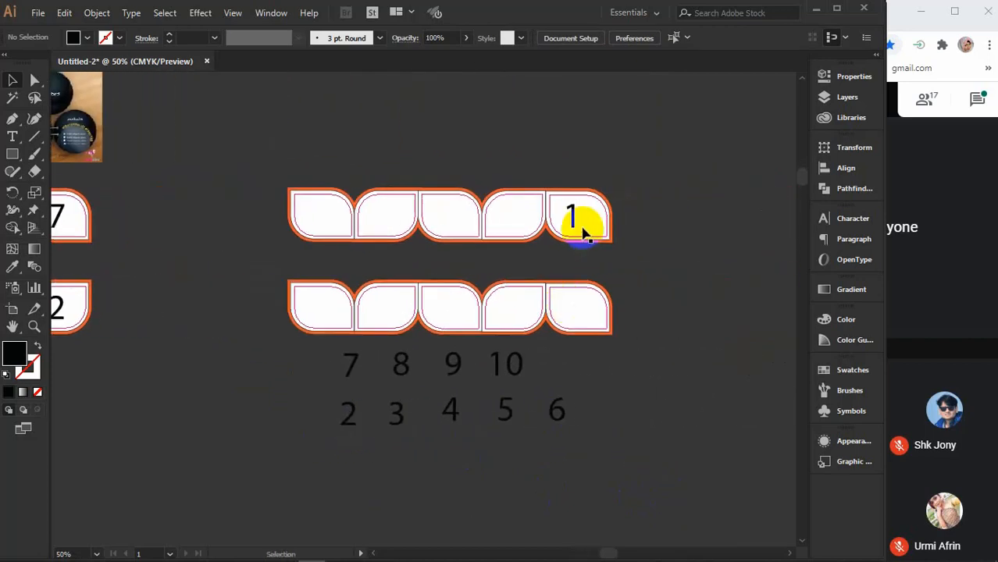
pyautogui.click(543, 285)
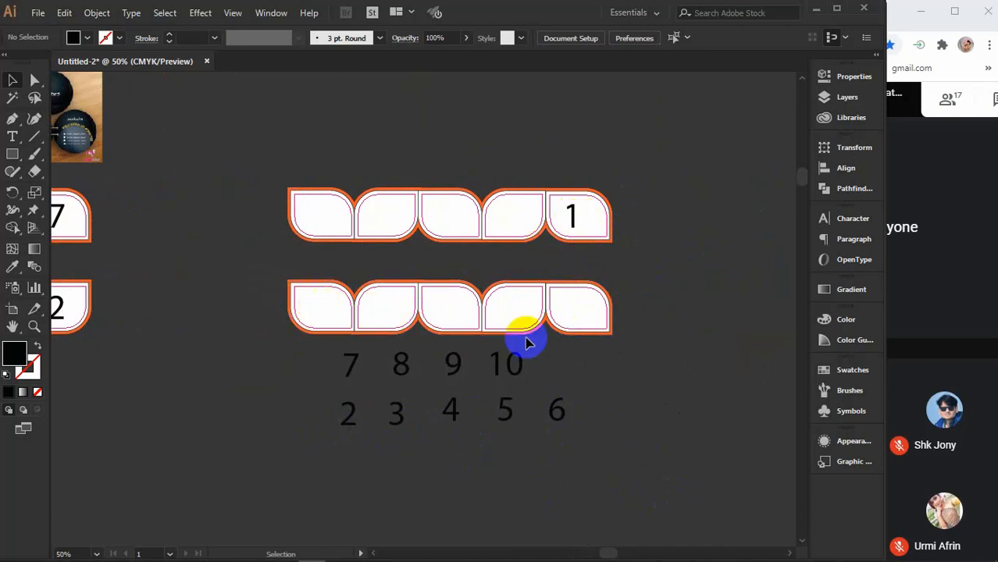
pyautogui.click(669, 320)
pyautogui.moveTo(670, 319); pyautogui.dragTo(323, 284)
pyautogui.rightClick(323, 284)
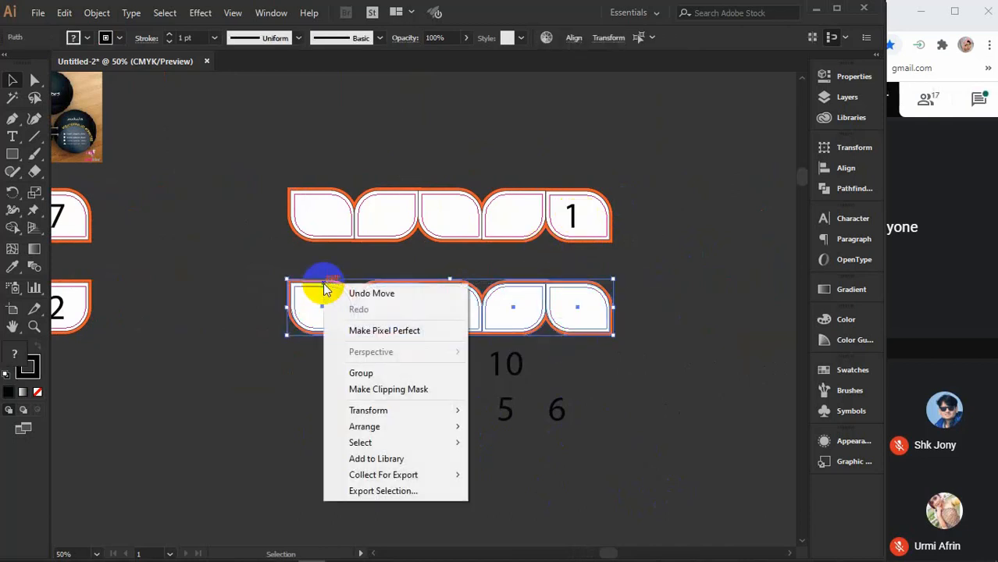
pyautogui.moveTo(422, 414)
pyautogui.click(545, 459)
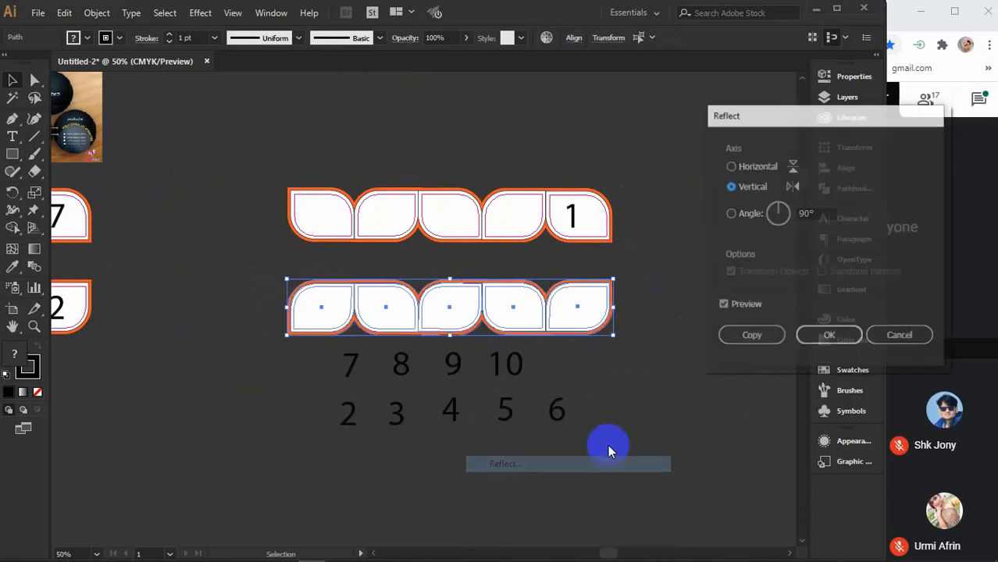
pyautogui.click(829, 336)
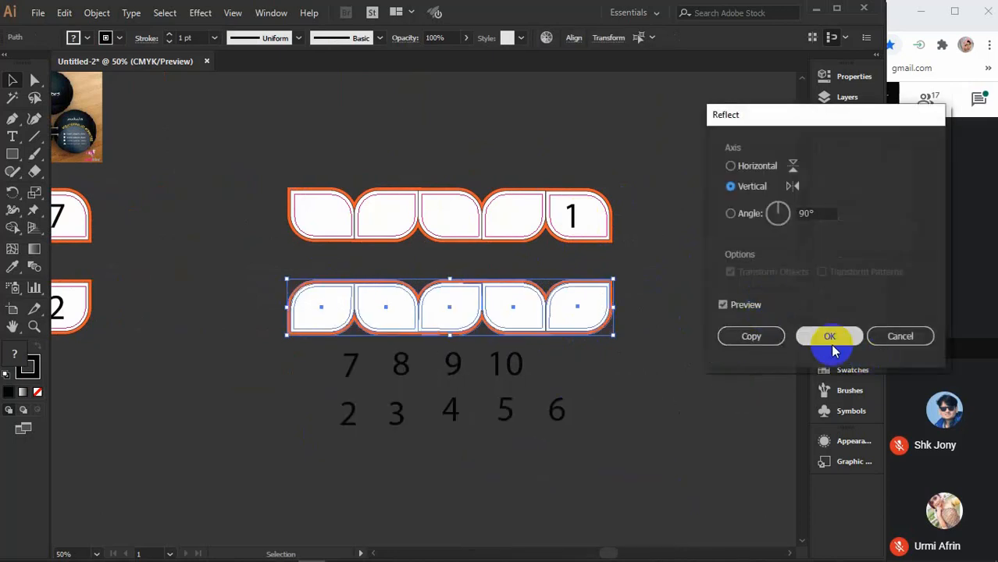
pyautogui.click(595, 379)
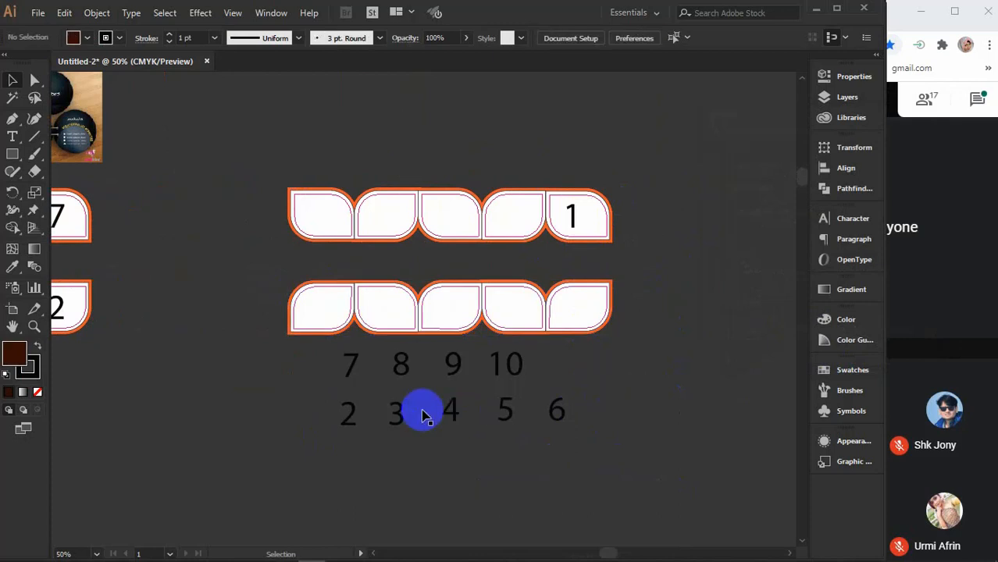
# Step: Place page numbers 2 to 6 in order on the duplicate's lower row, from the first leaf panel to the last
pyautogui.moveTo(350, 412); pyautogui.dragTo(322, 309)
pyautogui.moveTo(397, 412); pyautogui.dragTo(388, 313)
pyautogui.moveTo(456, 419); pyautogui.dragTo(453, 313)
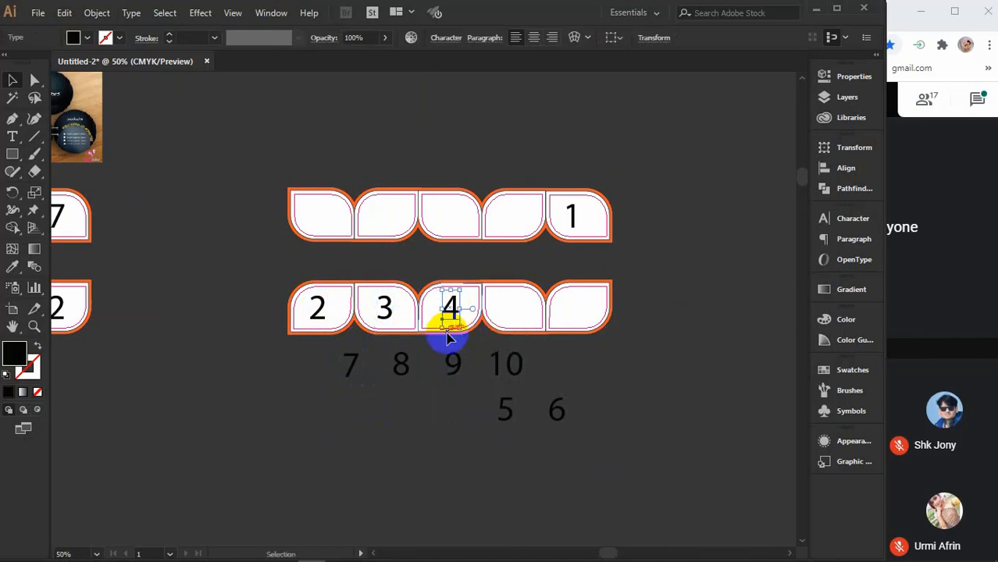
pyautogui.moveTo(502, 405); pyautogui.dragTo(515, 307)
pyautogui.moveTo(558, 411); pyautogui.dragTo(577, 305)
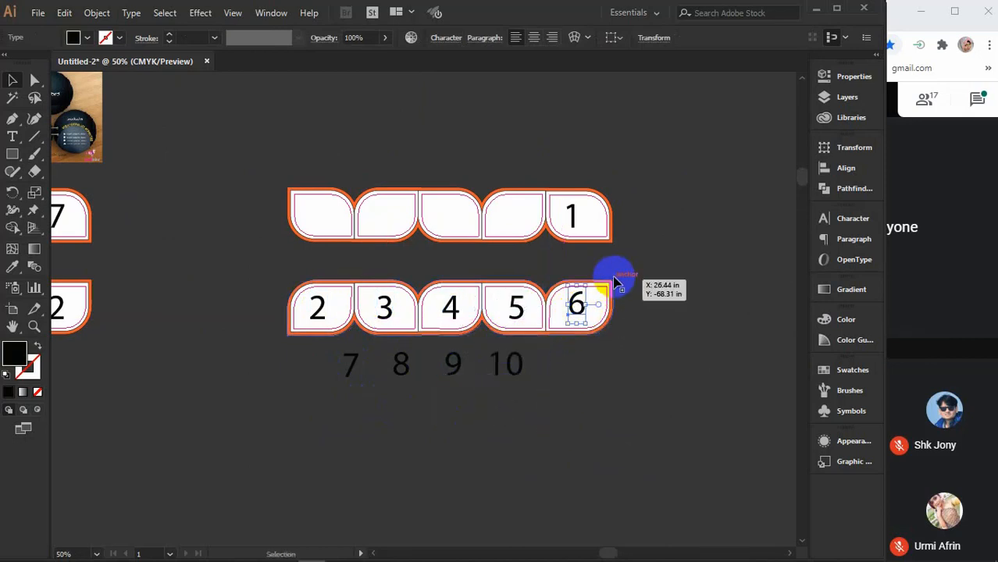
# Step: Place page numbers 7 to 10 on the first four leaf panels of the duplicate's upper row, ahead of page 1
pyautogui.moveTo(351, 367); pyautogui.dragTo(317, 218)
pyautogui.moveTo(401, 369); pyautogui.dragTo(385, 220)
pyautogui.moveTo(448, 372); pyautogui.dragTo(449, 218)
pyautogui.moveTo(525, 377); pyautogui.dragTo(529, 223)
pyautogui.click(630, 426)
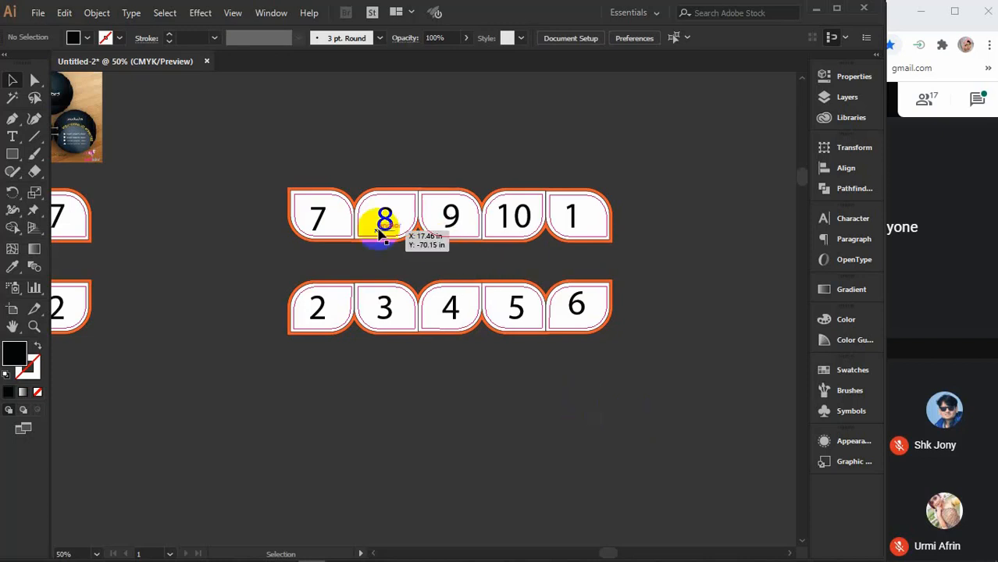
pyautogui.moveTo(247, 155); pyautogui.dragTo(394, 131)
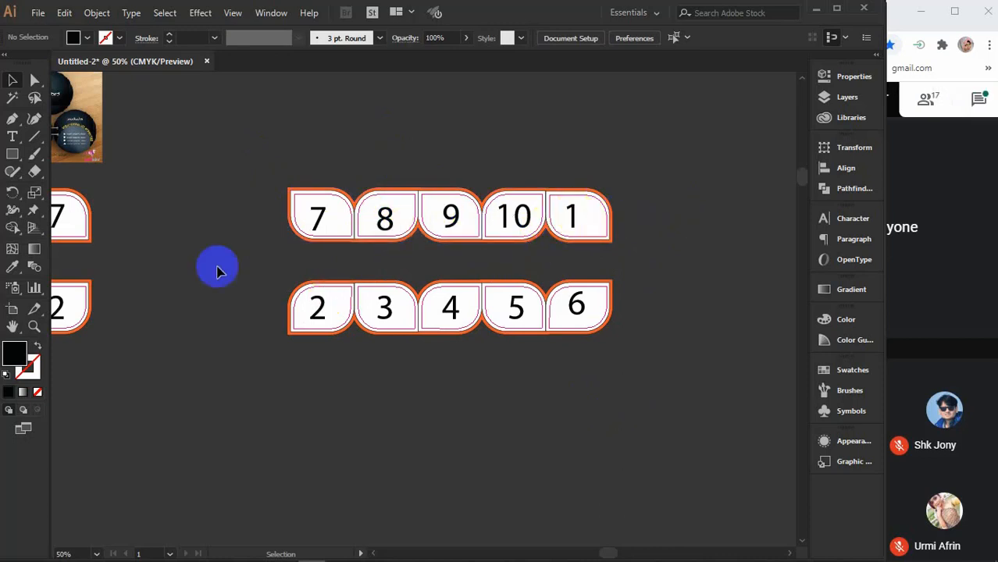
pyautogui.moveTo(235, 141); pyautogui.dragTo(640, 266)
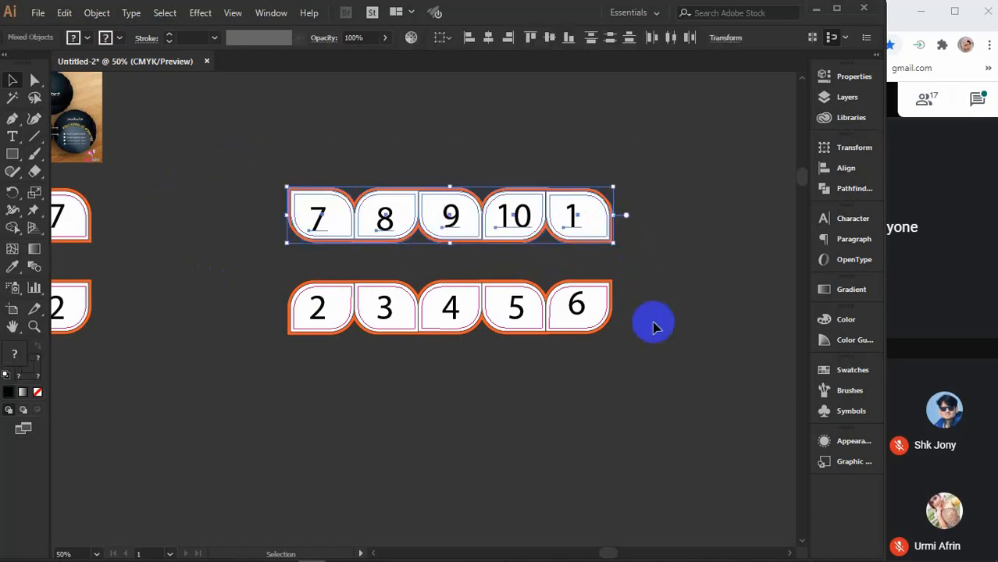
pyautogui.click(518, 441)
# Step: Delete both numbered leaf-shaped layouts, leaving only the reference images
pyautogui.scroll(-1, 518, 441)
pyautogui.scroll(-1, 517, 441)
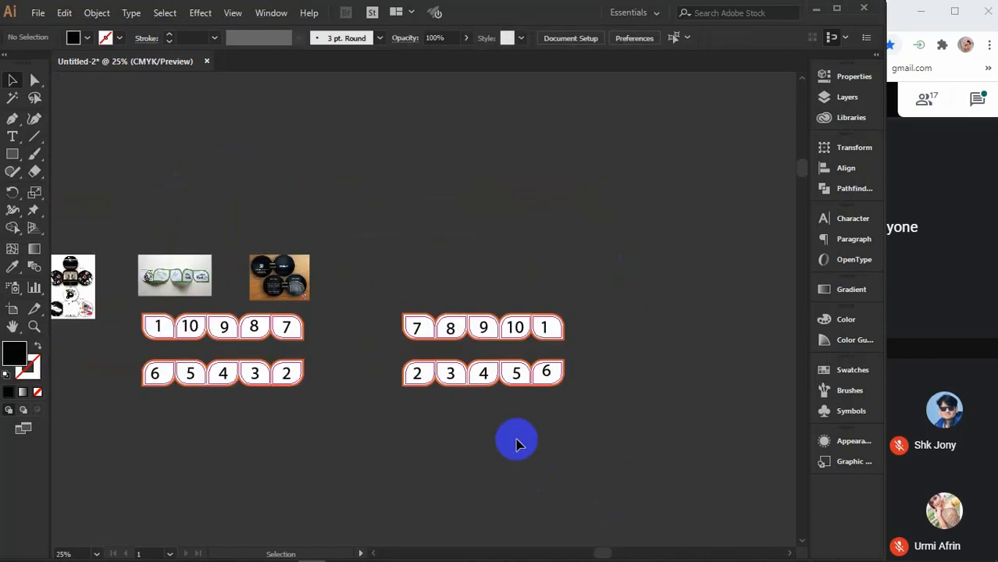
pyautogui.hscroll(-3, 507, 430)
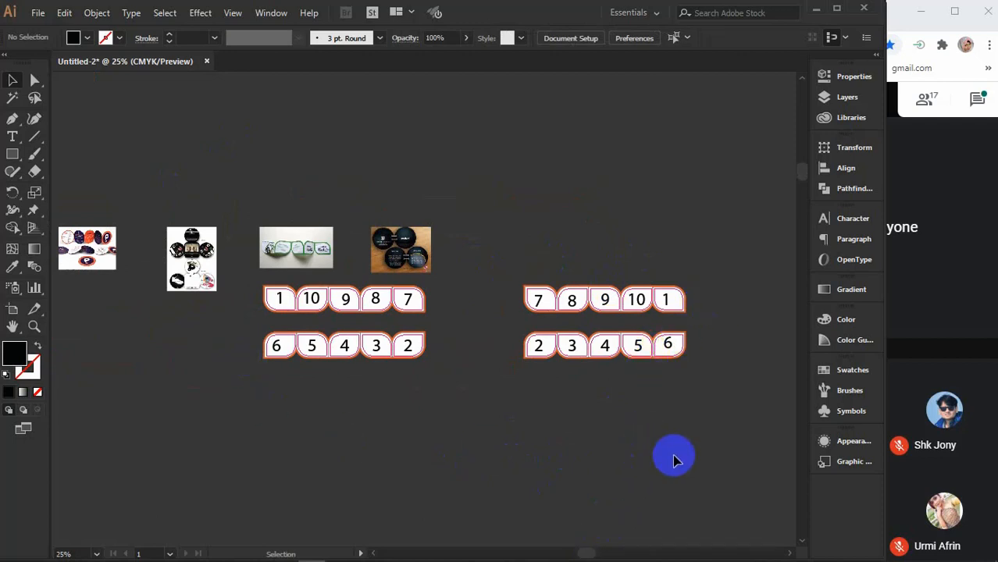
pyautogui.moveTo(697, 404); pyautogui.dragTo(482, 257)
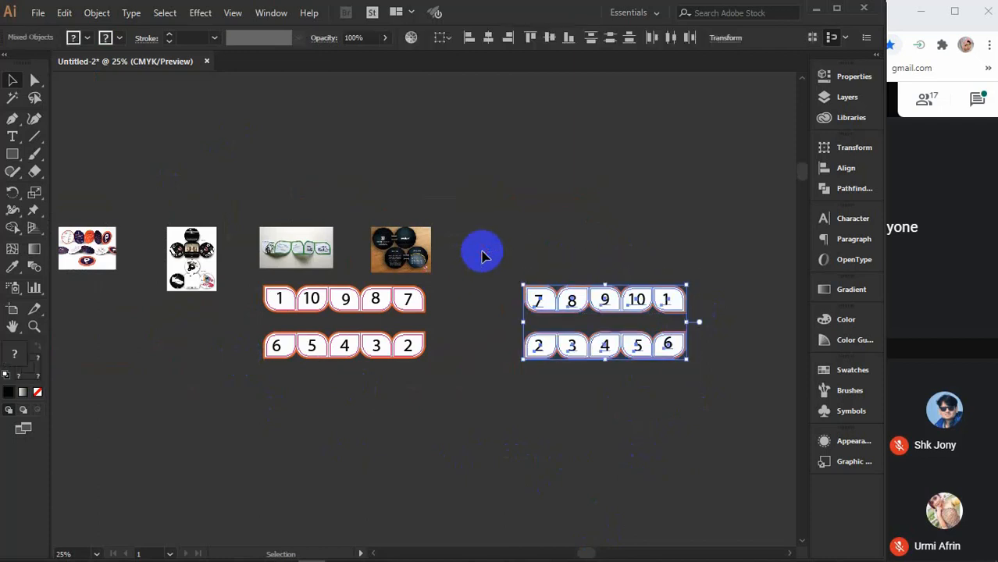
pyautogui.press('Delete')
pyautogui.moveTo(491, 402); pyautogui.dragTo(239, 297)
pyautogui.press('Delete')
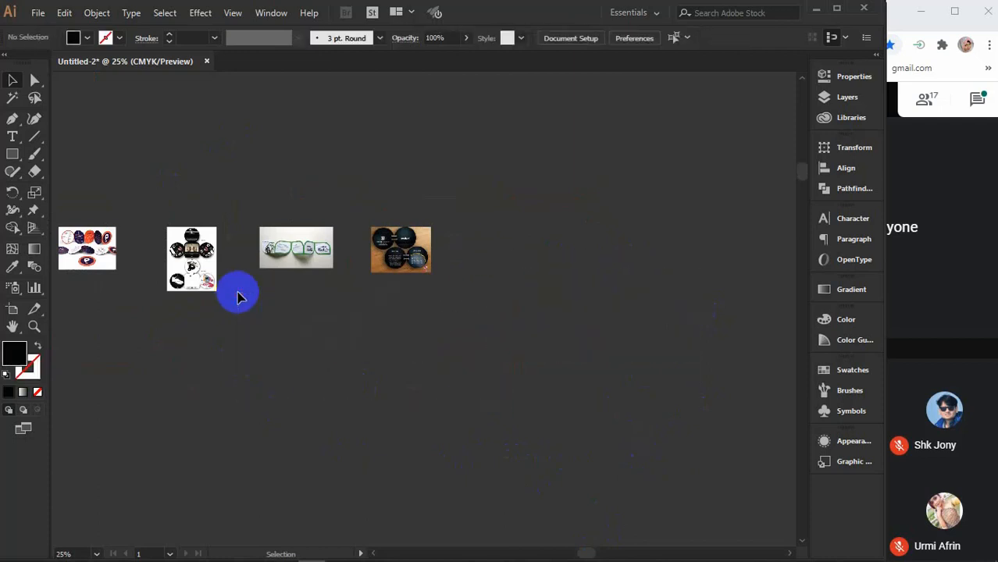
pyautogui.scroll(4, 425, 234)
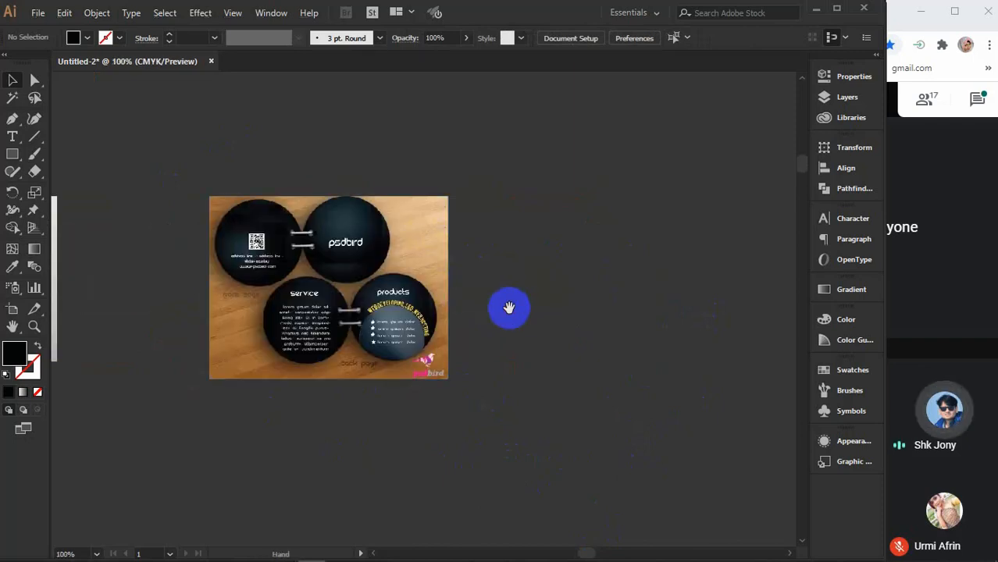
# Step: Draw a black circle beside the round brochure reference image and duplicate it into a grid of two rows and two columns
pyautogui.moveTo(508, 307); pyautogui.dragTo(454, 285)
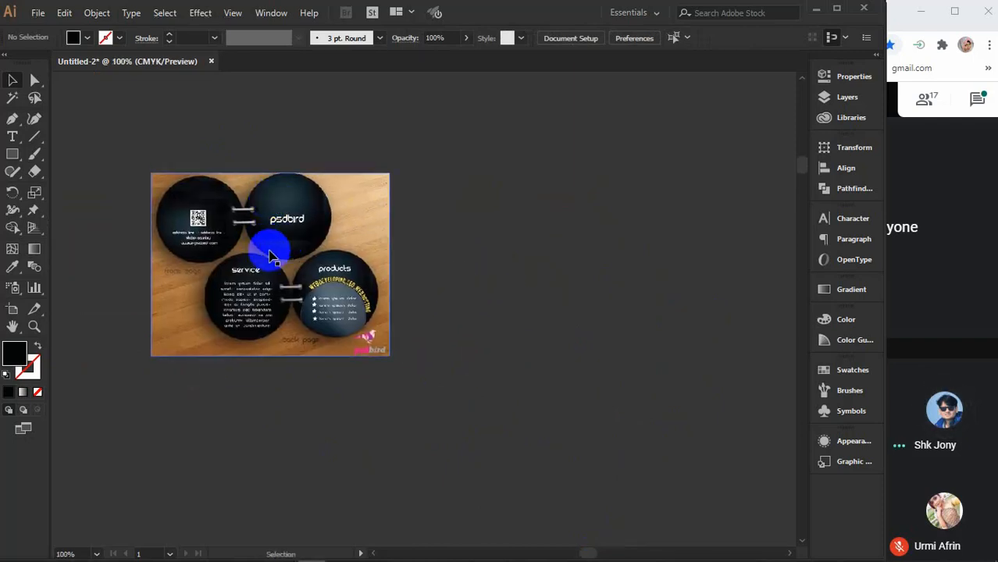
pyautogui.moveTo(10, 157); pyautogui.dragTo(100, 187)
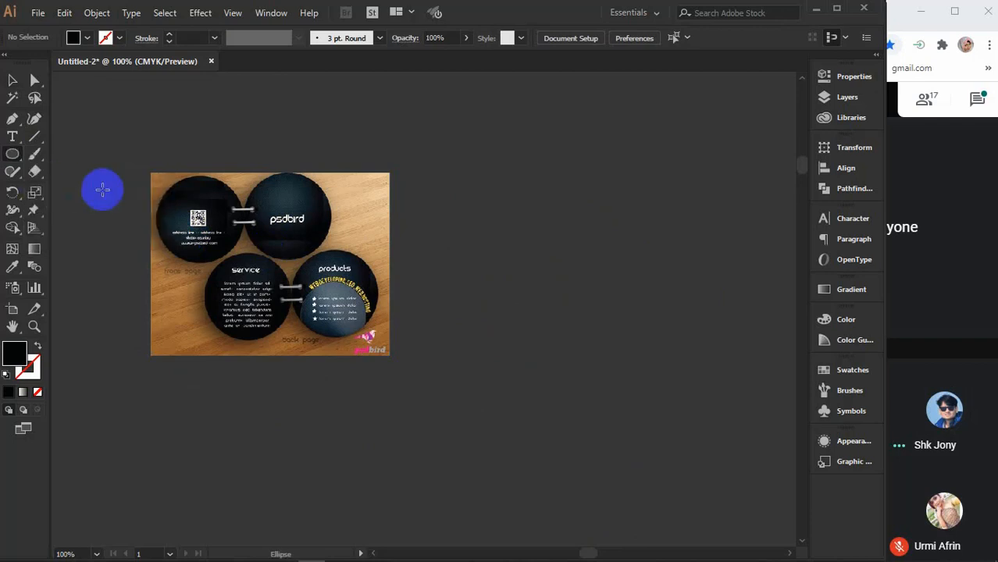
pyautogui.moveTo(520, 200); pyautogui.dragTo(685, 269)
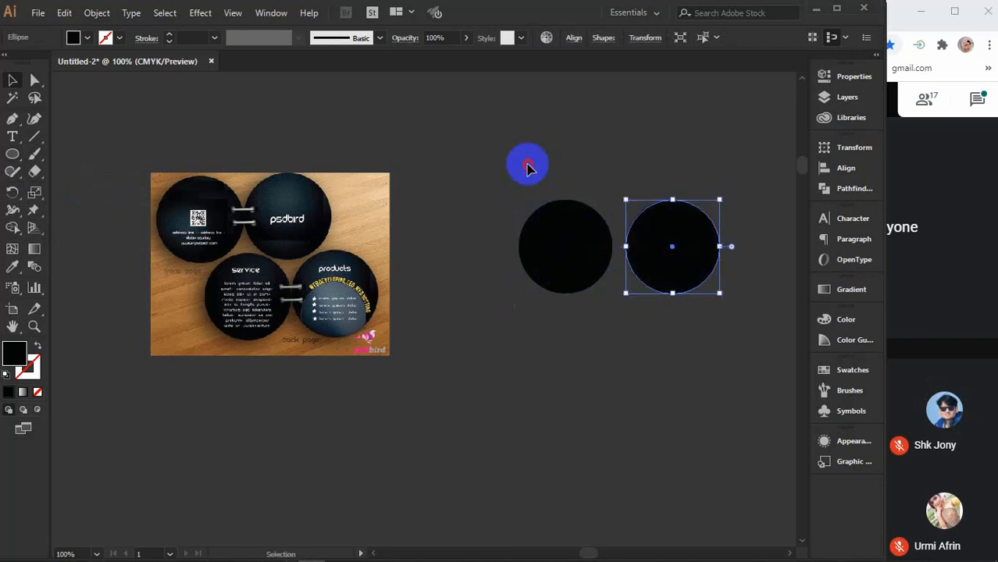
pyautogui.moveTo(528, 167); pyautogui.dragTo(685, 394)
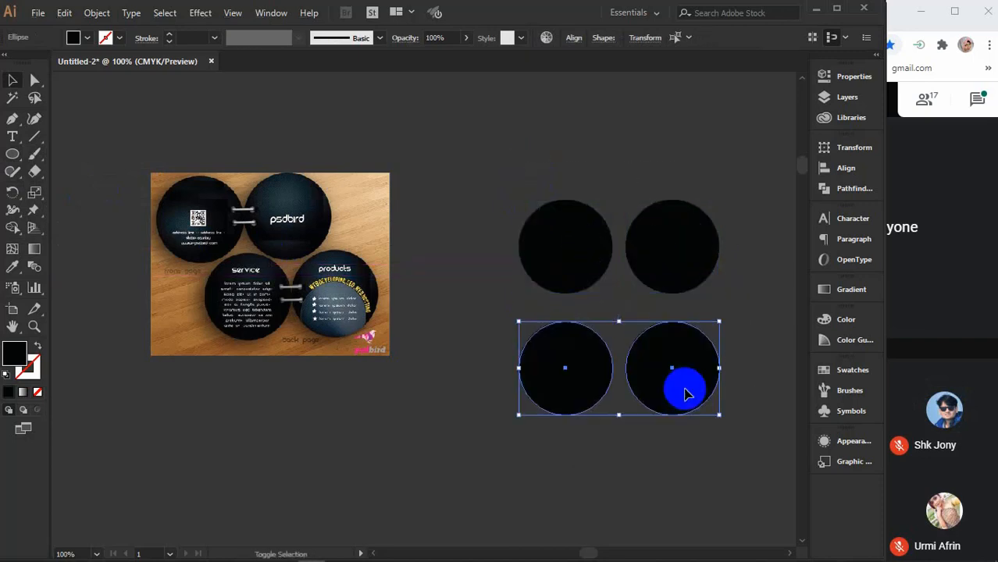
# Step: Compare the four black circles one by one with the round panels in the reference image
pyautogui.click(515, 179)
pyautogui.click(687, 230)
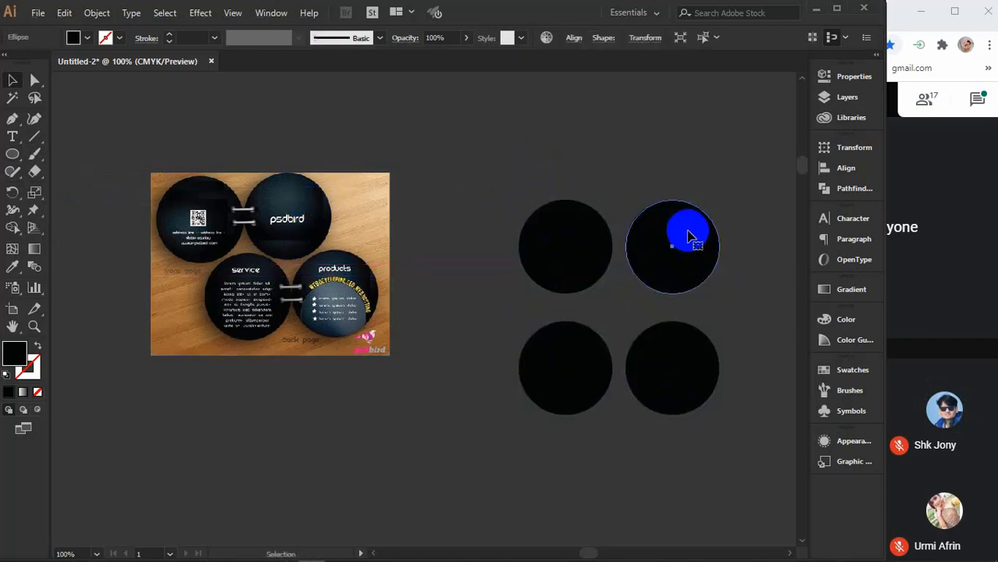
pyautogui.click(567, 384)
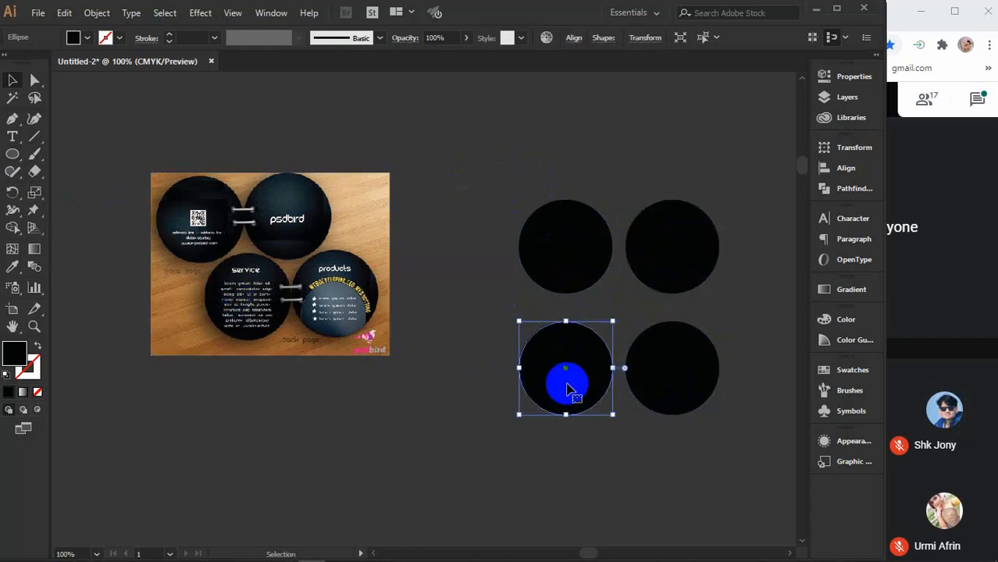
pyautogui.click(566, 318)
pyautogui.click(675, 346)
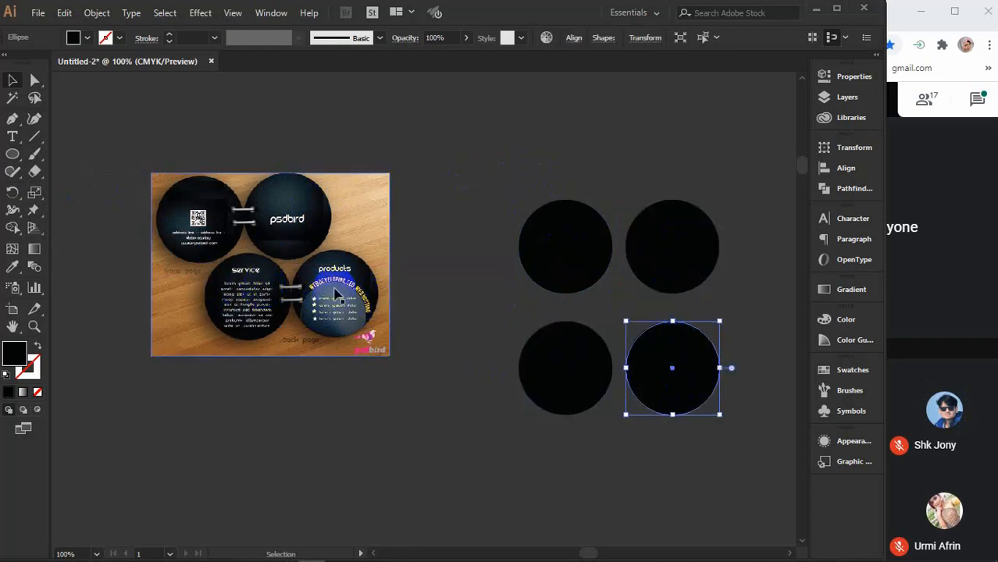
pyautogui.click(544, 251)
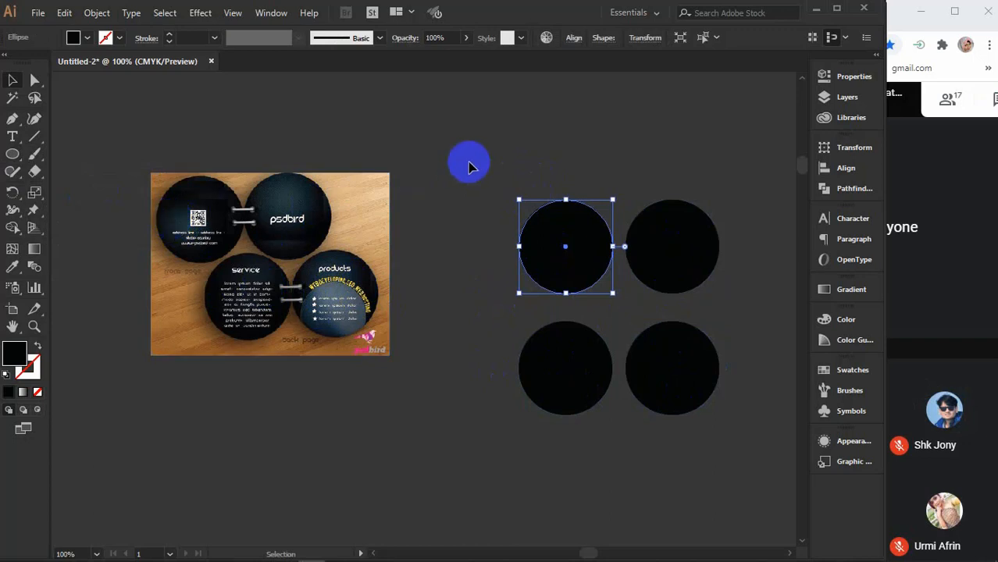
pyautogui.moveTo(468, 160); pyautogui.dragTo(727, 445)
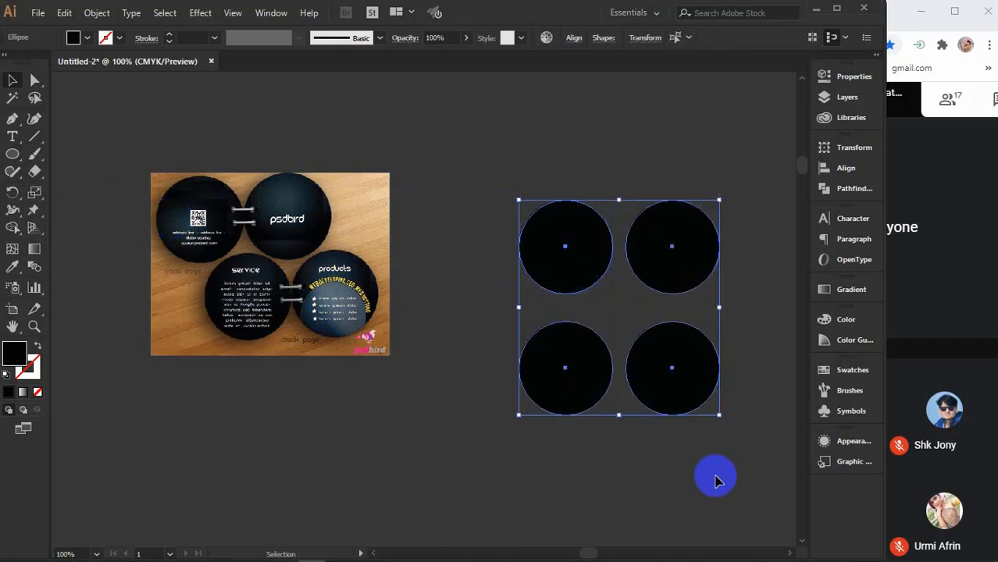
pyautogui.click(452, 434)
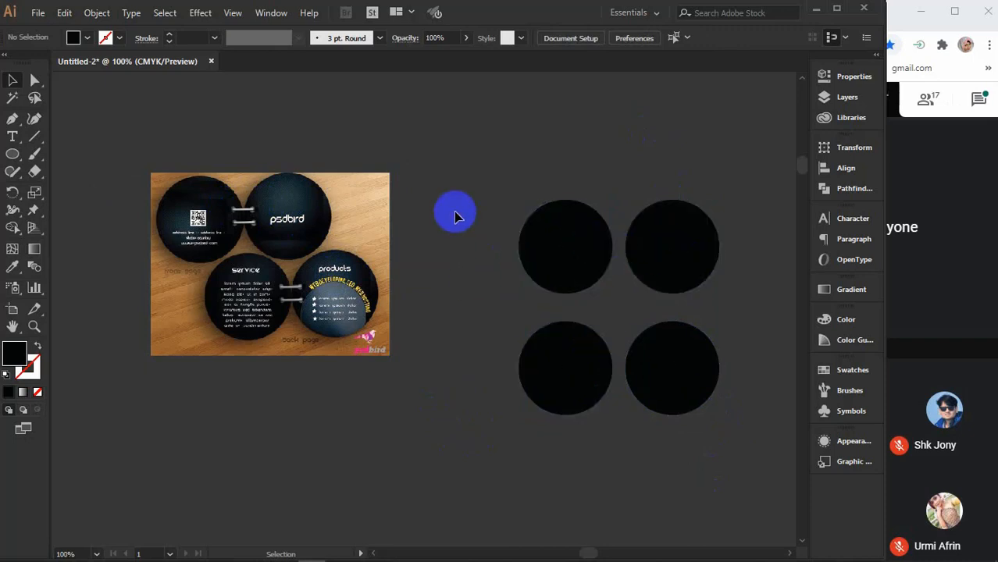
# Step: Delete all artwork and reference images from the document
pyautogui.scroll(-7, 455, 216)
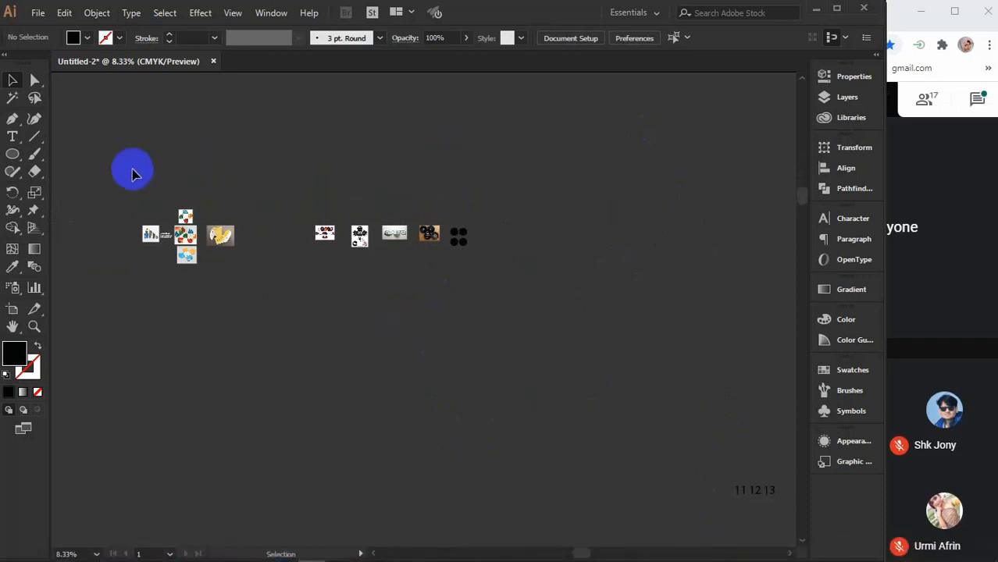
pyautogui.scroll(-2, 132, 169)
pyautogui.moveTo(236, 97); pyautogui.dragTo(717, 479)
pyautogui.press('Delete')
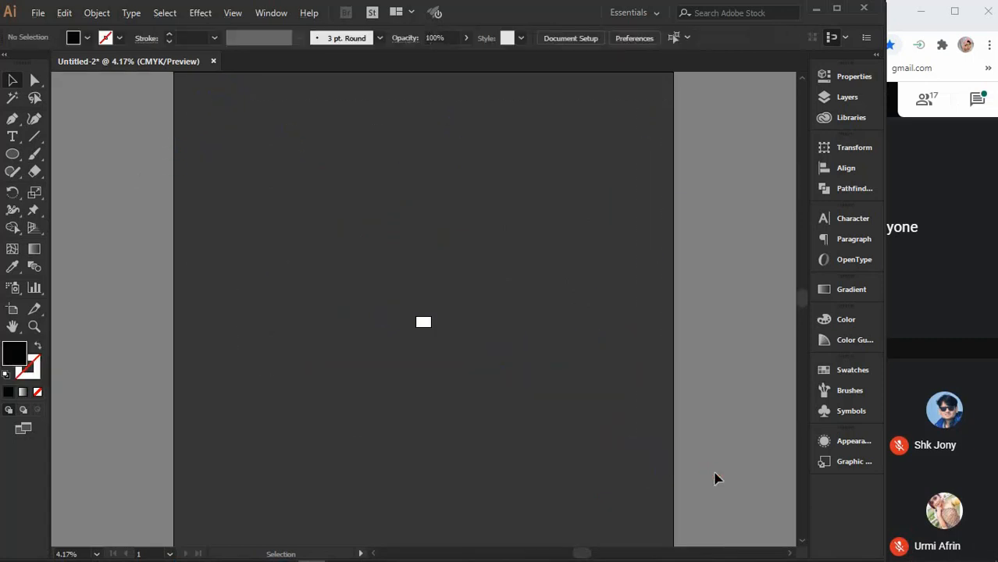
pyautogui.moveTo(824, 560)
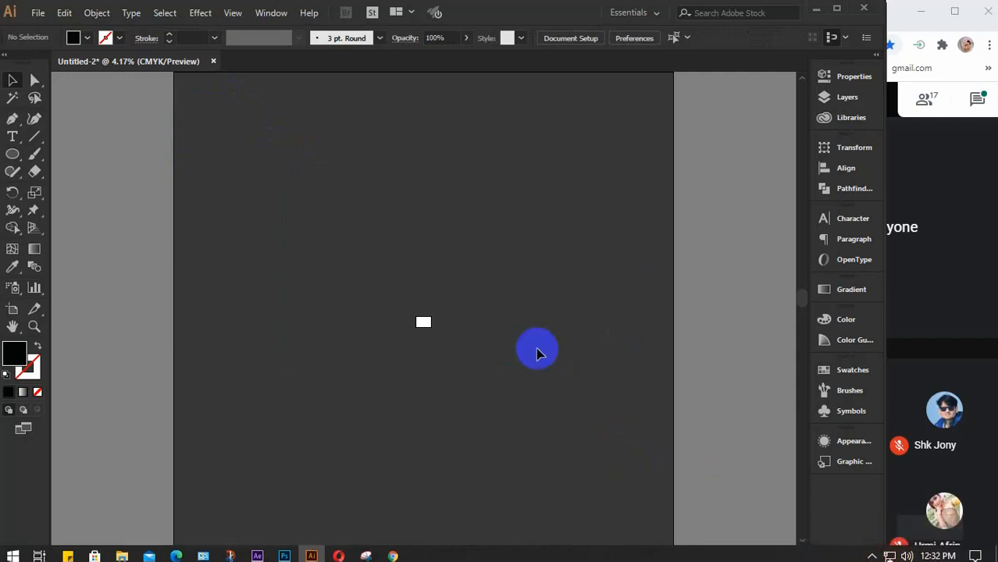
pyautogui.scroll(7, 424, 320)
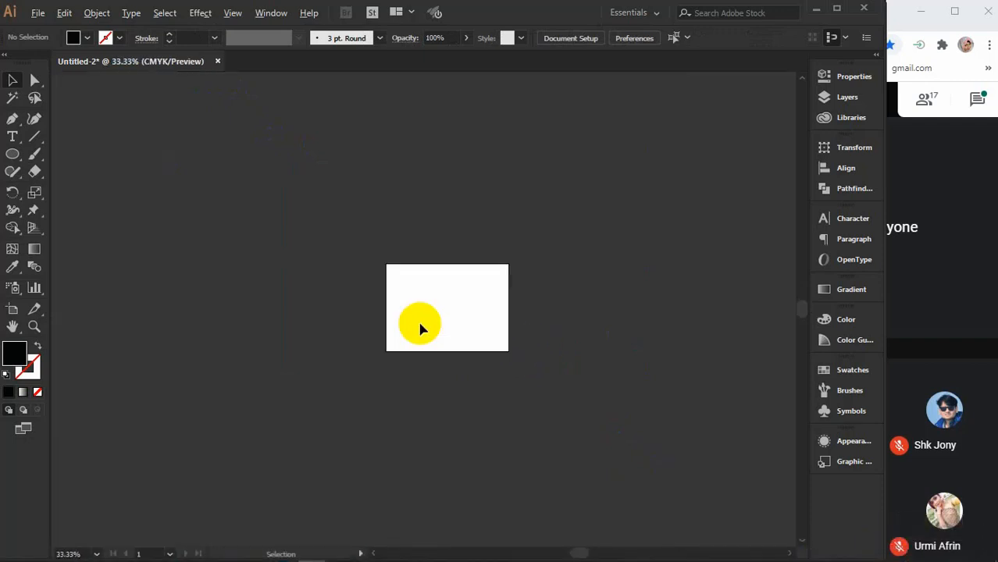
pyautogui.click(949, 288)
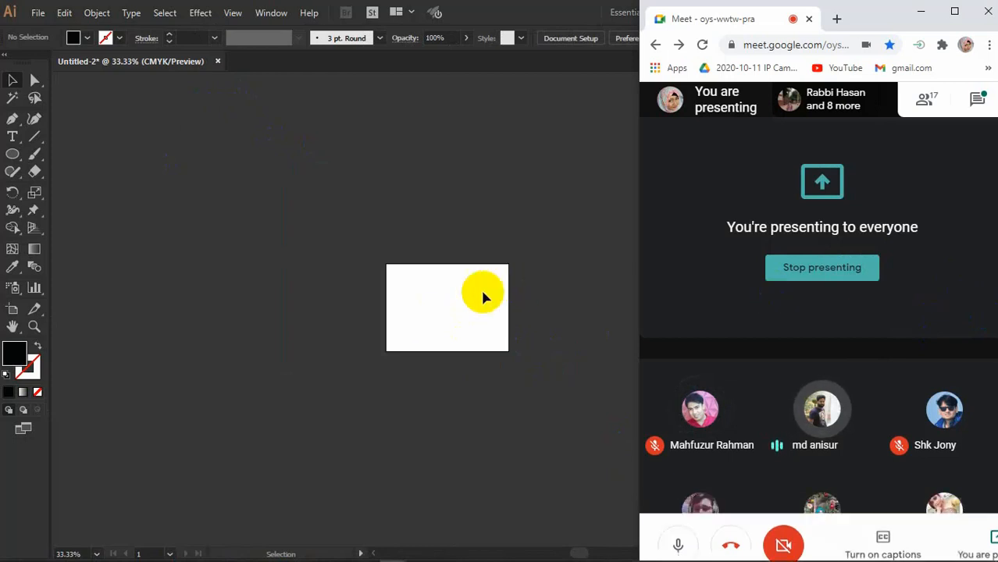
pyautogui.scroll(1, 484, 312)
pyautogui.click(544, 341)
pyautogui.press('space')
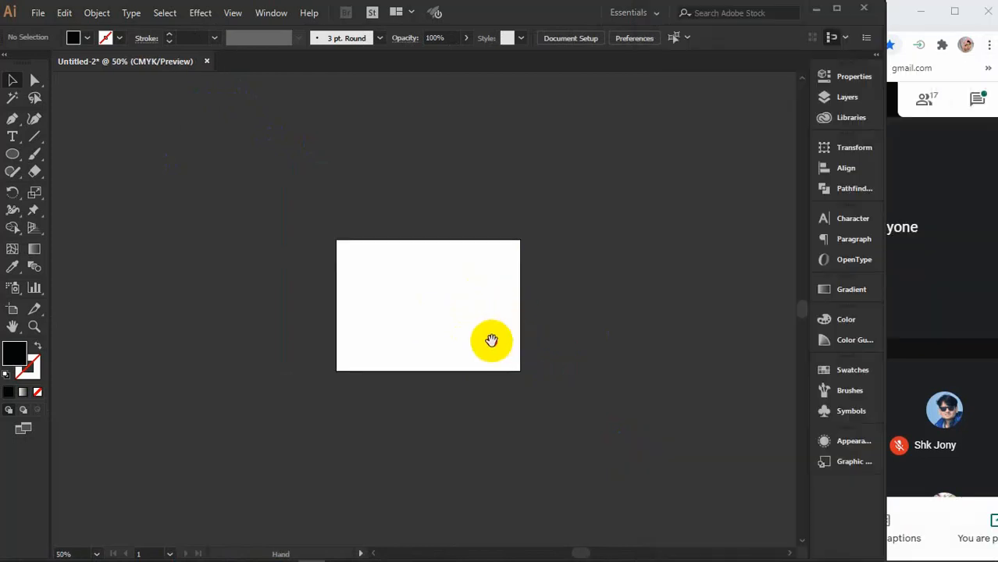
pyautogui.scroll(1, 501, 327)
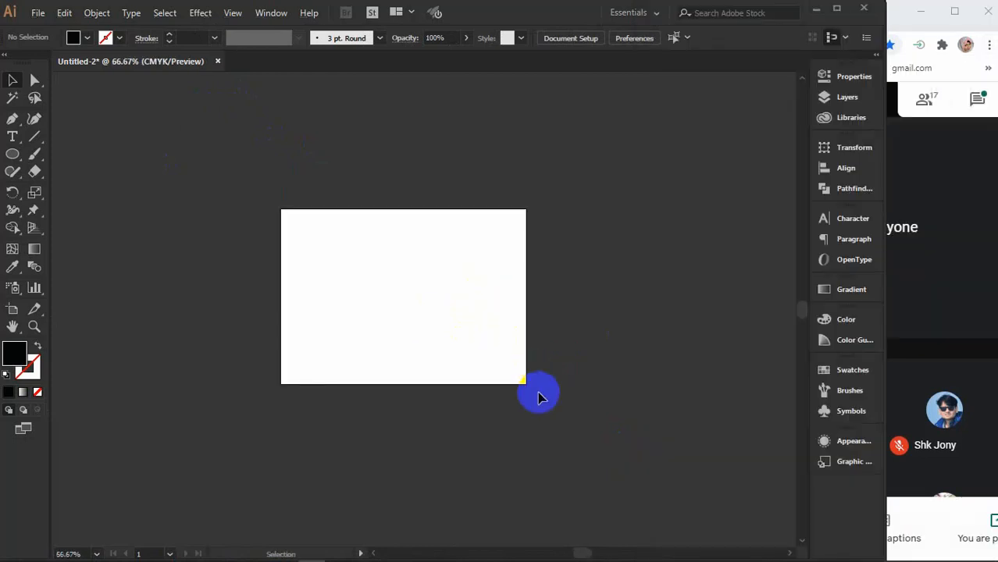
# Step: Switch to the Google Meet window, read the meeting chat and close it
pyautogui.click(954, 278)
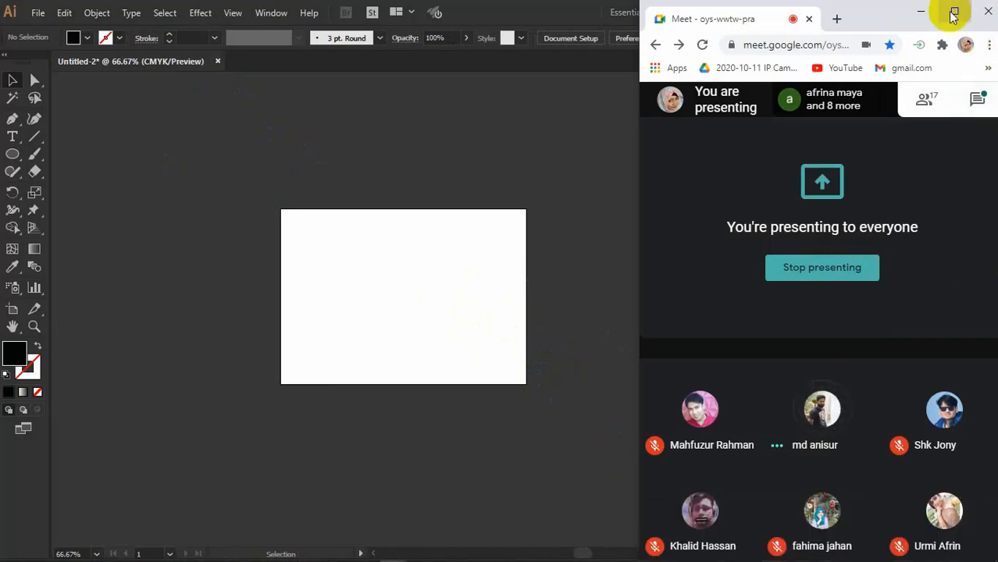
pyautogui.click(989, 100)
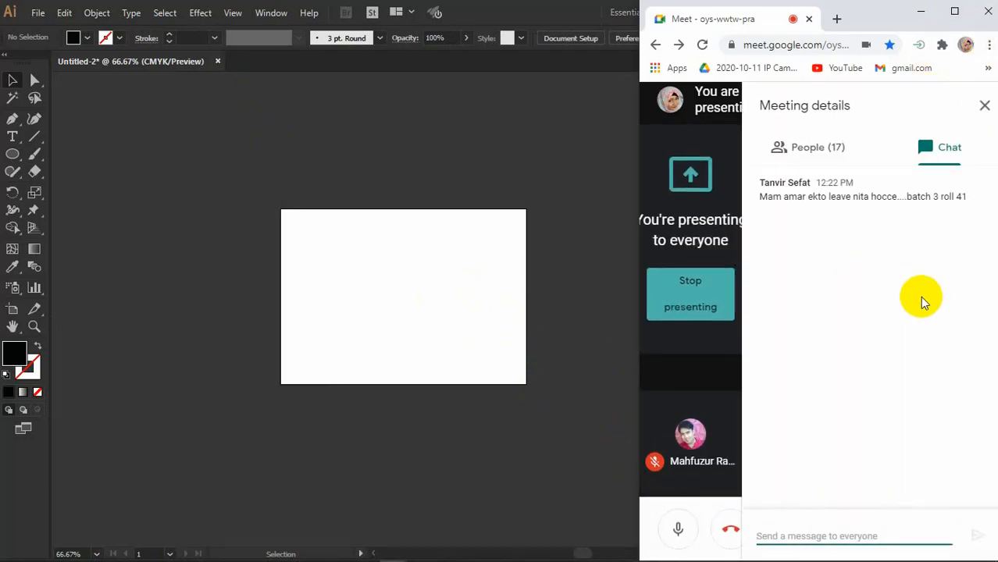
pyautogui.click(985, 104)
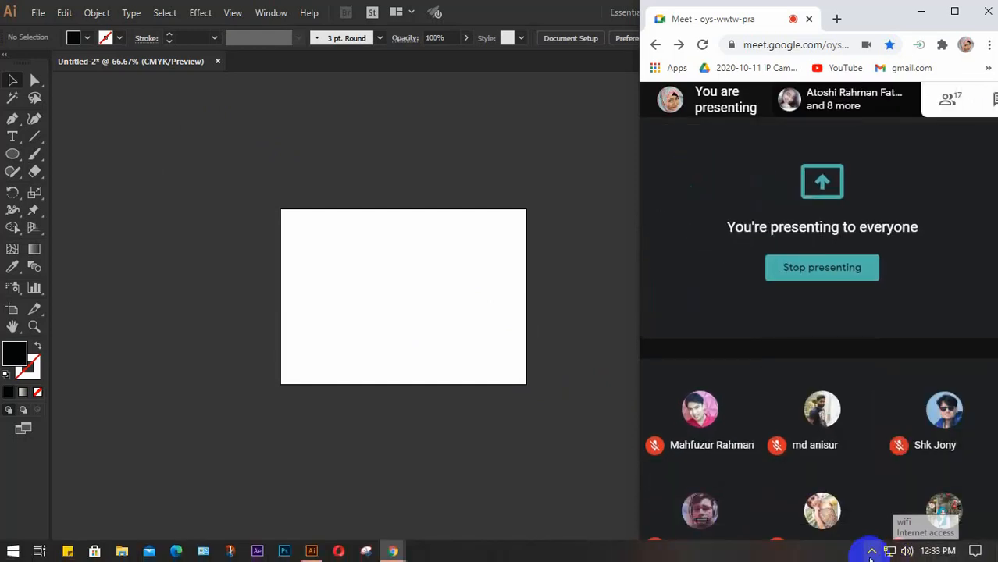
# Step: Bring up the browser's image search window and review the full participant list of the Meet call
pyautogui.moveTo(391, 544)
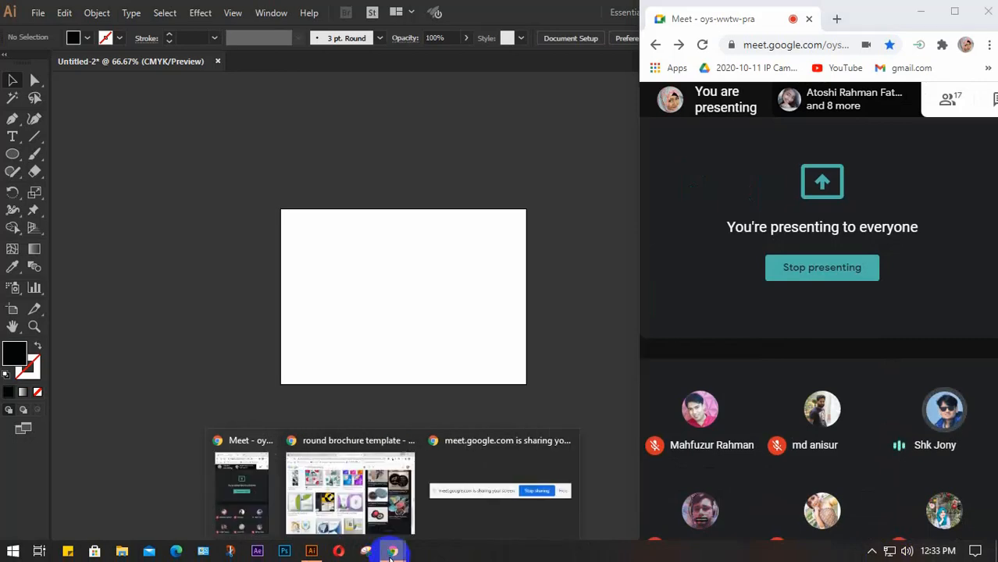
pyautogui.click(363, 504)
pyautogui.click(920, 303)
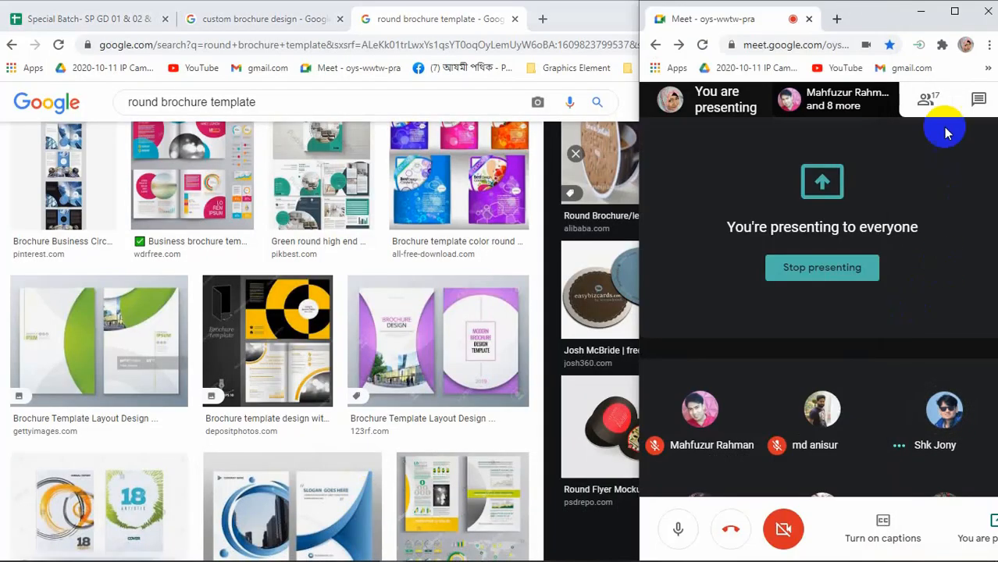
pyautogui.click(927, 104)
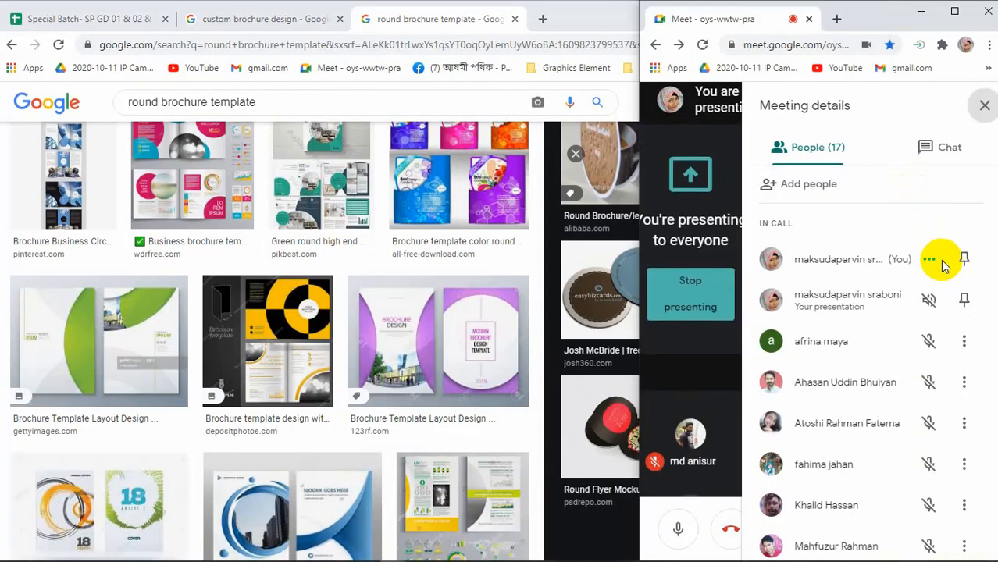
pyautogui.scroll(-2, 922, 305)
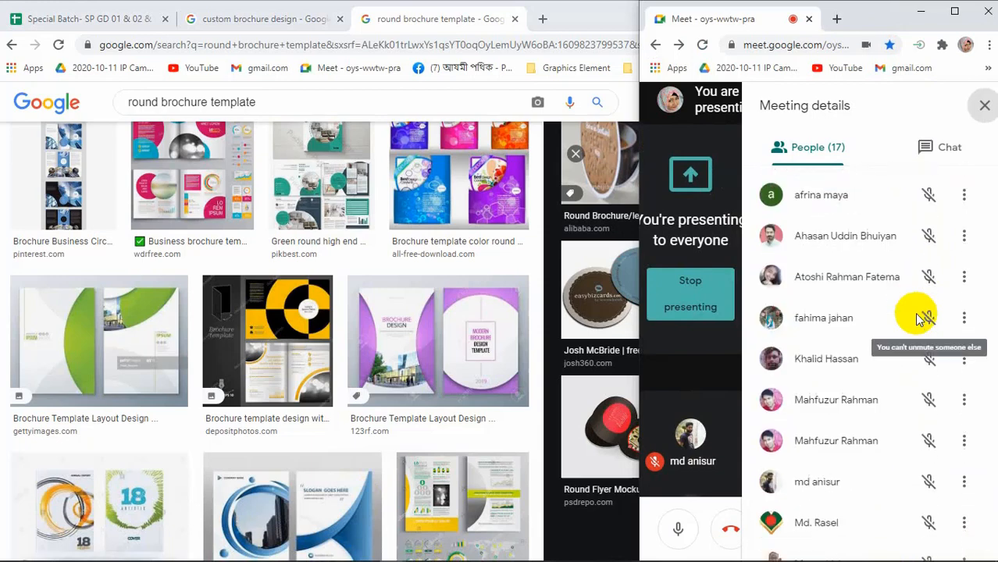
pyautogui.scroll(-3, 920, 320)
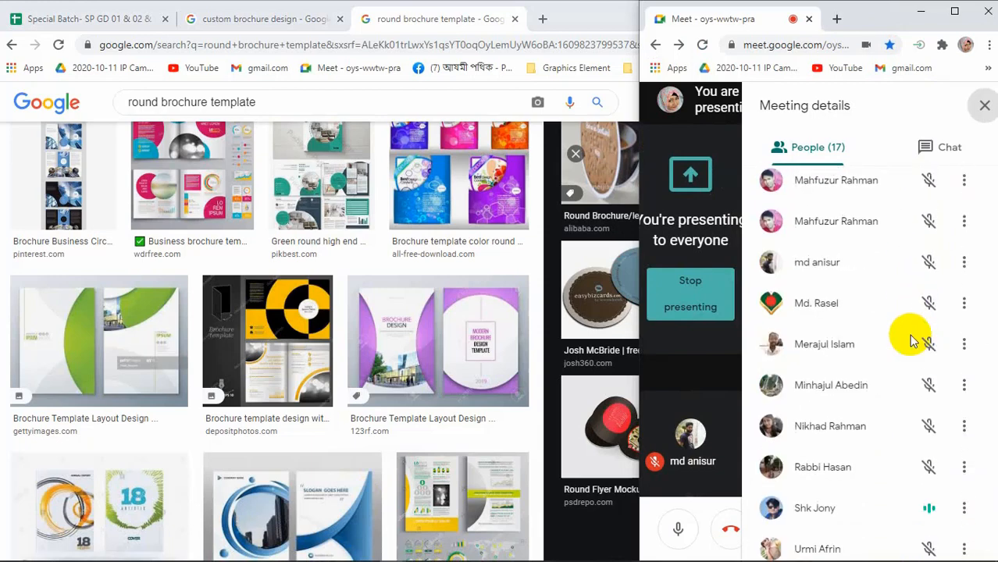
pyautogui.click(984, 107)
# Step: Switch the browser to the attendance spreadsheet "Special Batch- SP GD 01 & 02 & 03- Lot 15", and return to Illustrator
pyautogui.moveTo(393, 553)
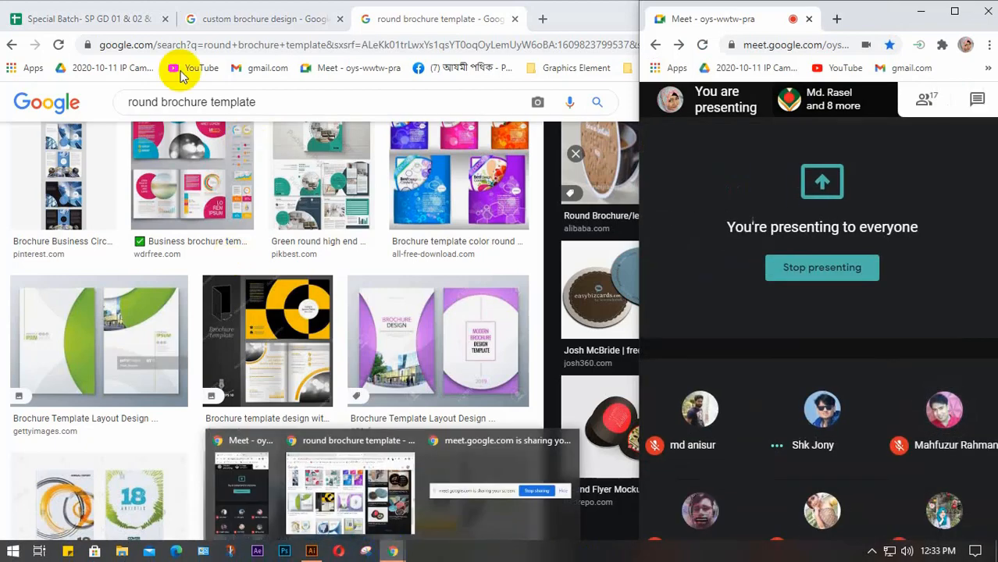
pyautogui.click(152, 20)
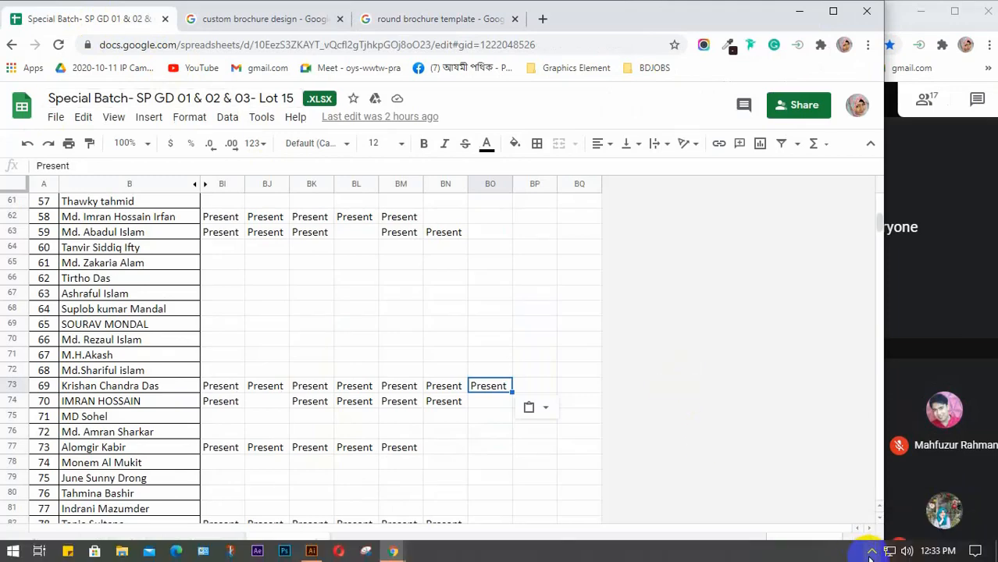
pyautogui.click(872, 553)
pyautogui.click(867, 494)
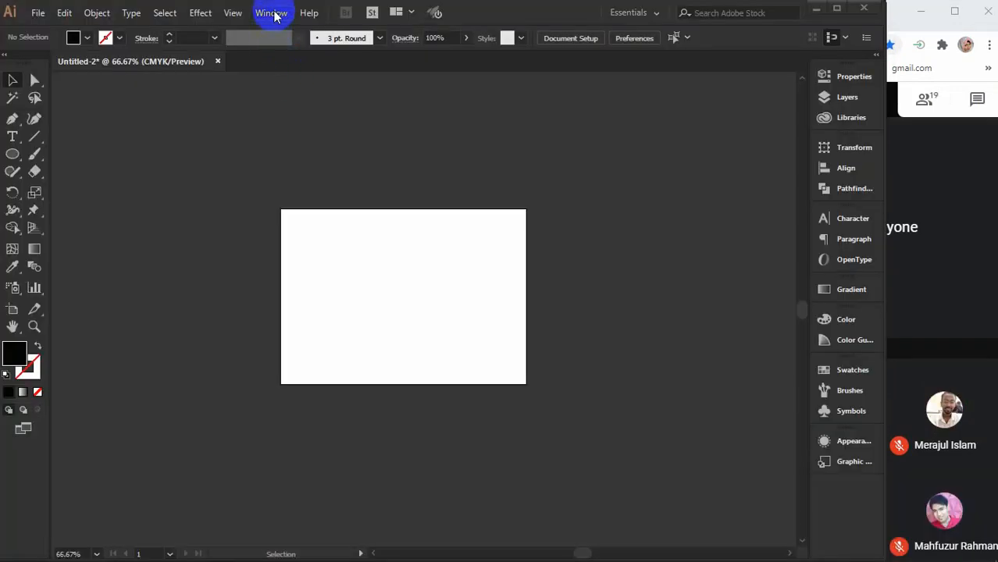
# Step: Close the Properties, Layers and Libraries panel group and restore it with the Properties panel expanded
pyautogui.rightClick(854, 80)
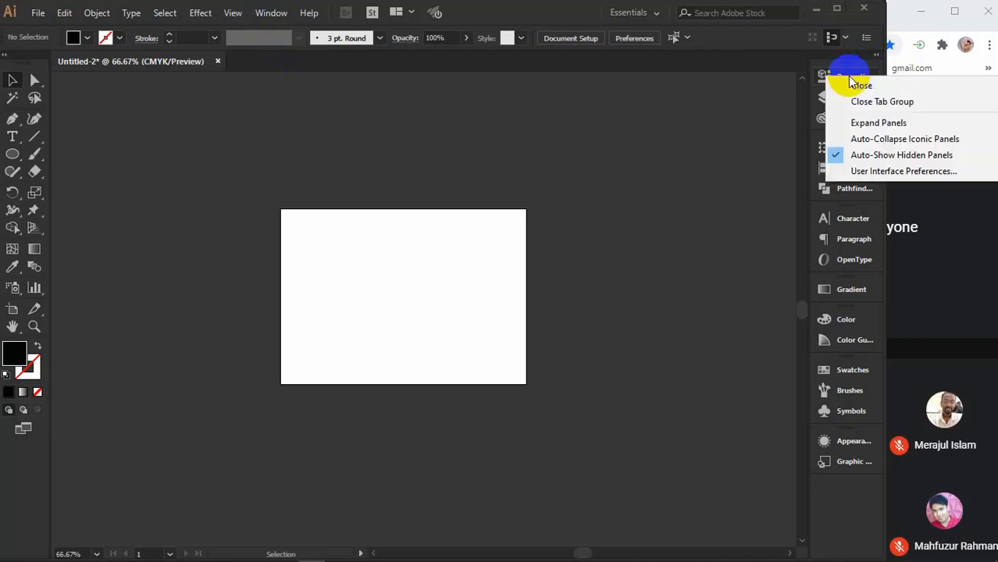
pyautogui.click(863, 98)
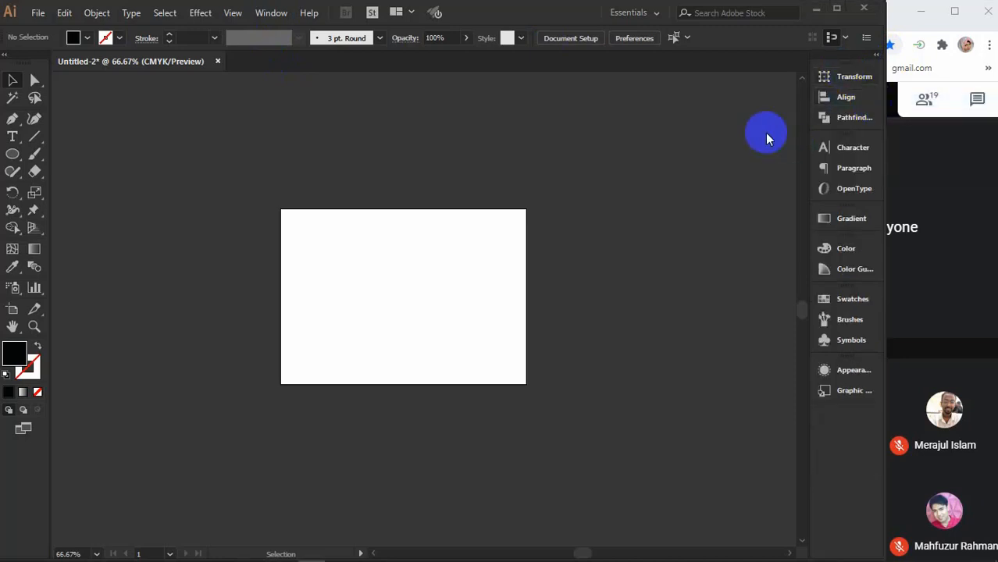
pyautogui.click(266, 14)
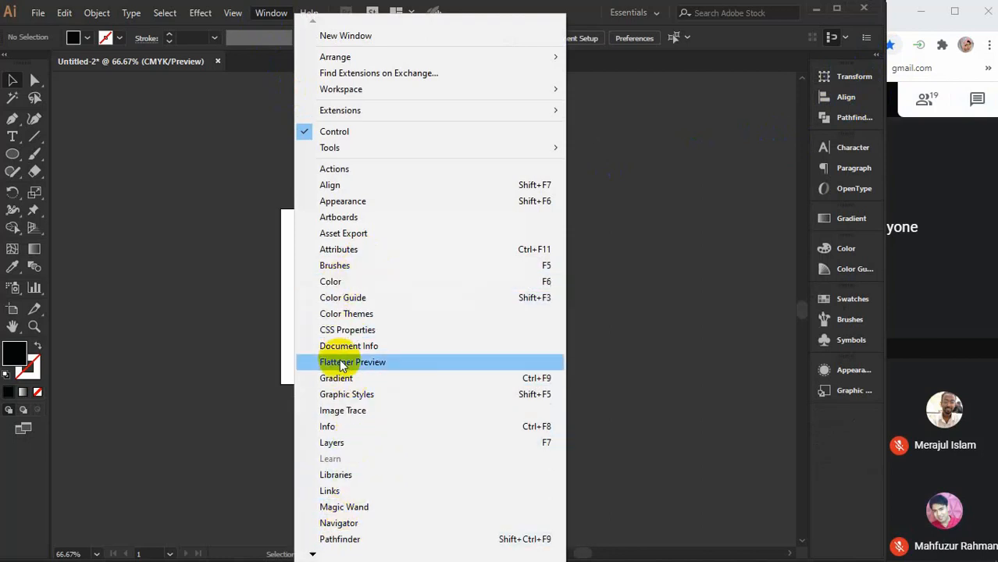
pyautogui.moveTo(320, 554)
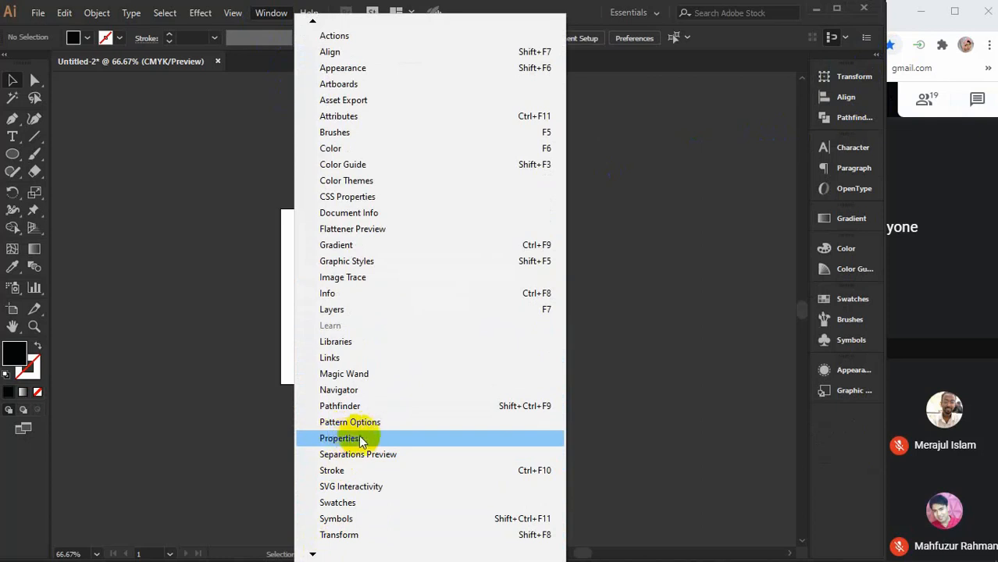
pyautogui.click(356, 439)
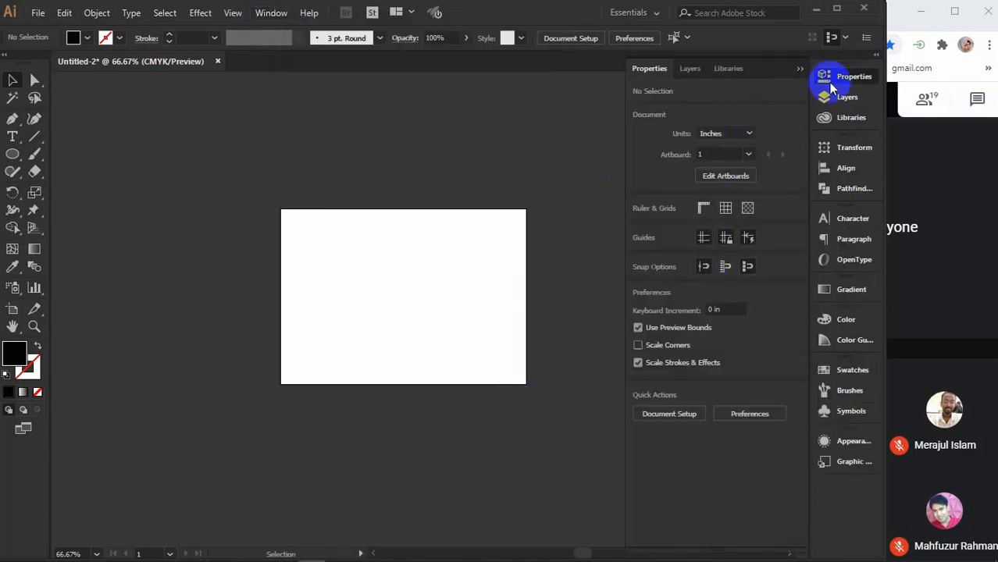
pyautogui.click(799, 71)
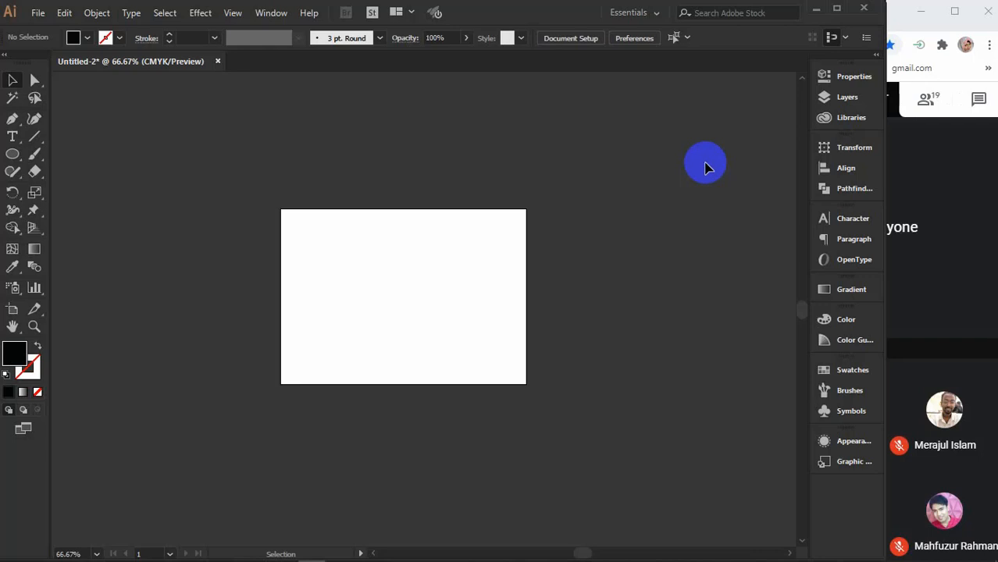
pyautogui.click(858, 84)
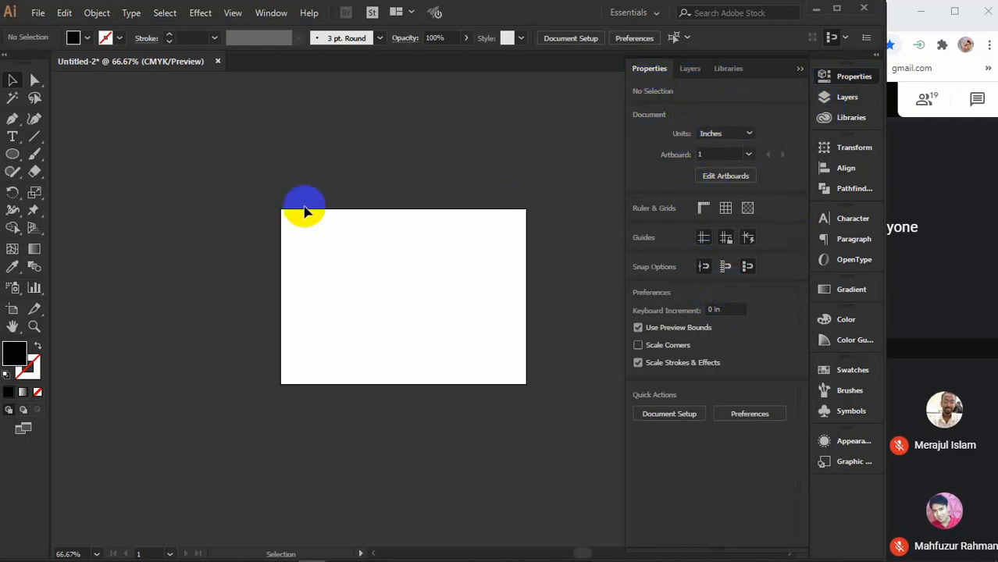
# Step: Draw a black ellipse about 3.29 by 3.15 in over the artboard's upper-left corner and keep it selected
pyautogui.click(13, 154)
pyautogui.moveTo(253, 154); pyautogui.dragTo(369, 264)
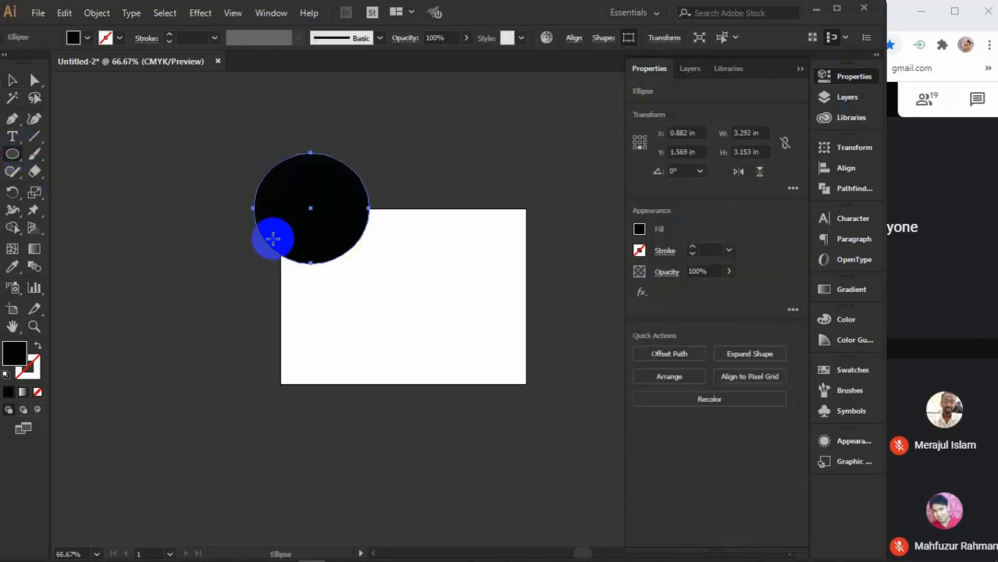
pyautogui.click(12, 79)
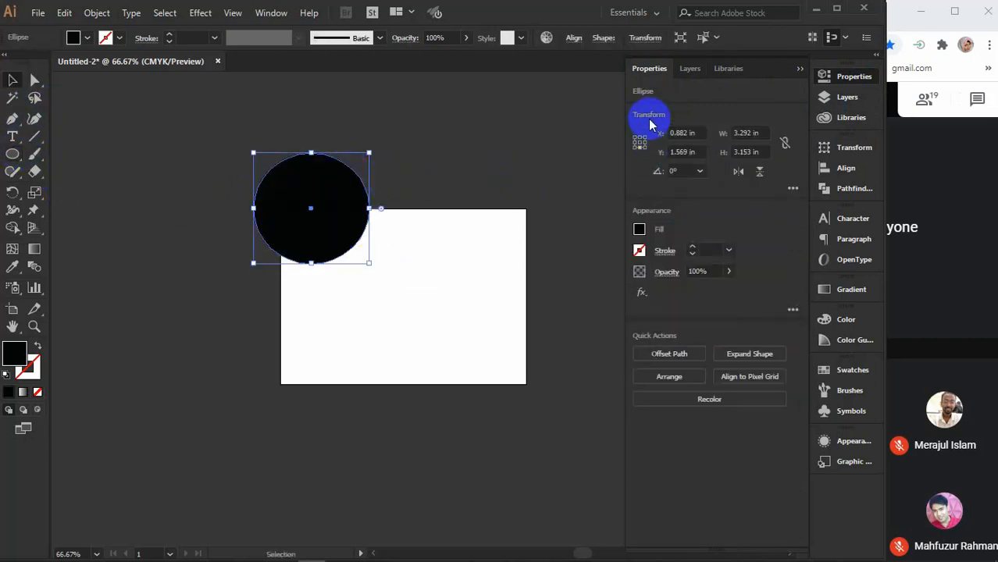
# Step: Review the list of available panels, collapse the expanded Properties panel and delete the black ellipse
pyautogui.click(272, 13)
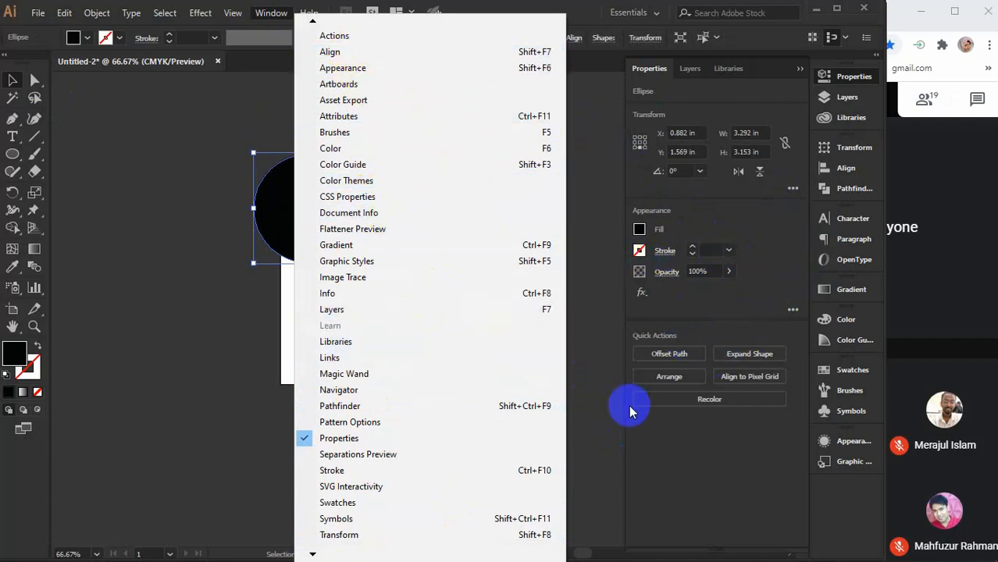
pyautogui.click(796, 69)
pyautogui.click(799, 68)
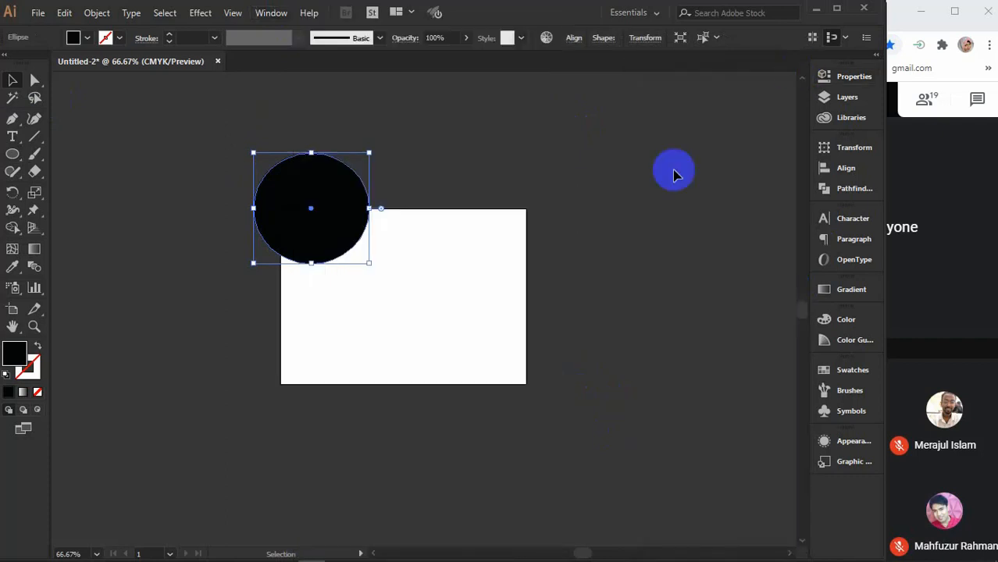
pyautogui.moveTo(420, 187); pyautogui.dragTo(233, 219)
pyautogui.press('Delete')
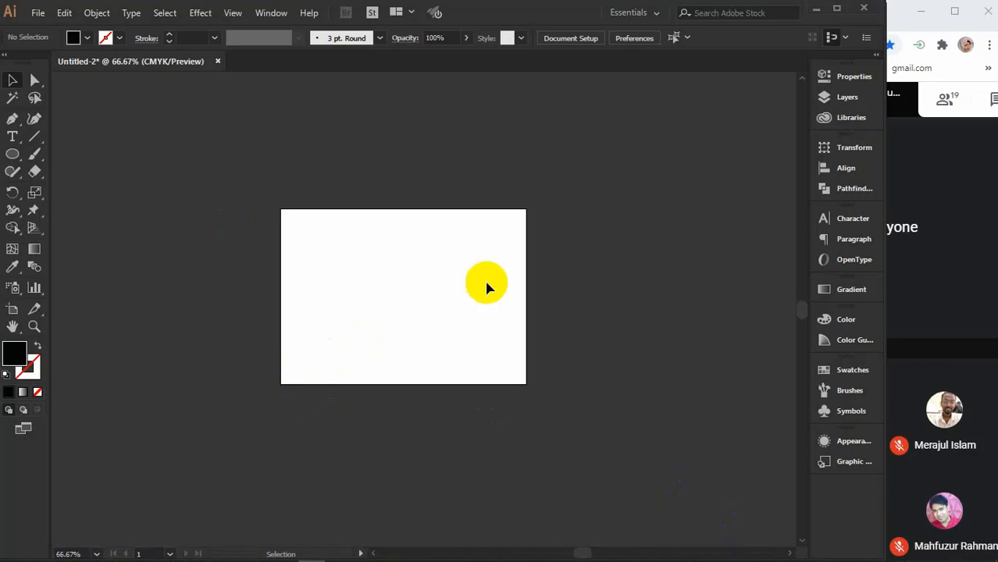
# Step: Switch to the Google Meet window and maximize it to show all call participants
pyautogui.click(940, 312)
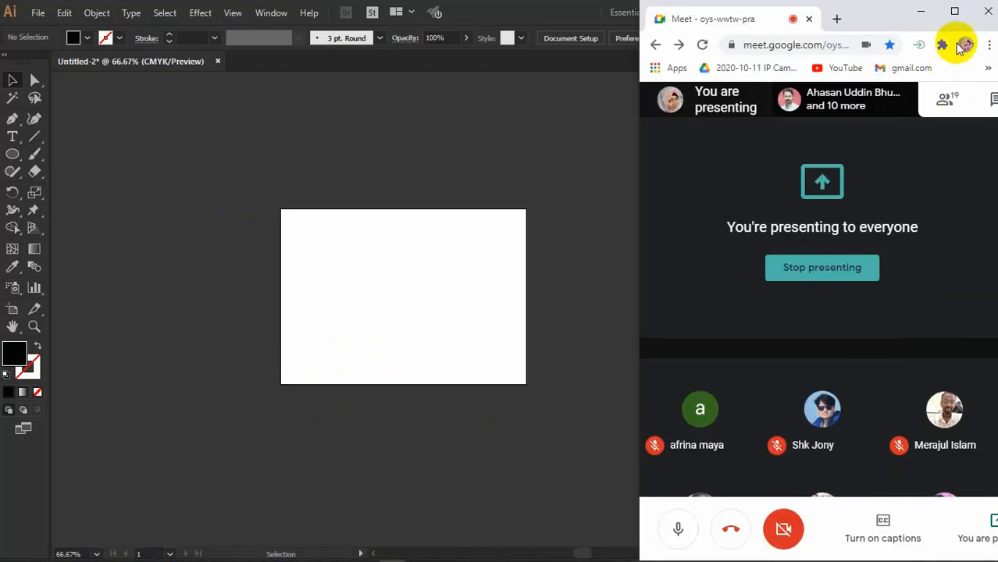
pyautogui.click(956, 13)
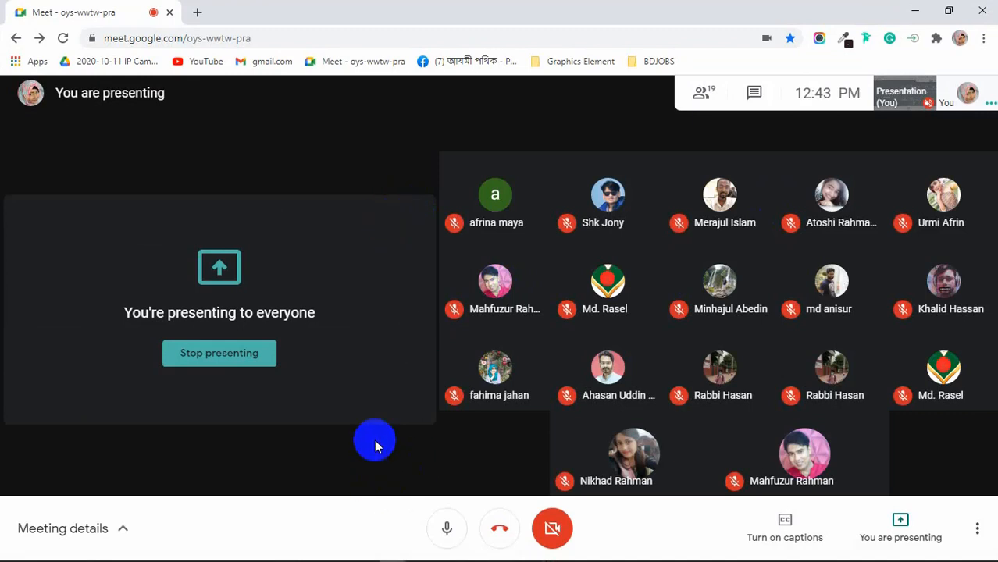
pyautogui.moveTo(847, 540)
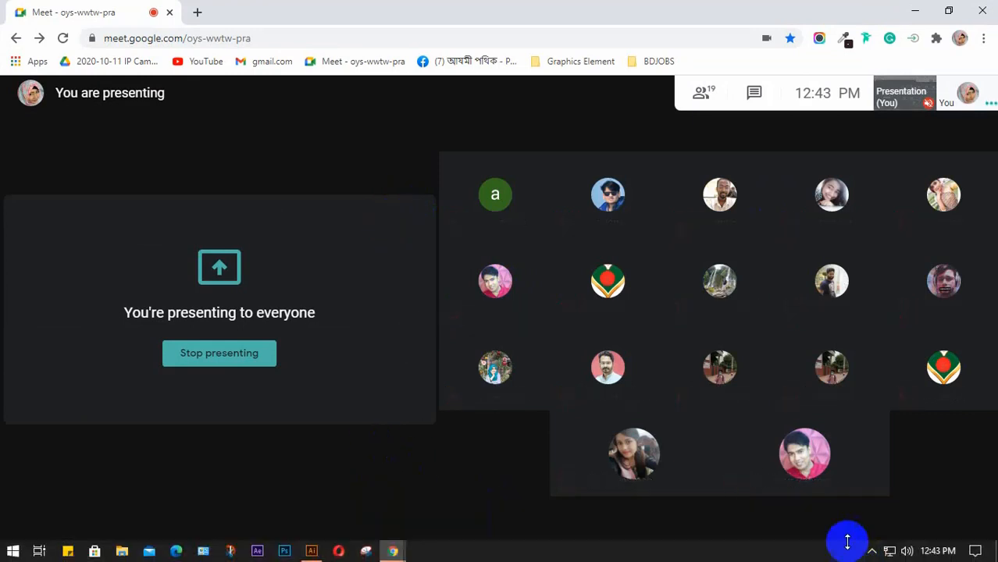